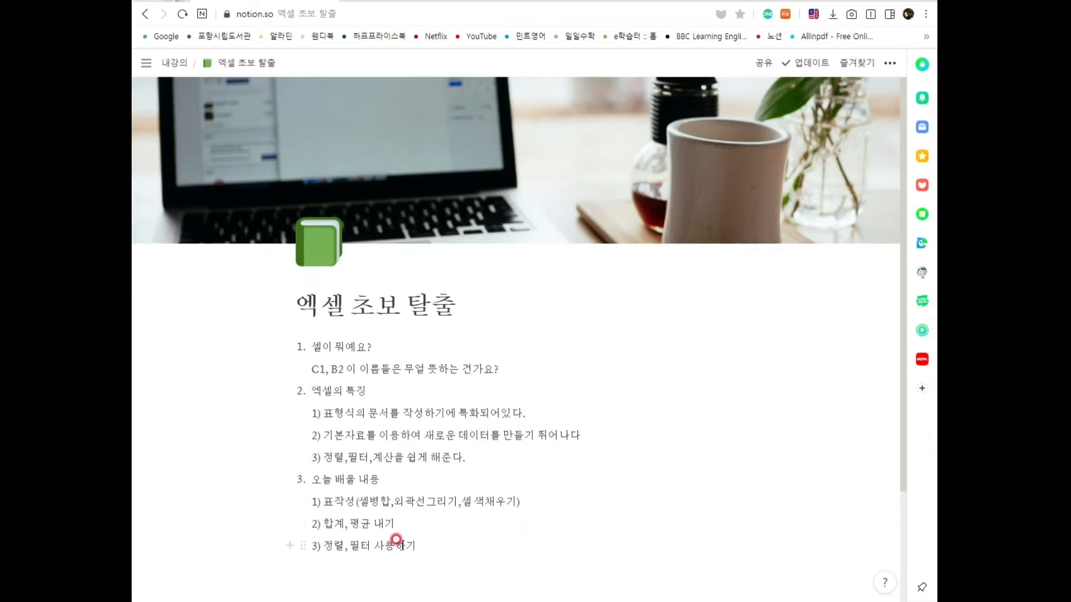
Switch to the Excel workbook, highlight the student table starting at B2, and end on cell H9.
left_click(460, 545)
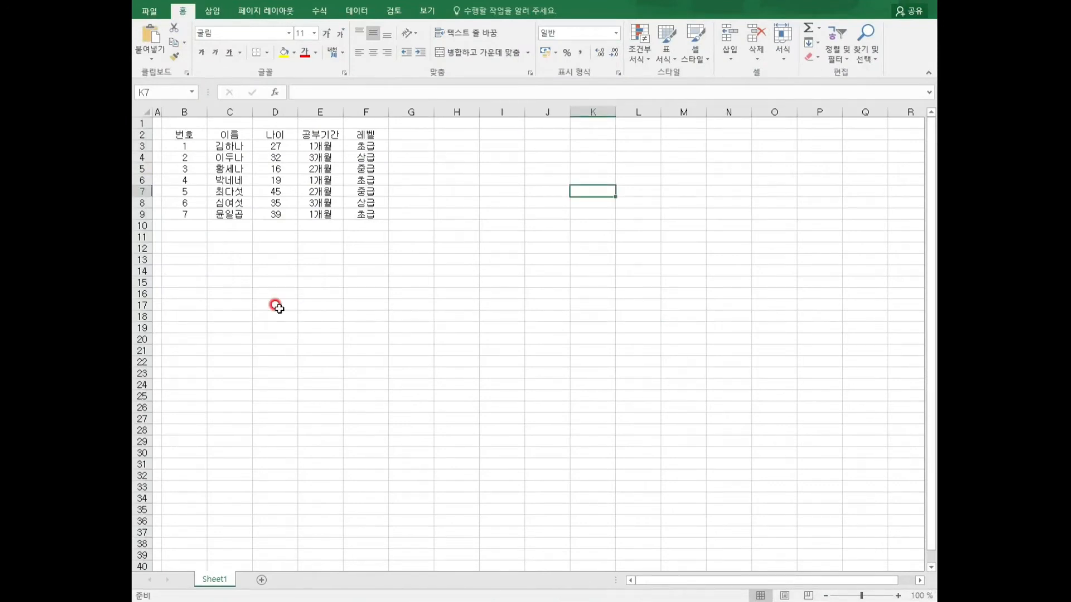
left_click_drag(170, 135, 359, 258)
left_click(445, 347)
left_click(466, 217)
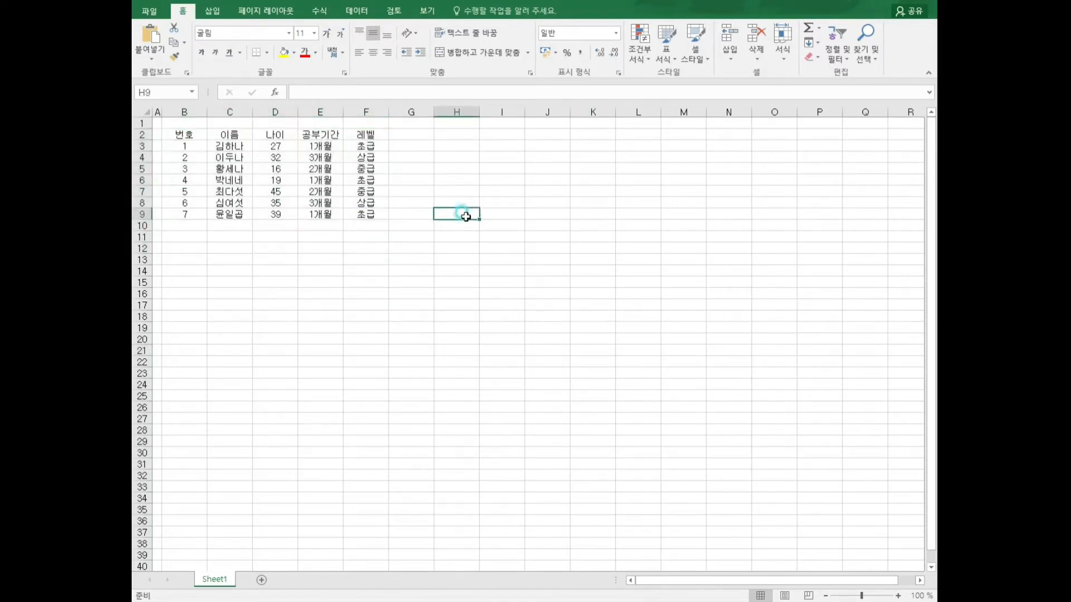
Move the cell selection one cell at a time up and down column H, ending at H12.
key("Up")
key("Up")
key("Up")
key("Up")
key("Up")
key("Up")
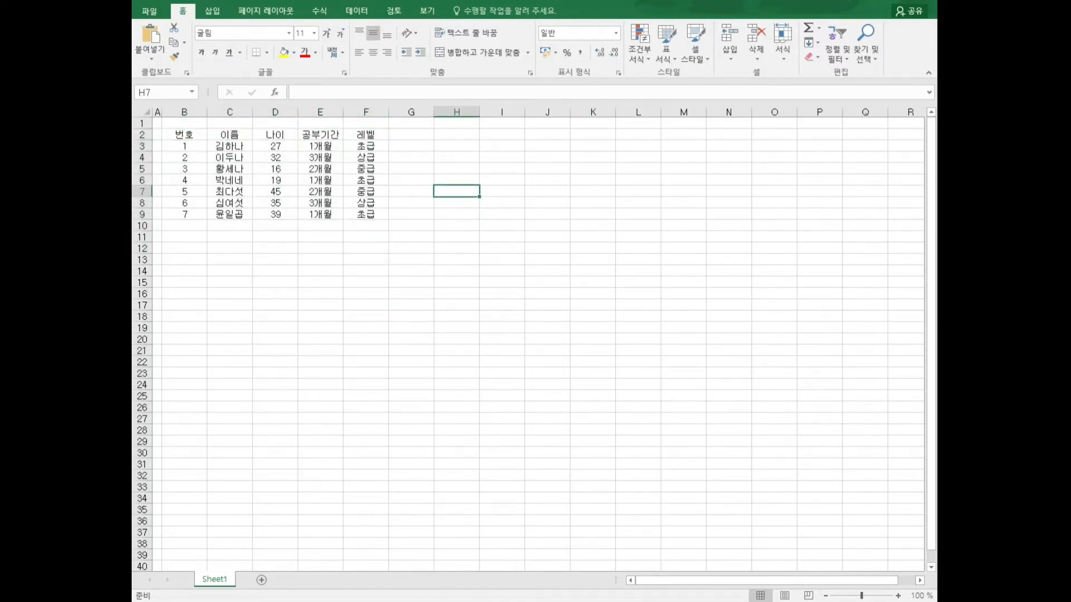
key("Down")
key("Down")
key("Down")
key("Down")
key("Down")
key("Down")
key("Down")
key("Down")
key("Down")
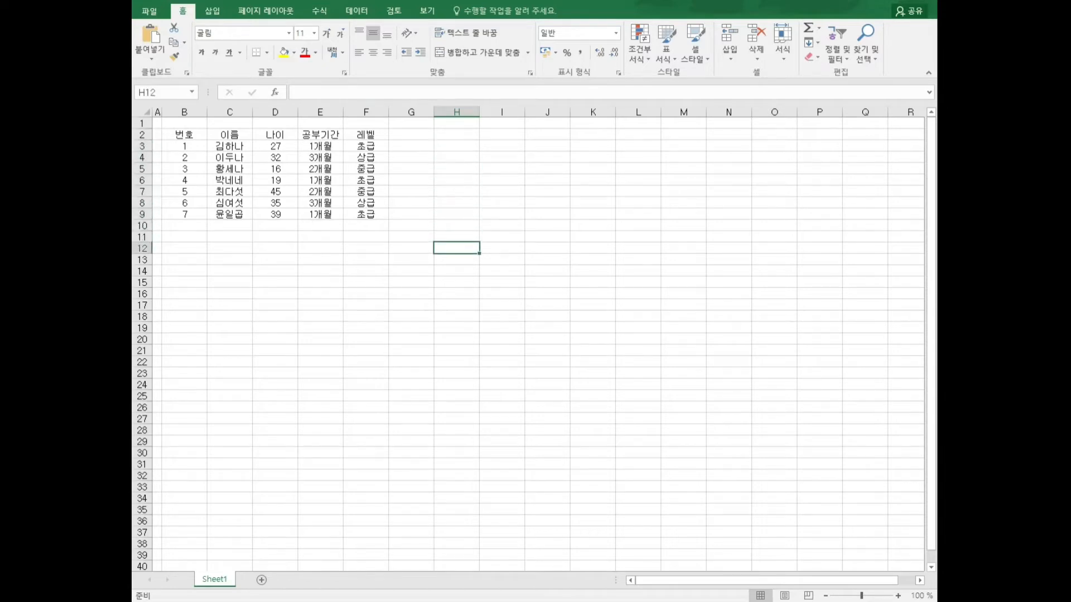
Move the cell selection along row 12 out to M12 and back to B12.
key("Right")
key("Left")
key("Right")
key("Right")
key("Right")
key("Right")
key("Right")
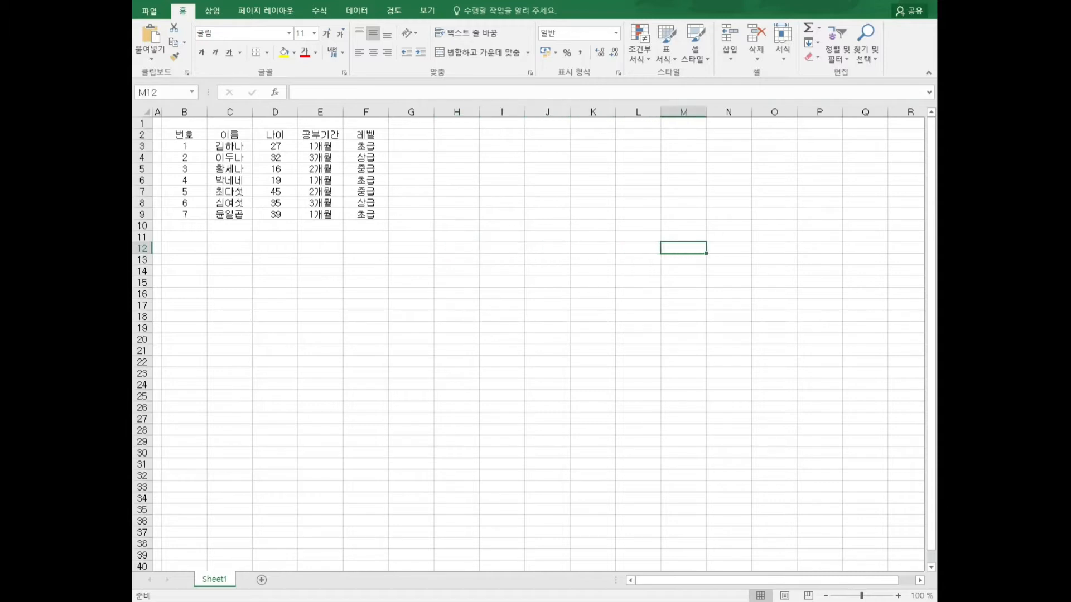
key("Left")
key("Left")
key("Left")
key("Left")
key("Left")
key("Left")
key("Left")
key("Left")
key("Left")
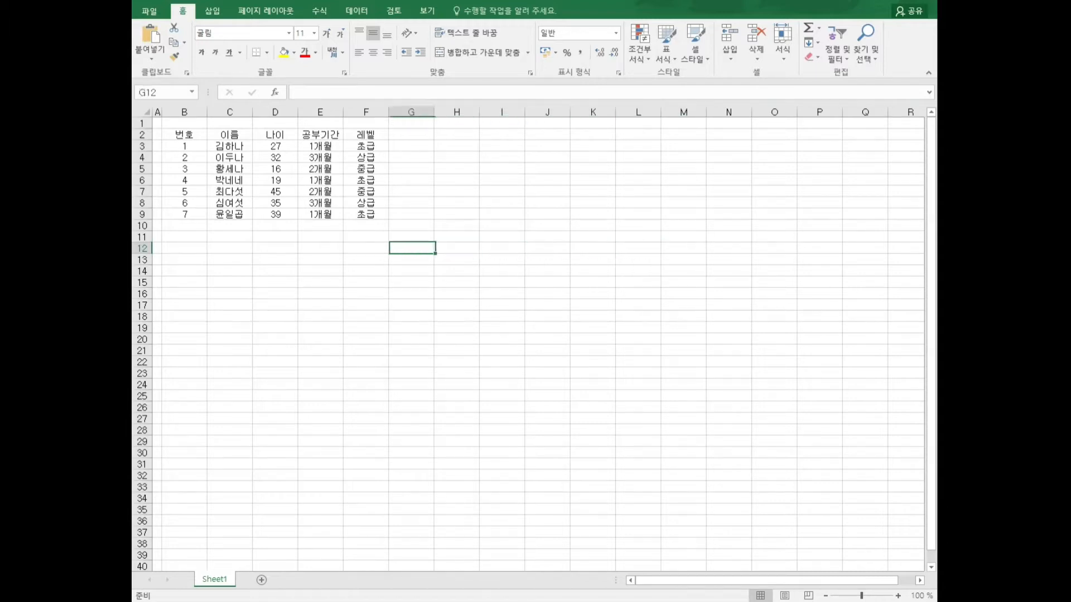
key("Left")
key("Left")
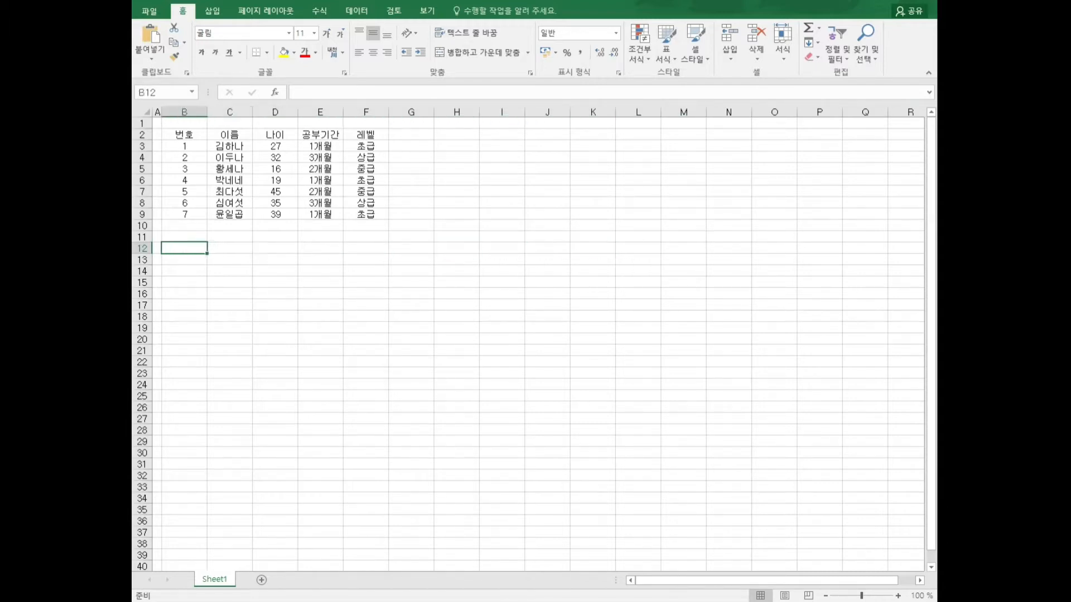
Step the cell selection in all directions through the empty cells below the table, ending at D13.
key("Down")
key("Up")
key("Up")
key("Down")
key("Down")
key("Down")
key("Right")
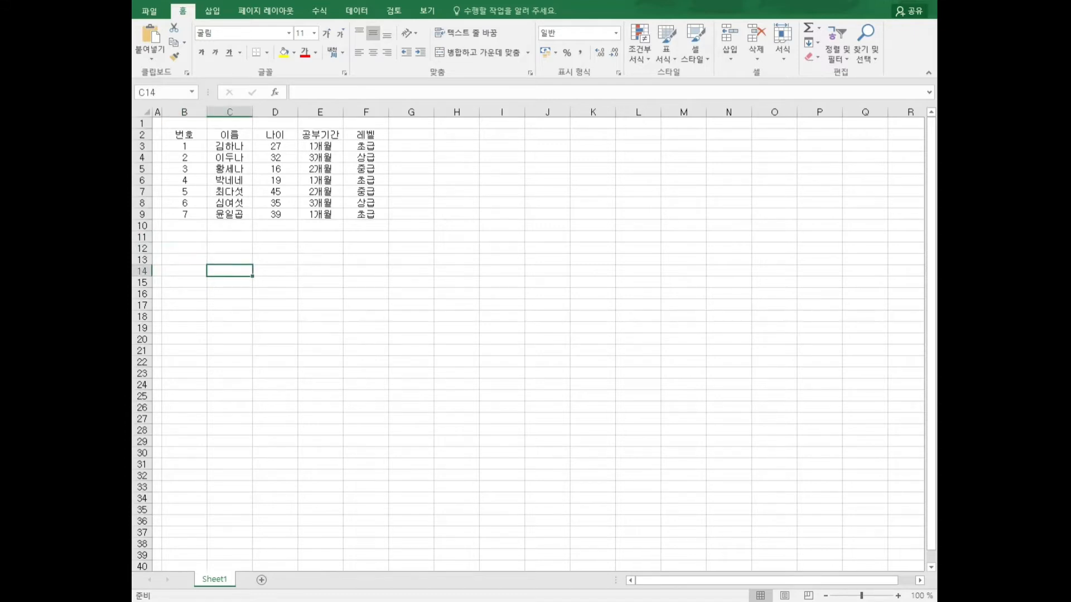
key("Up")
key("Left")
key("Right")
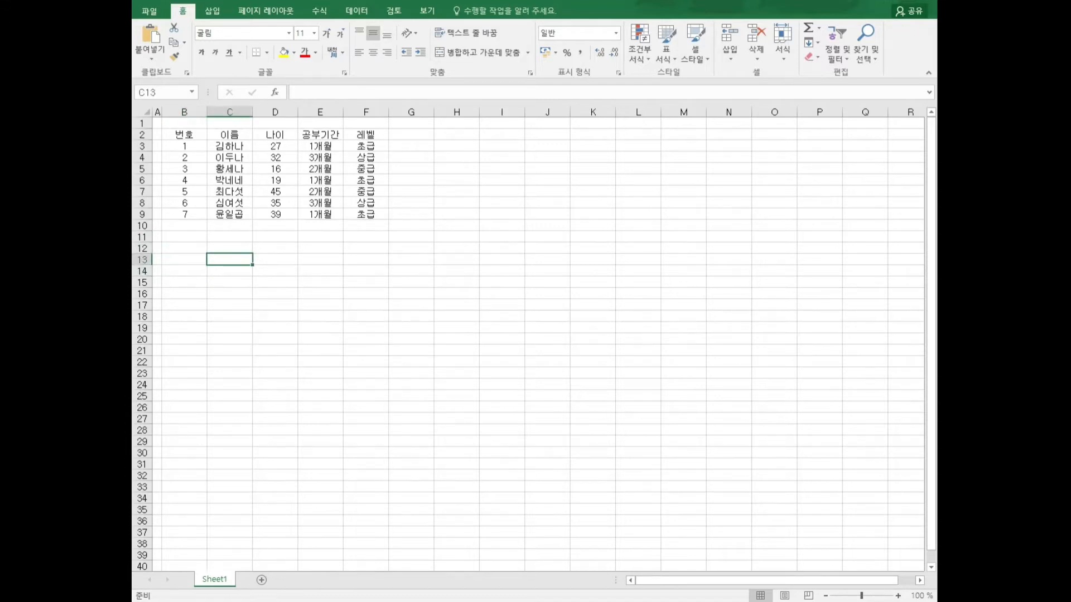
key("Right")
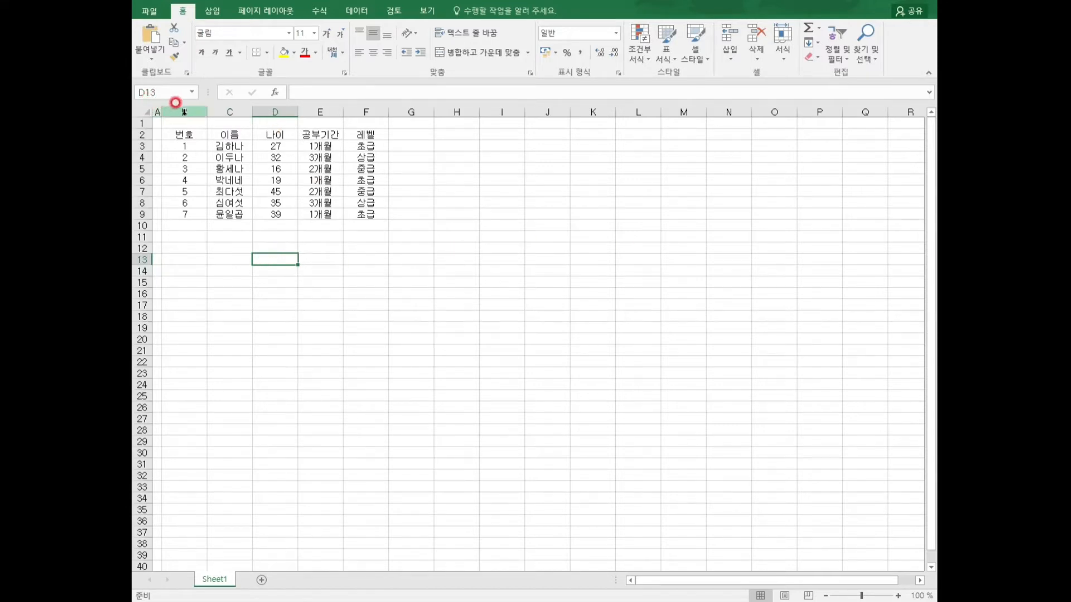
Select the whole of column C to examine it, and return to single cell B11 below the table.
left_click(230, 112)
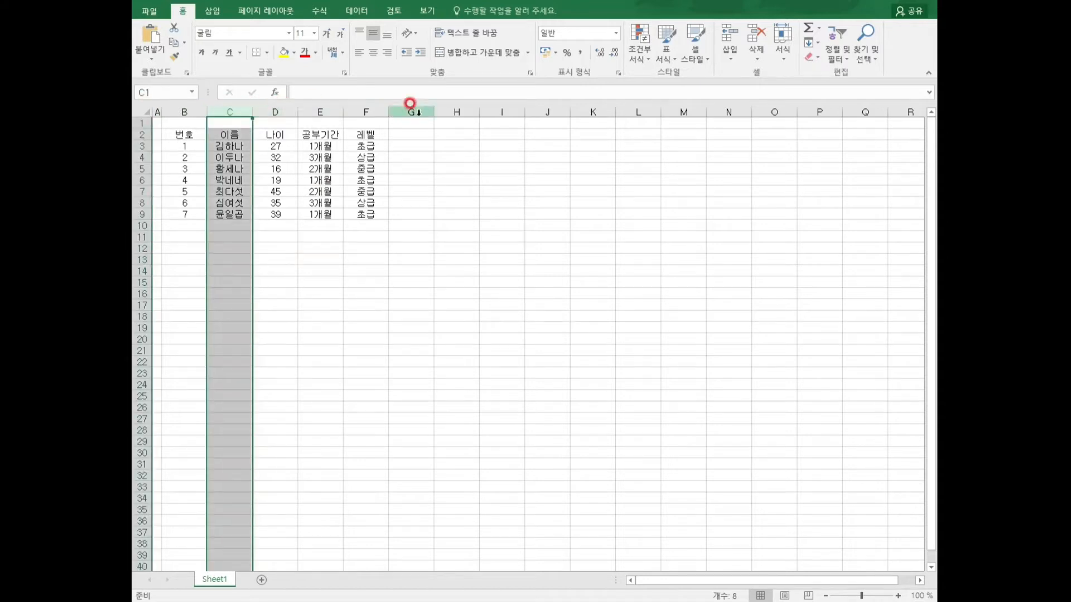
left_click(350, 249)
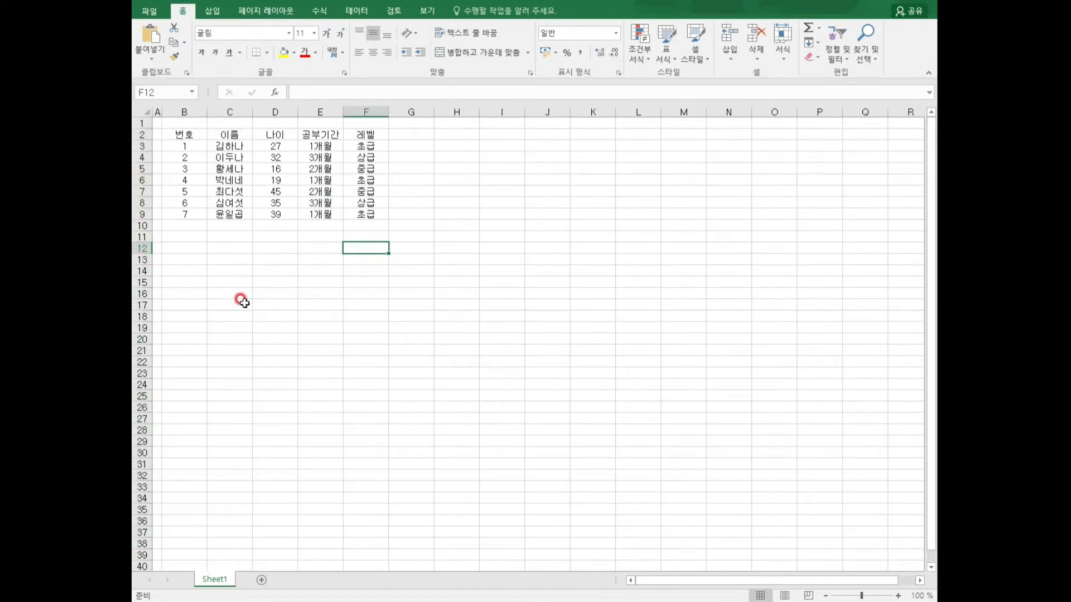
left_click(184, 236)
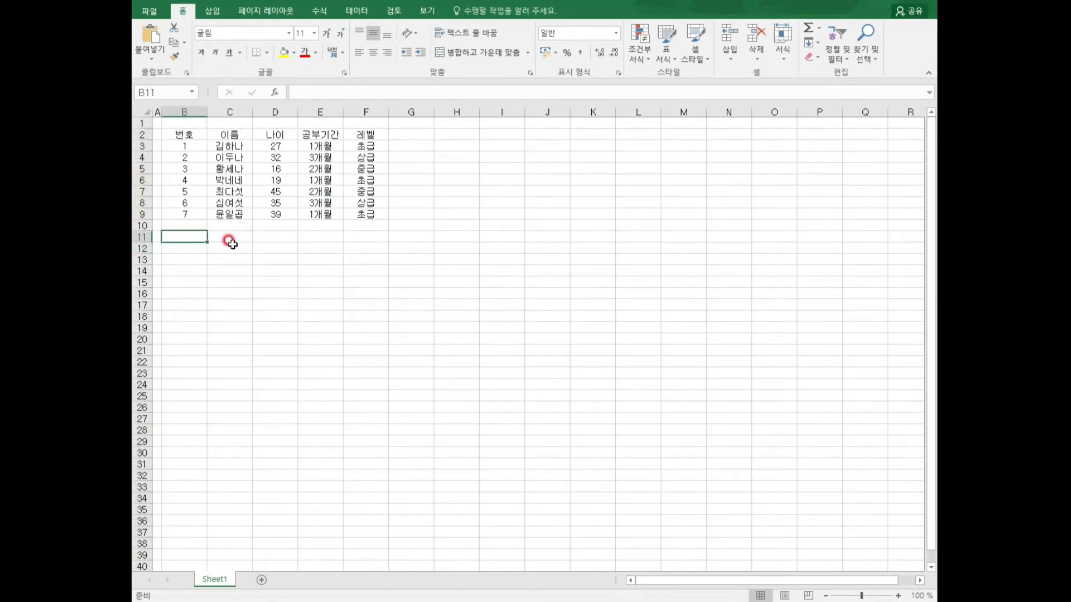
Insert nine blank rows above the table at rows 2 to 10 and select cell B2.
left_click_drag(145, 129, 142, 225)
right_click(143, 224)
left_click(200, 307)
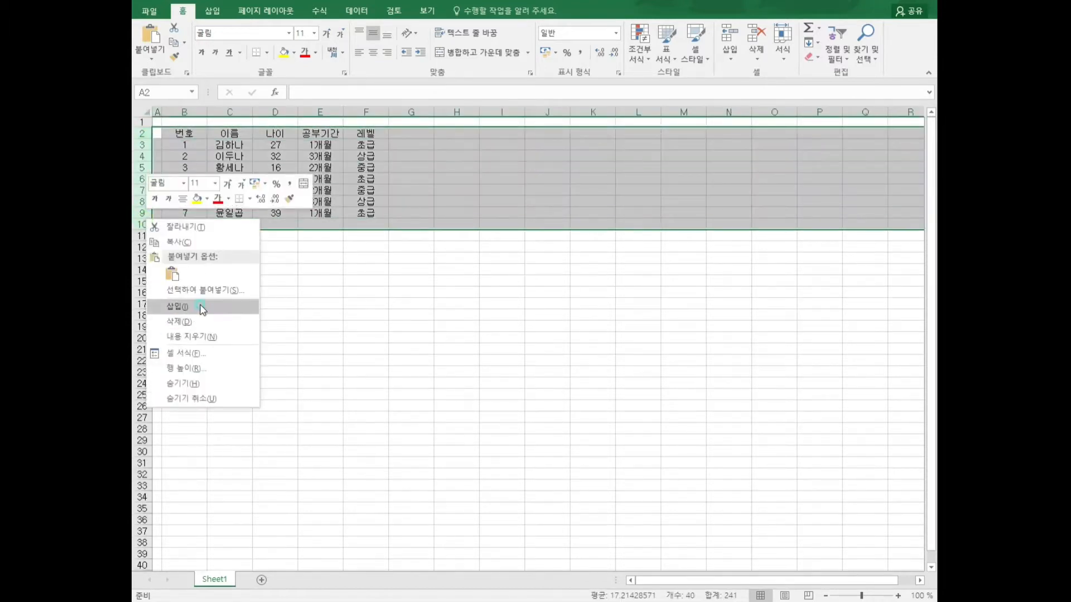
left_click(391, 309)
left_click(595, 306)
left_click(184, 133)
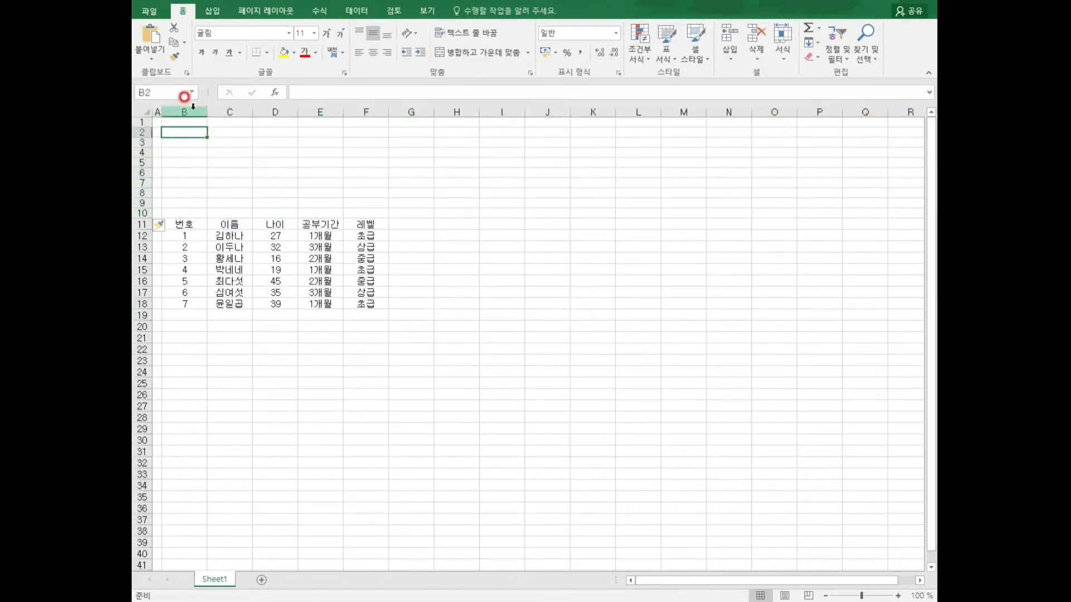
Highlight the whole of column B and its cells B2 to B32 to examine the column, ending on B1.
left_click(193, 110)
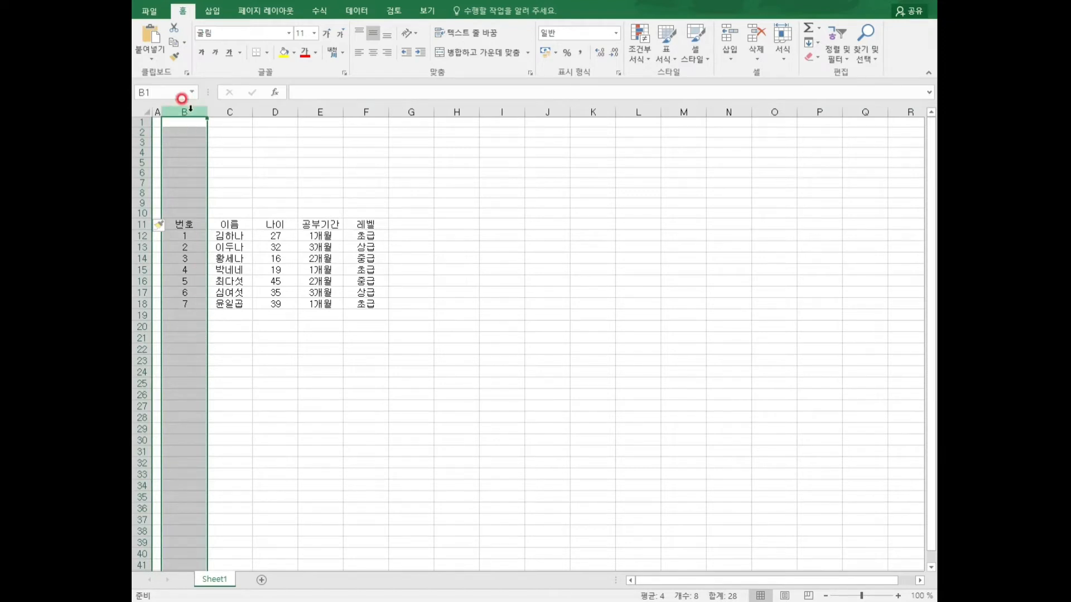
left_click(198, 403)
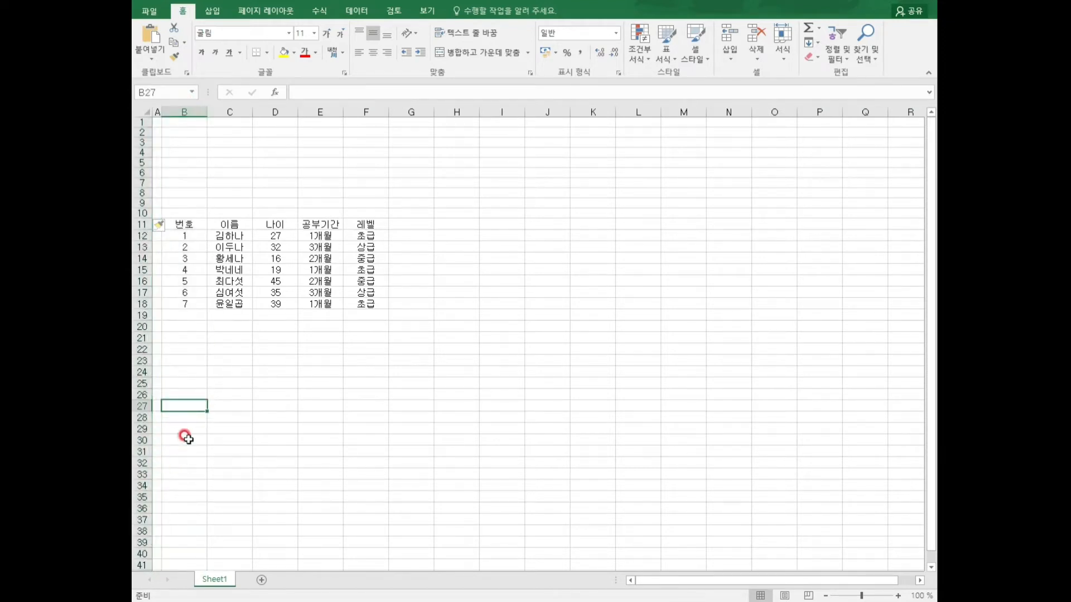
left_click_drag(177, 133, 185, 468)
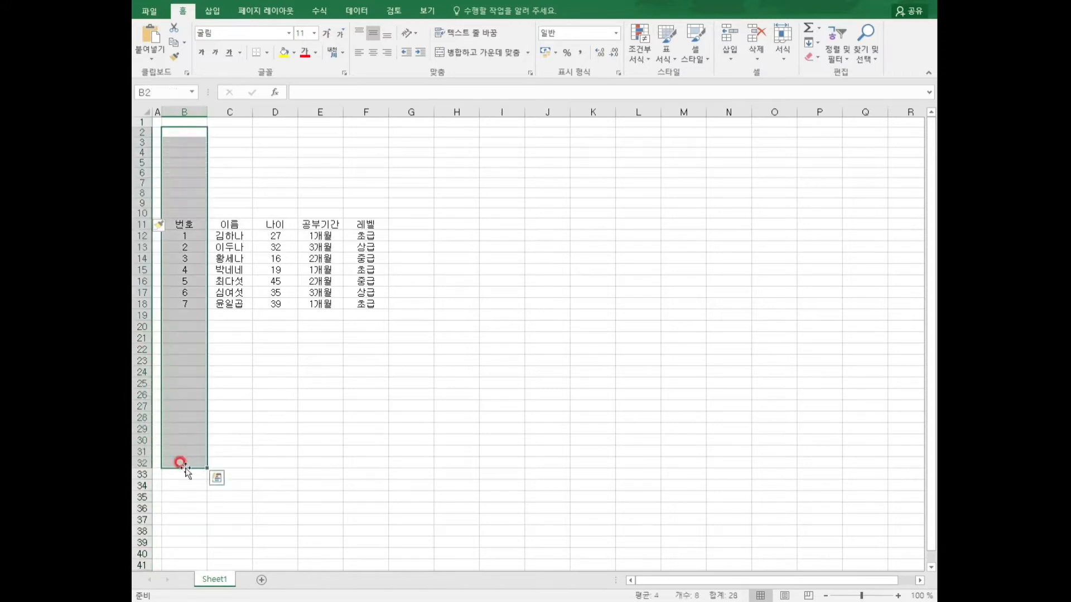
left_click(184, 122)
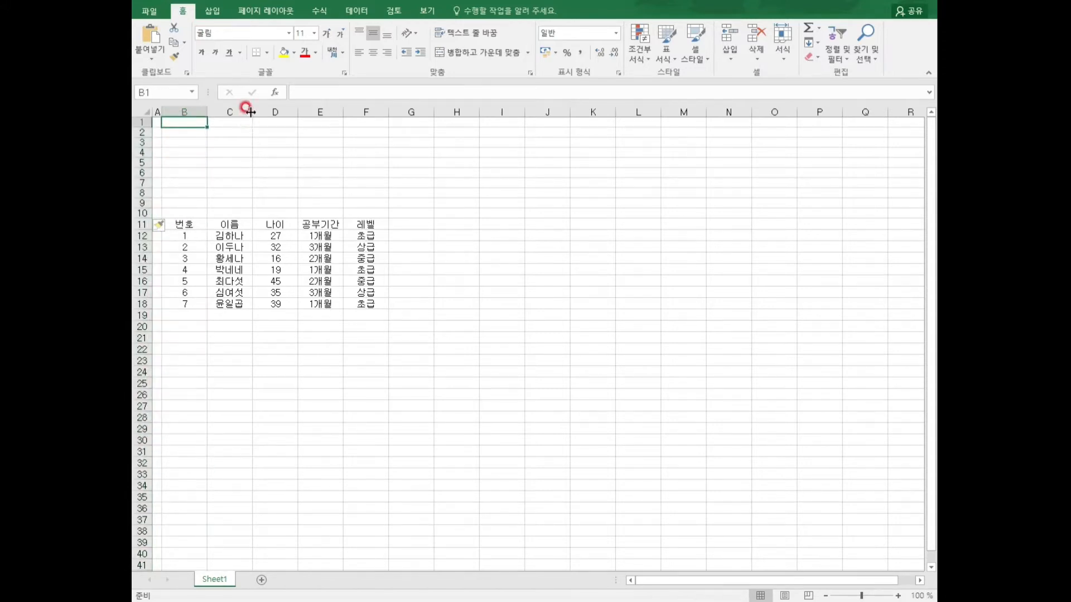
Highlight the cells down columns C and G and the whole of column G to examine the columns.
left_click_drag(229, 142, 234, 572)
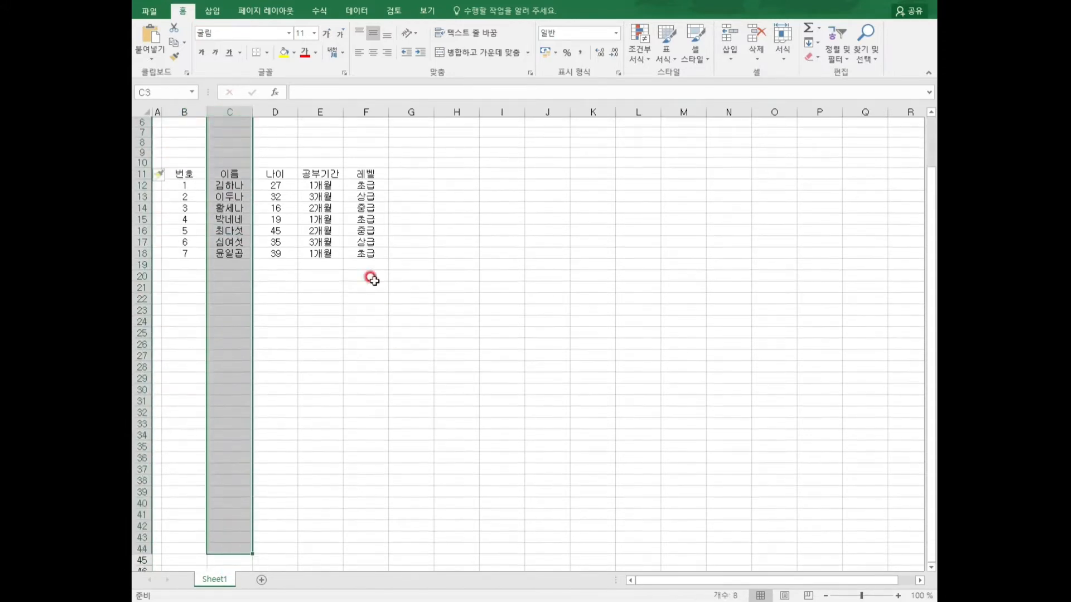
left_click_drag(411, 132, 419, 376)
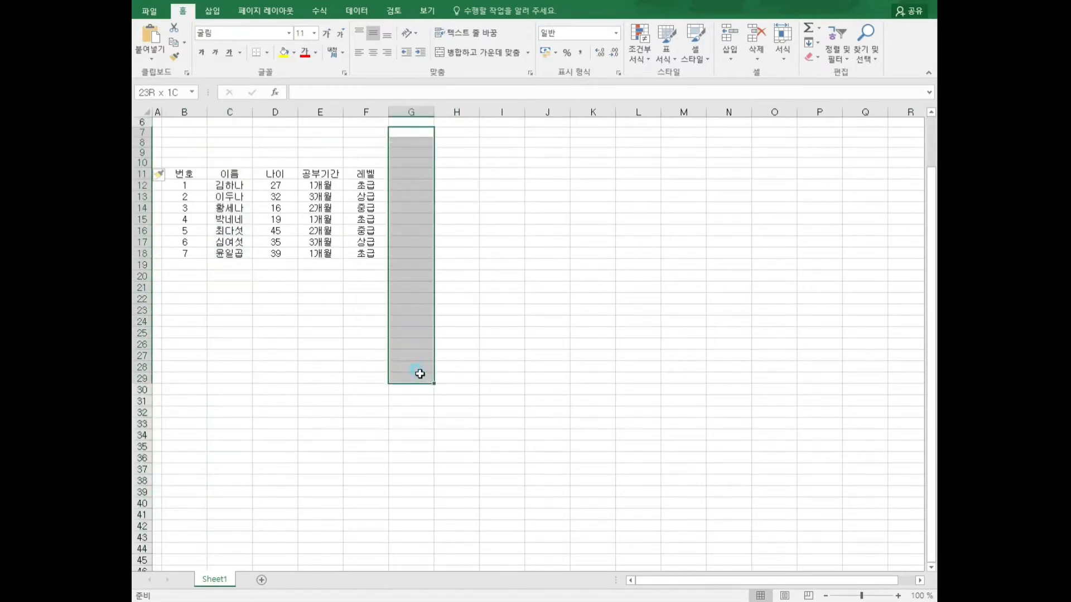
left_click(444, 421)
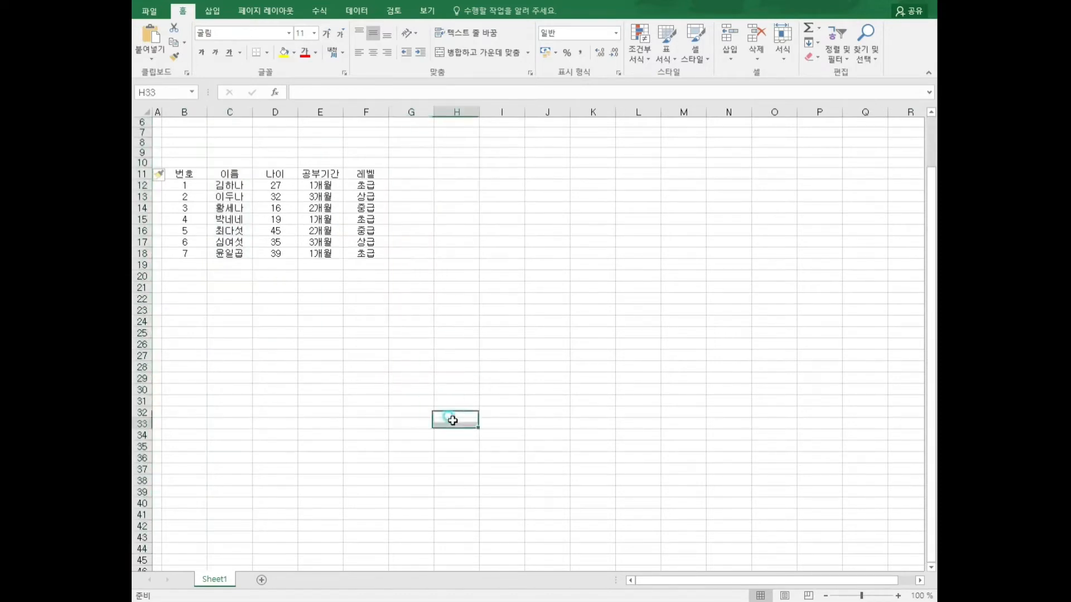
left_click(407, 107)
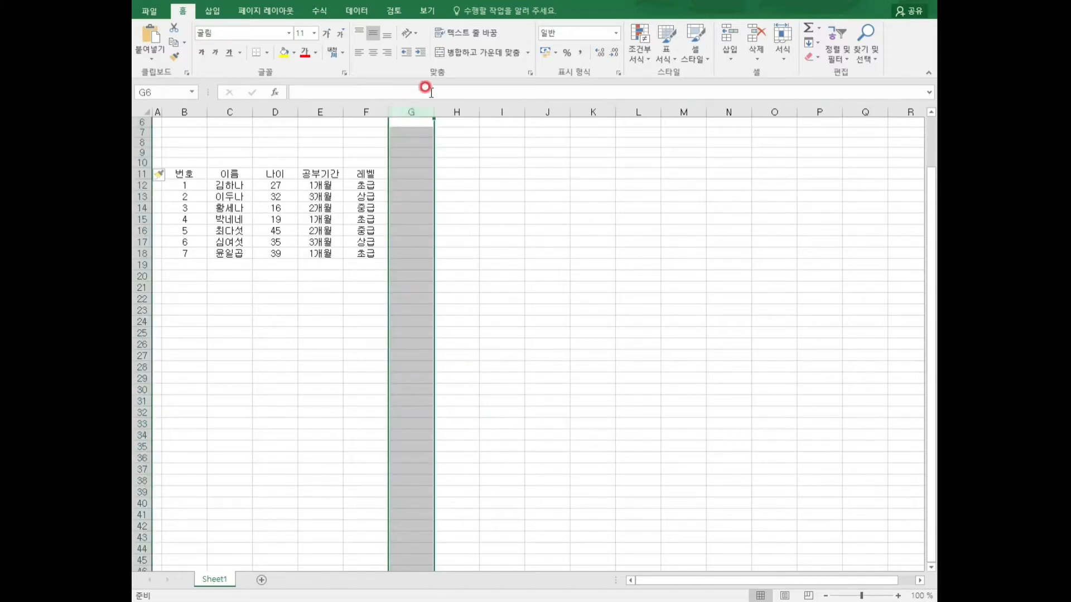
left_click(491, 252)
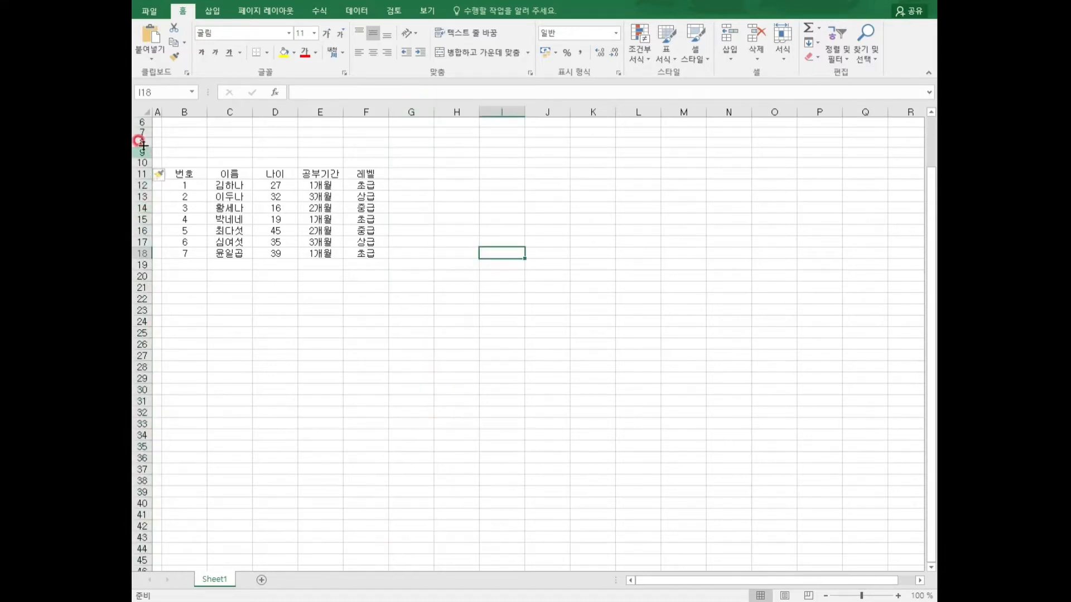
Select rows 3, 6 and 9 one after another to examine the rows, ending on cell G9.
scroll(142, 163, "up", 2)
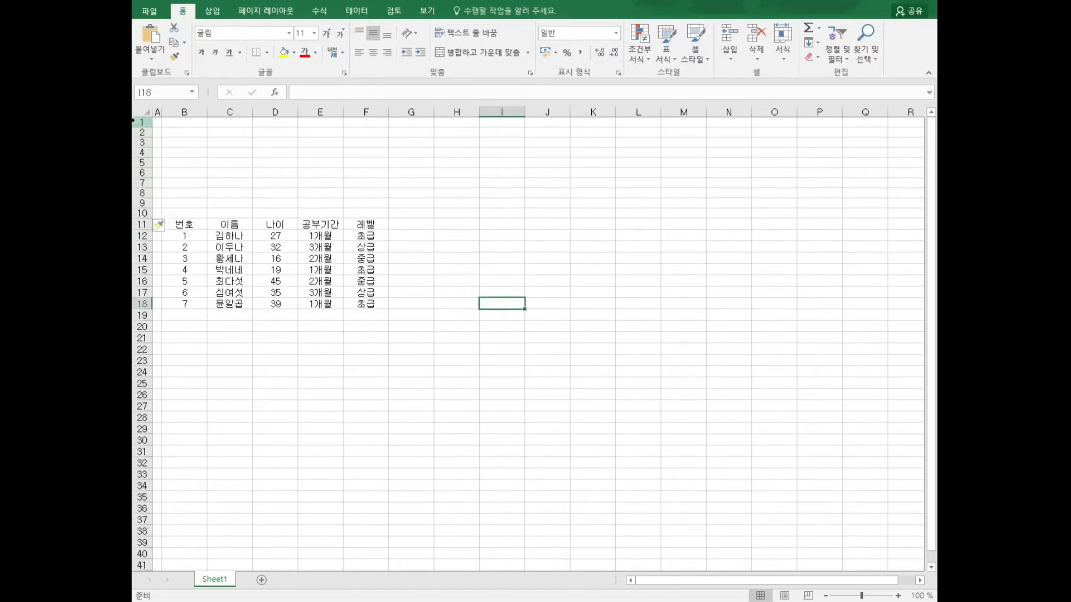
left_click(144, 142)
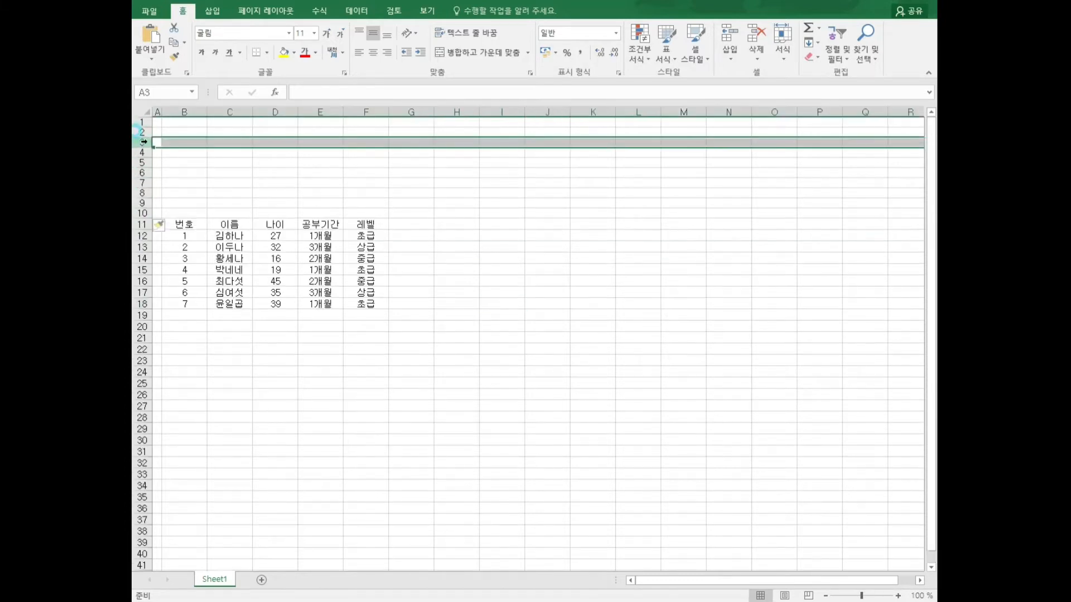
left_click(141, 173)
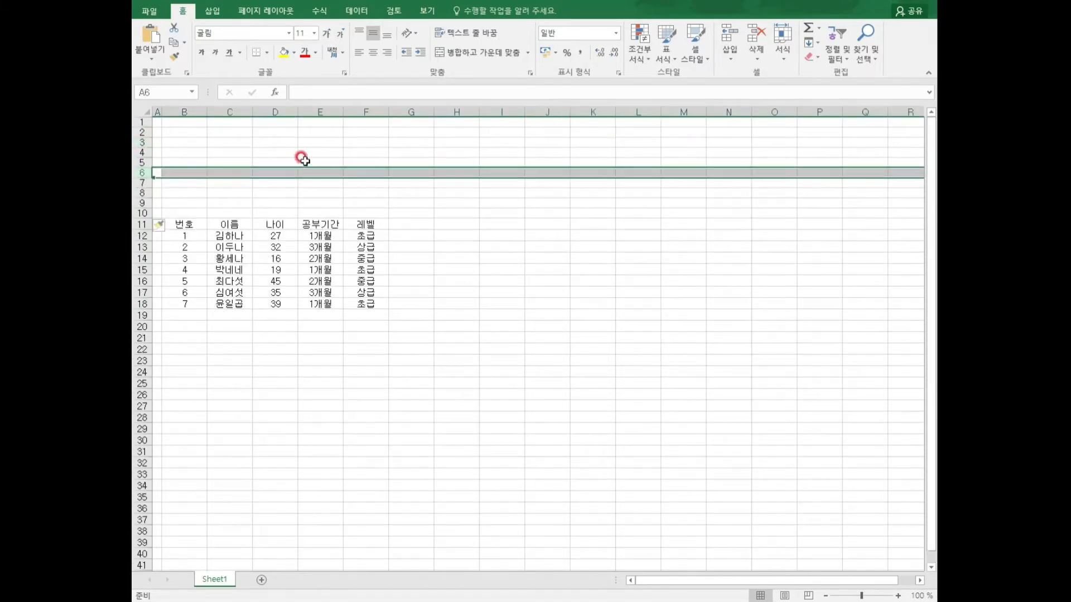
left_click(140, 203)
left_click(391, 202)
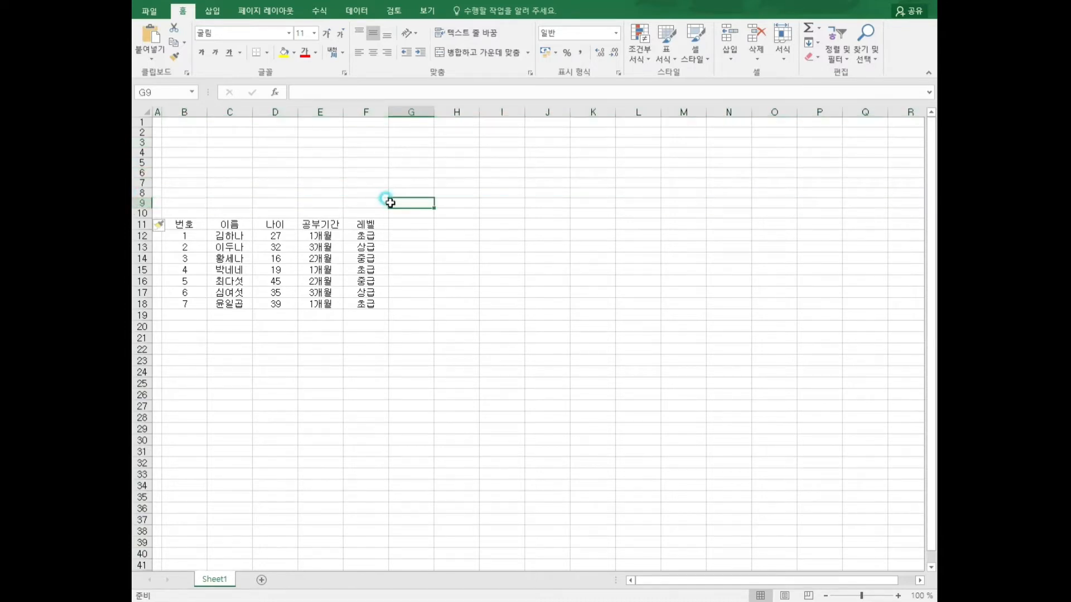
Enter the label B2 in cell B2 and select the neighbouring cell C2.
left_click(179, 131)
type("ㅠ")
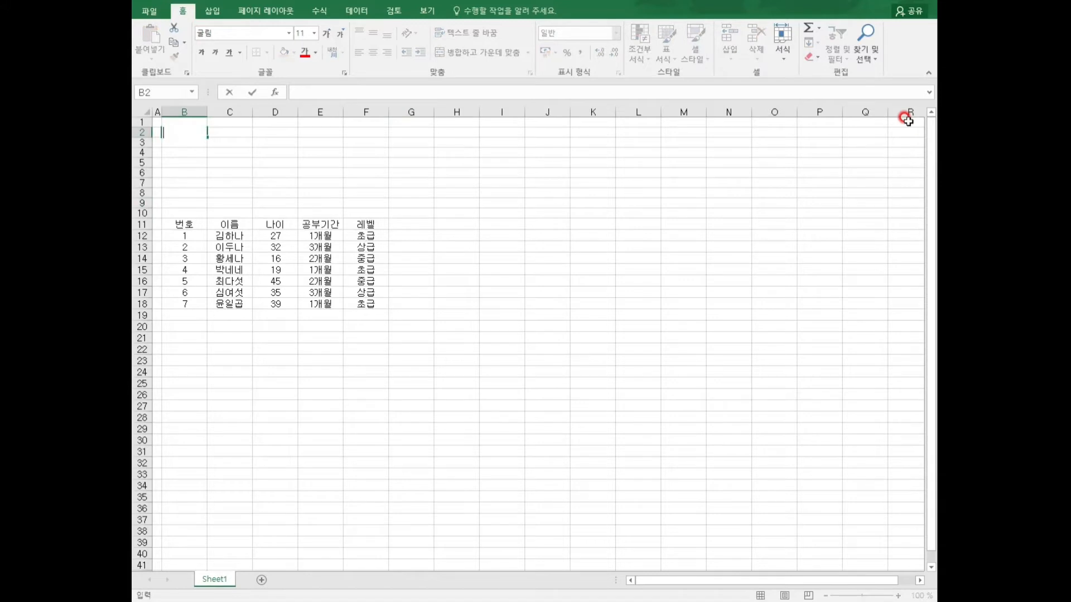
key("Return")
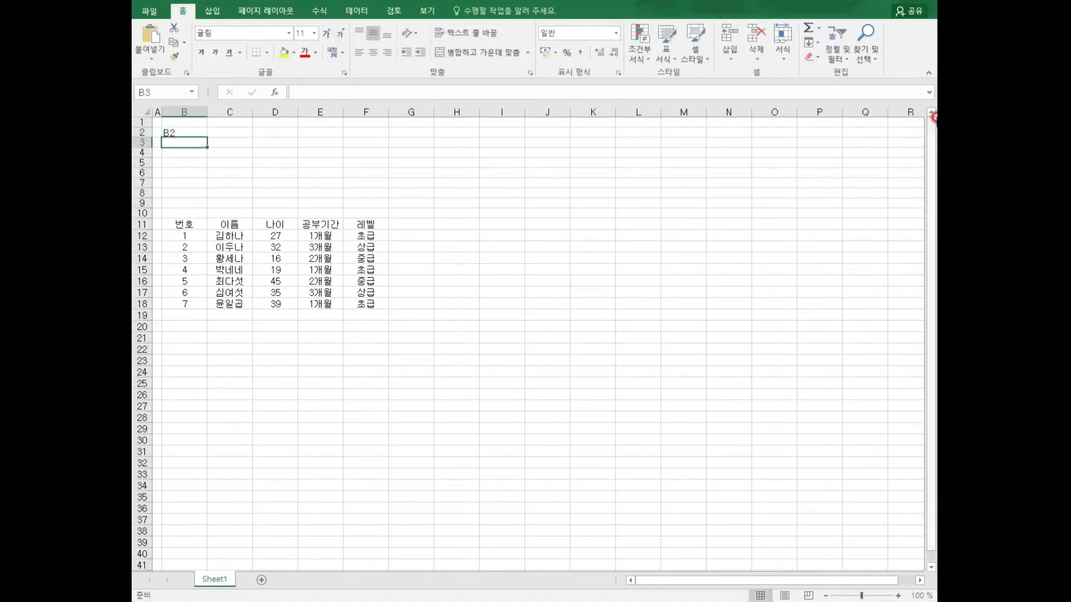
key("Up")
key("Right")
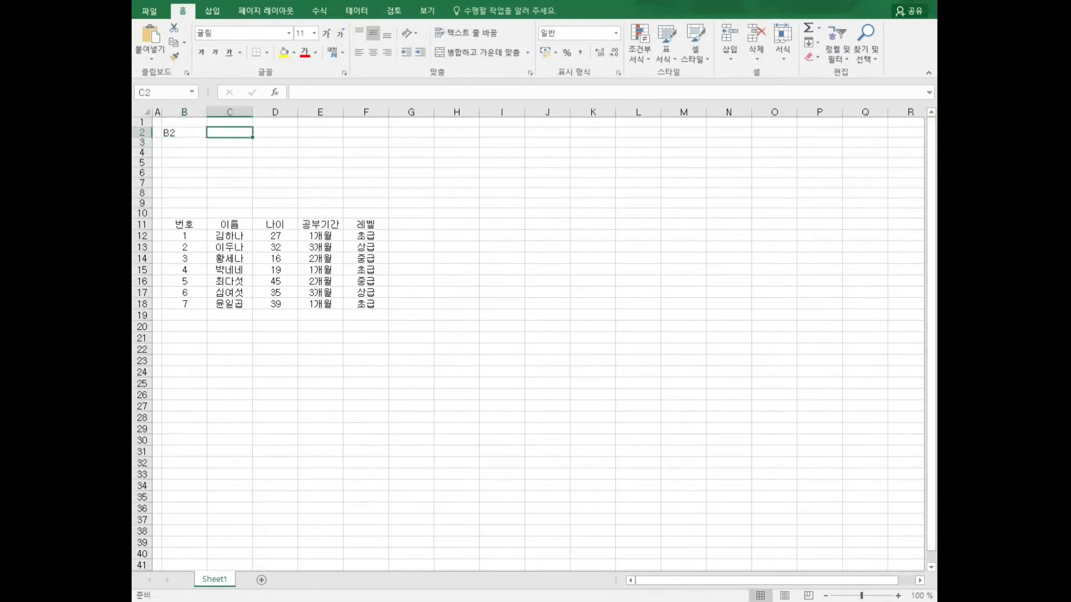
type("ㅊ")
type("@")
key("Return")
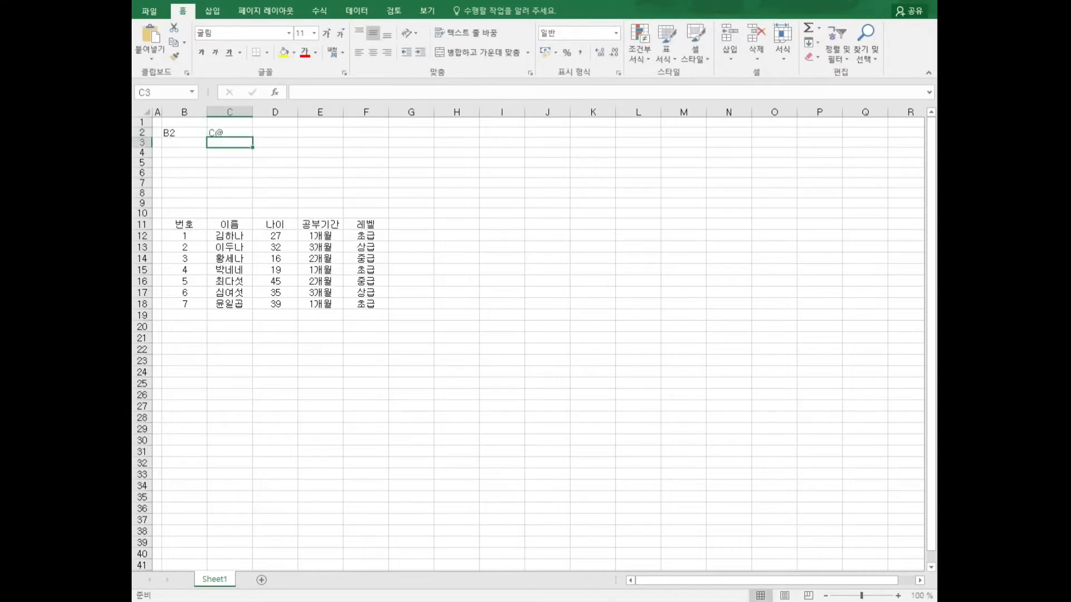
key("Up")
key("BackSpace")
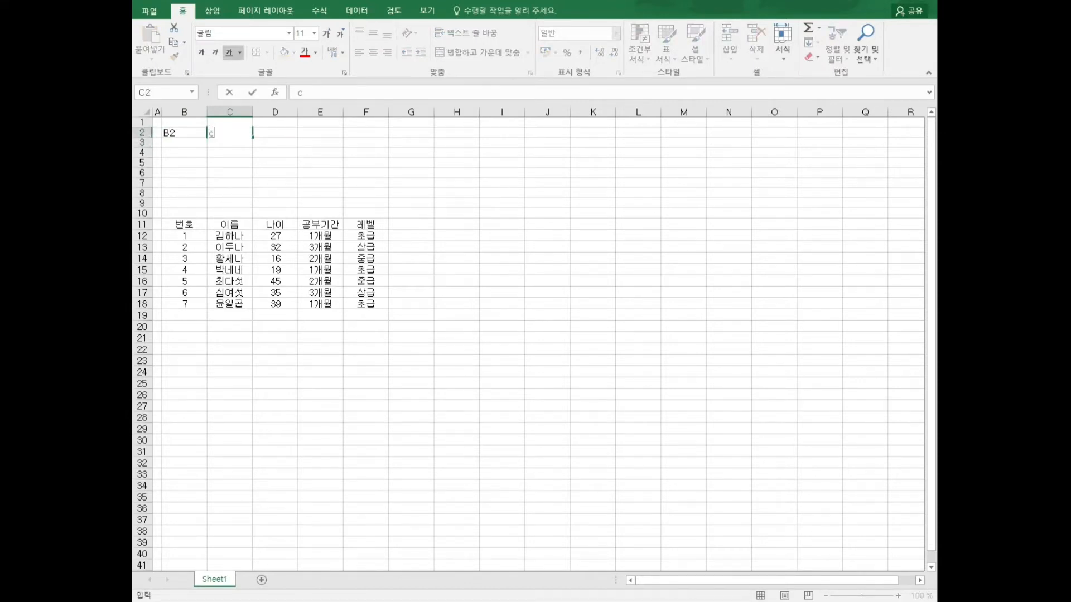
Enter the label c2 in cell C2 and select cell B2 again.
type("c2")
key("Return")
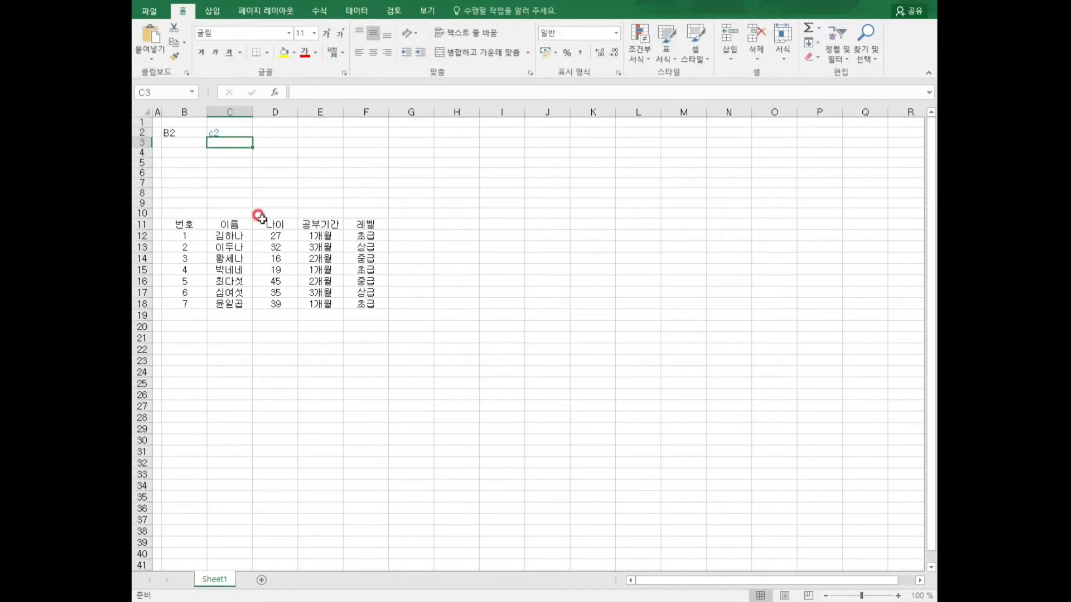
left_click(193, 180)
left_click(190, 129)
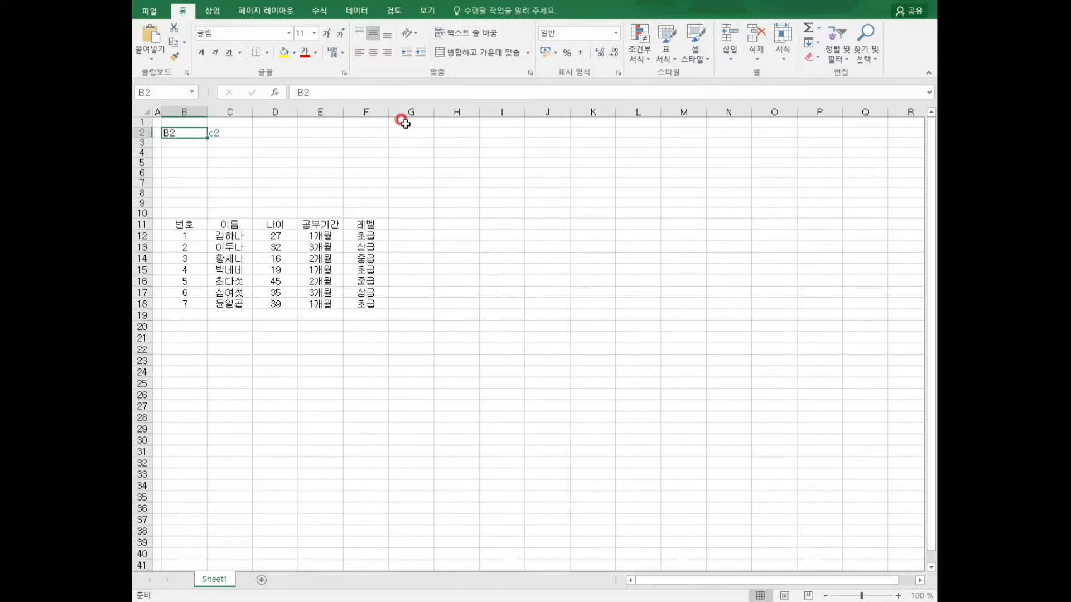
Clear the labels from cells B2 and C2.
key("Right")
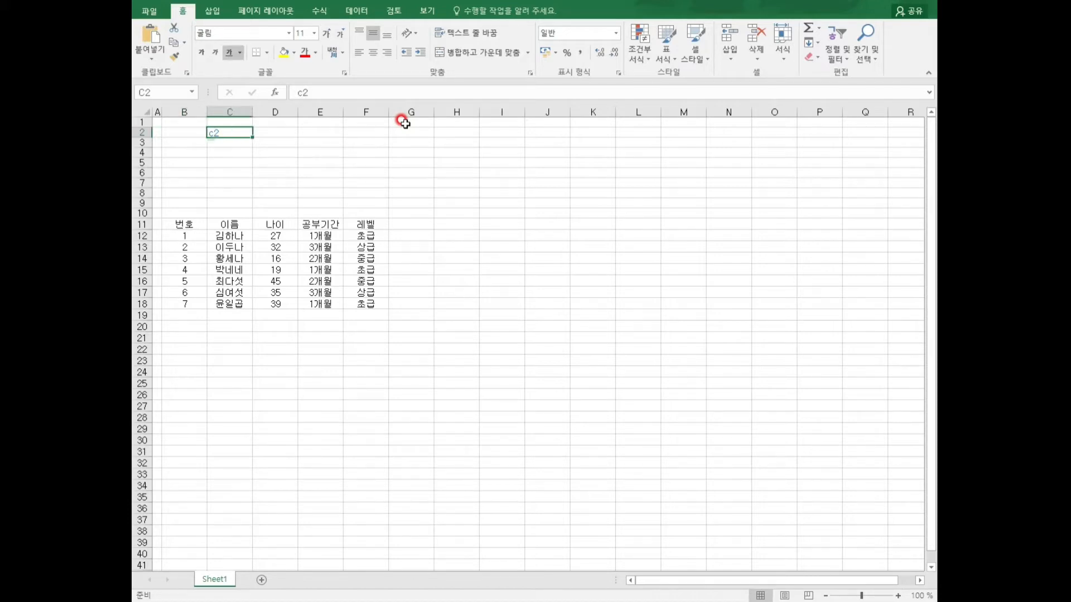
left_click(169, 130)
left_click(293, 133)
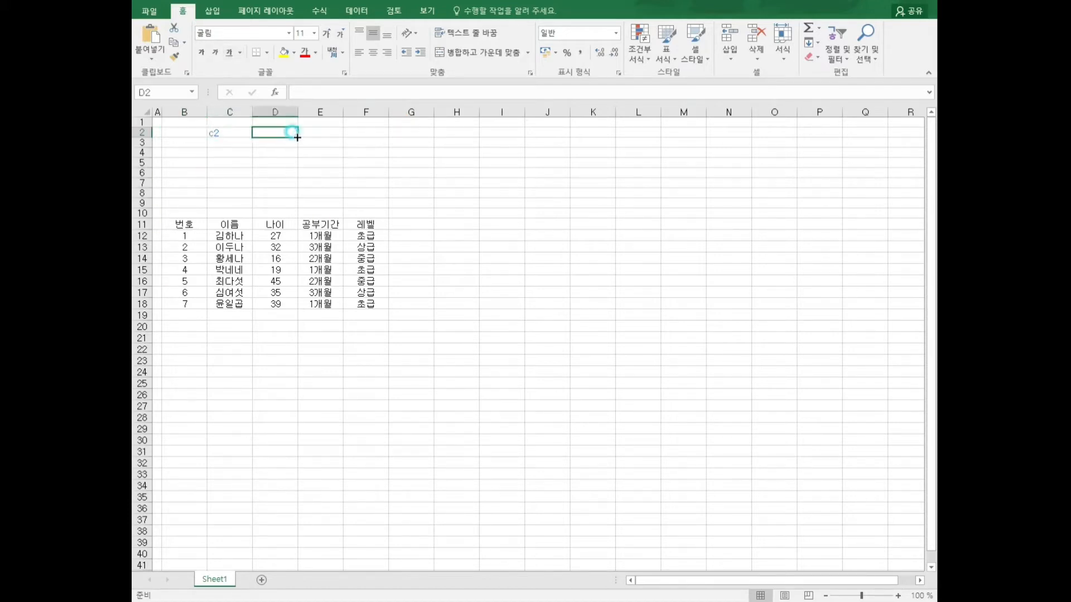
left_click(200, 131)
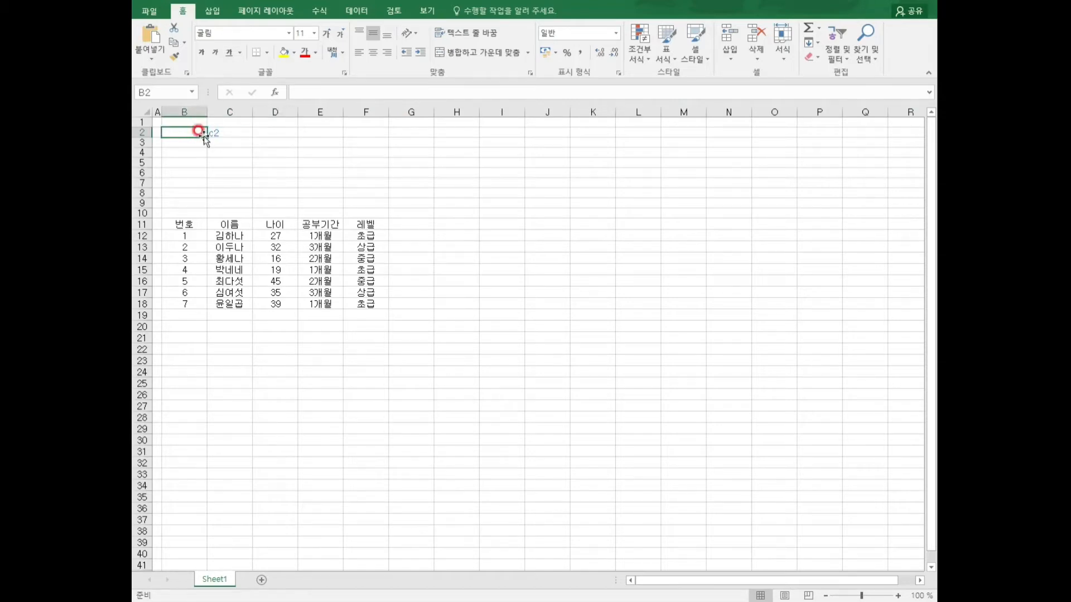
key("Right")
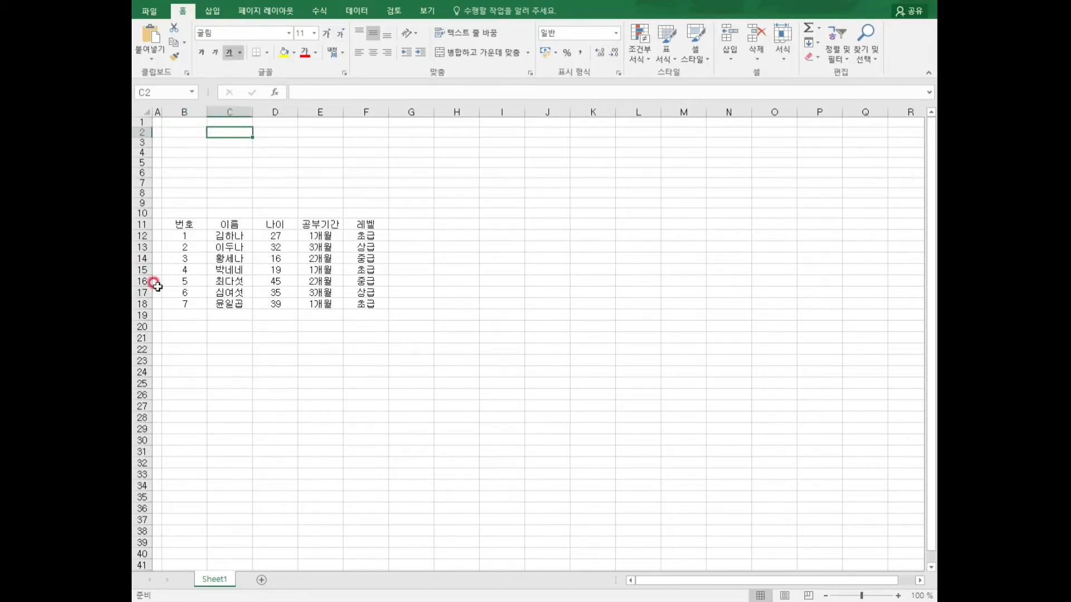
left_click_drag(142, 213, 142, 134)
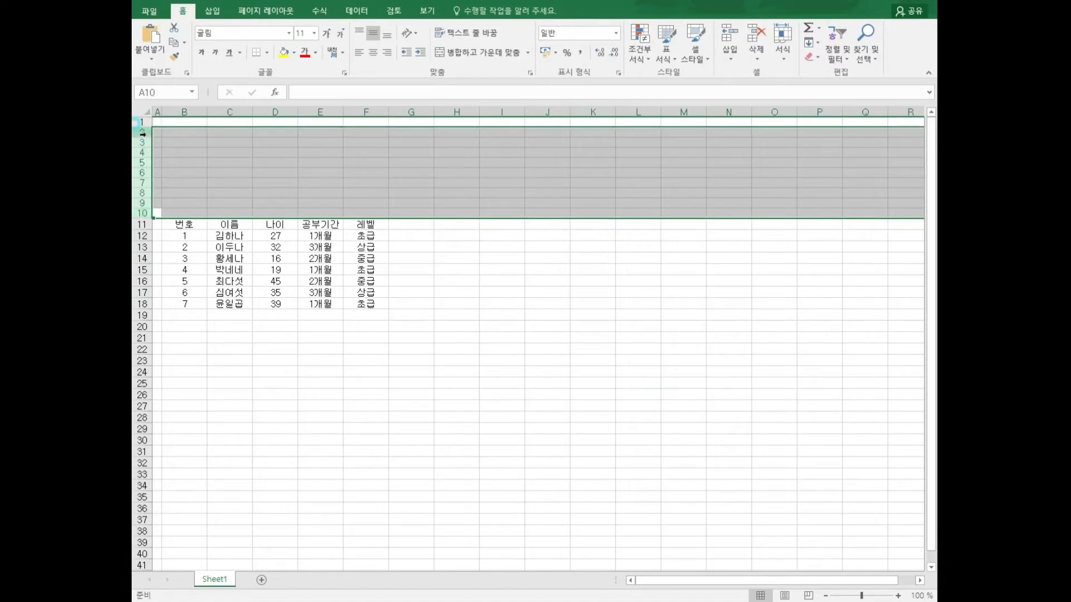
right_click(140, 134)
left_click(450, 177)
left_click(453, 261)
left_click(424, 382)
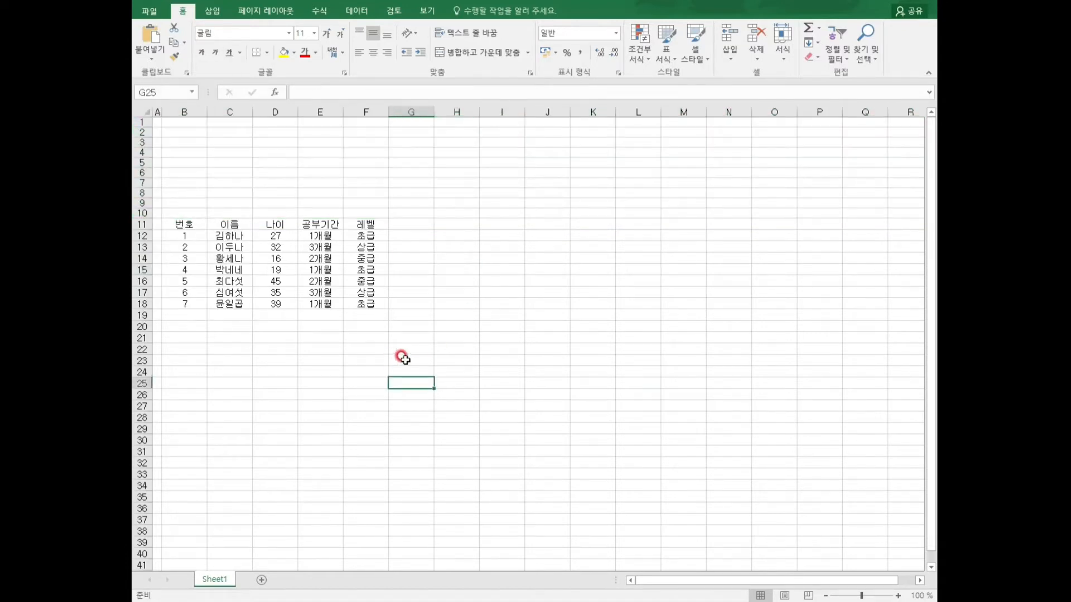
Select cells B2, D2, F4 and H6 one after another to examine their cell addresses.
left_click(196, 130)
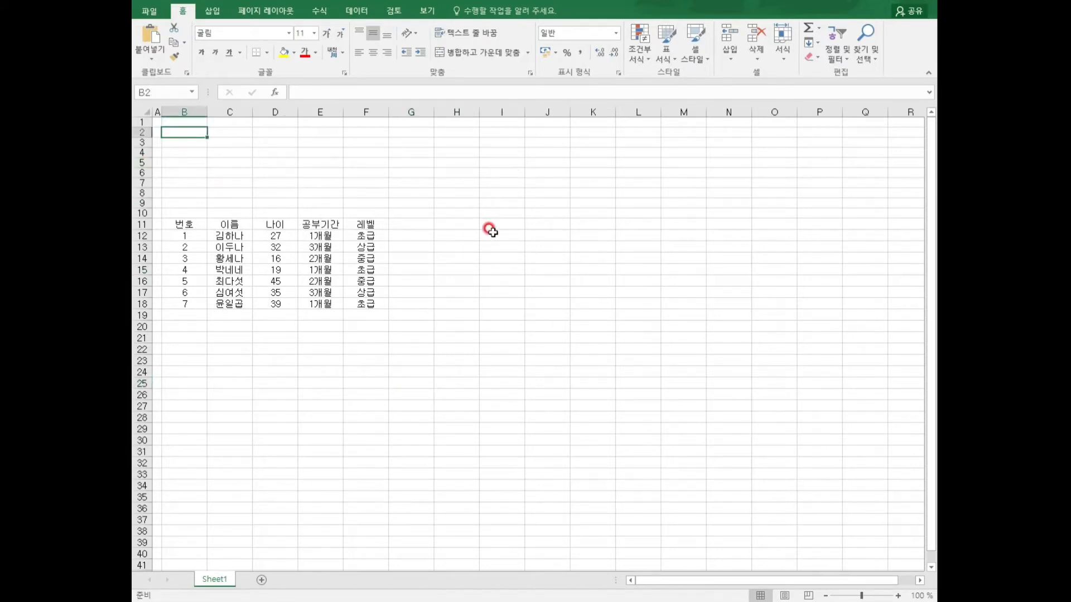
left_click(282, 132)
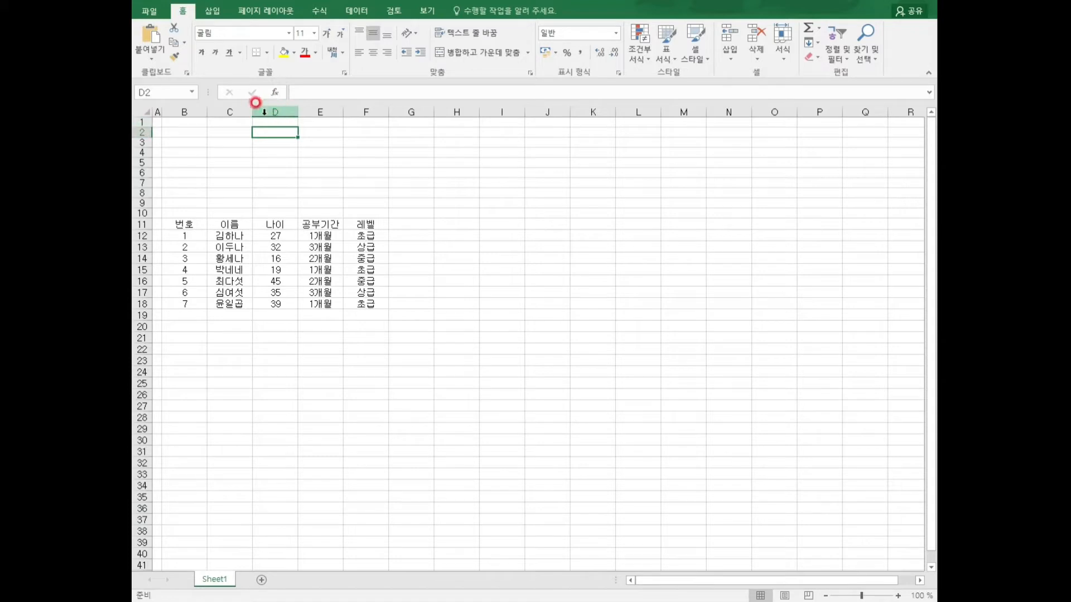
left_click(352, 151)
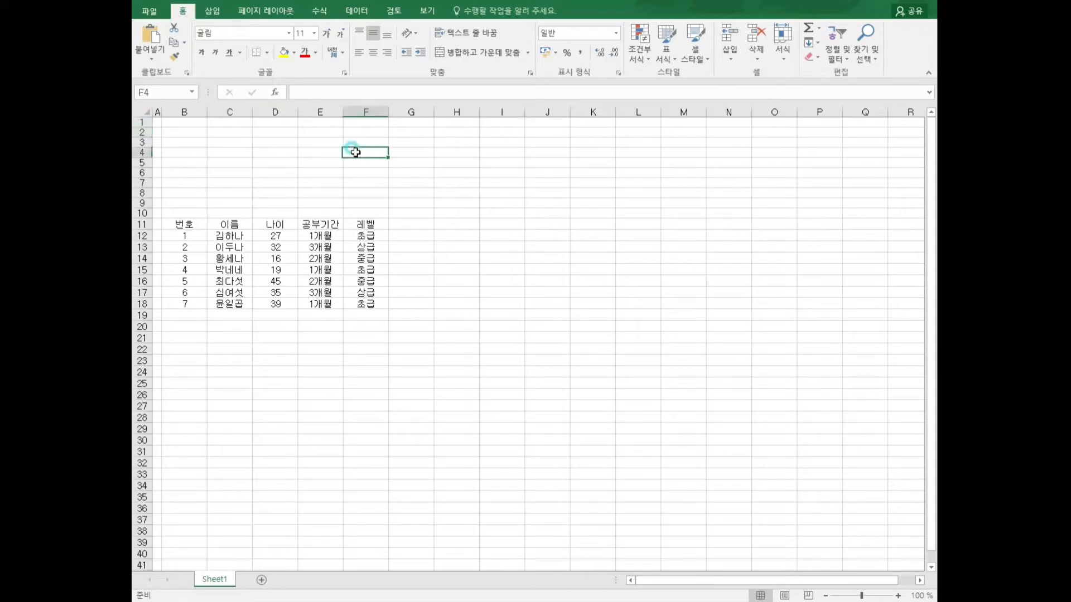
left_click(451, 168)
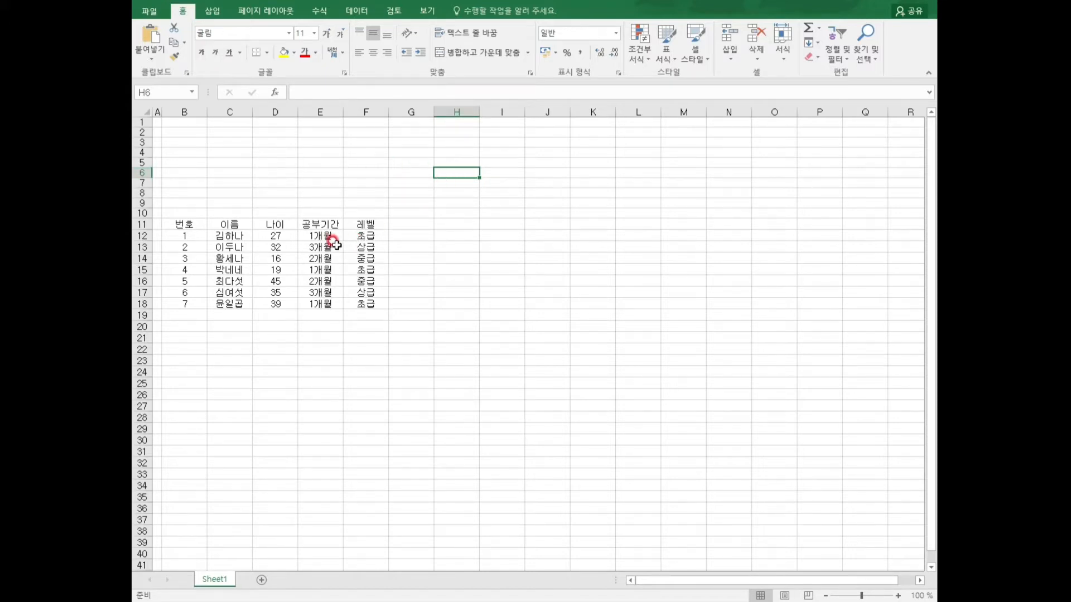
Copy the first student's name from cell C12 into cell H17 as plain text.
left_click(221, 237)
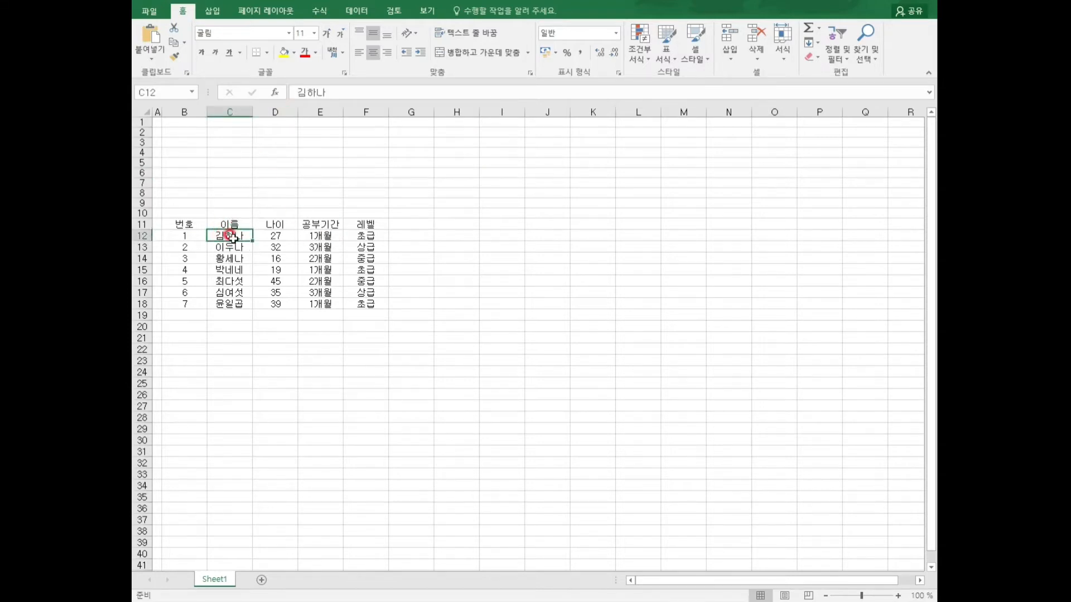
left_click(424, 291)
left_click(476, 291)
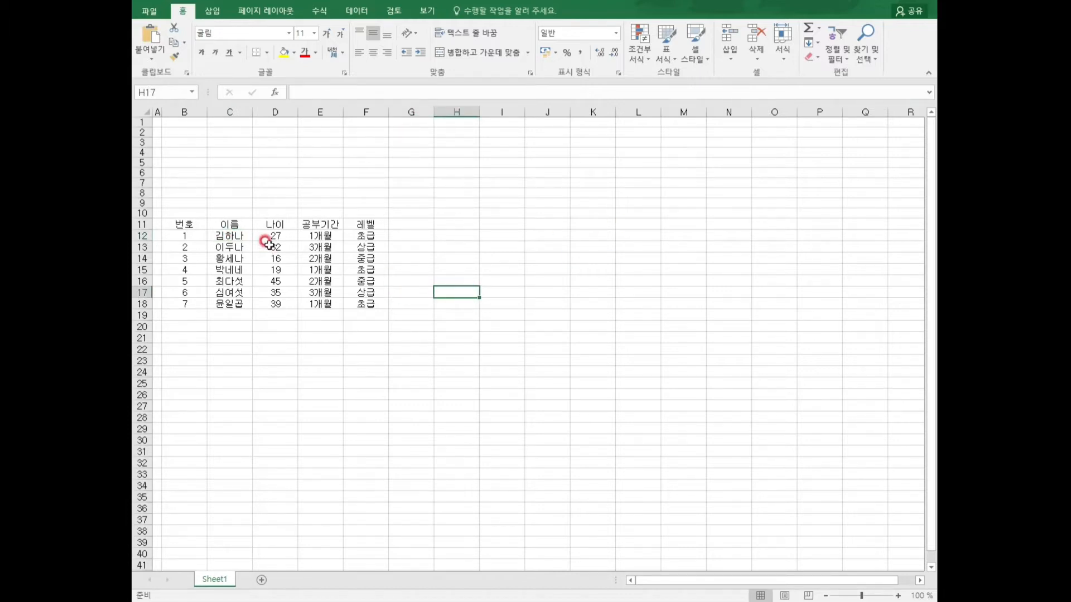
left_click(229, 237)
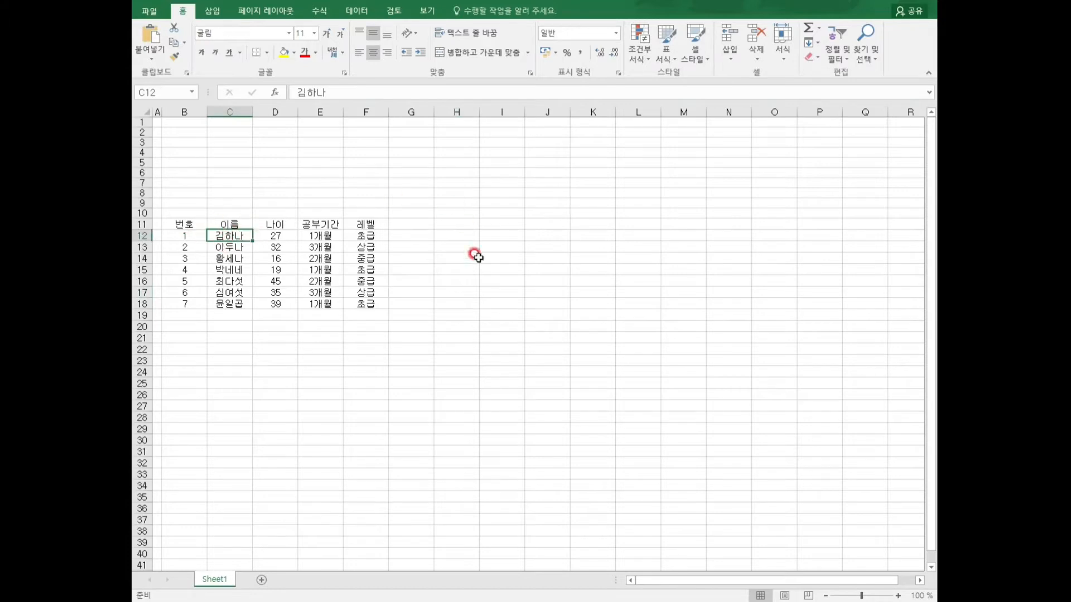
left_click(456, 290)
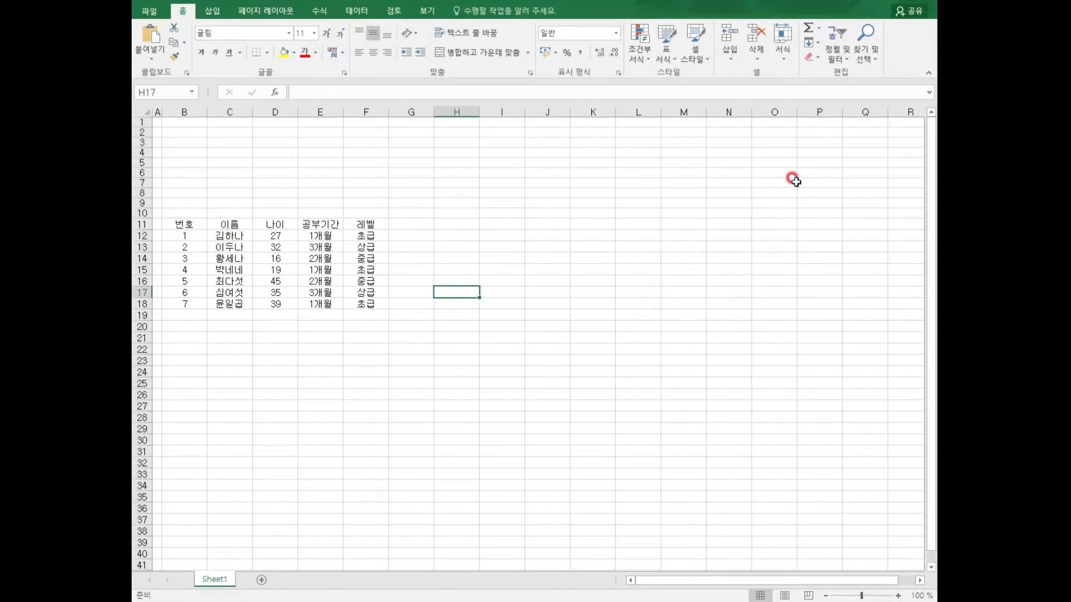
type("김하나")
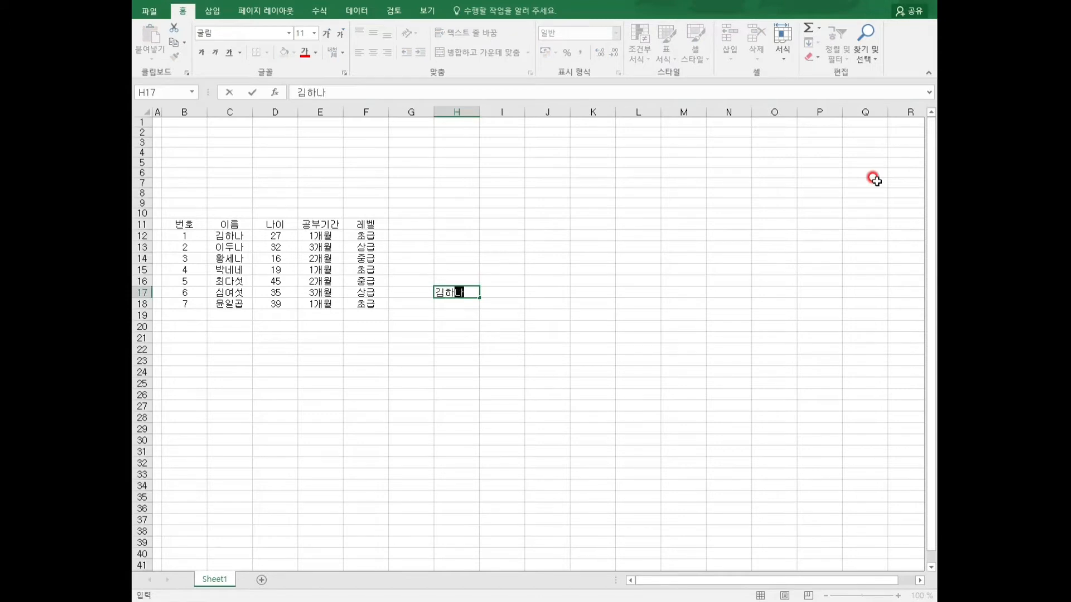
key("Return")
key("Up")
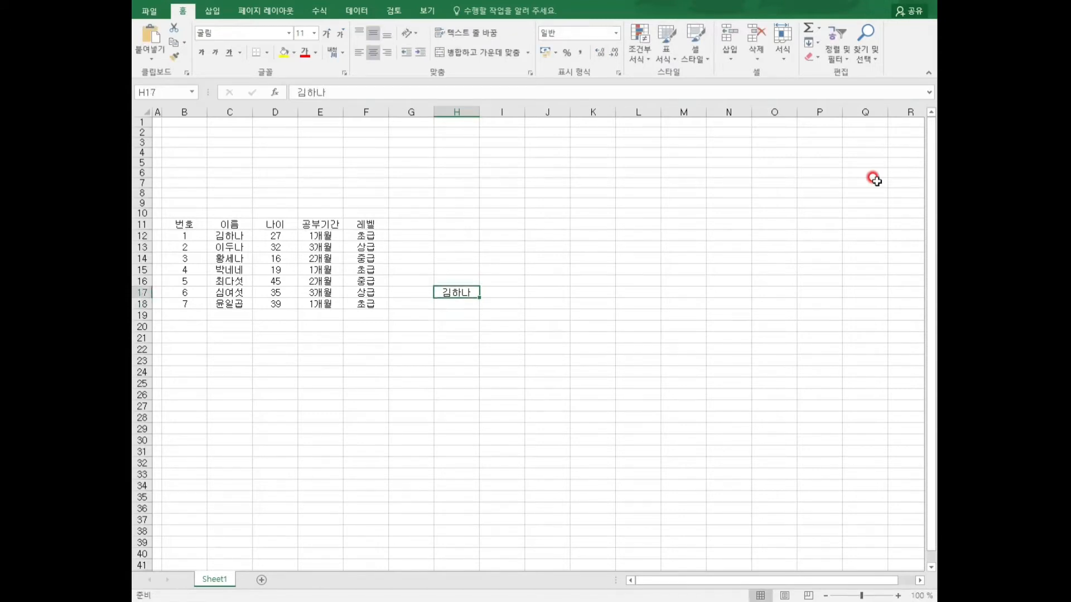
Replace the content of cell H17 with the reference formula =C12.
type("=")
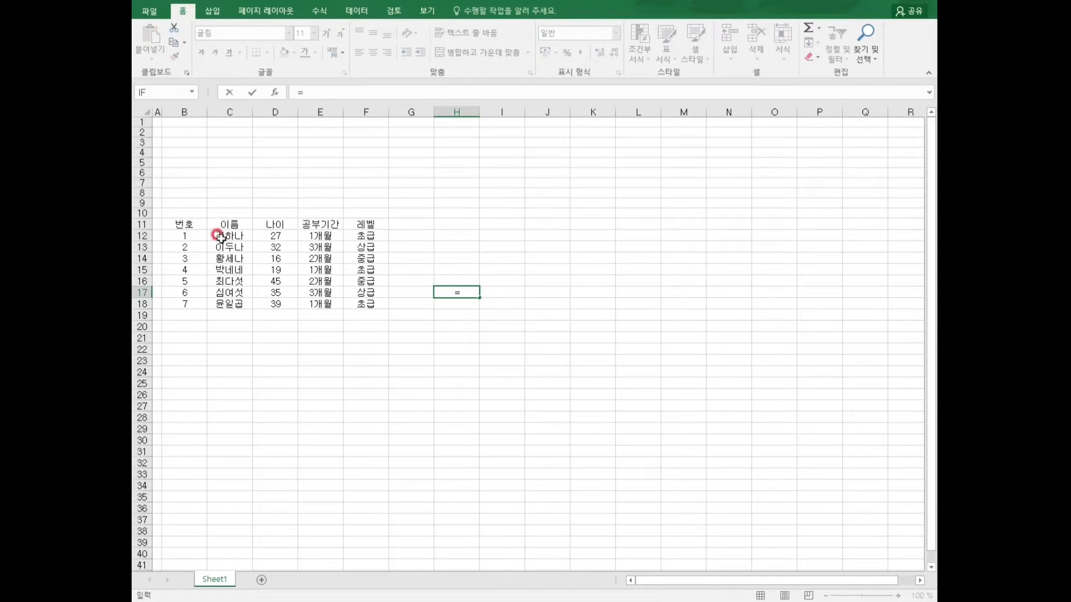
type("ㅊ")
type("C")
type("12")
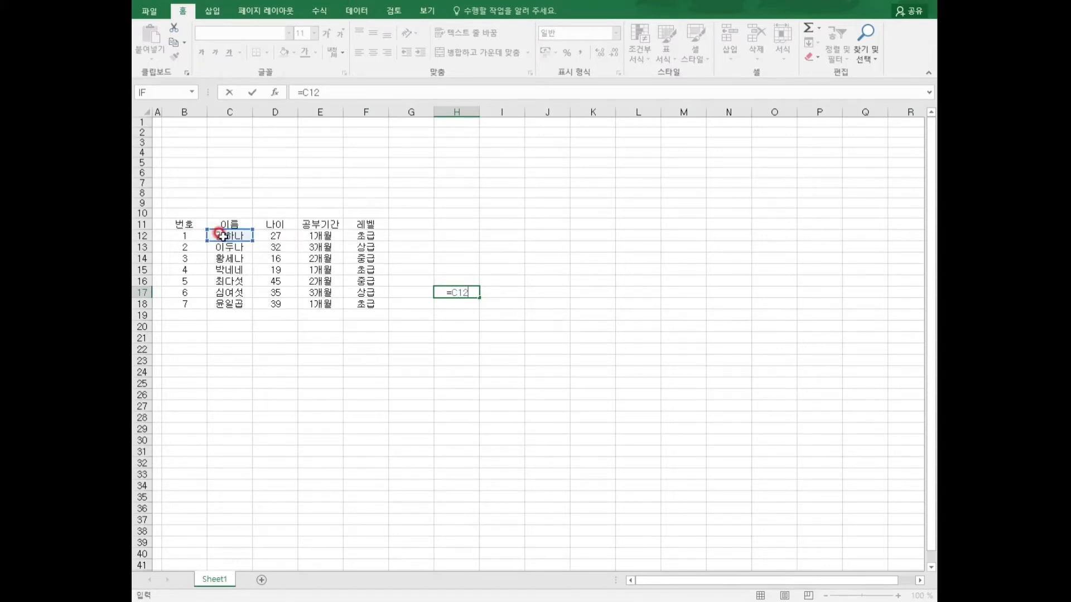
key("Return")
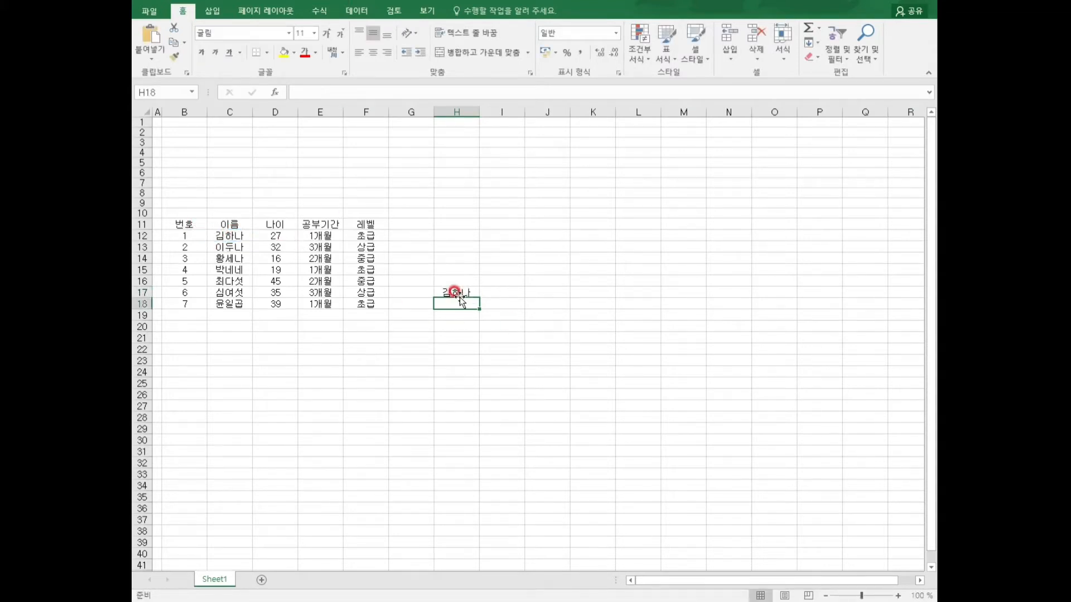
left_click(502, 307)
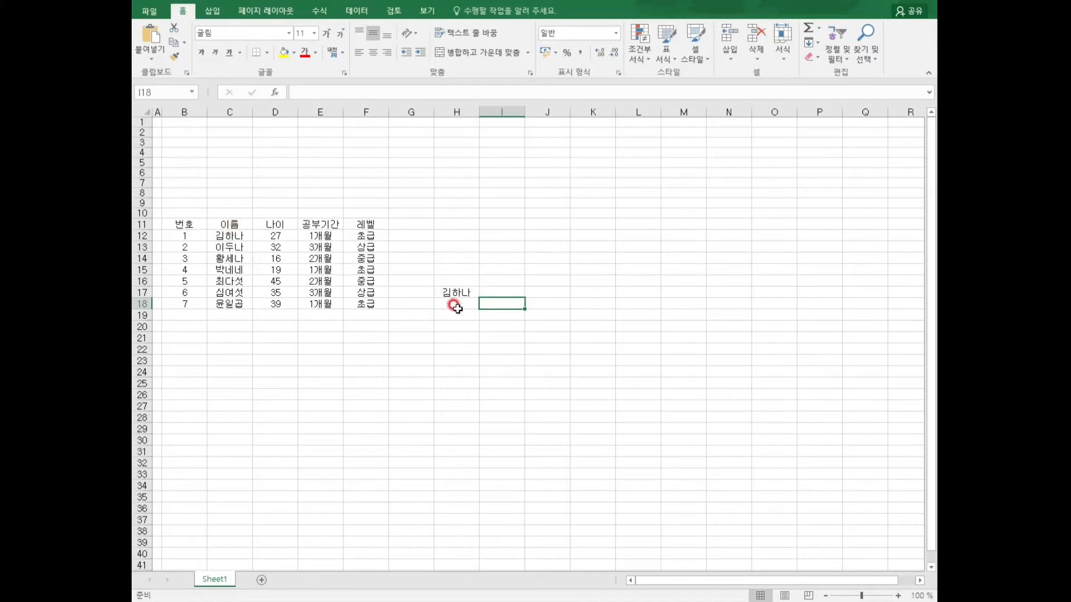
Fill the formula in cell H17 down through cell H22 and select cell H18 to inspect its reference.
left_click(457, 292)
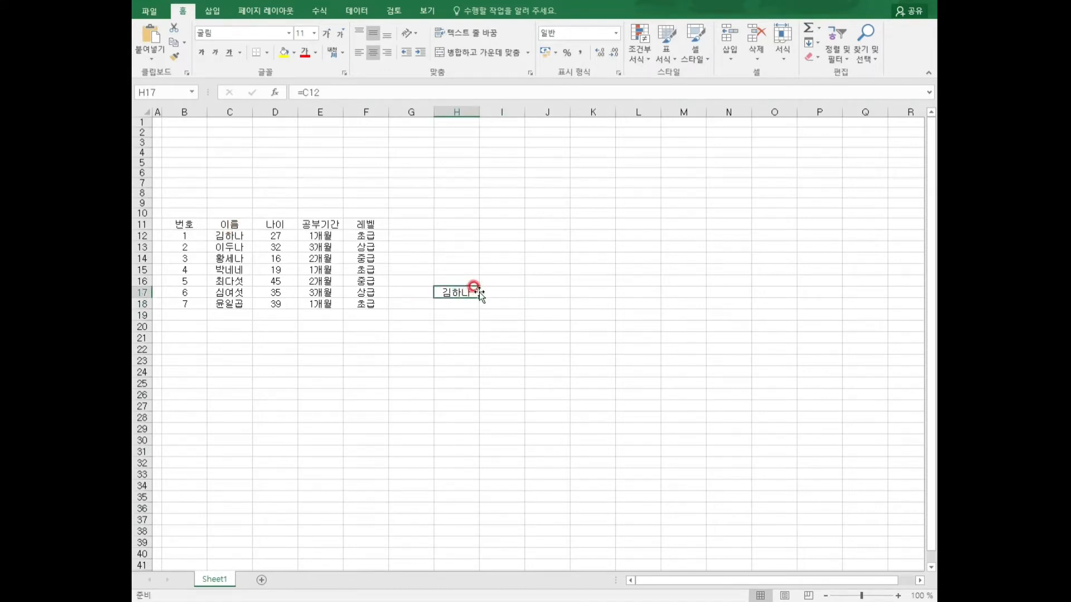
left_click_drag(479, 294, 528, 301)
key("ctrl+z")
left_click_drag(479, 296, 478, 358)
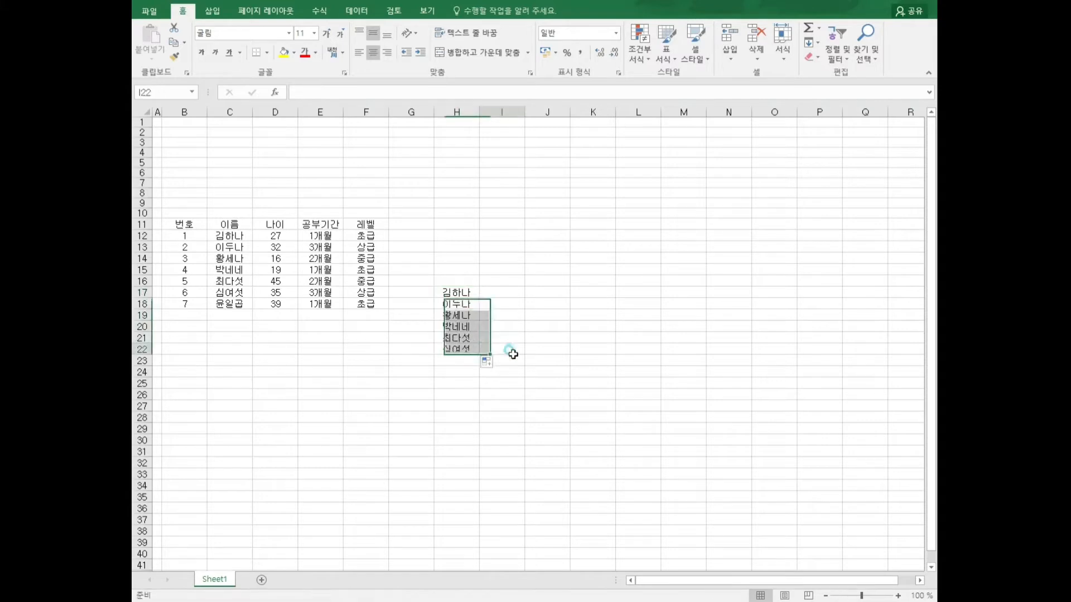
left_click(457, 303)
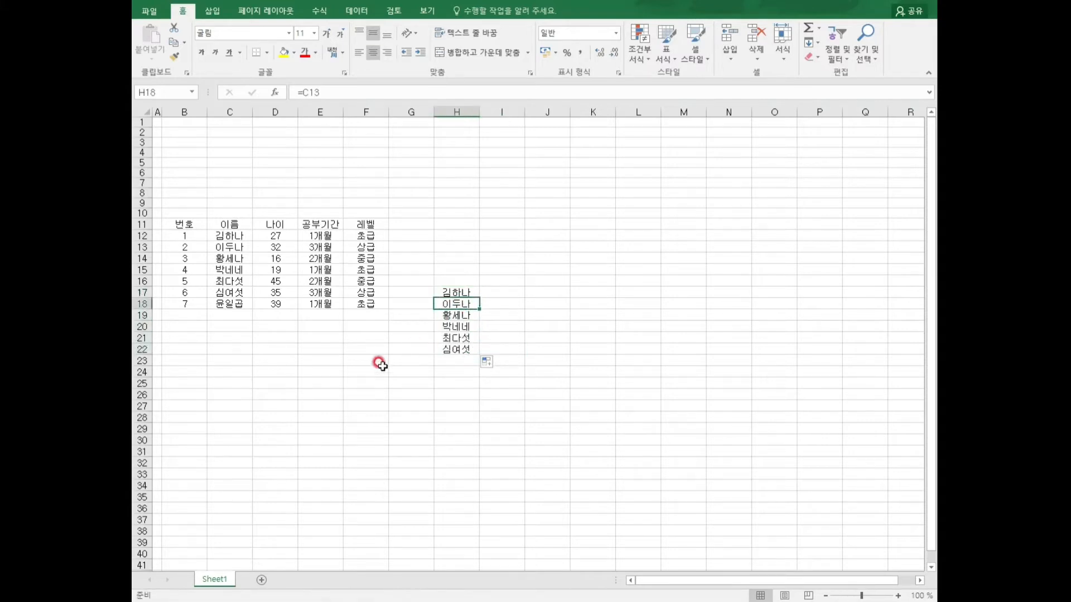
Clear the contents of the range G17:H23 and select cell G24.
left_click(456, 291)
key("shift+Left")
key("shift+Down")
key("shift+Down")
key("shift+Down")
key("shift+Down")
key("shift+Down")
key("shift+Down")
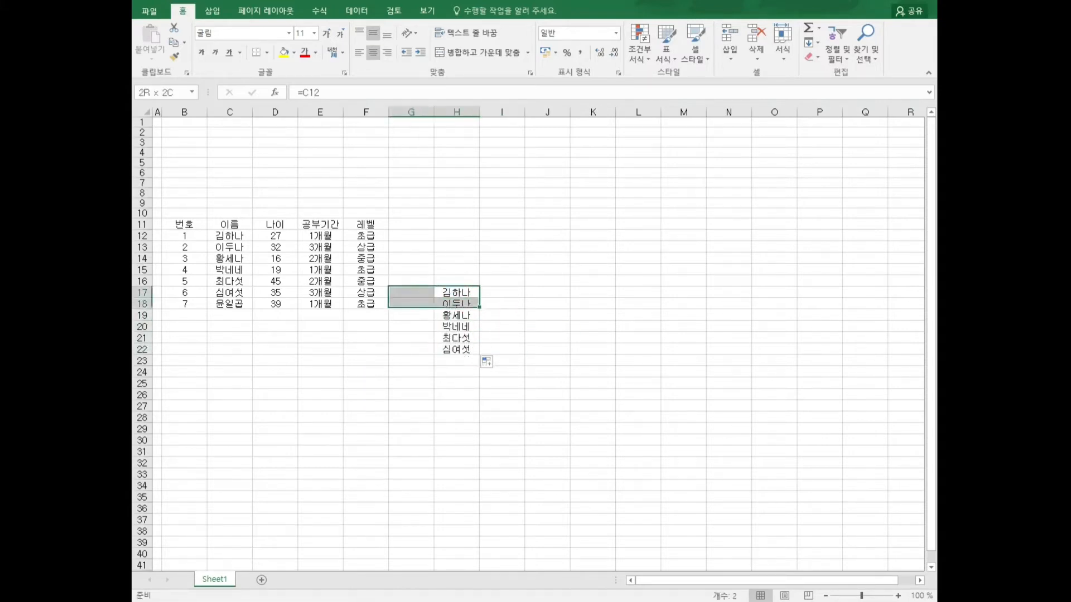
key("Delete")
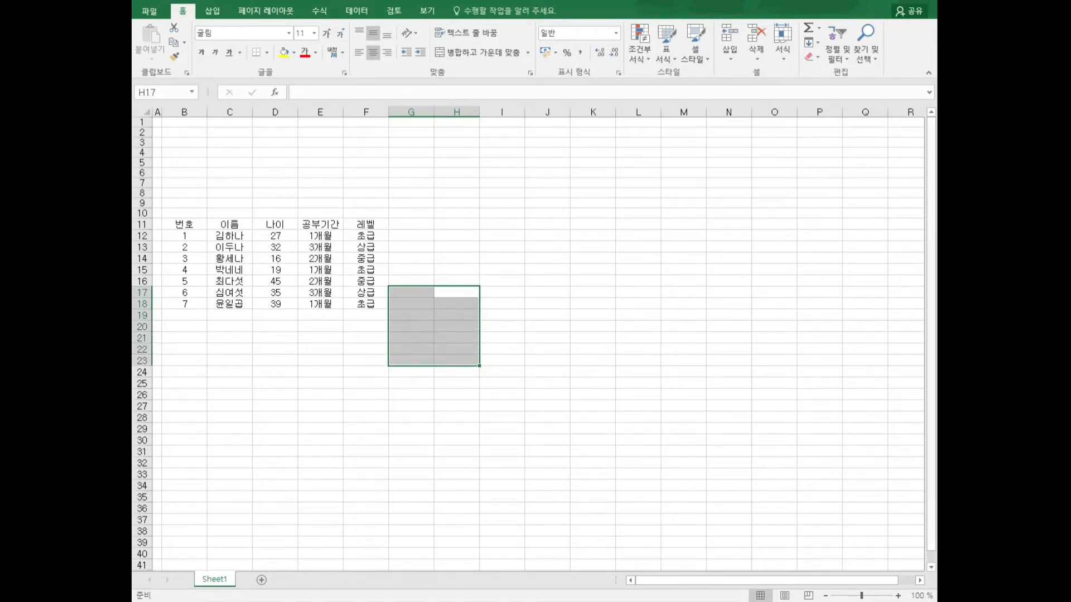
left_click(392, 370)
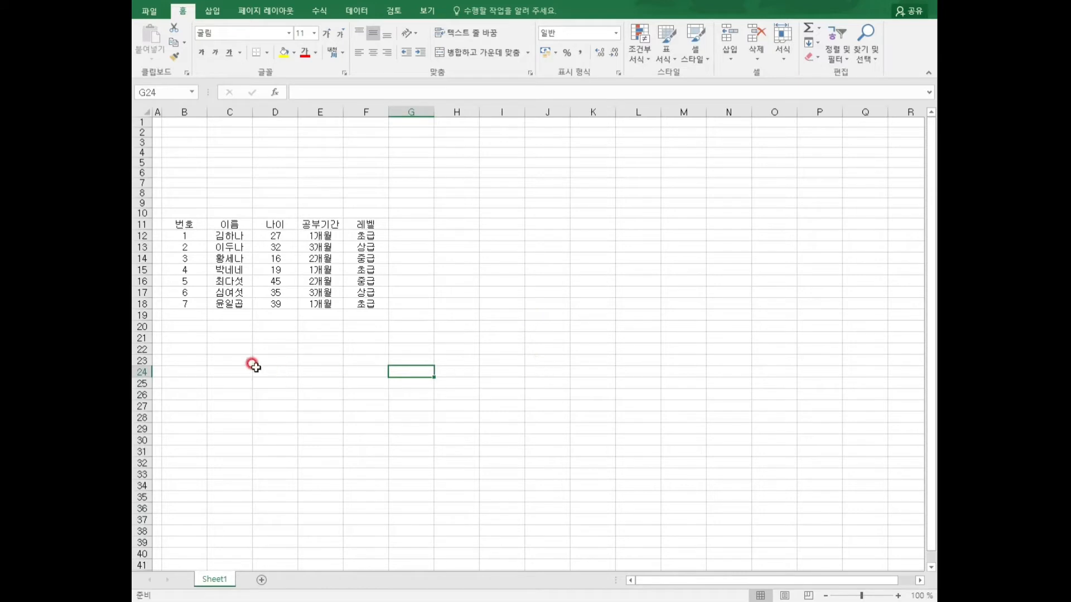
Select cells C4, D4, F4 and G4 in turn to examine row 4, ending on cell J17.
left_click(238, 150)
left_click(291, 151)
left_click(354, 151)
left_click(402, 151)
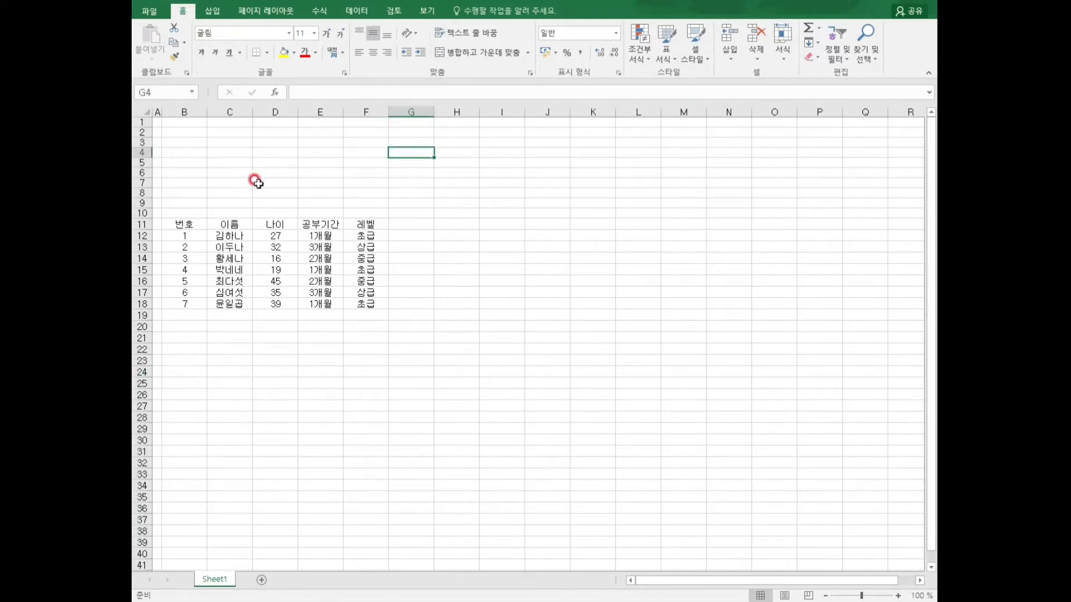
left_click(567, 291)
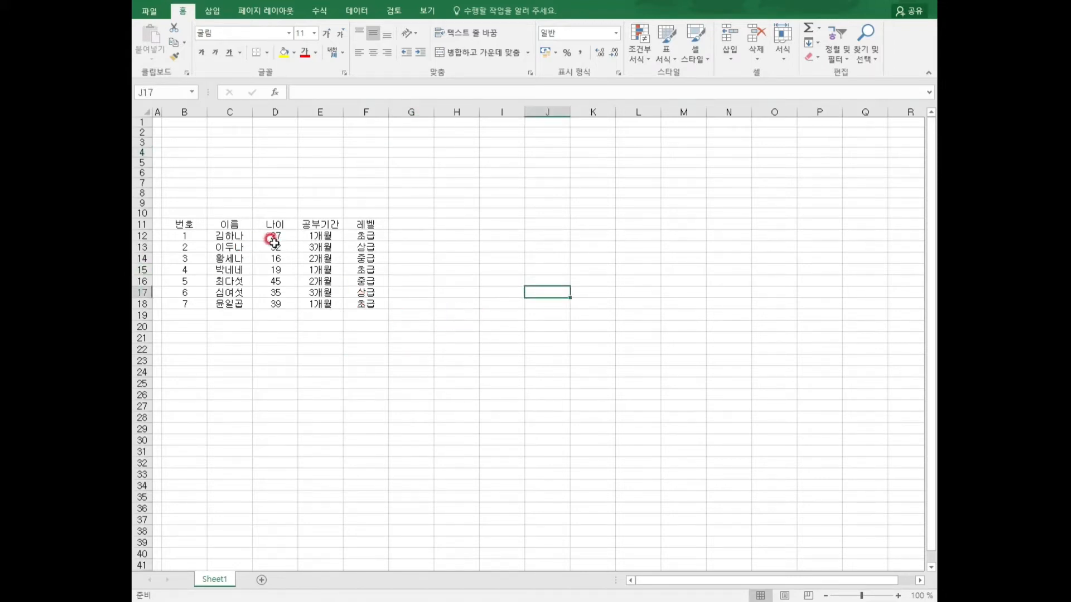
Enter the table headings 번호 in cell B2 and 이름 in cell C2.
left_click(170, 136)
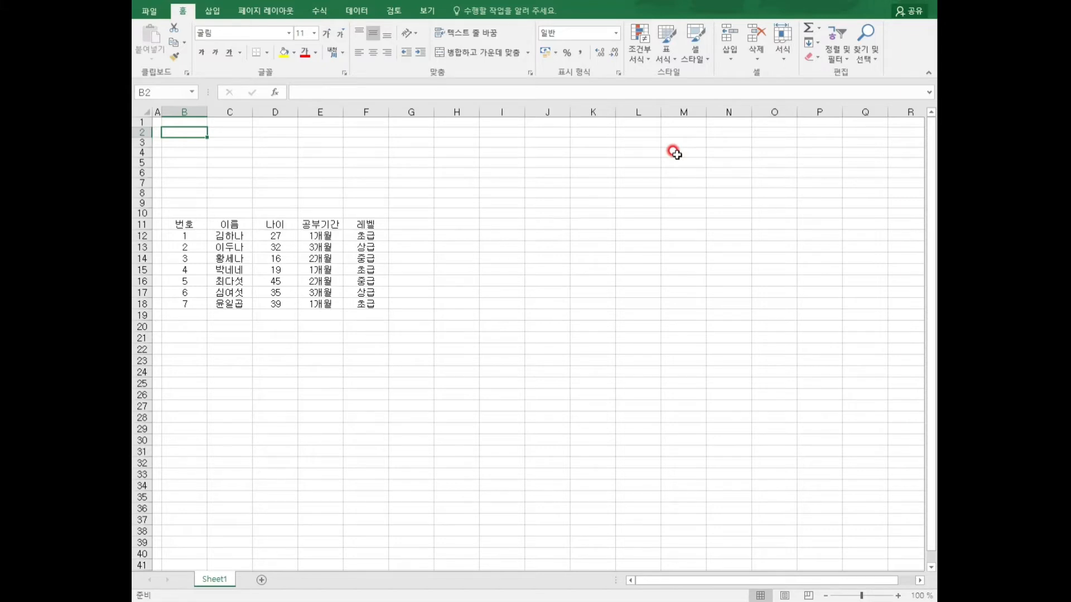
type("qisg")
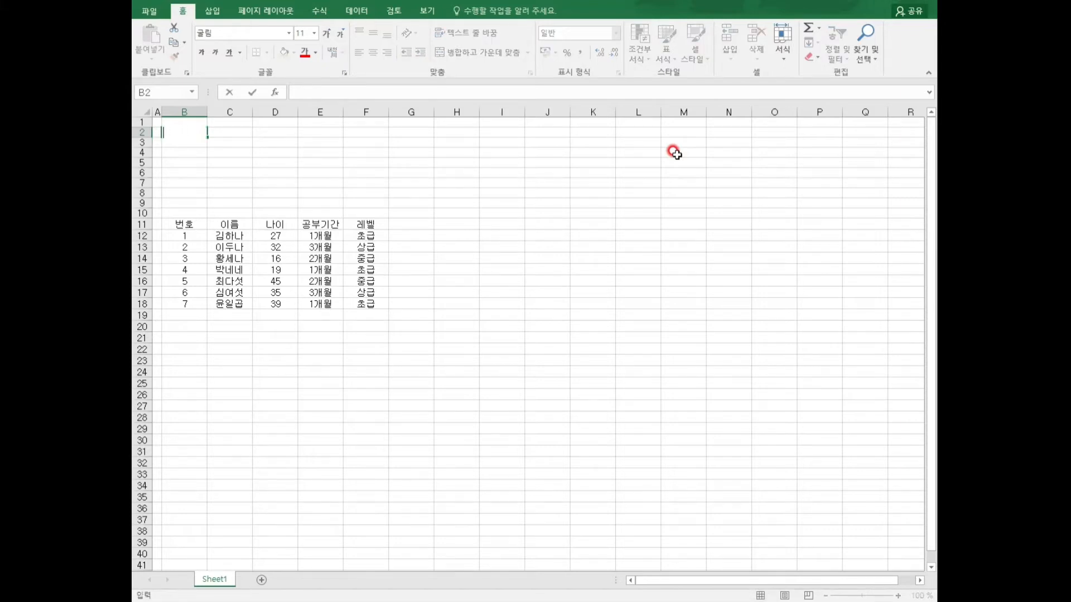
type("번호")
key("Tab")
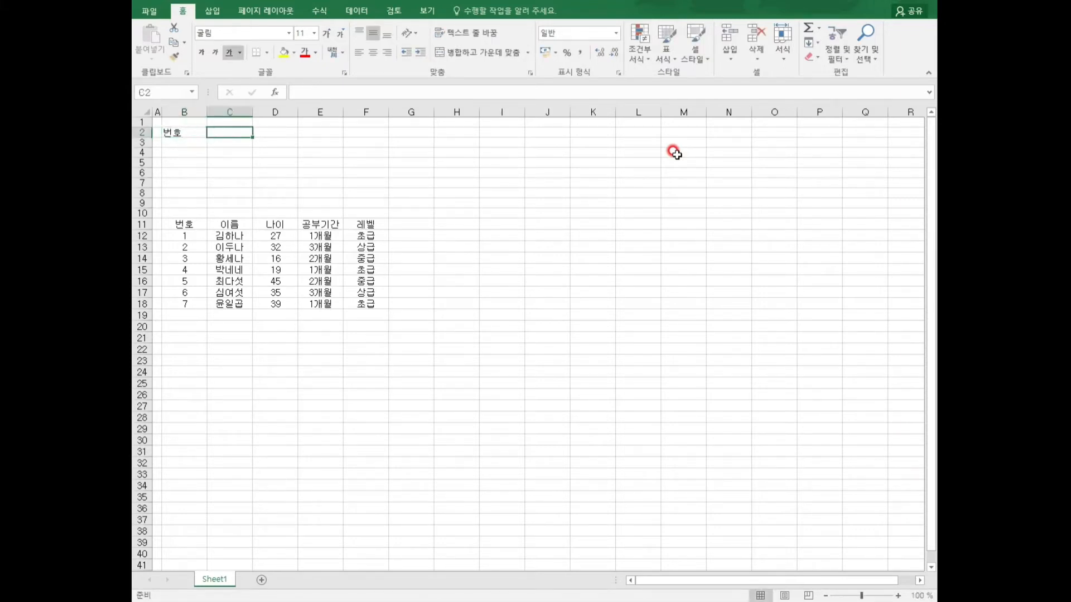
type("이름")
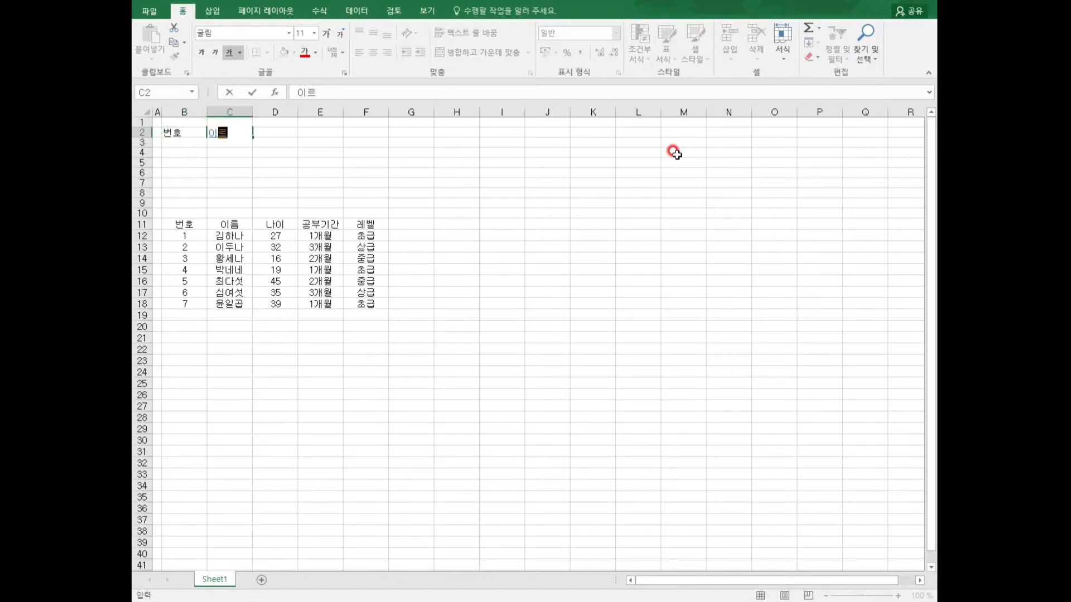
key("Tab")
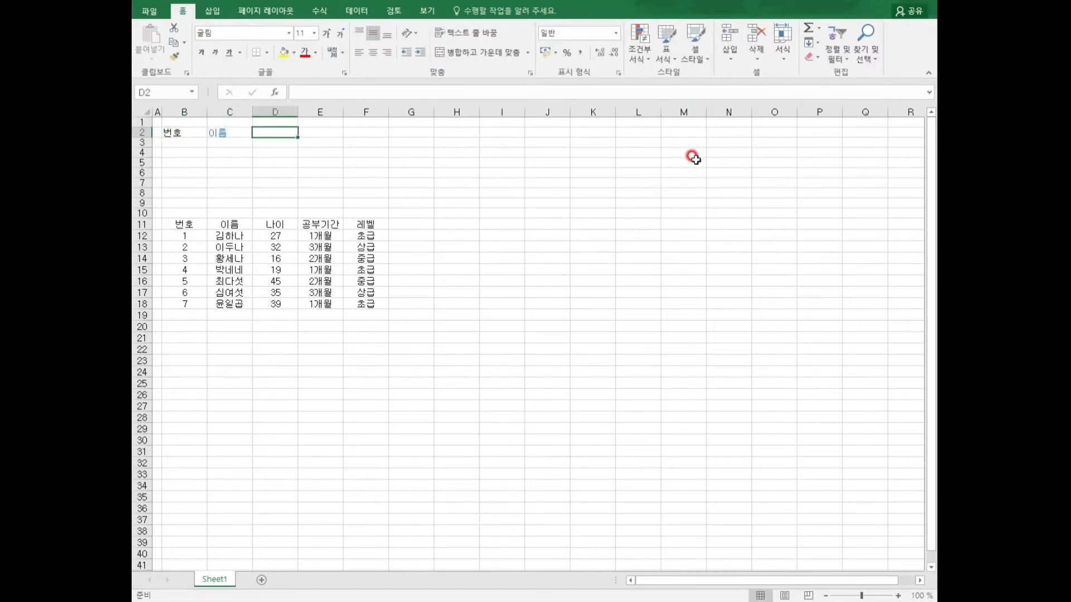
Enter the headings 나이 in cell D2 and 공부기간 in cell E2, ending with E2 selected.
type("나이")
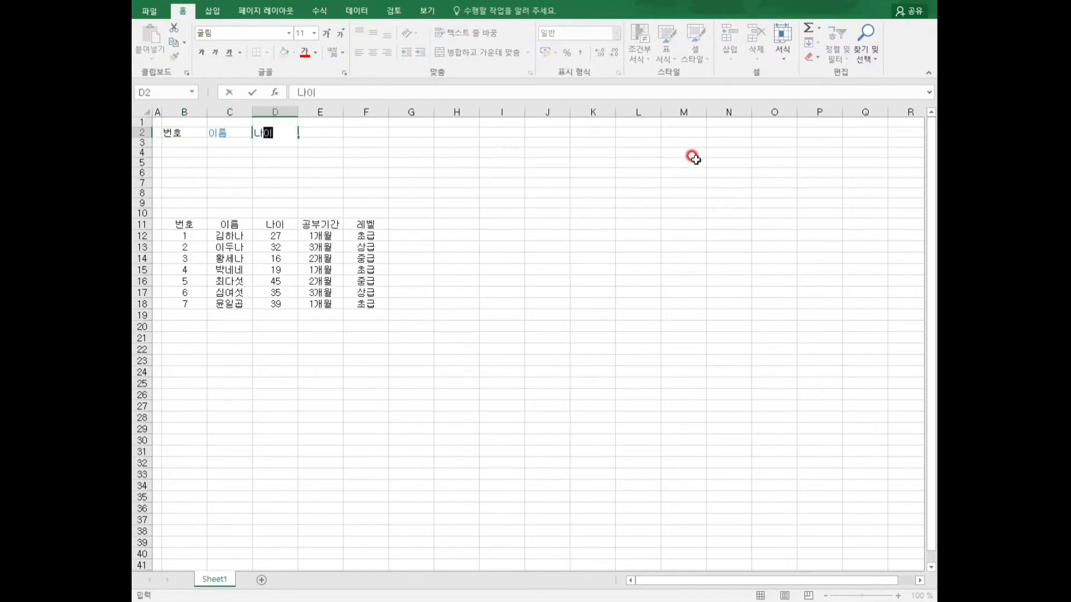
key("Tab")
type("고")
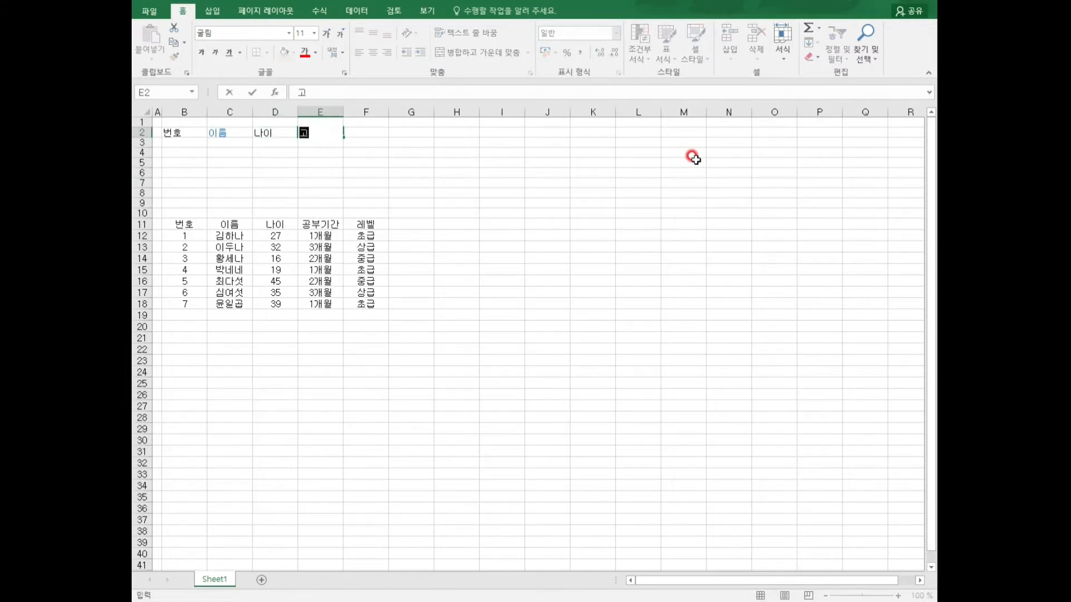
type("부기간")
key("Return")
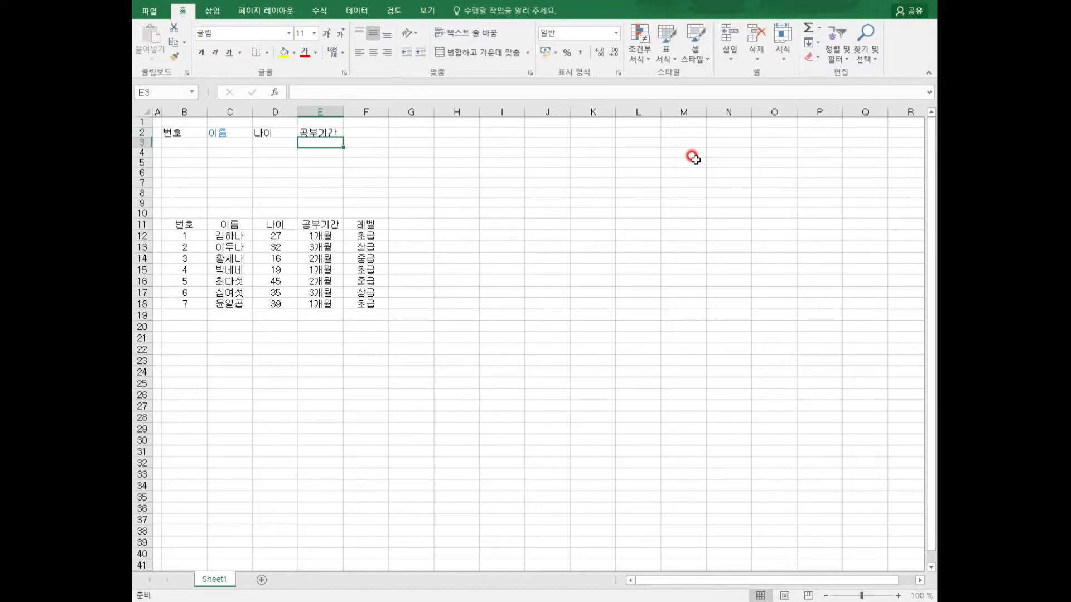
key("Up")
key("Down")
key("Up")
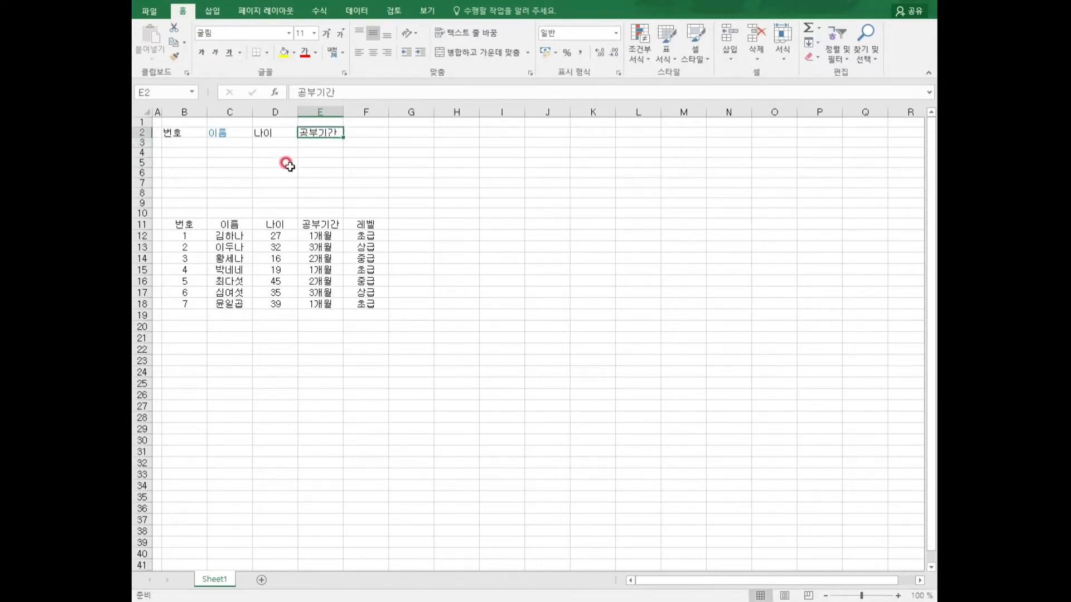
Enter the note line 커서이동을 in cell I9.
left_click(490, 202)
type("커")
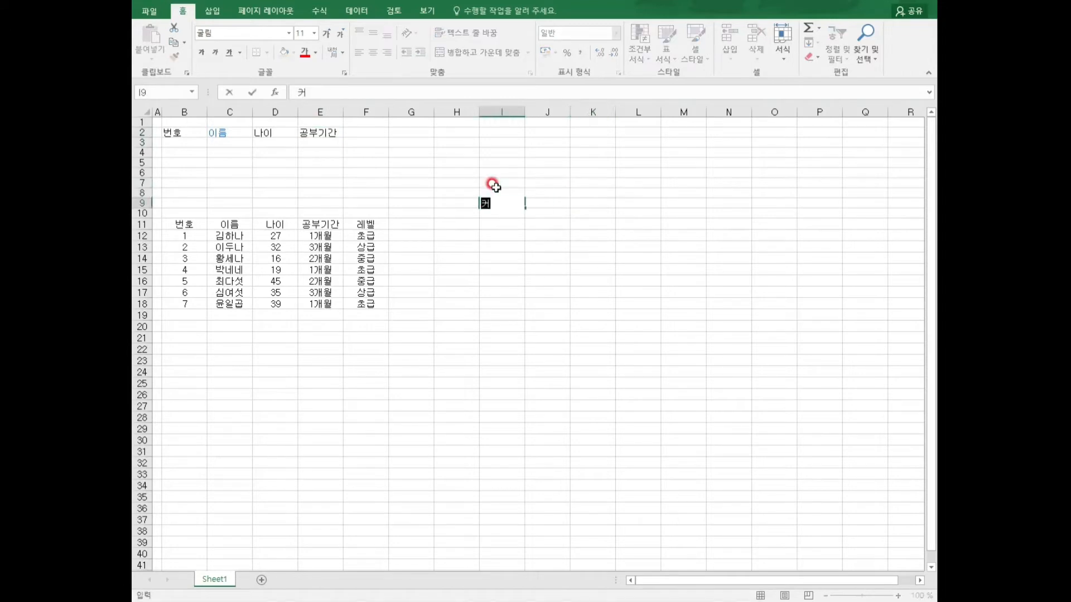
type("서이동을")
key("Return")
Enter the note line 오른쪽이동 또는 아래쪽 이동으로 변경하시고 싶을때 in cell I10.
type("오른쪽이")
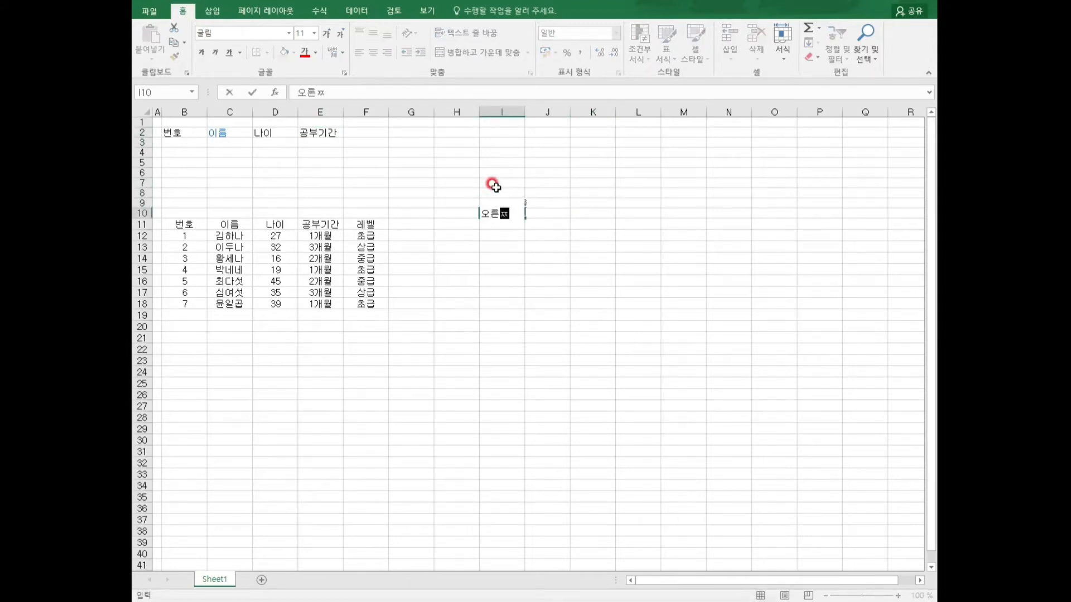
type("동 또")
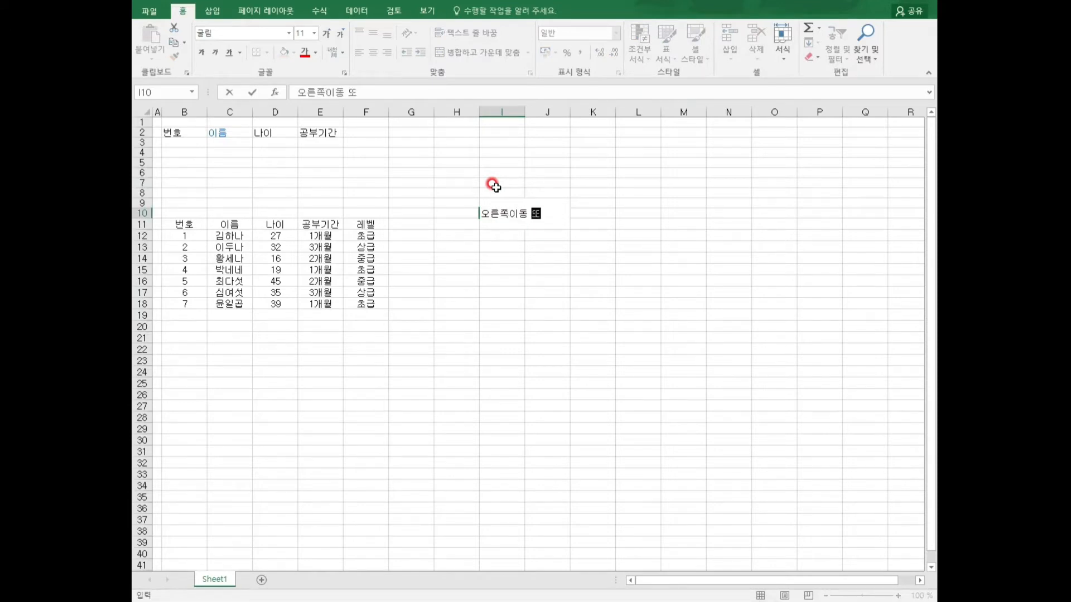
type("는 아래쪽 ")
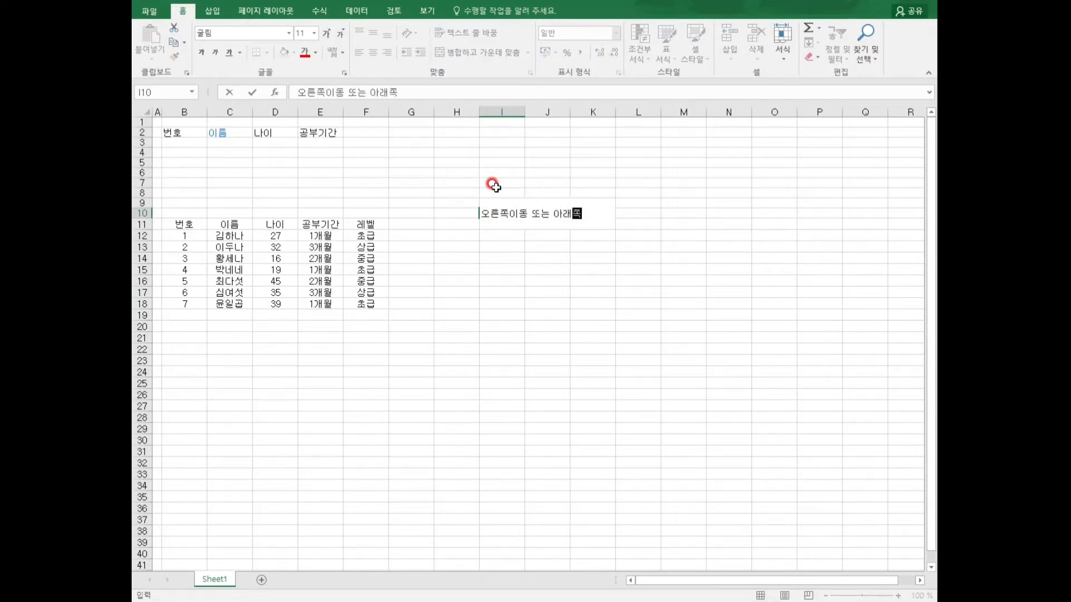
type("이동")
type("으로")
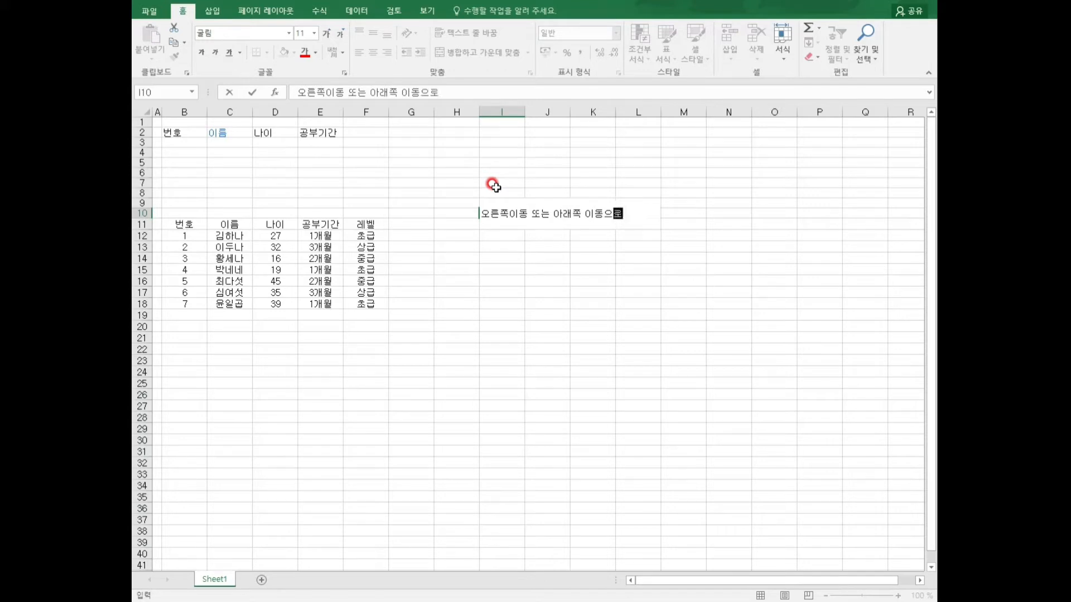
type(" 변경하식고 싶을때")
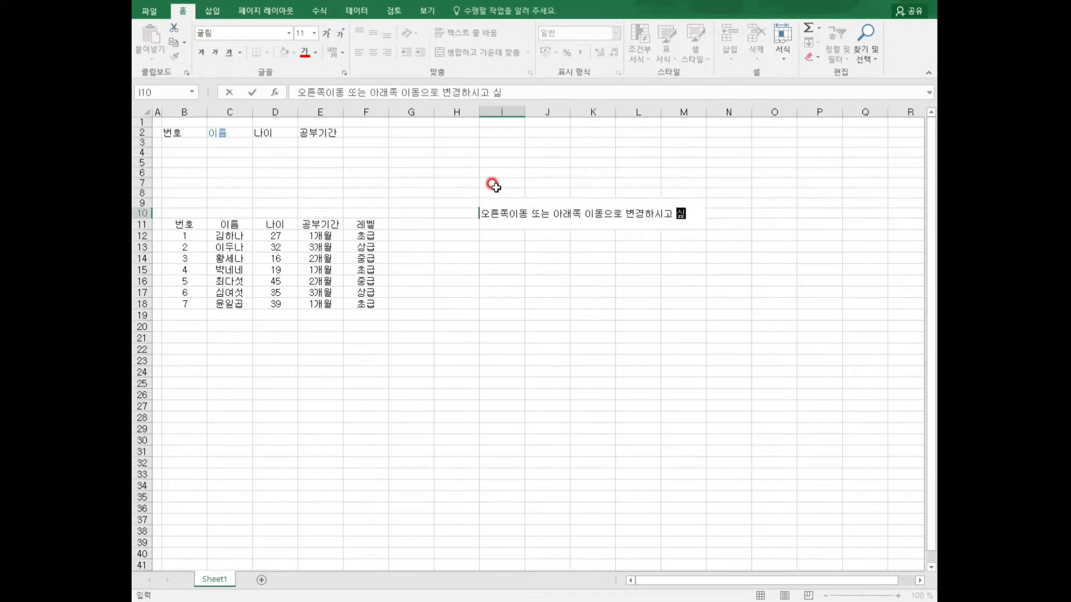
key("Return")
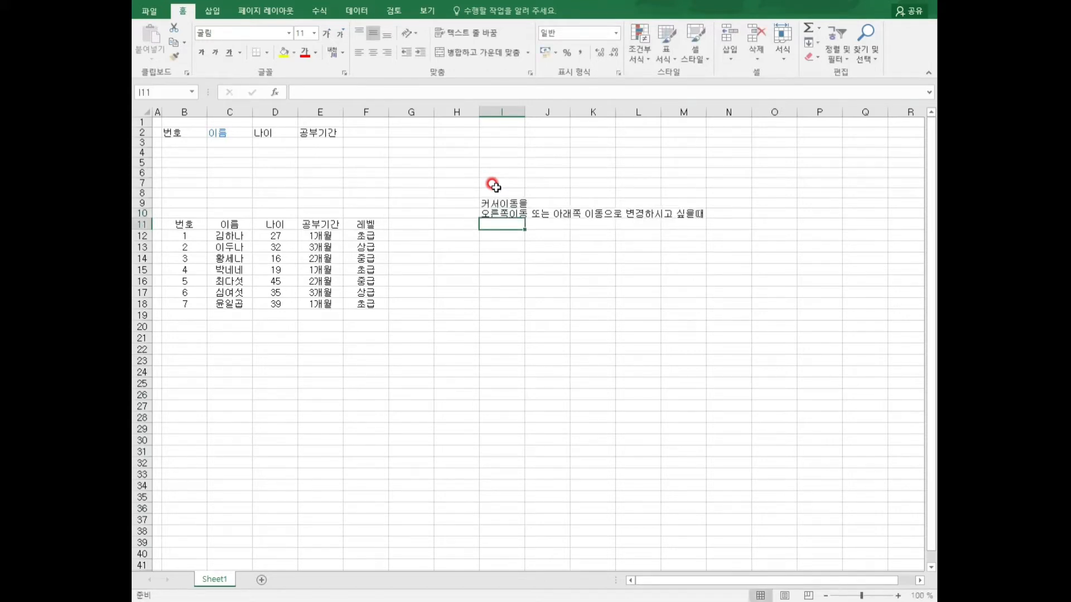
Enter the note line 파일에 들어갑니다. in cell I11.
type("파일에 들어")
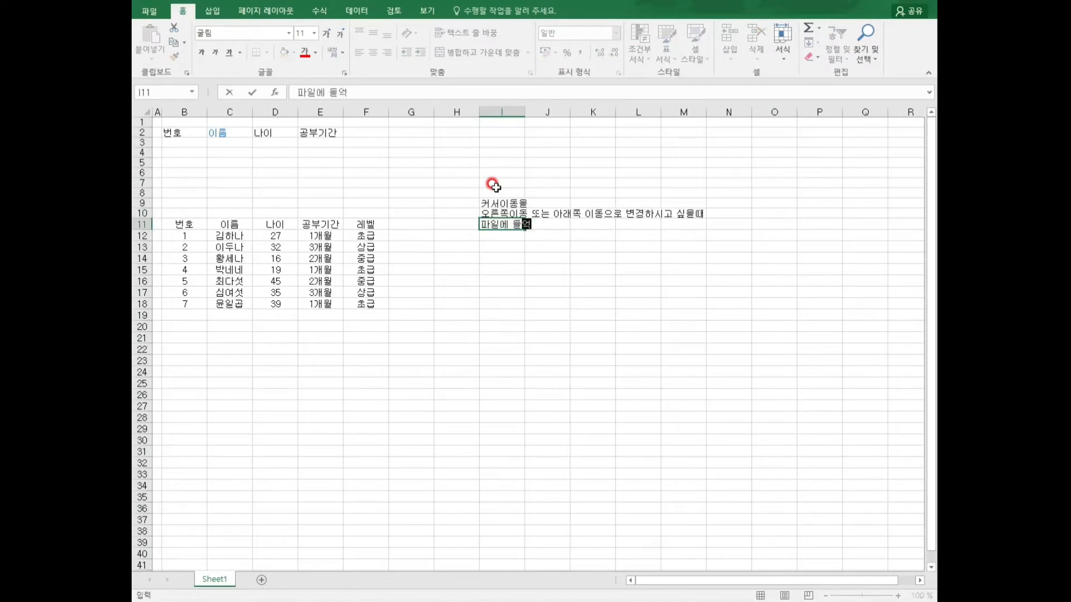
type("갑니다.")
key("Return")
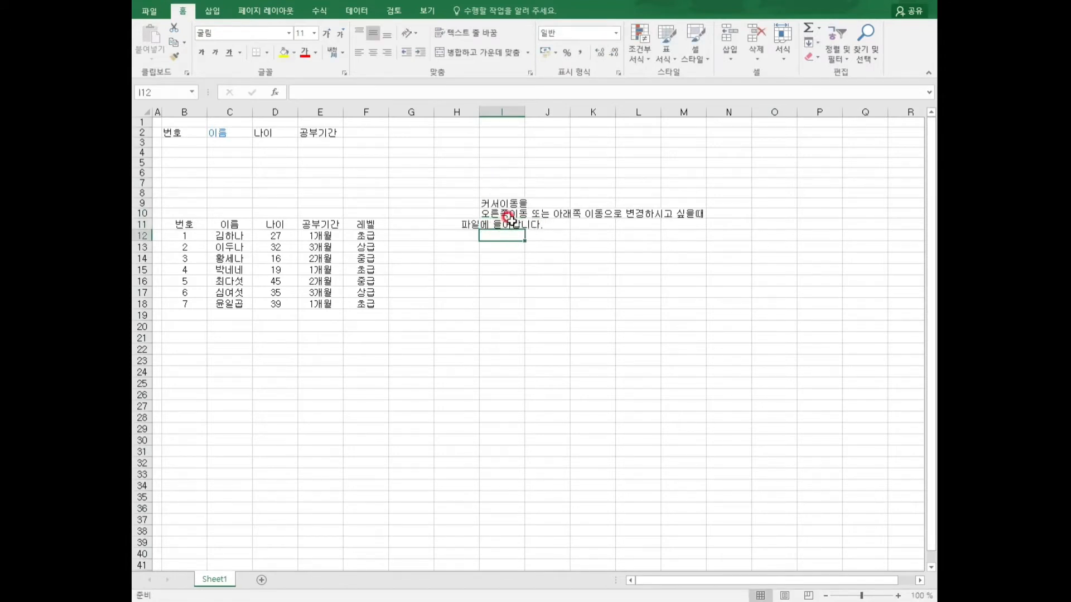
Set the direction for moving to the next cell after Enter to 오른쪽 in the advanced Excel options and apply it.
left_click(153, 17)
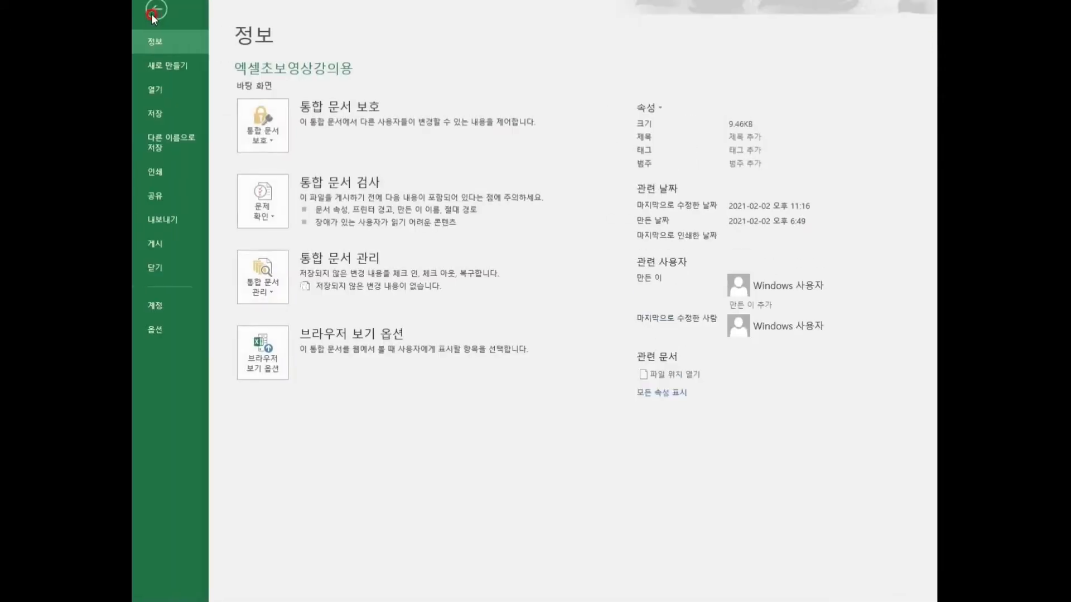
left_click(166, 306)
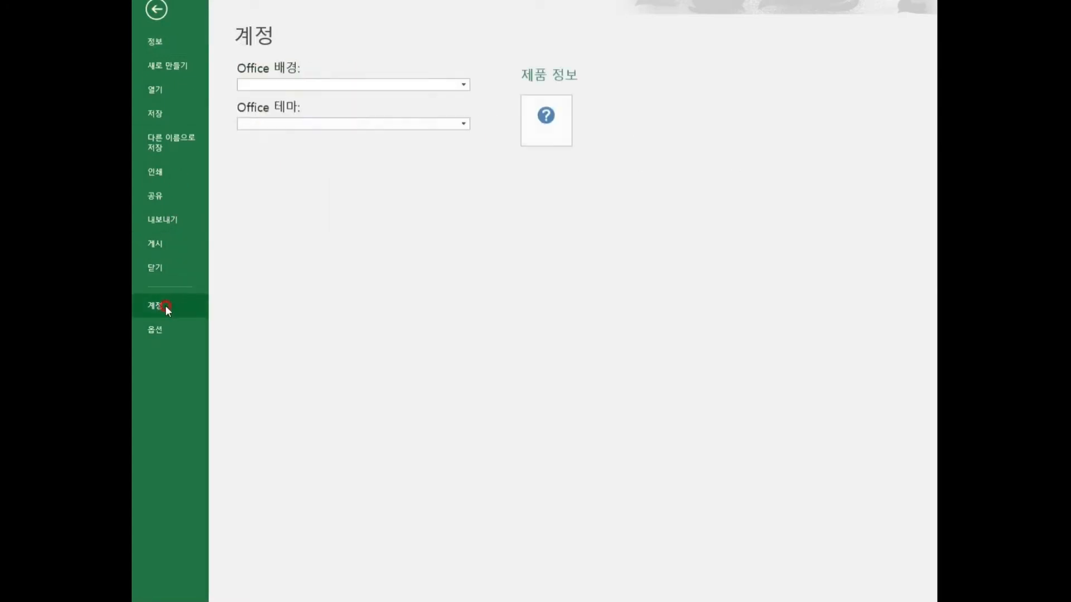
left_click(155, 330)
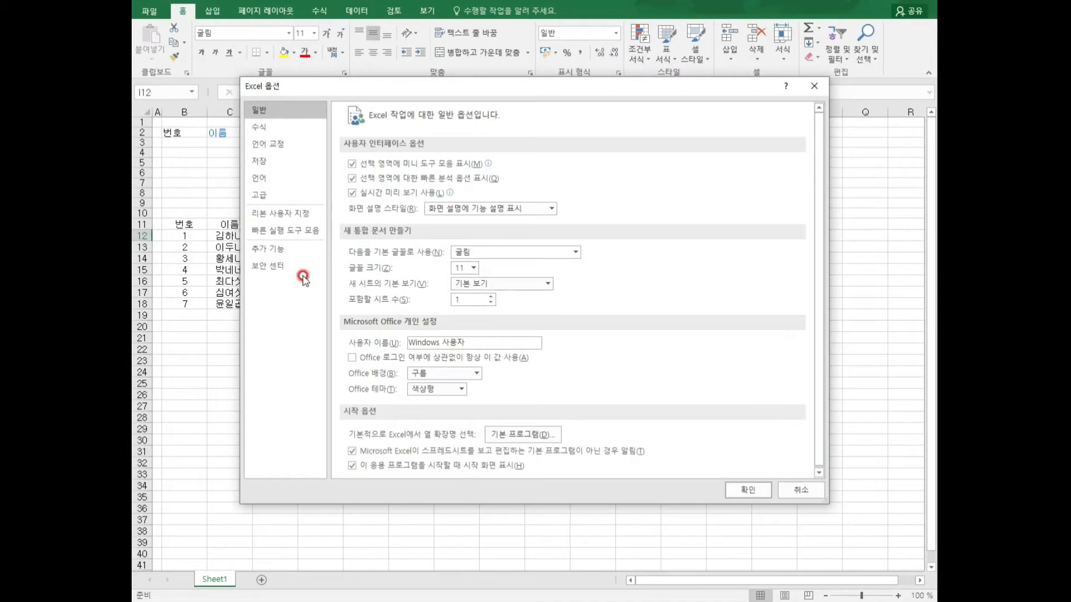
left_click(273, 249)
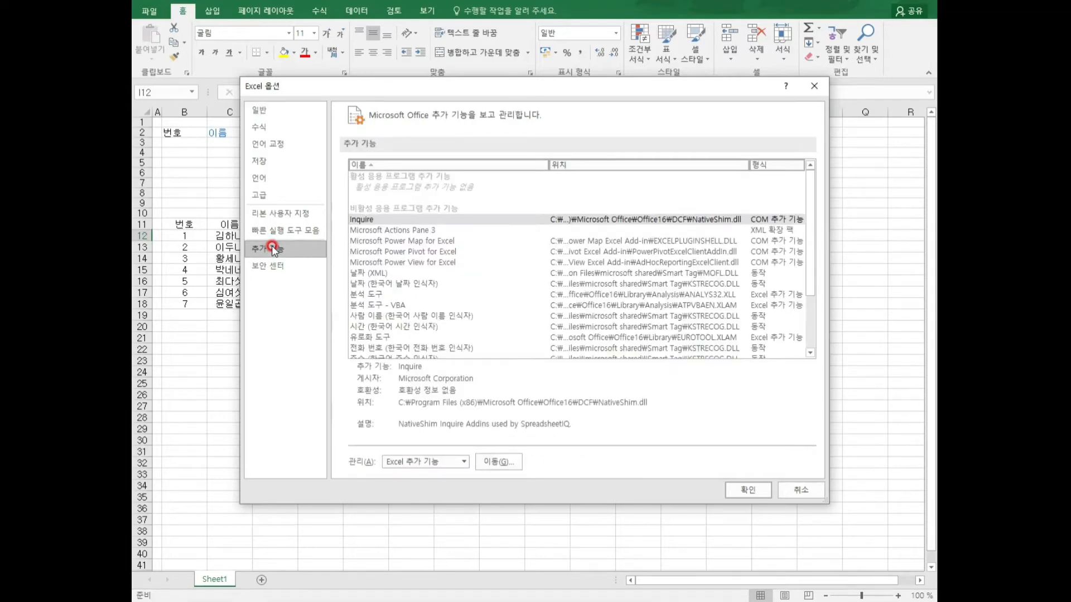
left_click(275, 111)
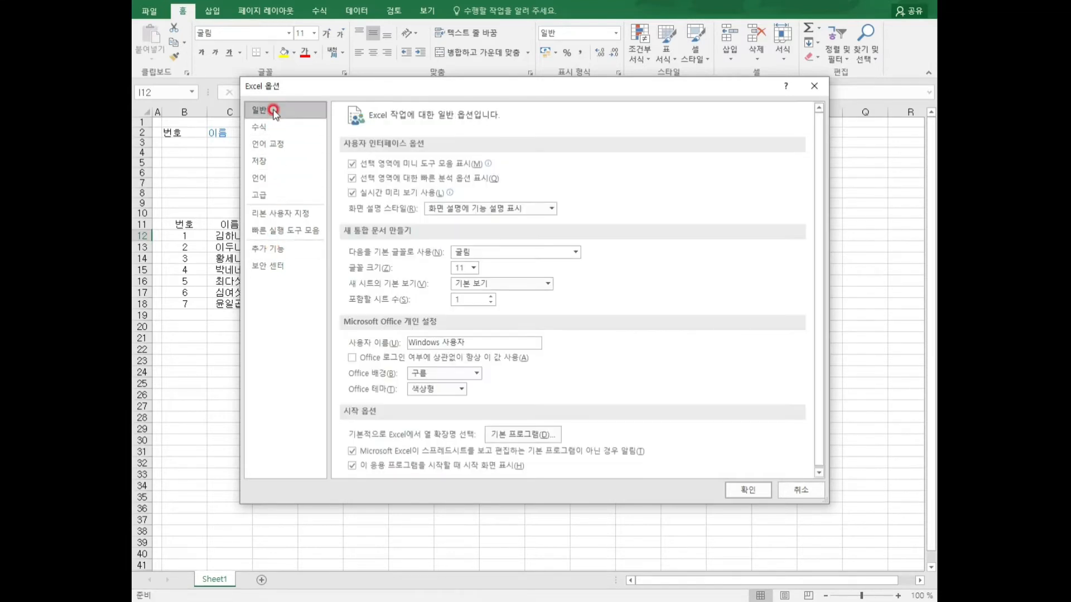
left_click(270, 198)
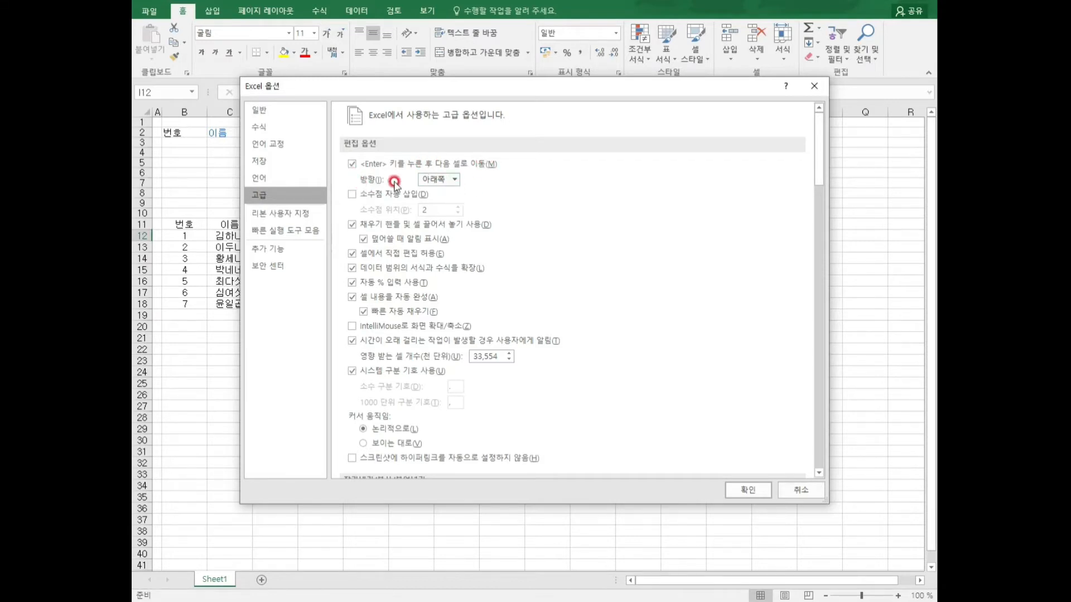
left_click(442, 180)
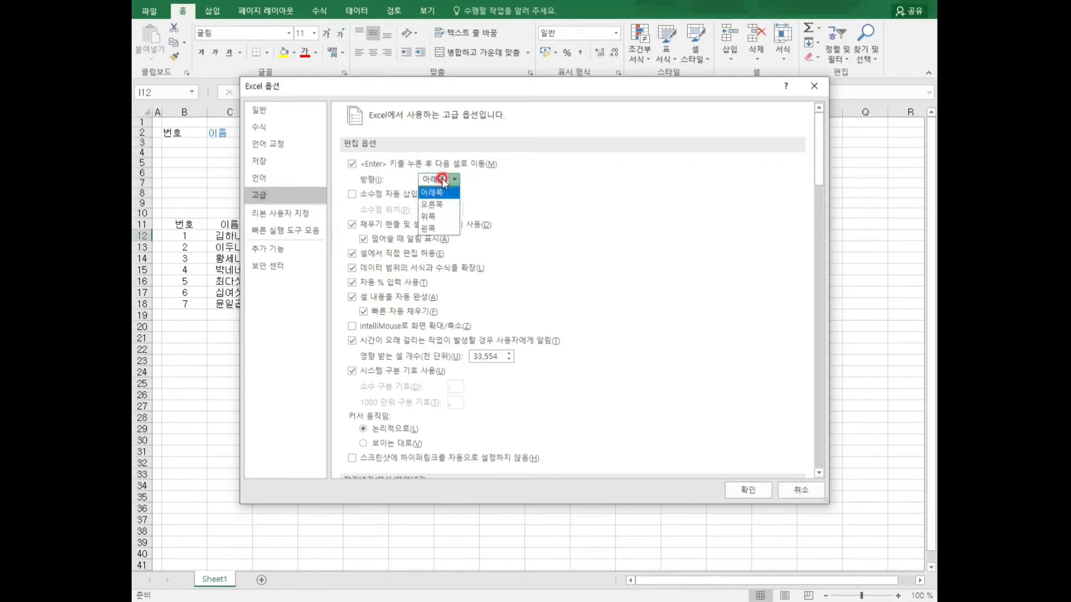
left_click(437, 217)
left_click(436, 206)
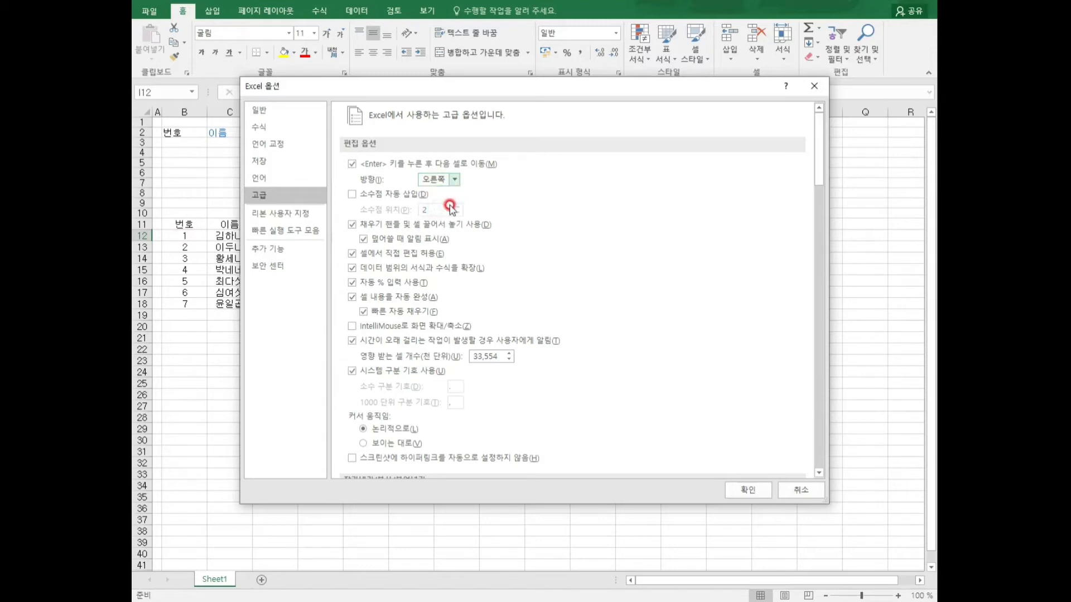
left_click(737, 491)
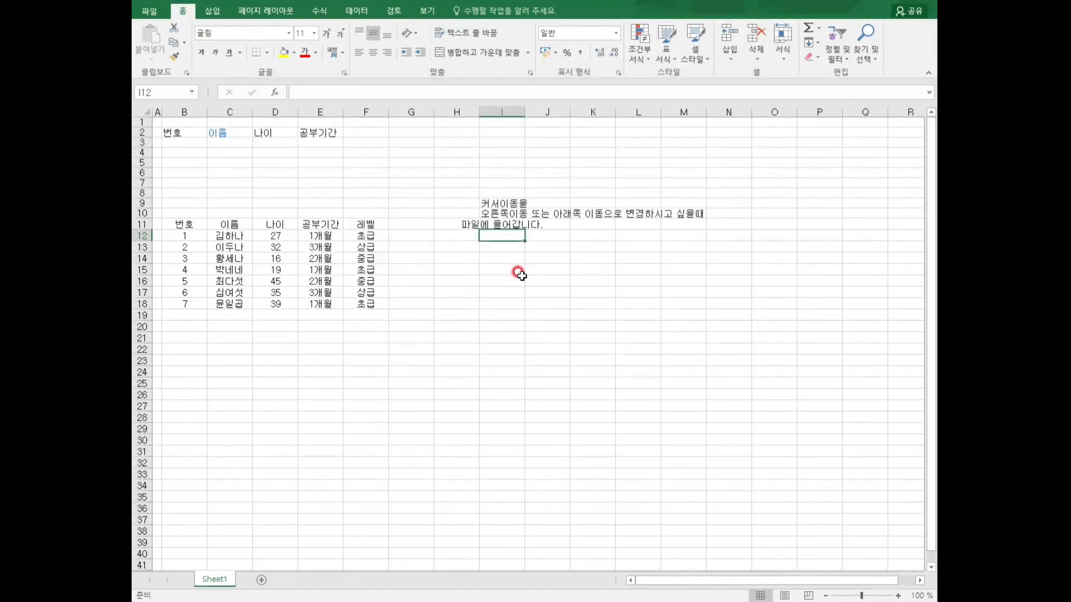
Reopen the advanced Excel options to review the cell movement direction setting, then close them.
left_click(152, 12)
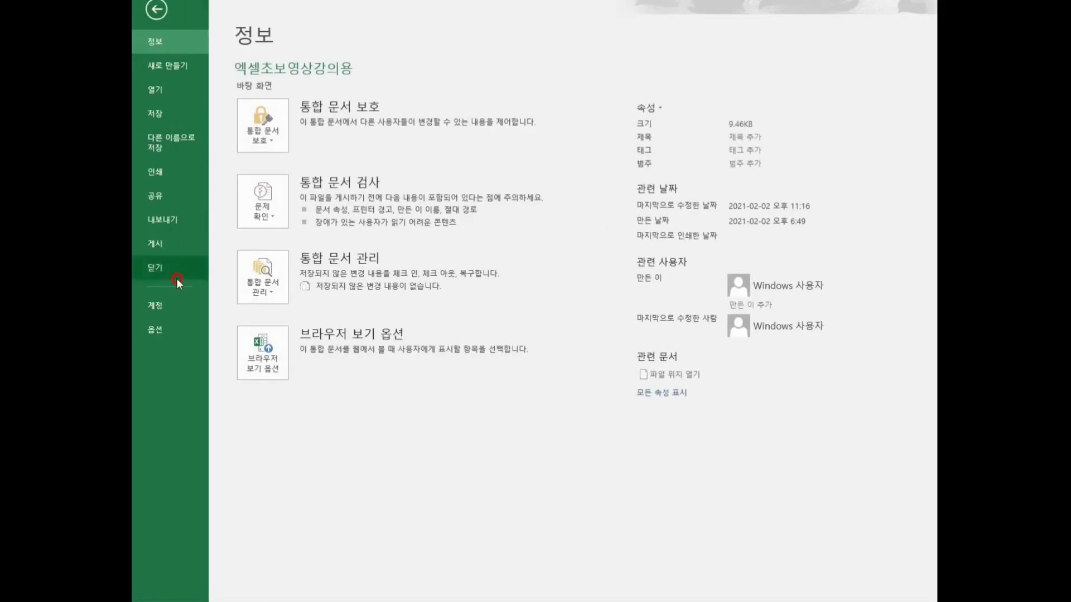
left_click(169, 313)
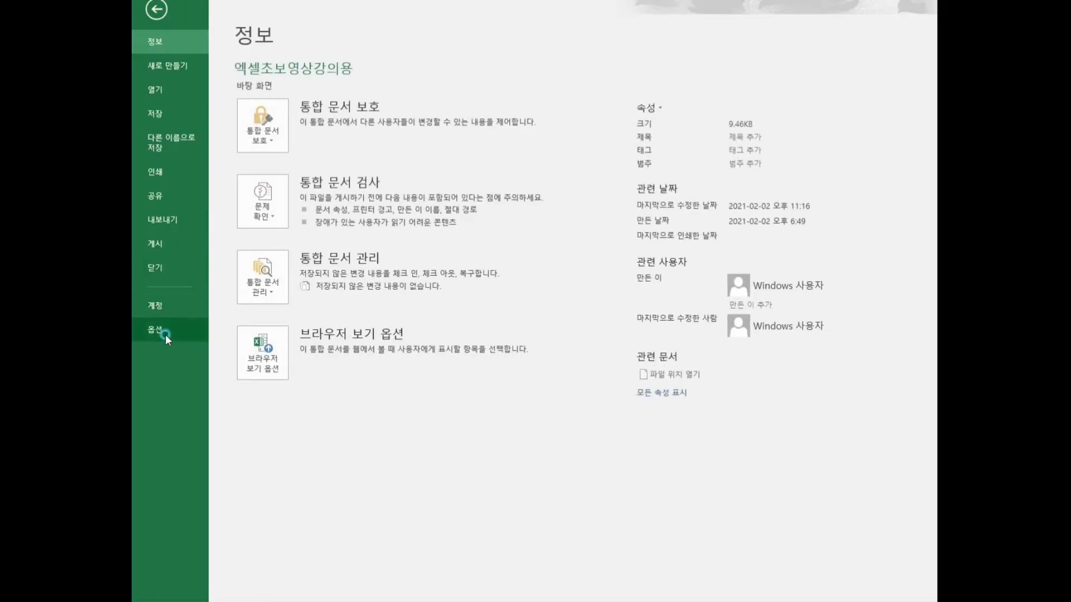
left_click(165, 334)
left_click(278, 196)
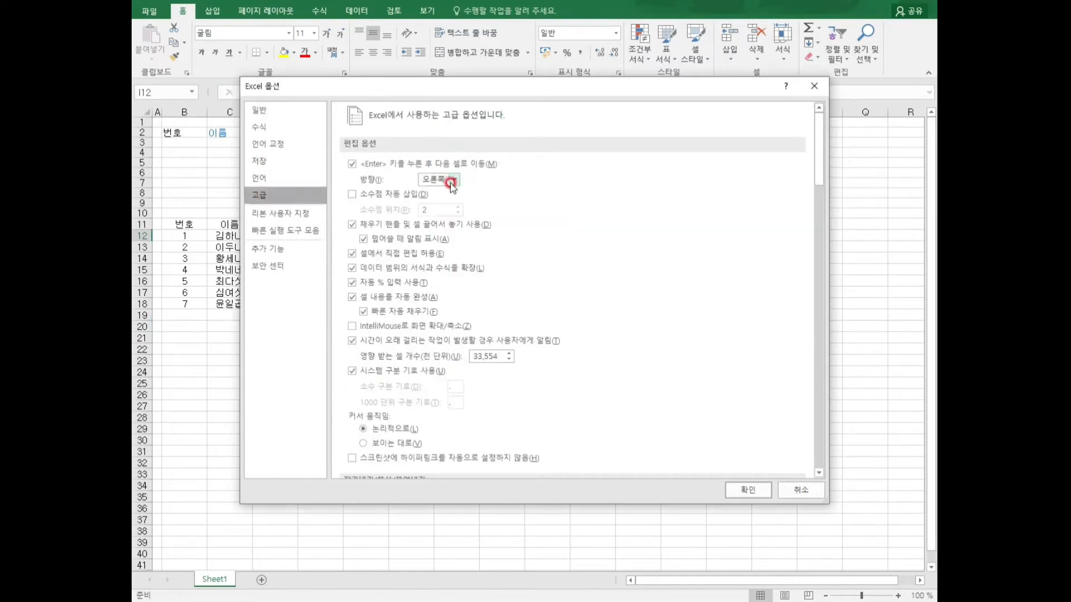
left_click(747, 492)
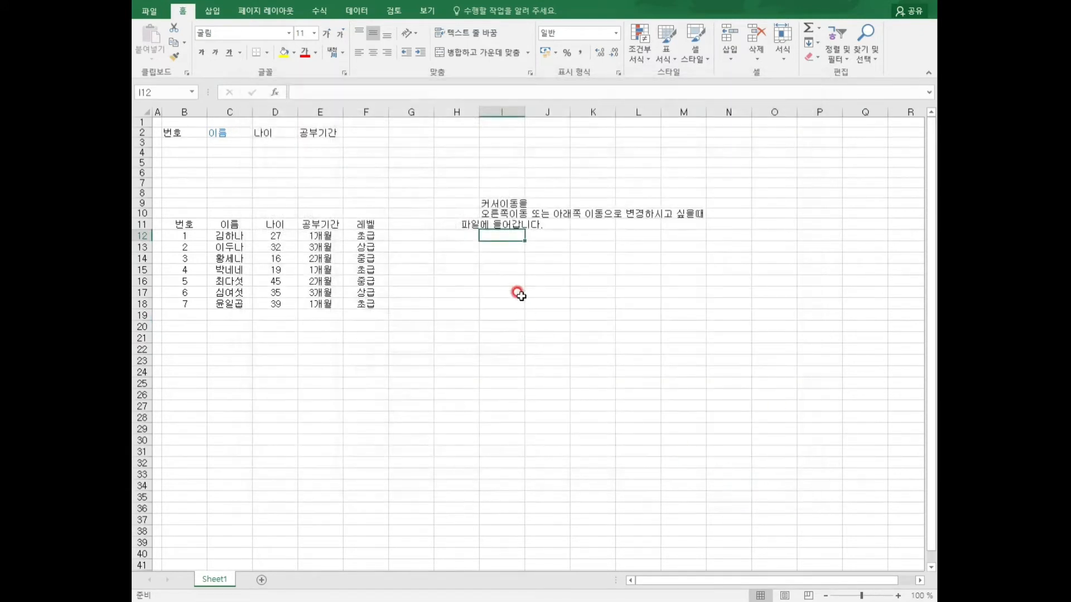
Enter the note line 파일 -> 옵션 -> 고급 -> 방향바꾸기 확인 in cell I12 and select cell H17.
type("파일 -")
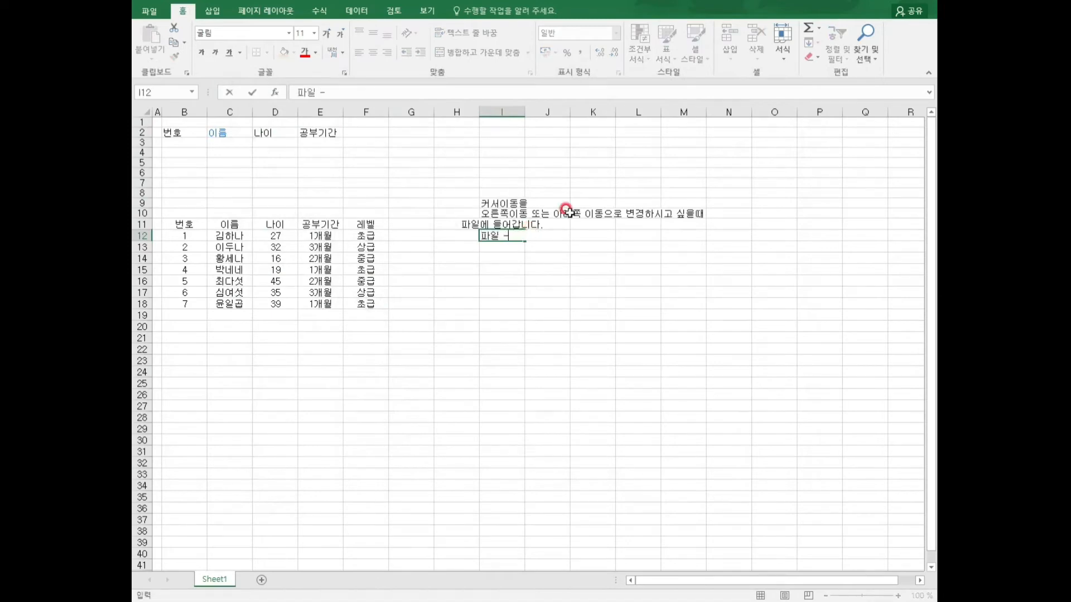
type("> 오ㅂ서ㄴ -> 곡ㅡㅂ")
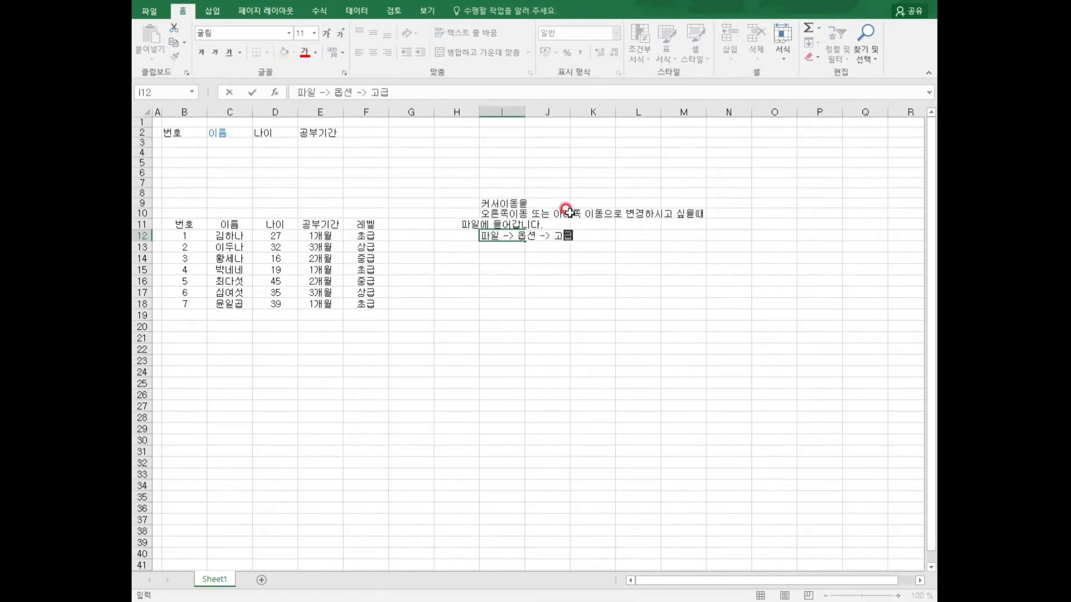
type(" -> 바ㅇ향바꾸기 확인")
key("Tab")
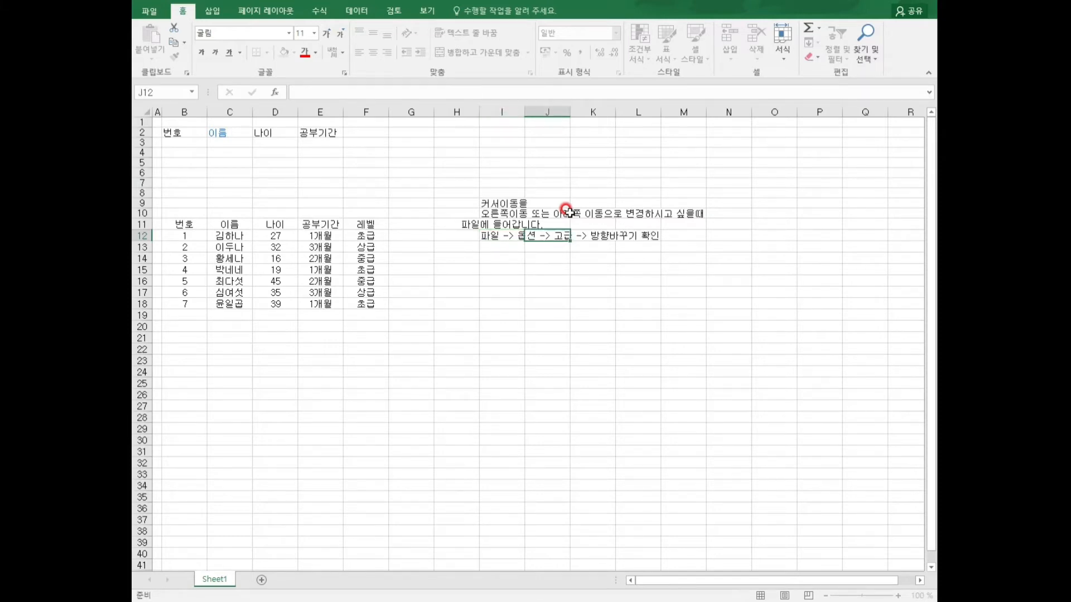
left_click(530, 335)
left_click(473, 291)
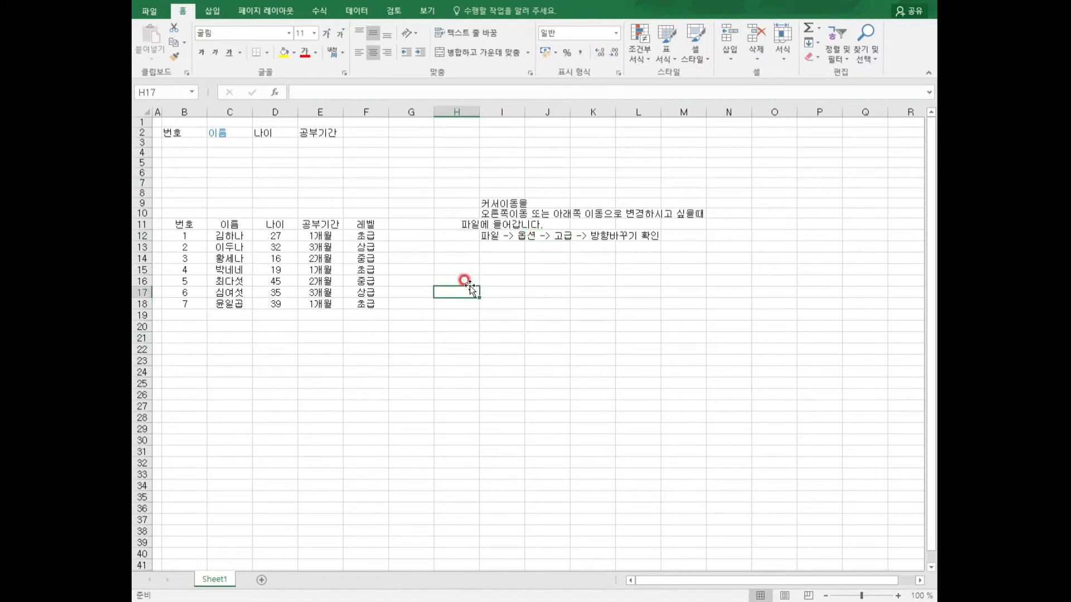
Test the cell movement direction after Enter by advancing the selection from cell H17 across row 17.
key("Return")
key("Return")
key("Return")
key("Return")
key("Return")
key("Return")
Enter the heading 레벨 in cell F2, beside the 공부기간 heading.
key("Left")
key("Left")
key("Left")
key("Left")
key("Left")
key("Left")
key("Left")
key("Left")
key("Left")
key("Left")
key("Left")
key("Left")
key("Left")
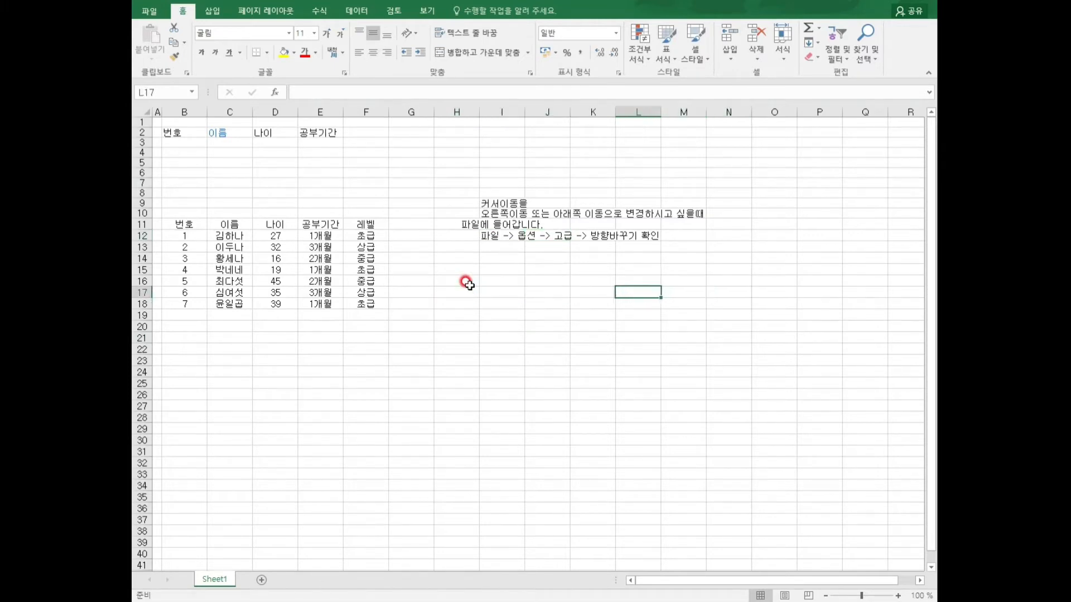
key("Up")
key("Up")
key("Up")
key("Up")
key("Up")
key("Up")
key("Up")
key("Up")
key("Up")
key("Up")
key("Up")
key("Up")
key("Up")
key("Up")
key("Up")
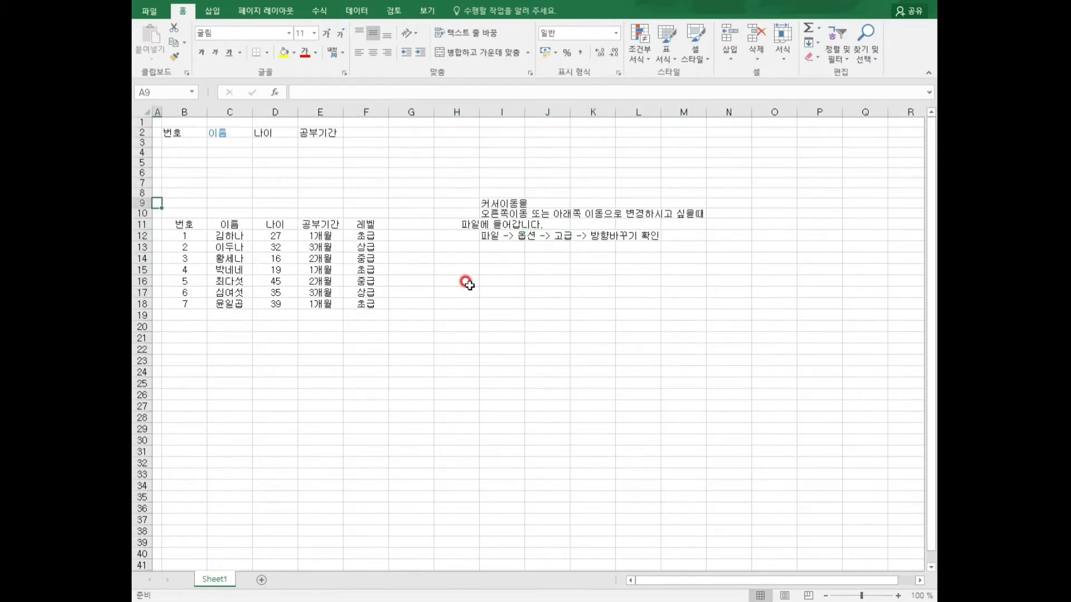
key("Right")
key("Right")
key("Right")
key("Right")
key("Right")
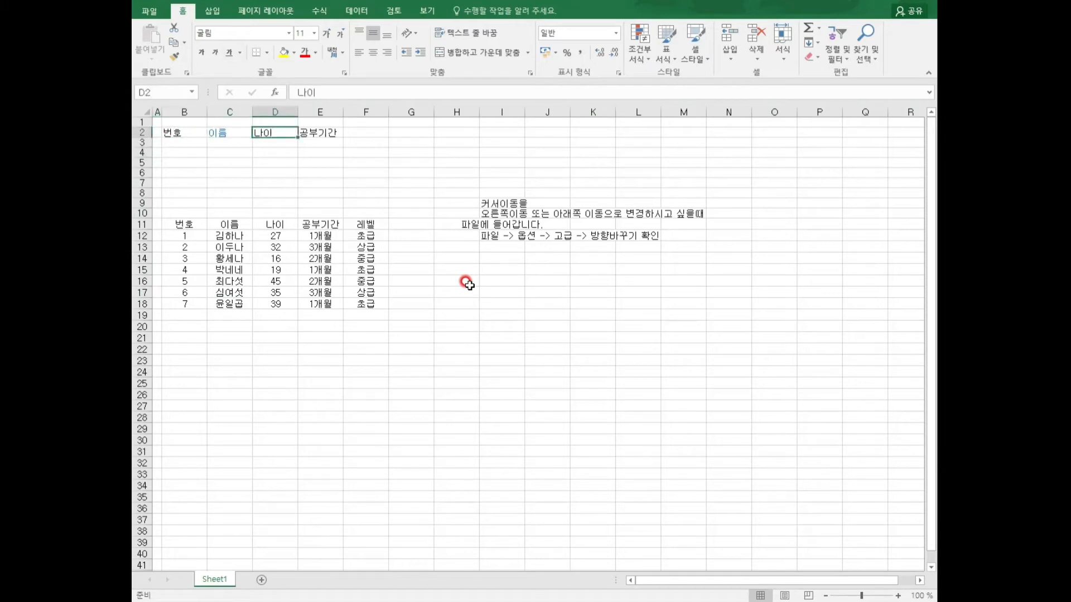
type("레벨")
key("Return")
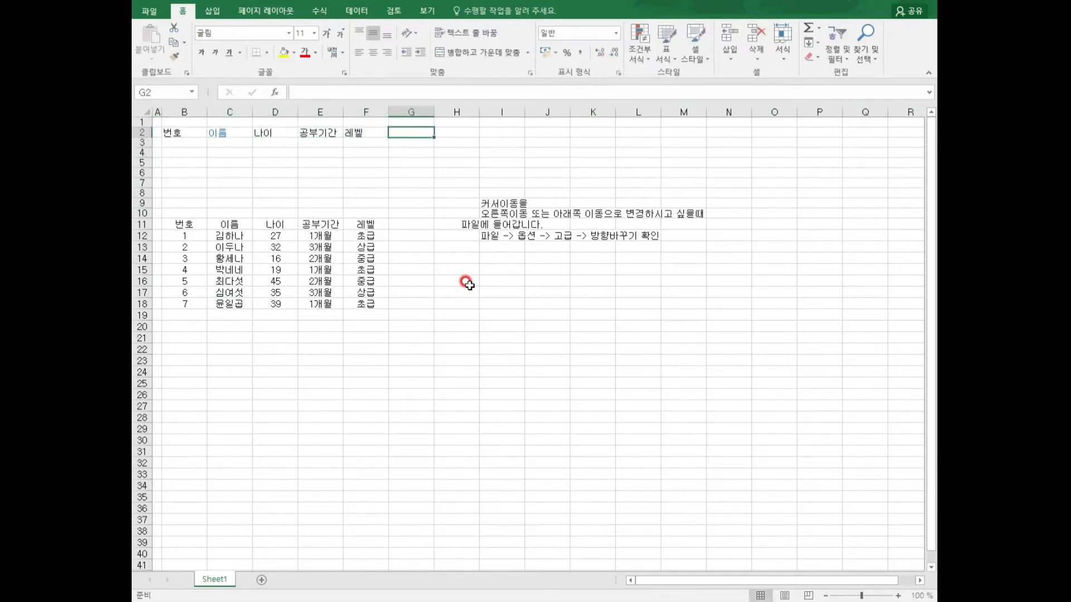
Select cell C3, directly below the 이름 heading.
key("Down")
key("Left")
key("Left")
key("Left")
key("Left")
key("Left")
key("Left")
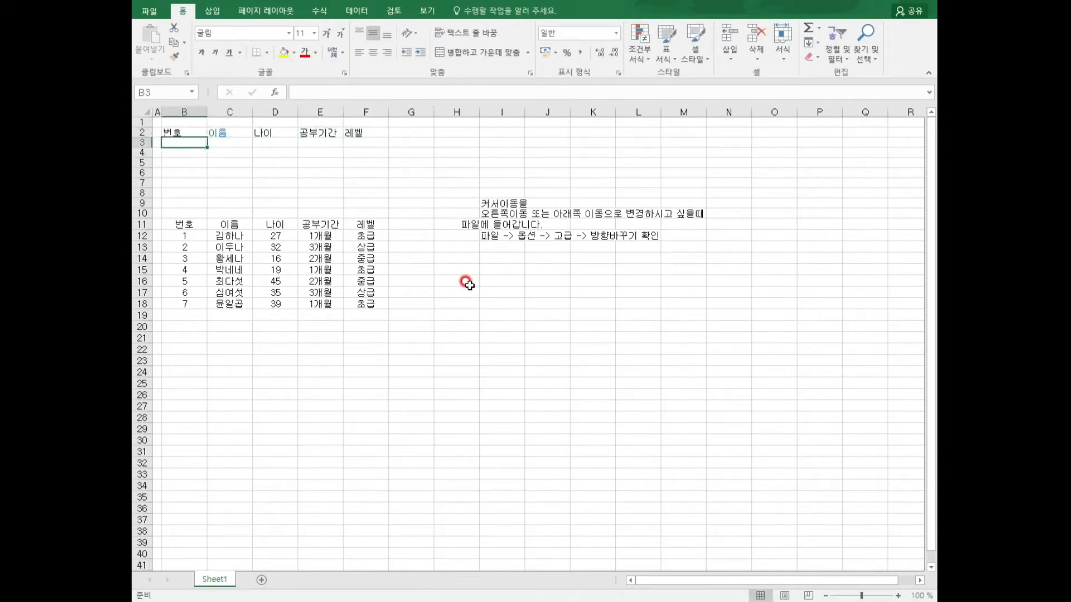
key("Right")
key("Right")
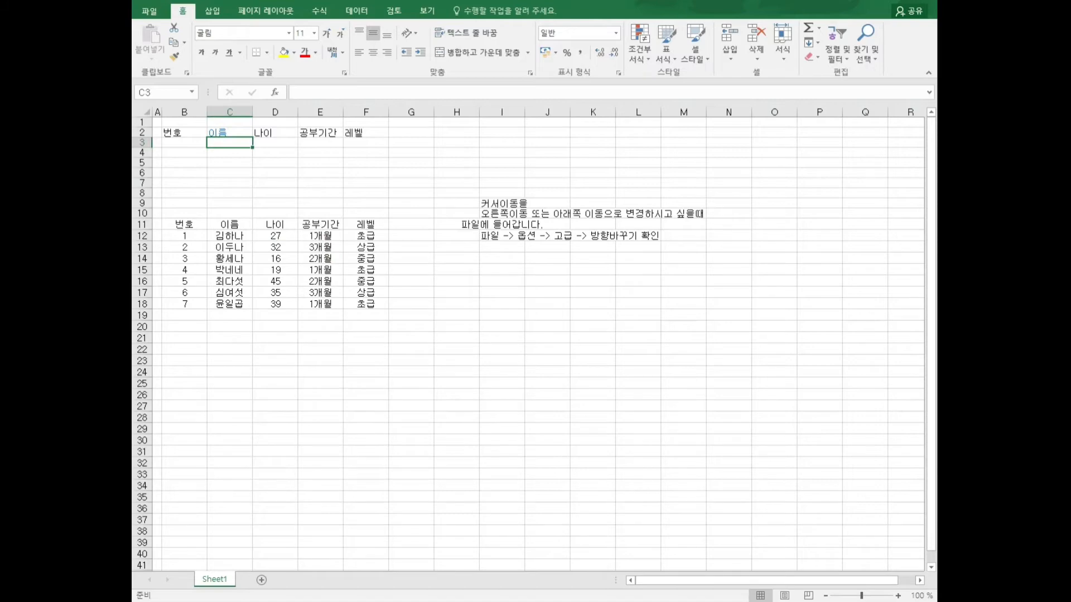
Set the direction for moving to the next cell after Enter to 아래쪽 in the advanced Excel options and apply it.
left_click(149, 11)
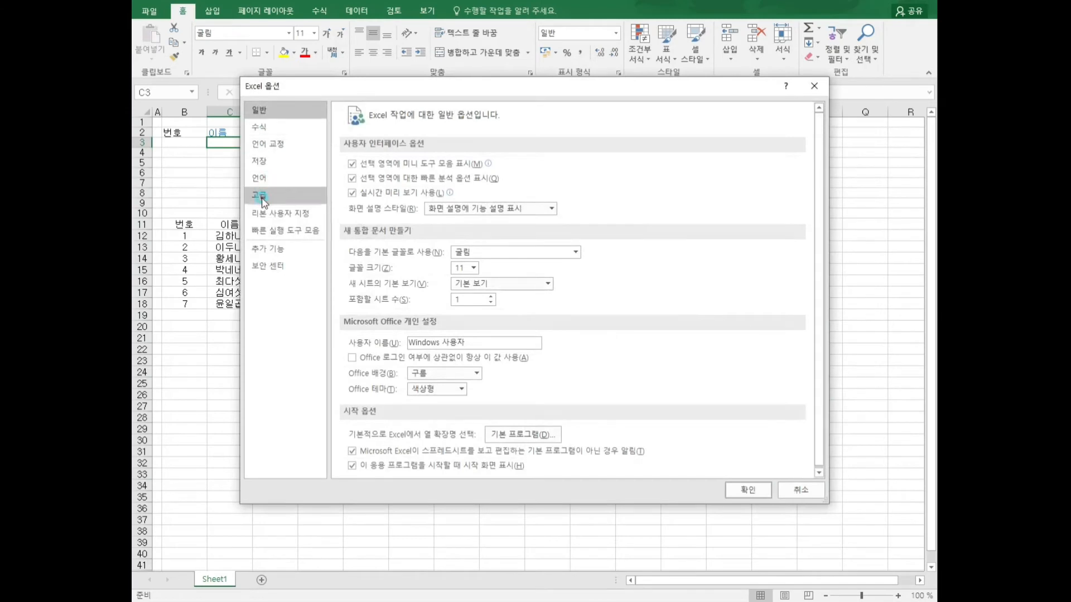
left_click(262, 196)
left_click(453, 179)
left_click(447, 191)
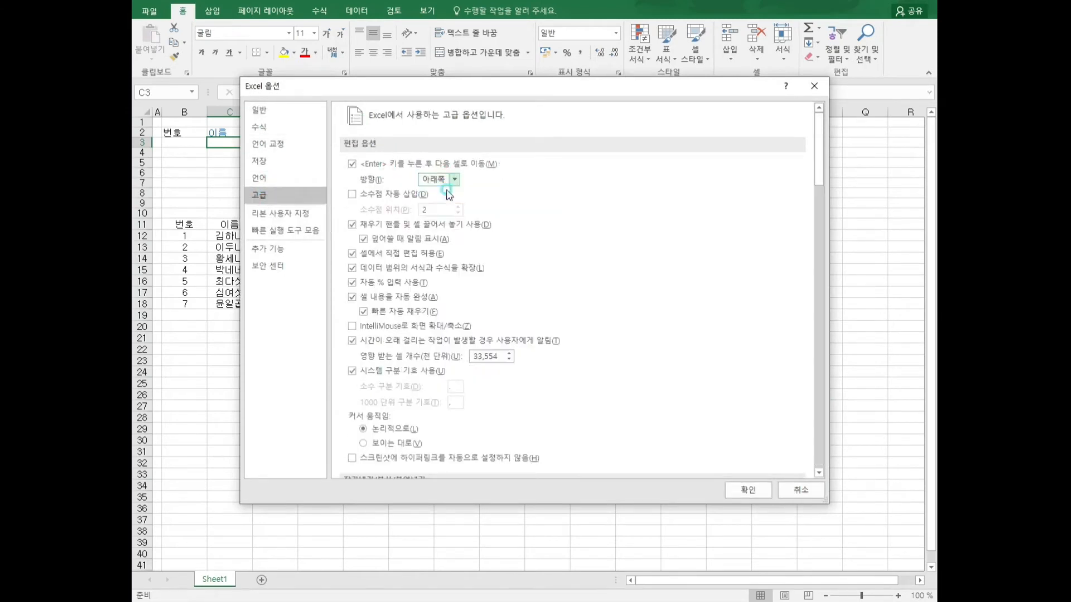
left_click(750, 487)
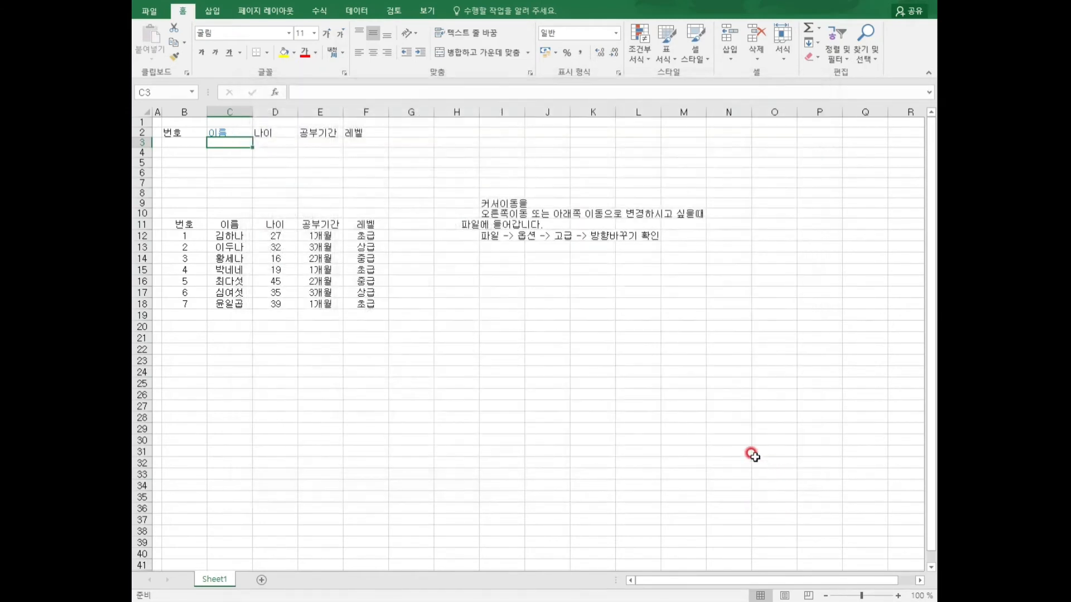
Enter the first four people's names from the sample table in cells C3 to C6.
type("김하나")
key("Return")
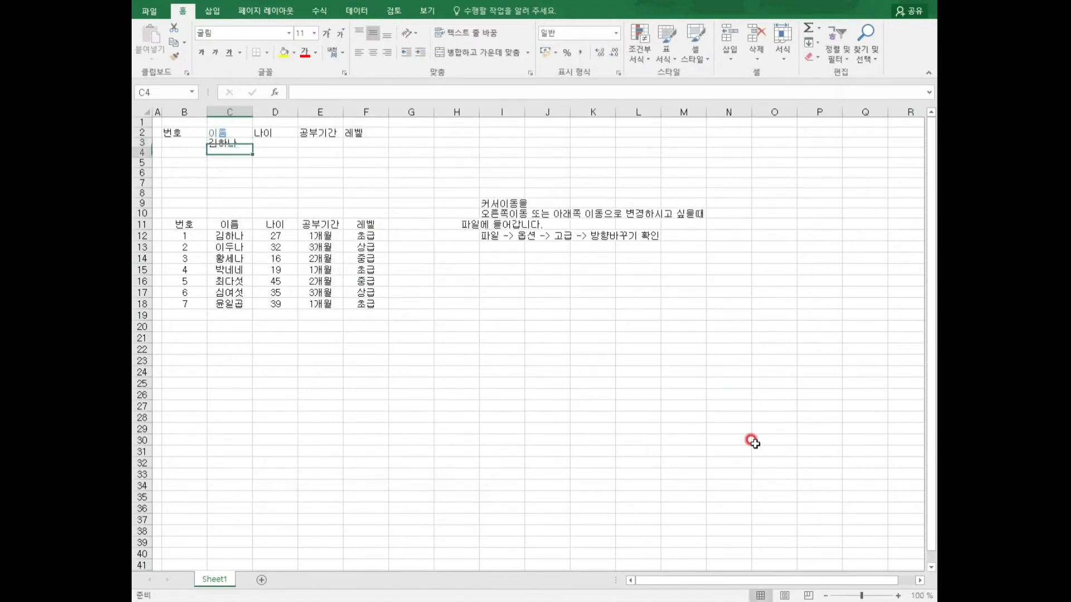
type("이두나")
key("Return")
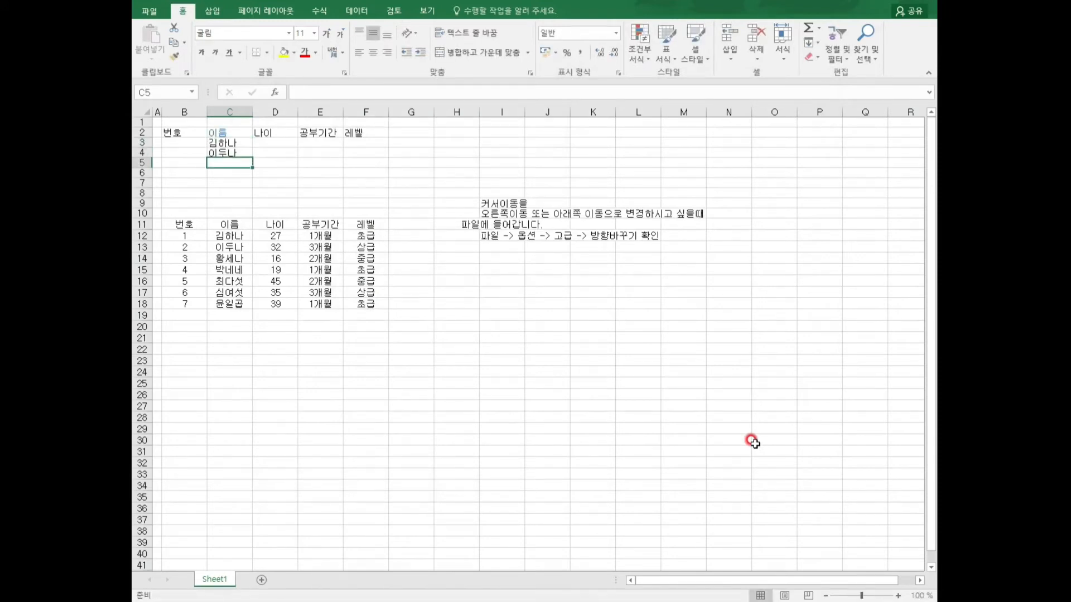
type("황세나")
key("Return")
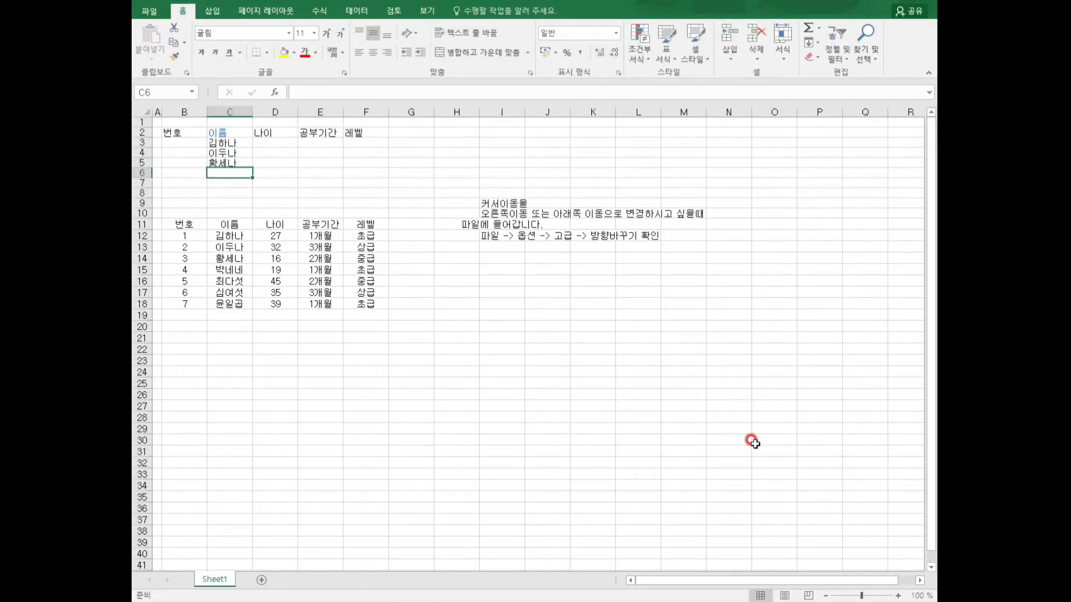
type("박ㄴㅔ네")
key("Return")
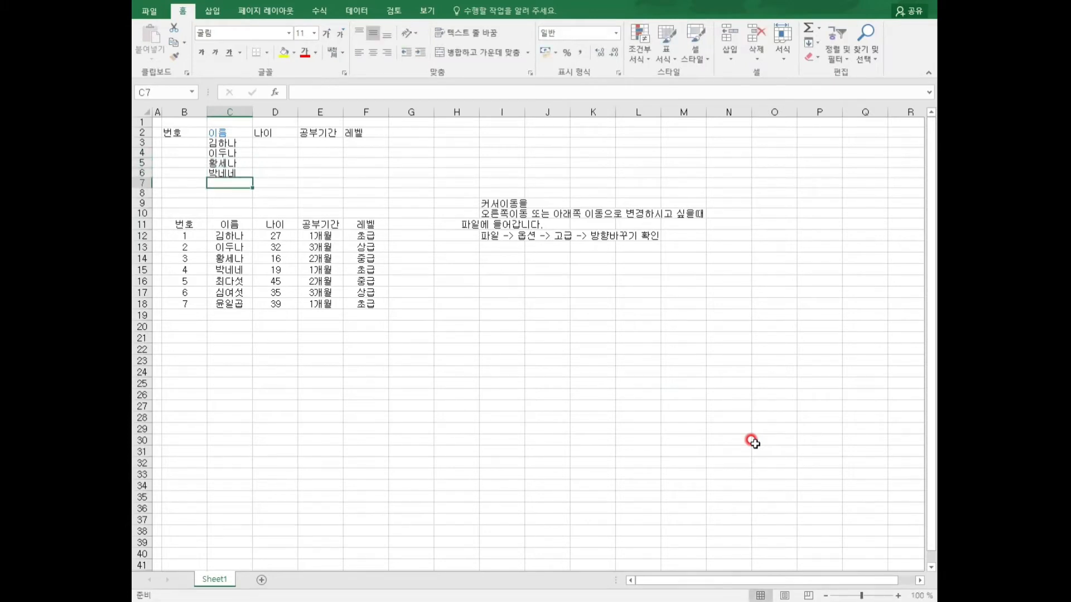
Enter the remaining three people's names from the sample table in cells C7 to C9.
type("최다")
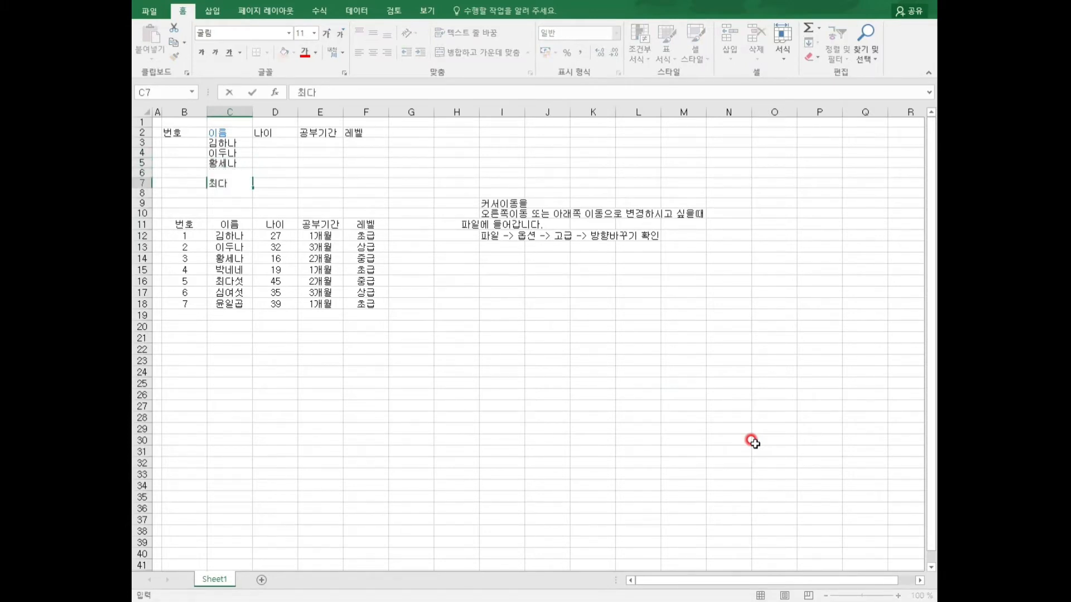
type("섯")
key("Return")
type("심여")
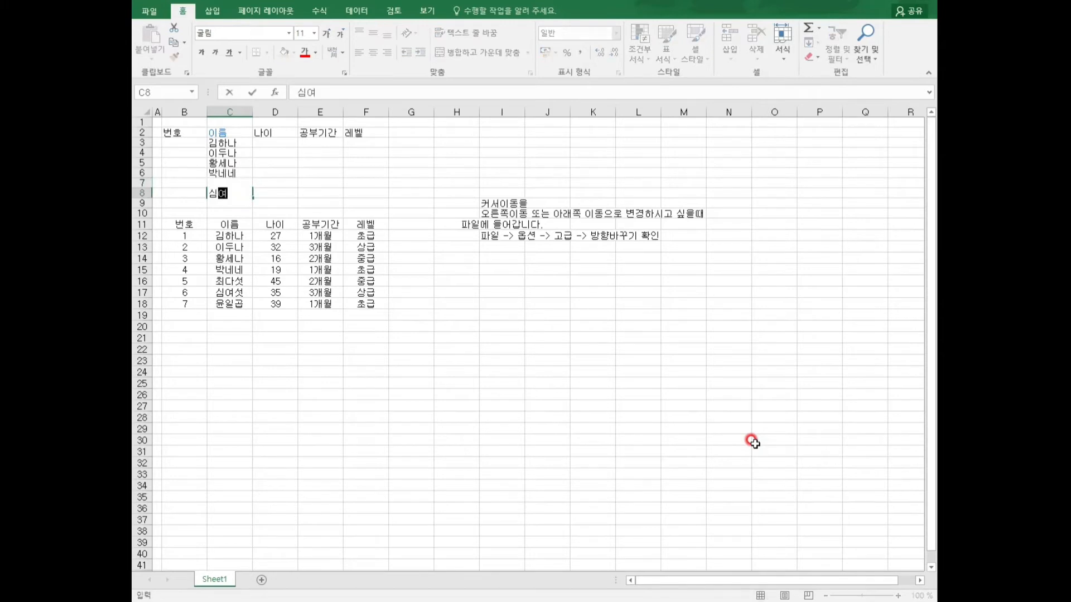
type("섯")
key("Return")
type("윤이")
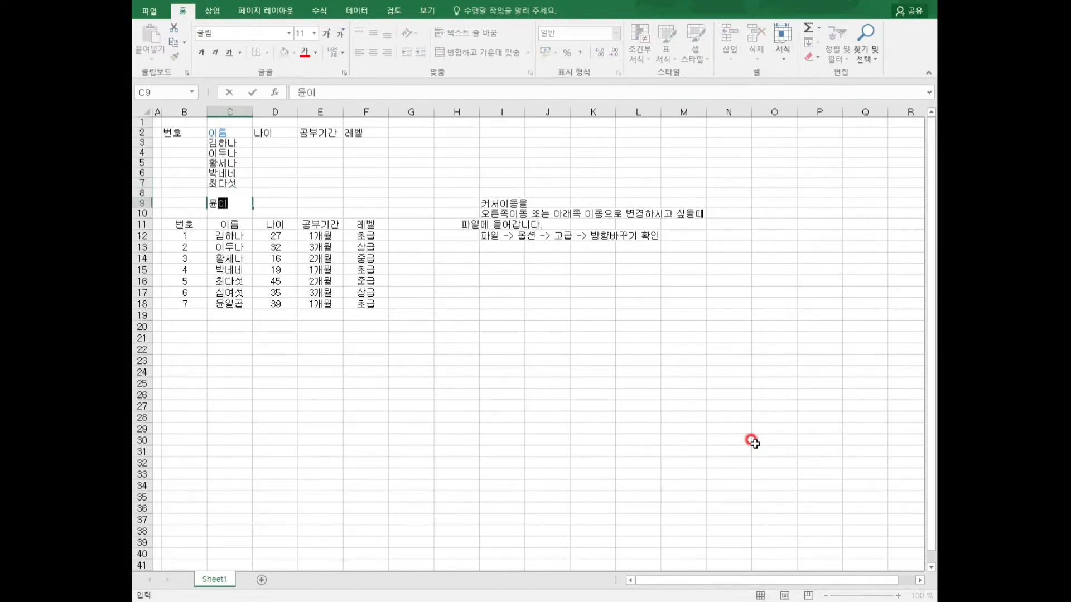
type("ㄹ곱")
key("Return")
Enter the ages 27, 32 and 16 in cells D3 to D5 under the 나이 heading.
key("Right")
key("Up")
key("Up")
key("Up")
key("Up")
key("Up")
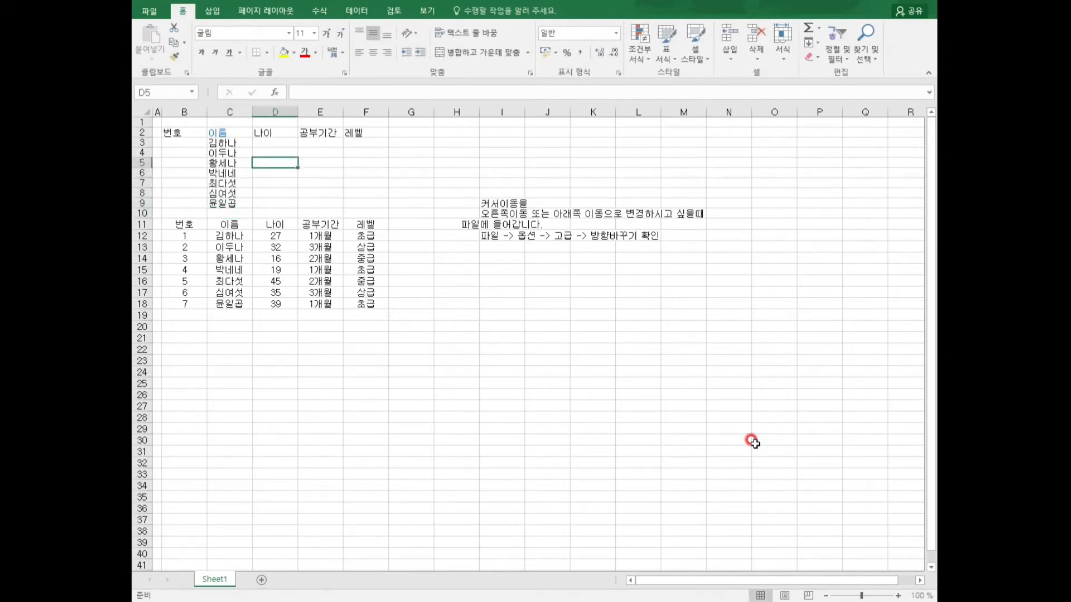
key("Up")
key("Up")
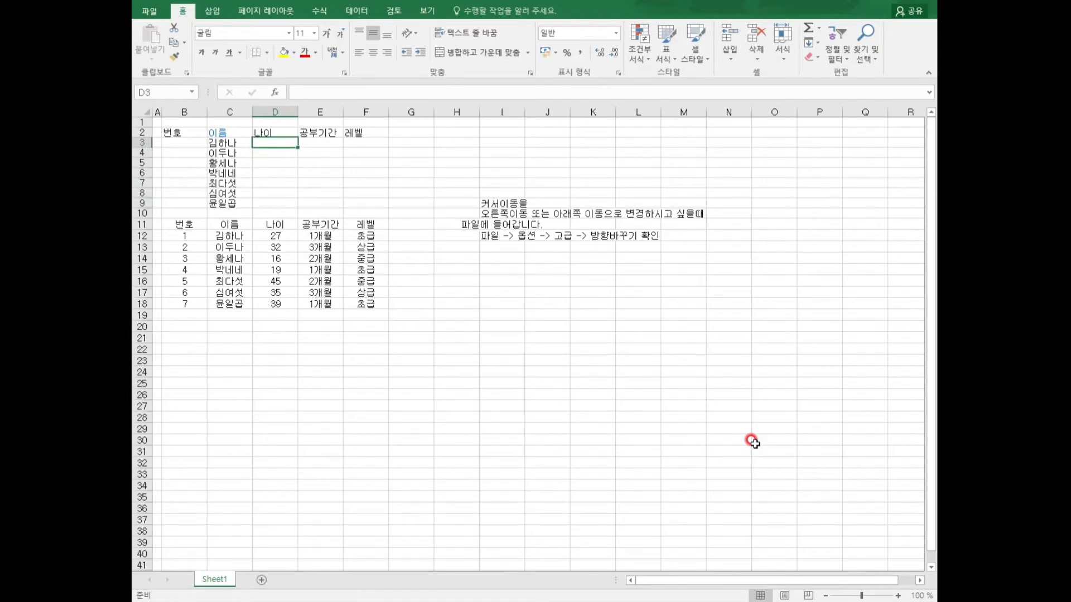
type("27")
key("Return")
key("Return")
type("16")
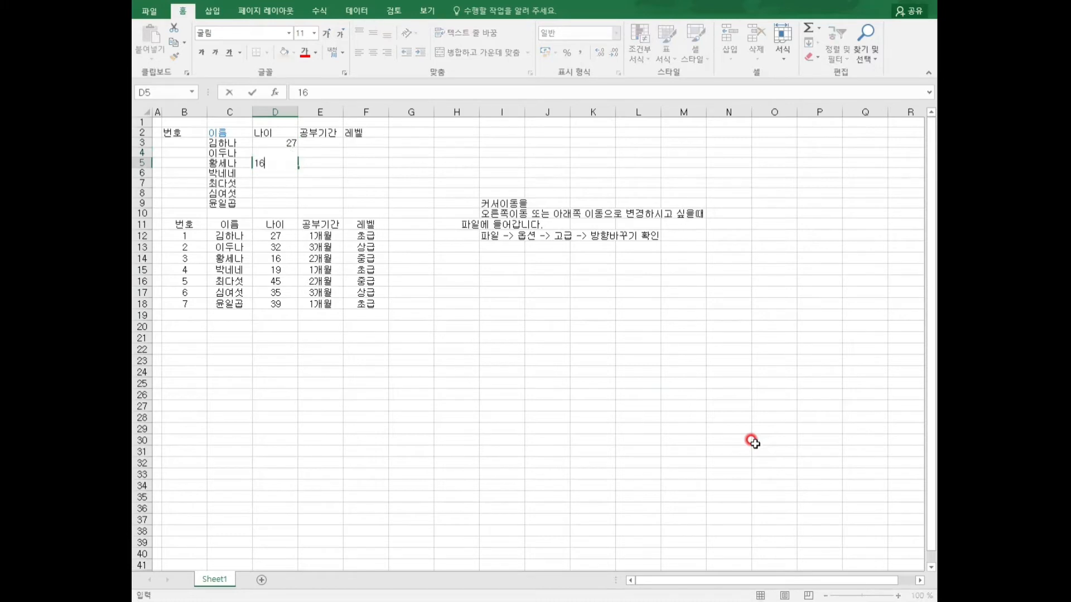
key("Return")
Enter the ages 19, 45, 35 and 39 in cells D6 to D9.
type("19")
key("Return")
type("45")
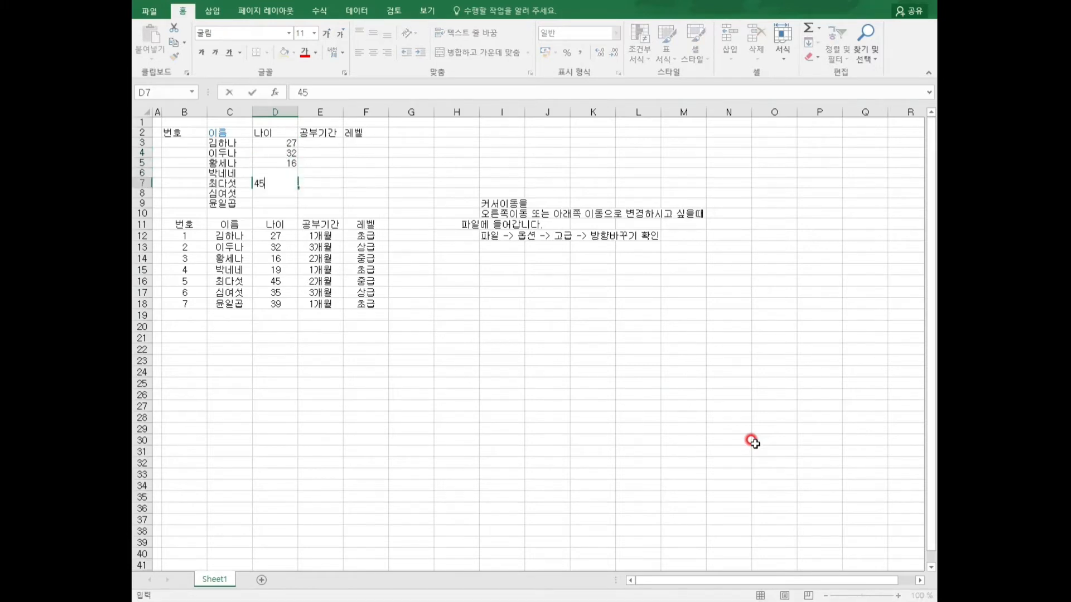
key("Return")
key("Return")
type("39")
key("Return")
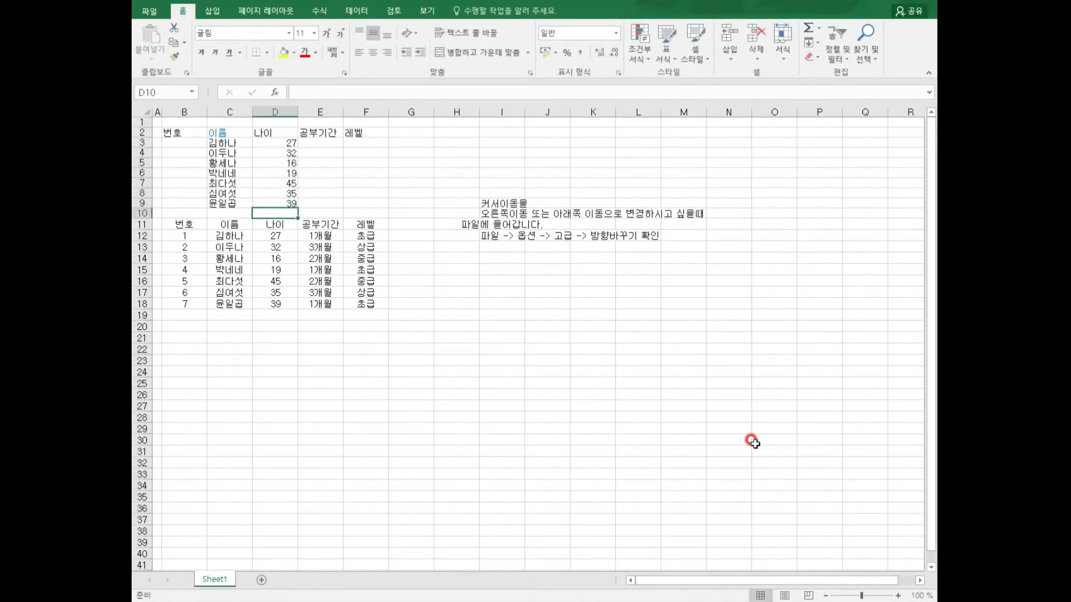
Enter the study periods 1개월, 3개월 and 2개월 in cells E3 to E5 under the 공부기간 heading.
key("Right")
key("Up")
key("Up")
key("Up")
key("Up")
key("Up")
key("Up")
key("Up")
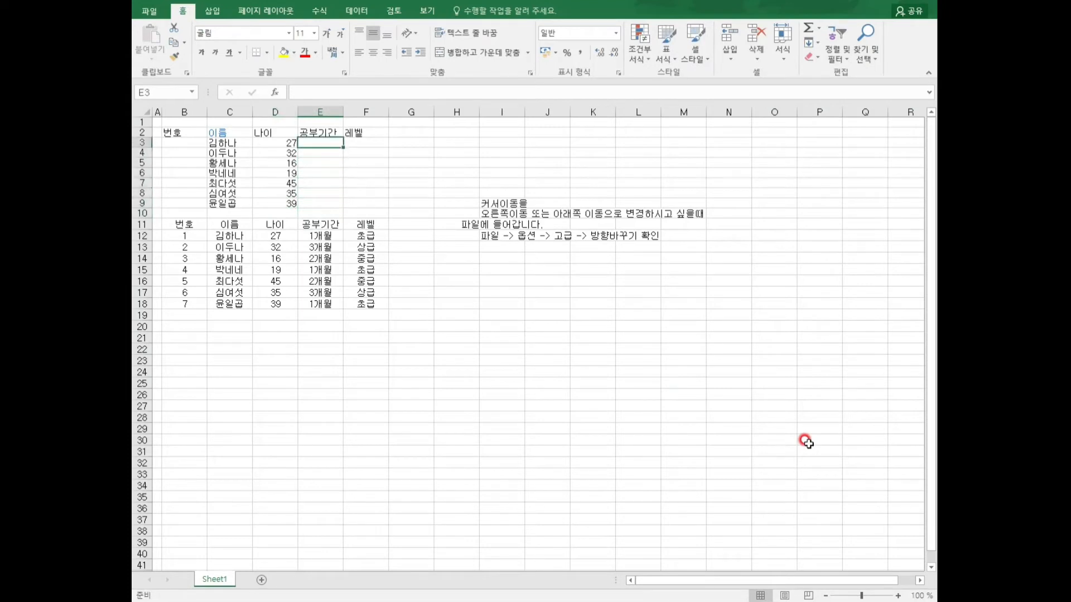
type("1개워")
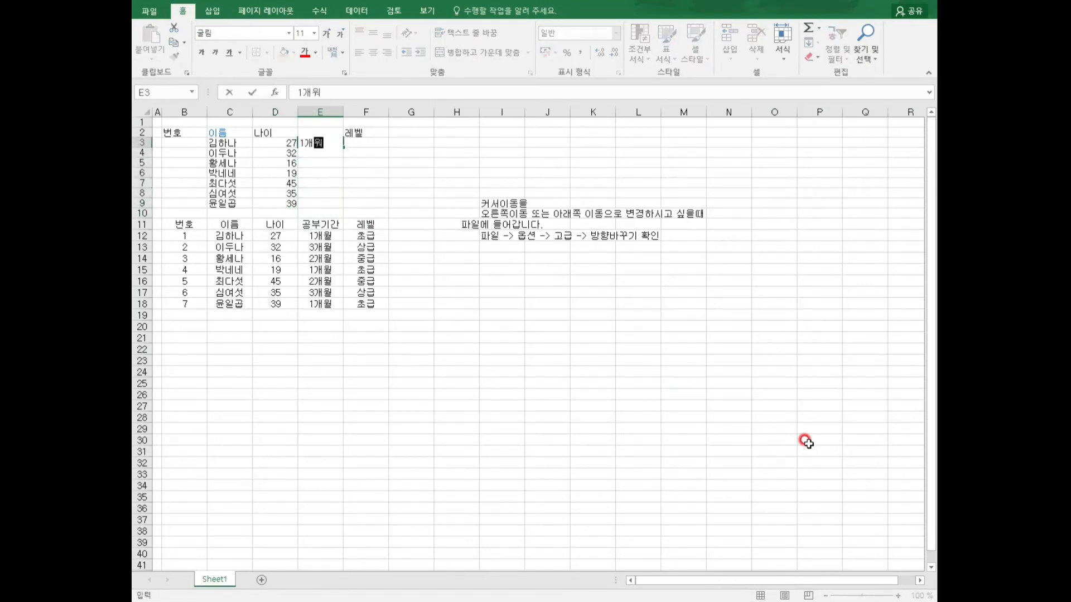
key("Return")
type("3ㄱ")
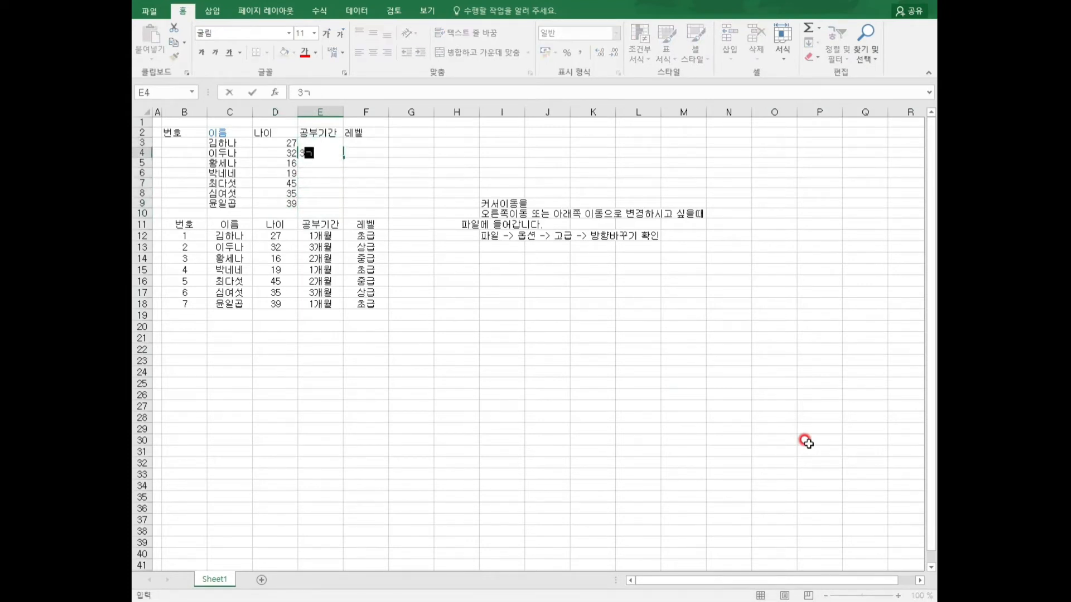
type("개월")
key("Return")
type("2개")
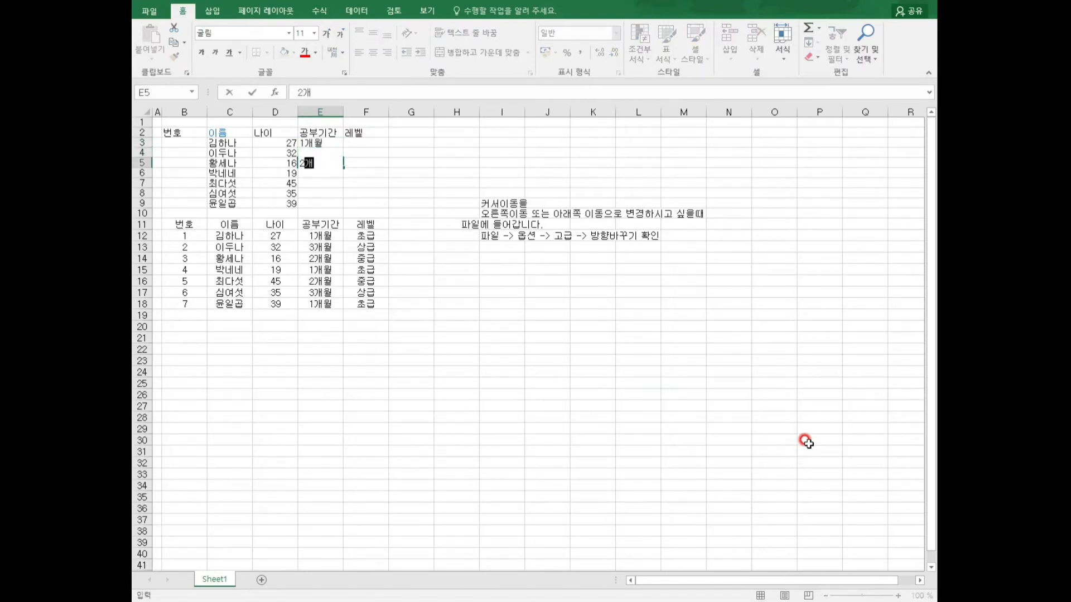
type("워")
key("Return")
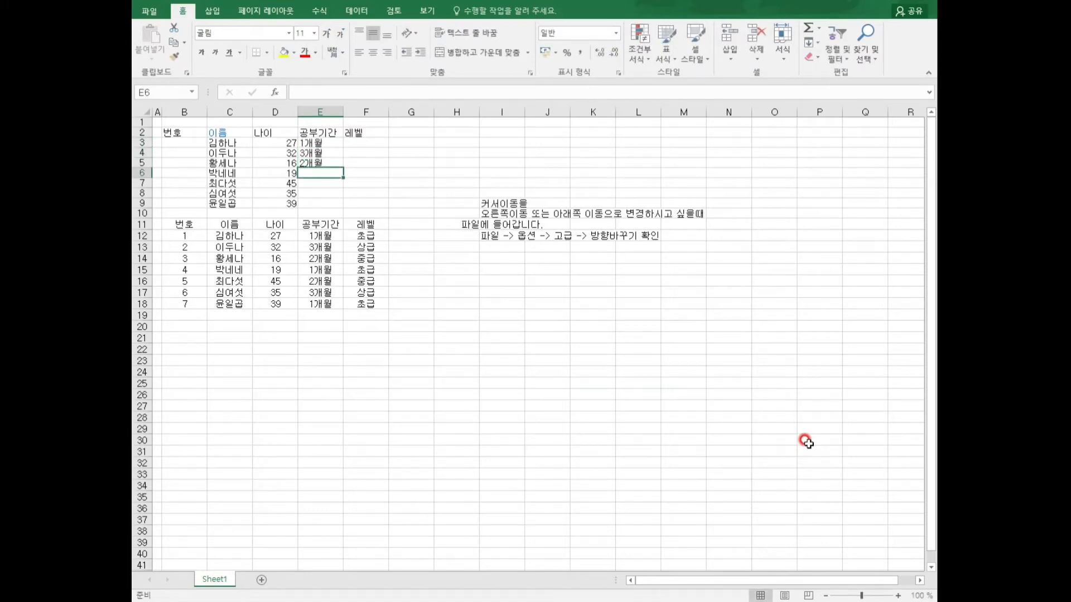
Enter the study periods 1개월, 2개월, 3개월 and 1개월 in cells E6 to E9.
type("1개월")
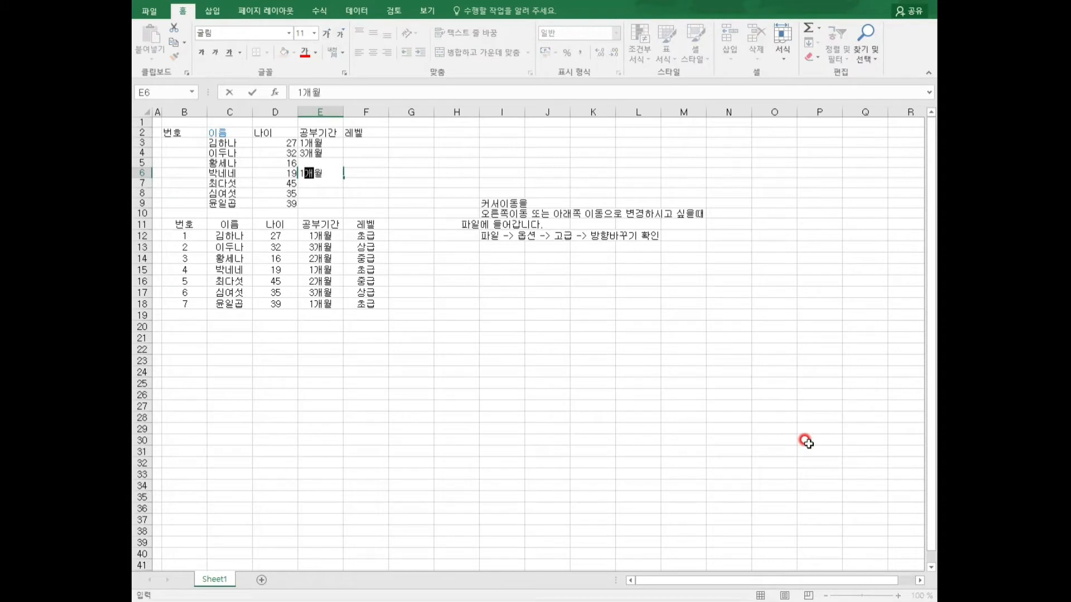
key("Return")
type("2개")
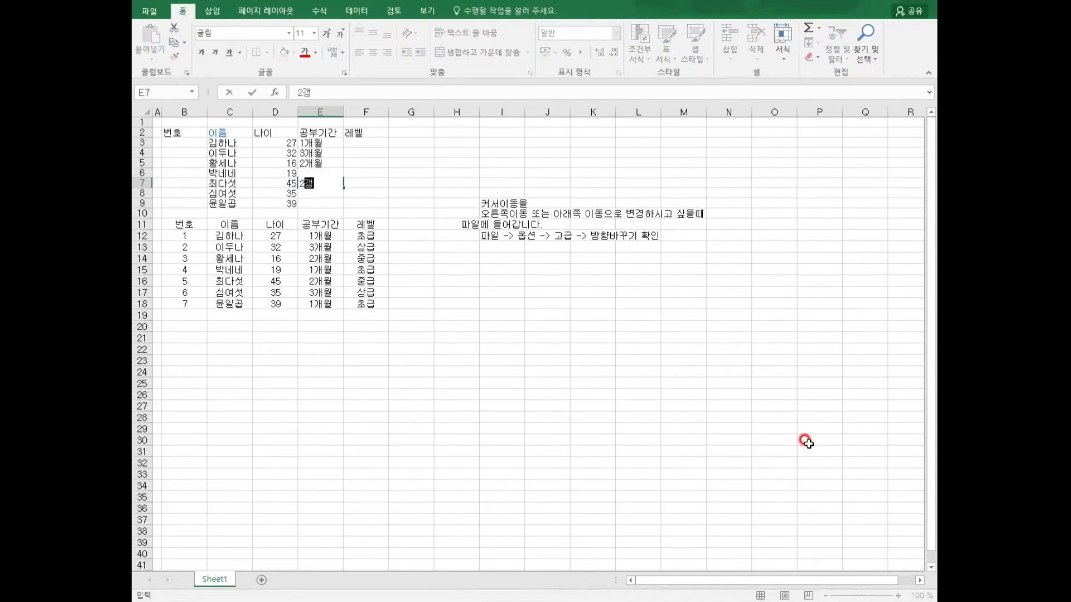
type("월")
key("Return")
type("1")
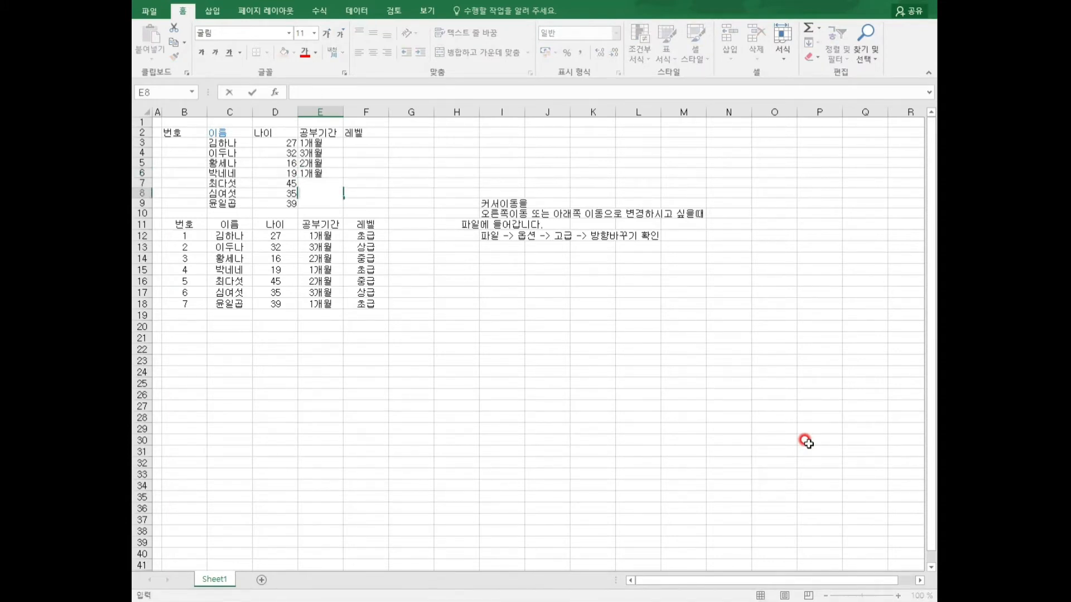
type("개월")
key("Return")
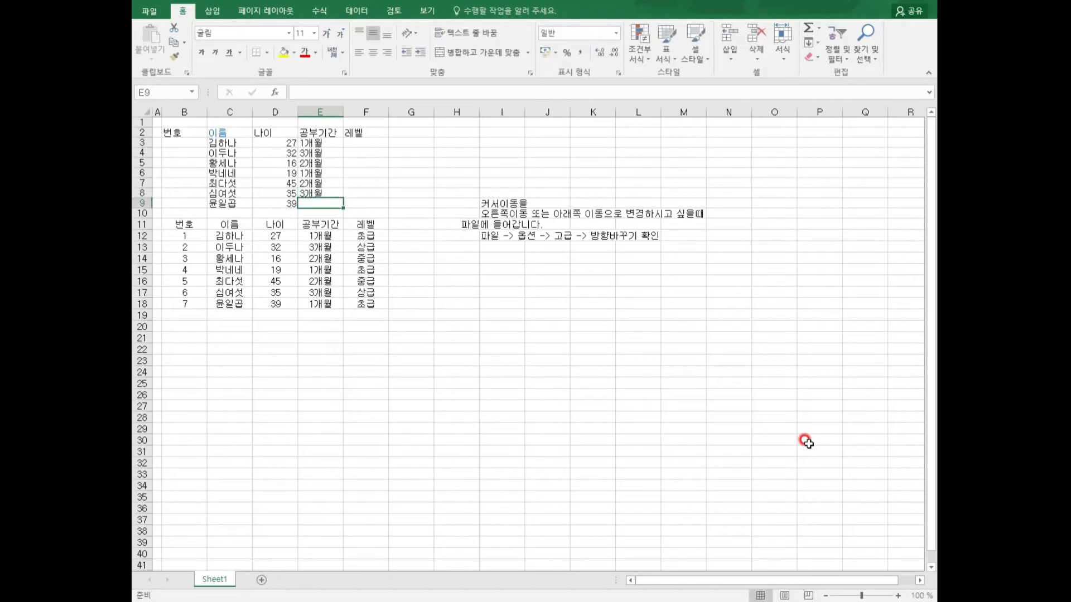
type("1개월")
key("Tab")
Enter the levels 초급, 상급 and 중급 in cells F3 to F5 under the 레벨 heading.
key("Up")
key("Up")
key("Up")
key("Up")
key("Up")
key("Up")
key("Up")
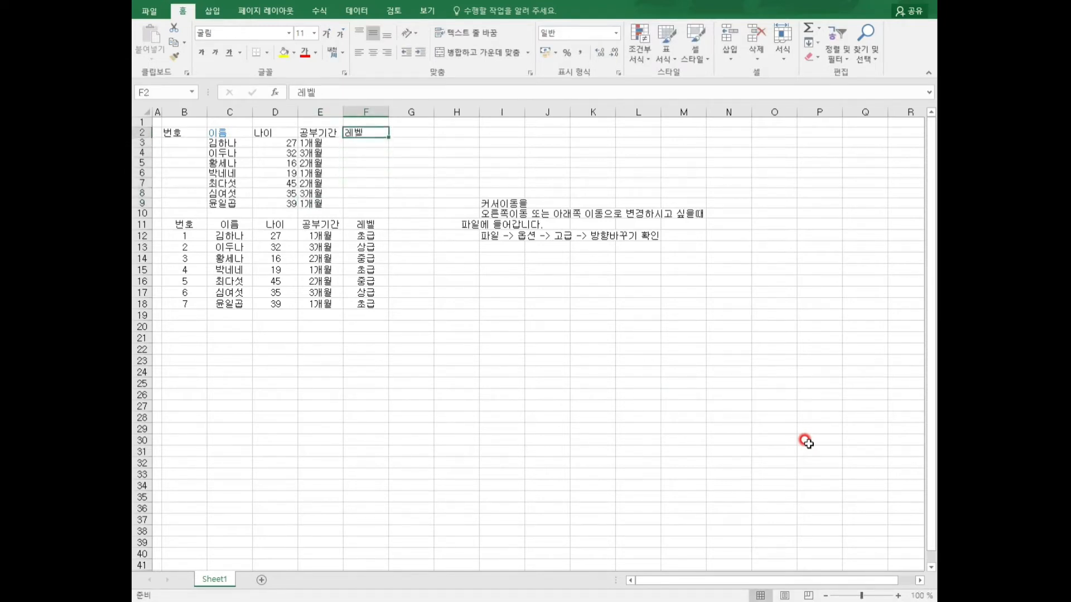
key("Down")
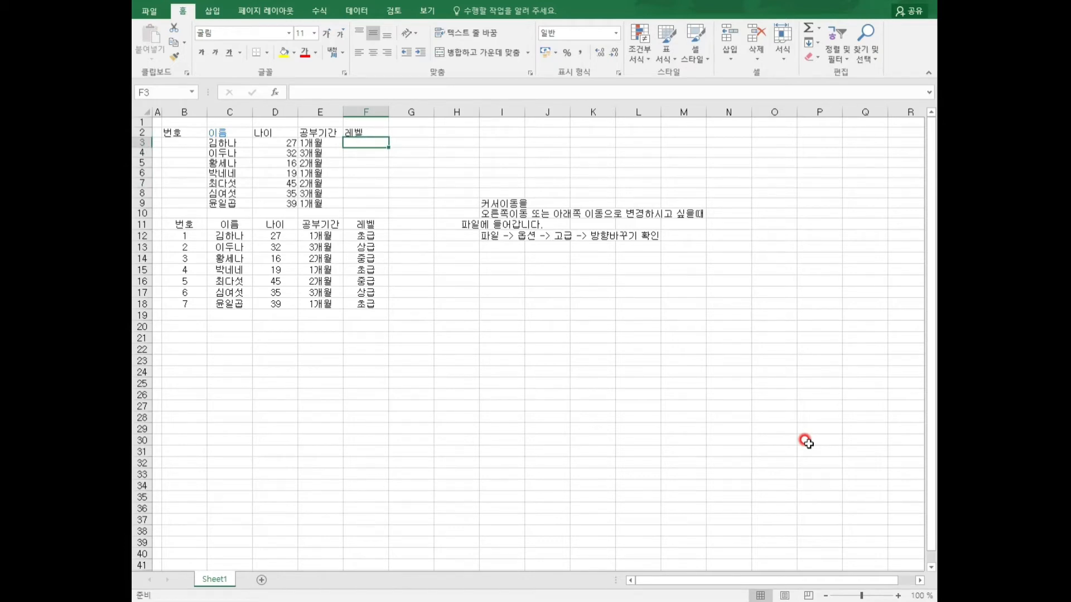
type("초급")
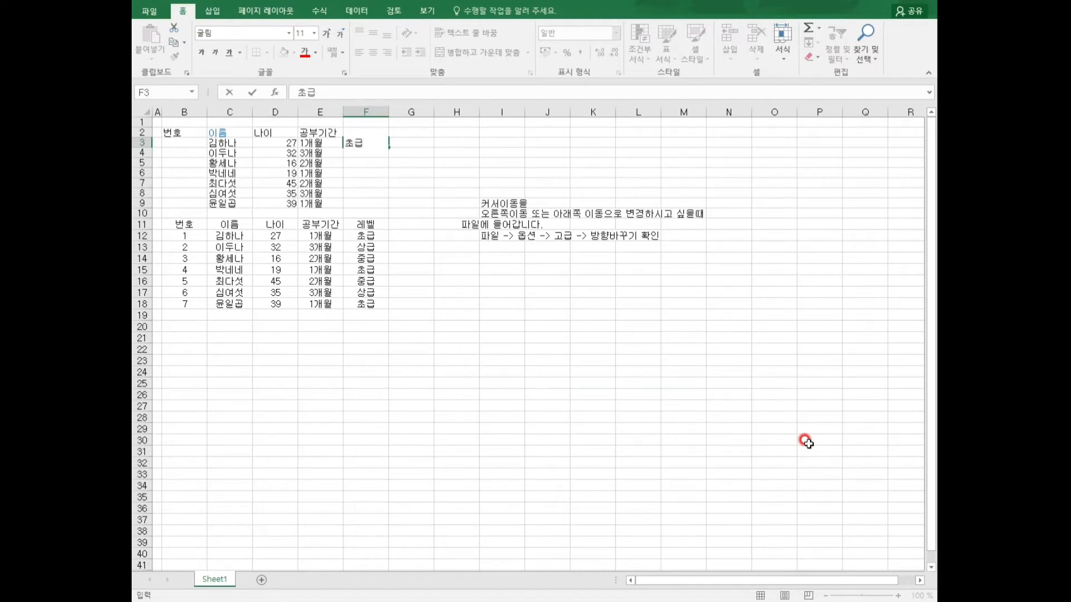
key("Return")
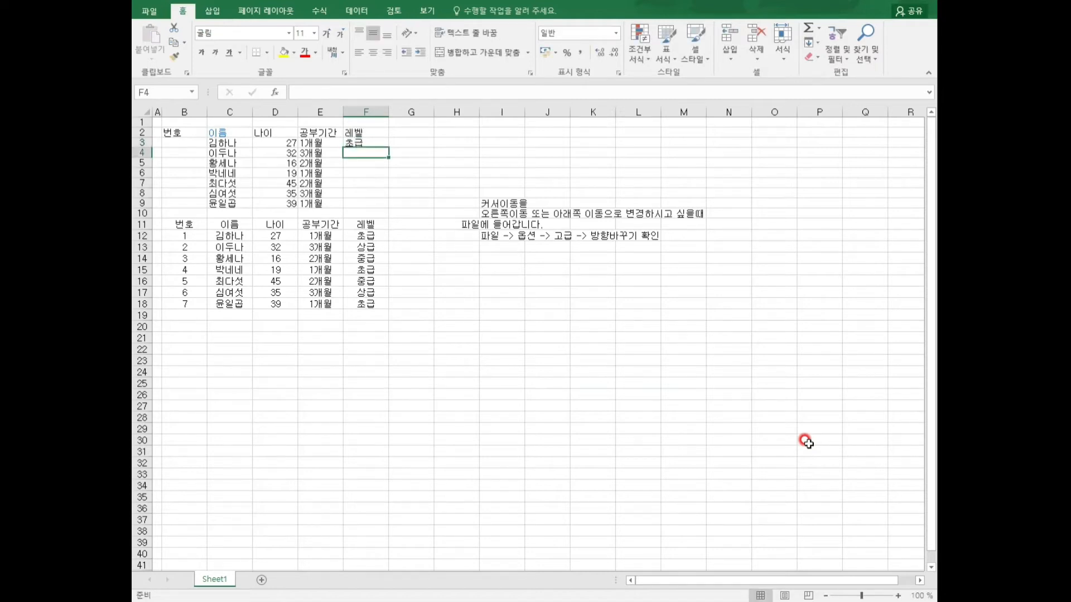
type("상급")
key("Return")
type("중급")
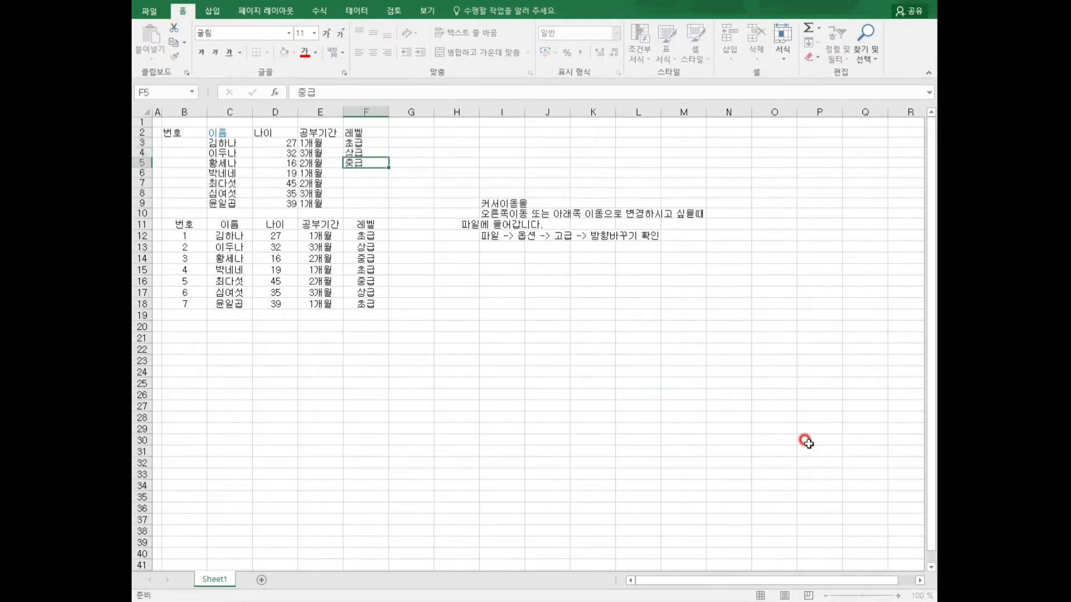
key("Return")
Enter the levels 초급, 중급, 상급 and 초급 in cells F6 to F9.
type("초급")
key("Return")
type("중급")
key("Return")
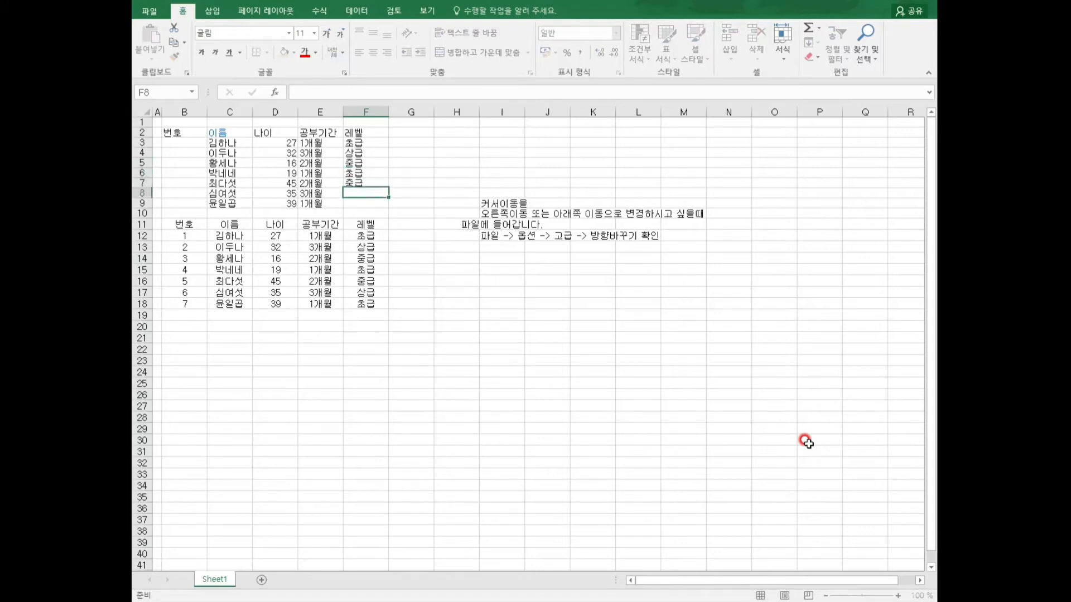
type("상급")
key("Return")
type("초급")
key("Return")
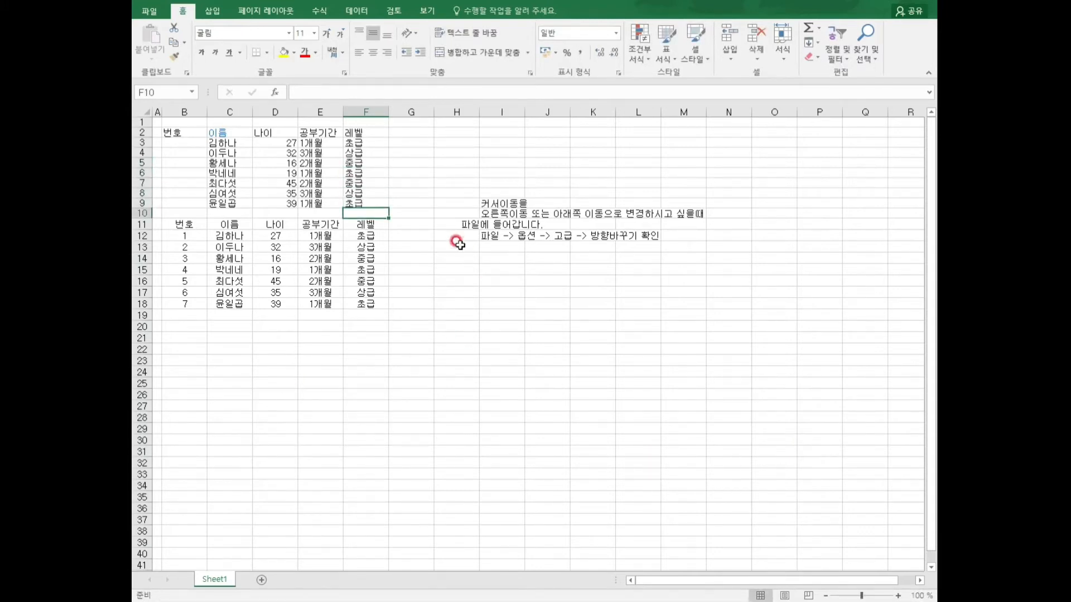
Move the cursor-direction note so that it starts in cell J21, and left-align its third line in J23.
left_click(508, 267)
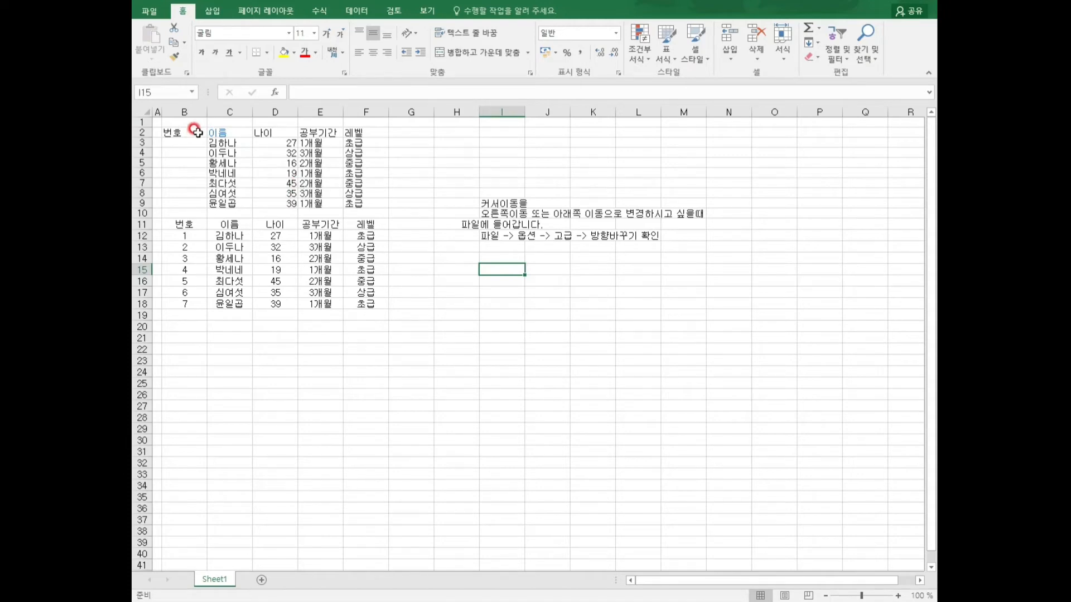
right_click(143, 213)
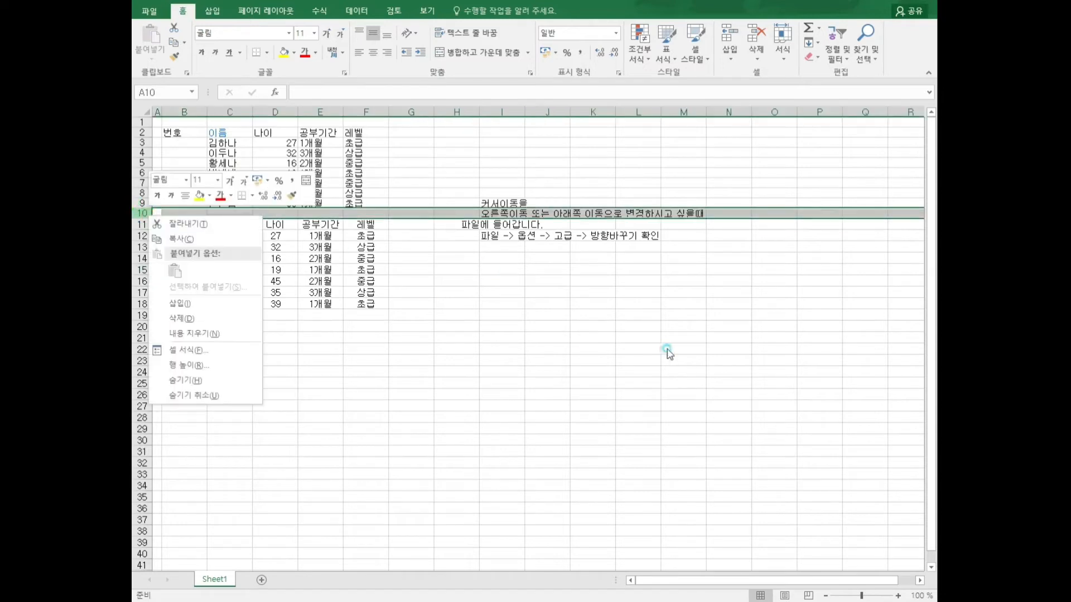
left_click(538, 251)
left_click(511, 202)
left_click_drag(511, 202, 530, 334)
left_click(538, 360)
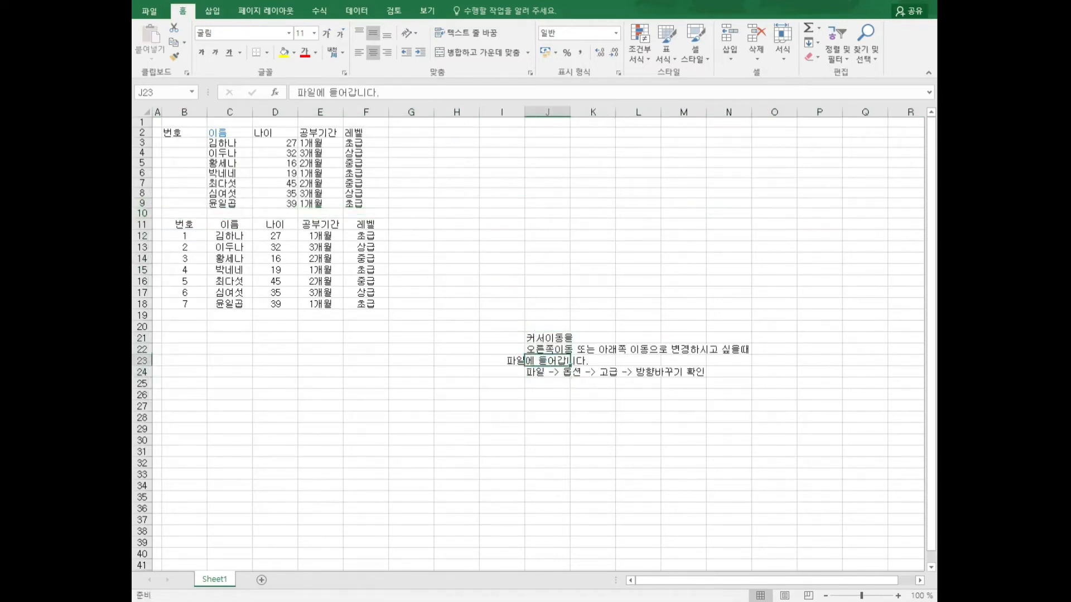
left_click(517, 284)
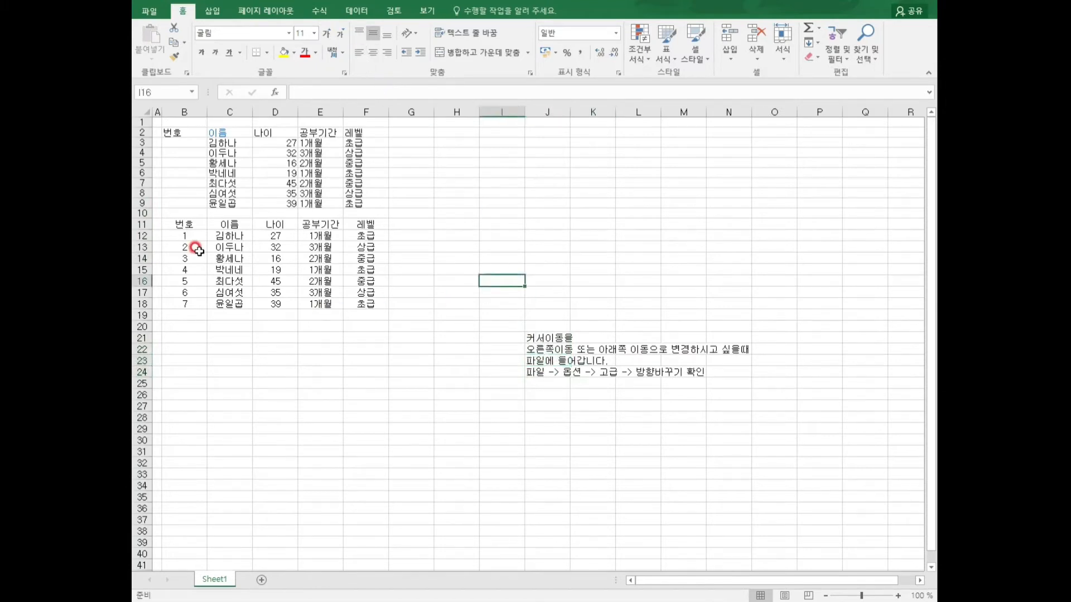
Apply all borders (모든 테두리) to the retyped table in B2:F9.
left_click(192, 134)
left_click_drag(201, 134, 352, 206)
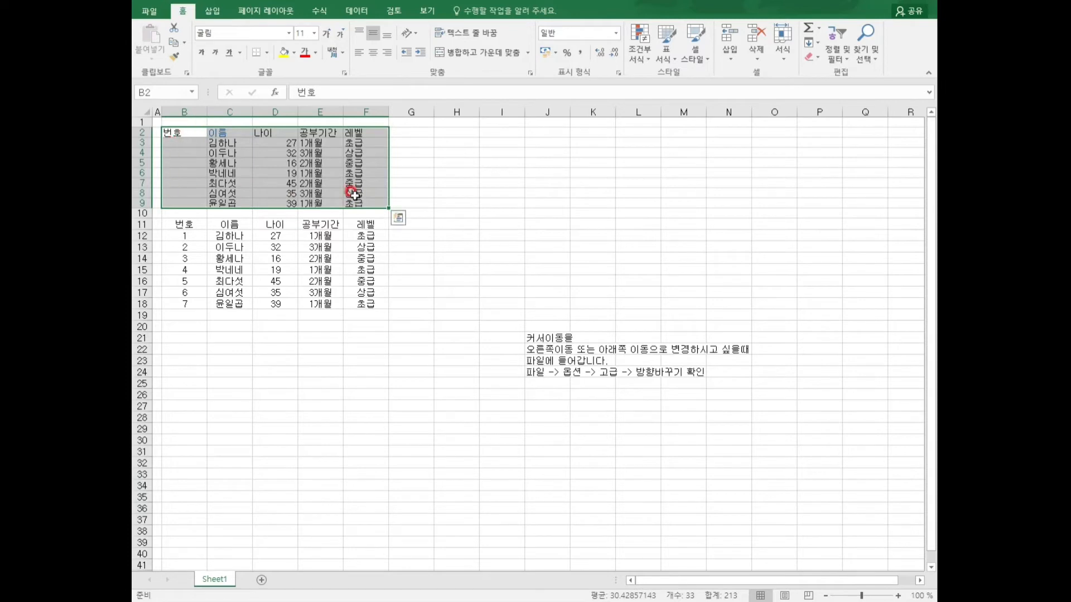
left_click(268, 54)
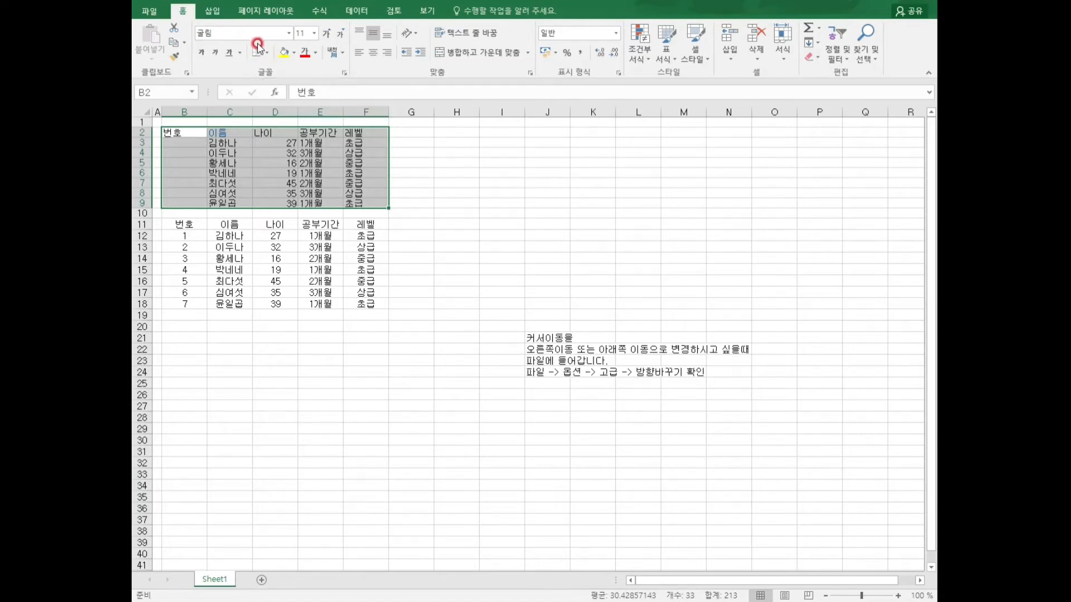
left_click(268, 53)
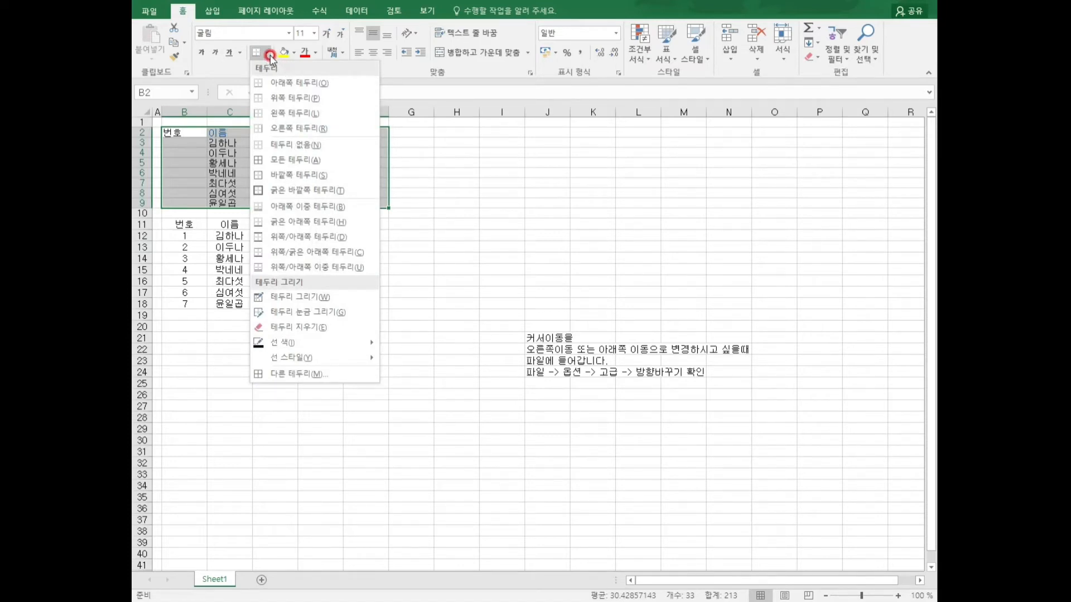
left_click(269, 55)
left_click(268, 53)
left_click(267, 54)
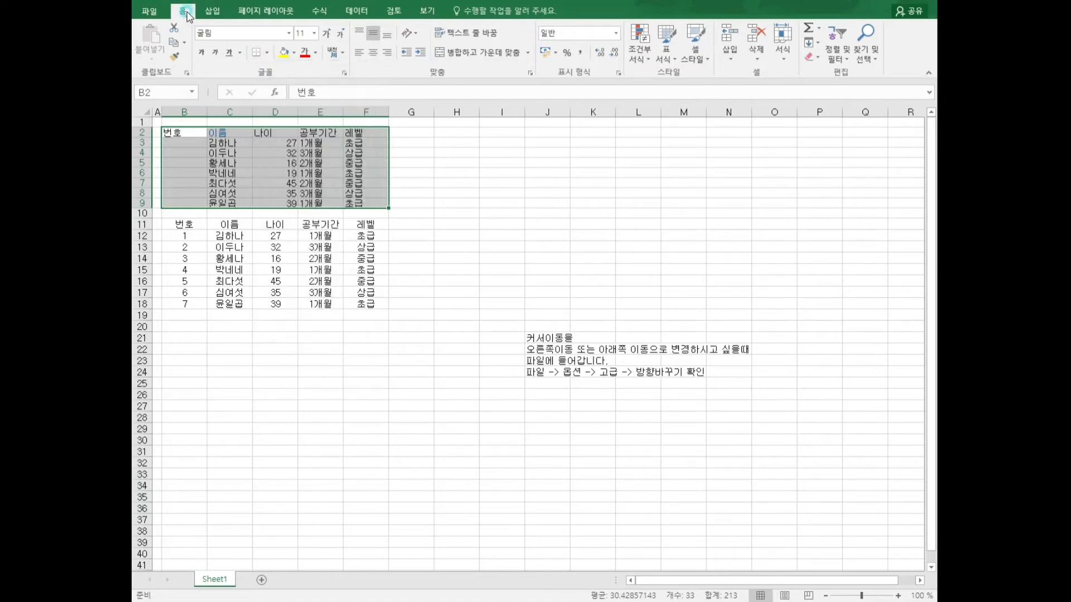
left_click(268, 54)
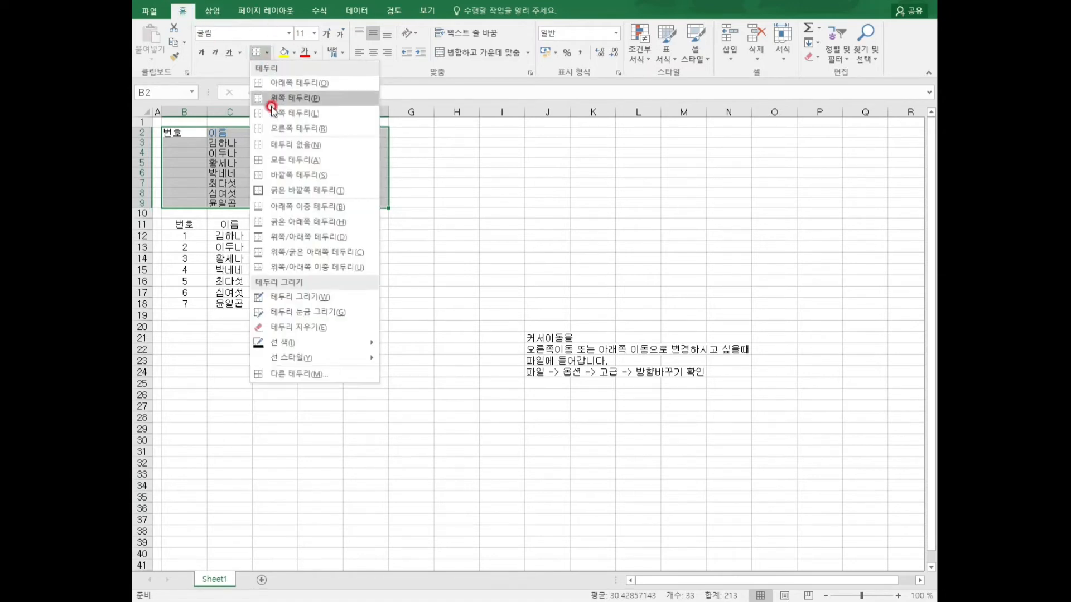
left_click(276, 160)
left_click(431, 160)
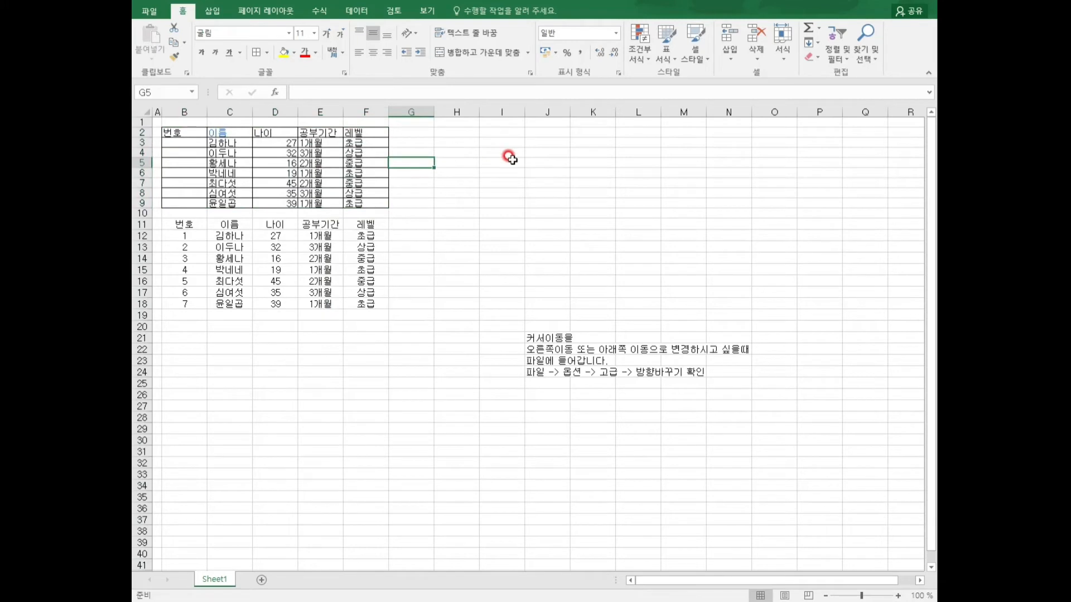
left_click(466, 242)
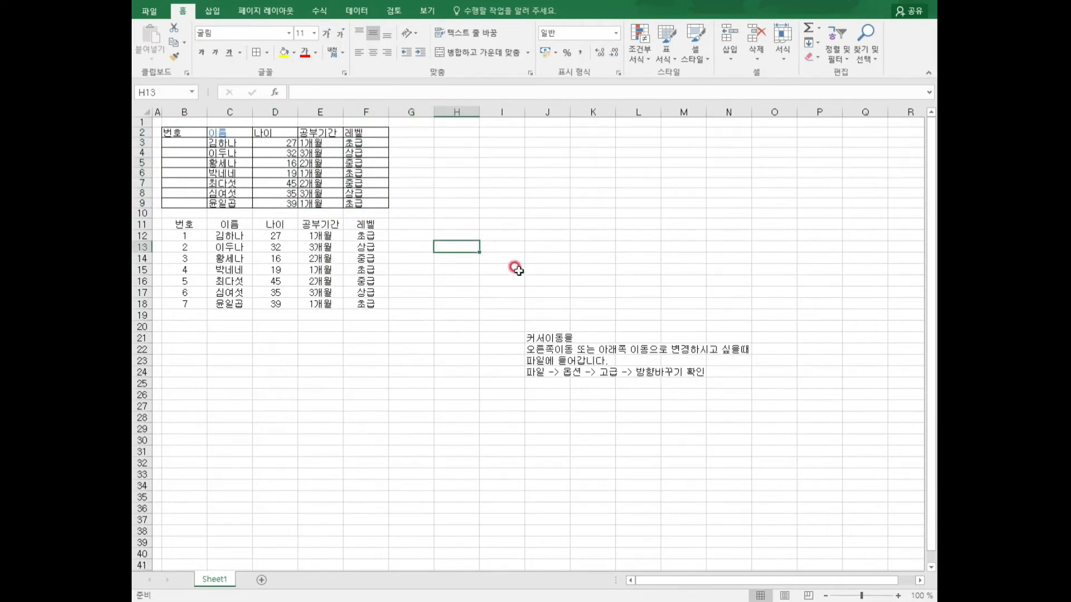
left_click_drag(502, 204, 713, 289)
left_click(746, 330)
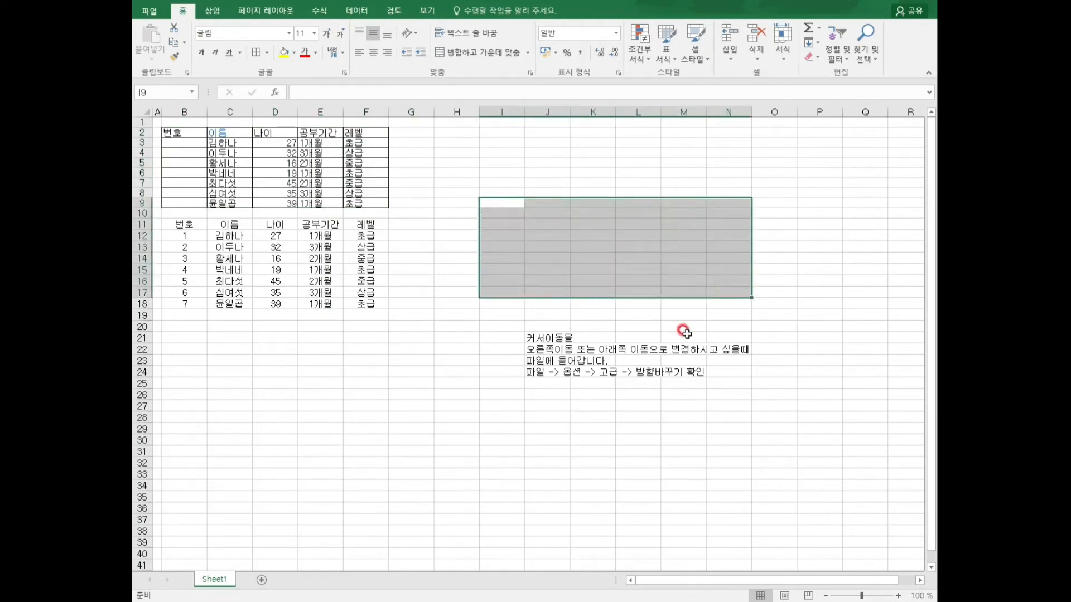
left_click(458, 375)
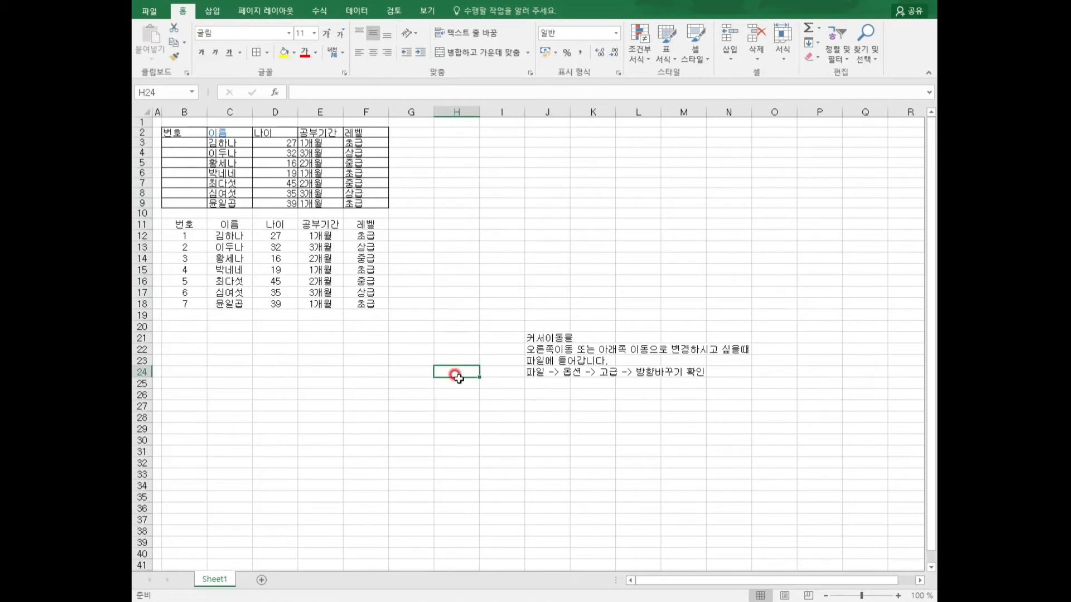
left_click_drag(190, 133, 364, 203)
left_click(457, 202)
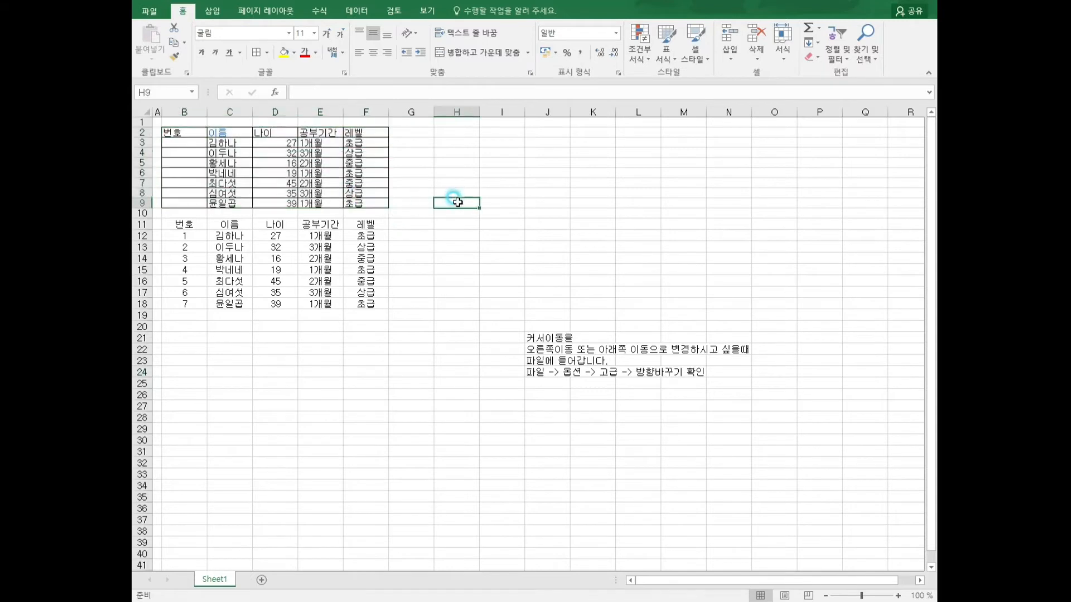
left_click_drag(465, 163, 647, 168)
left_click_drag(612, 235, 750, 470)
left_click(593, 483)
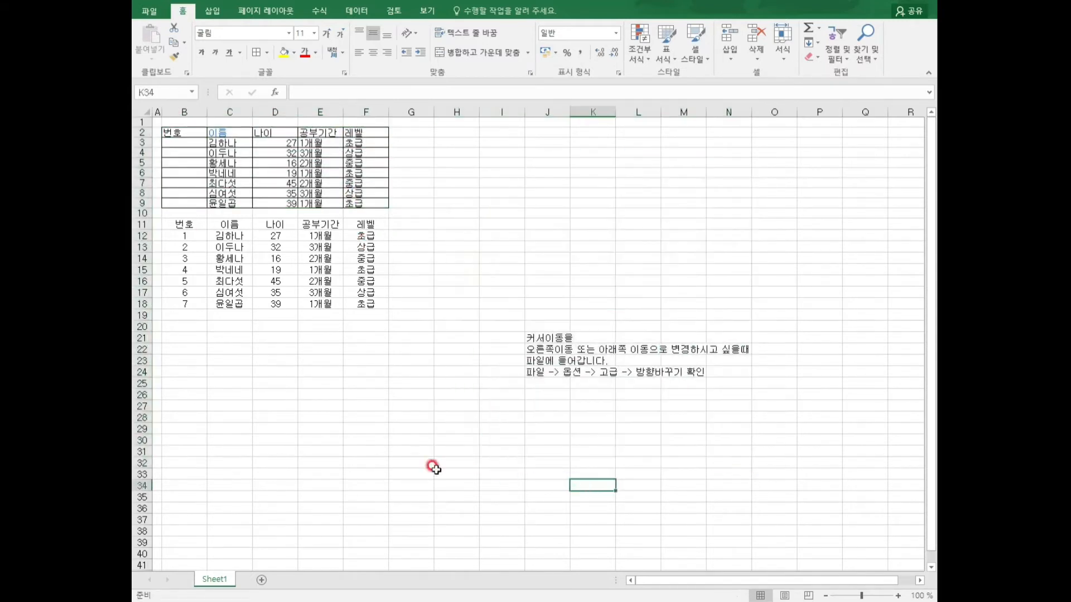
left_click(411, 244)
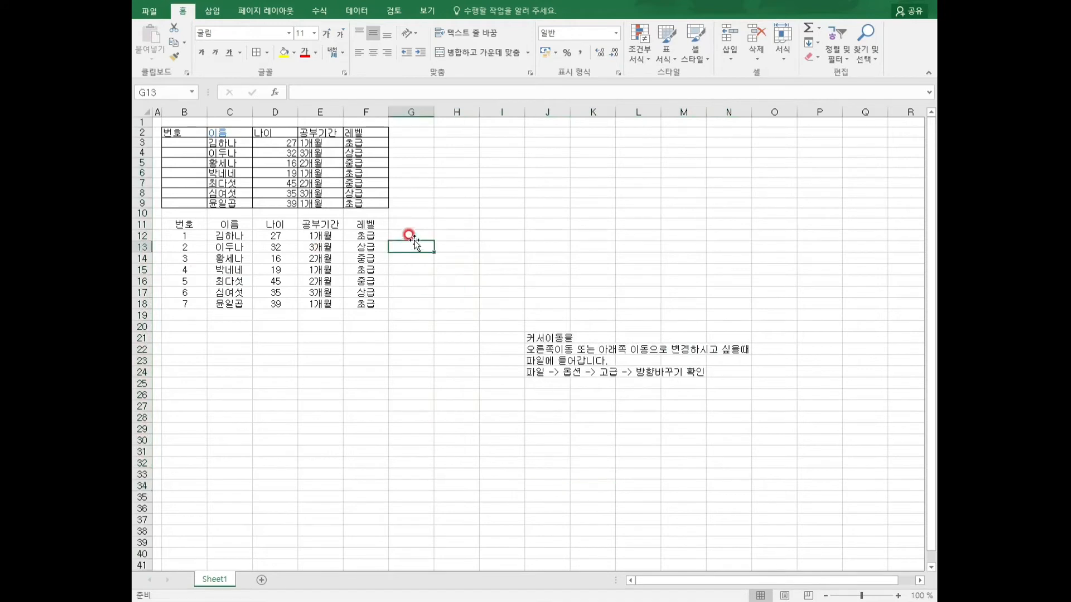
Apply a thick outside border (굵은 바깥쪽 테두리) to the header row B2:F2 and to the whole table B2:F9.
left_click_drag(183, 132, 376, 131)
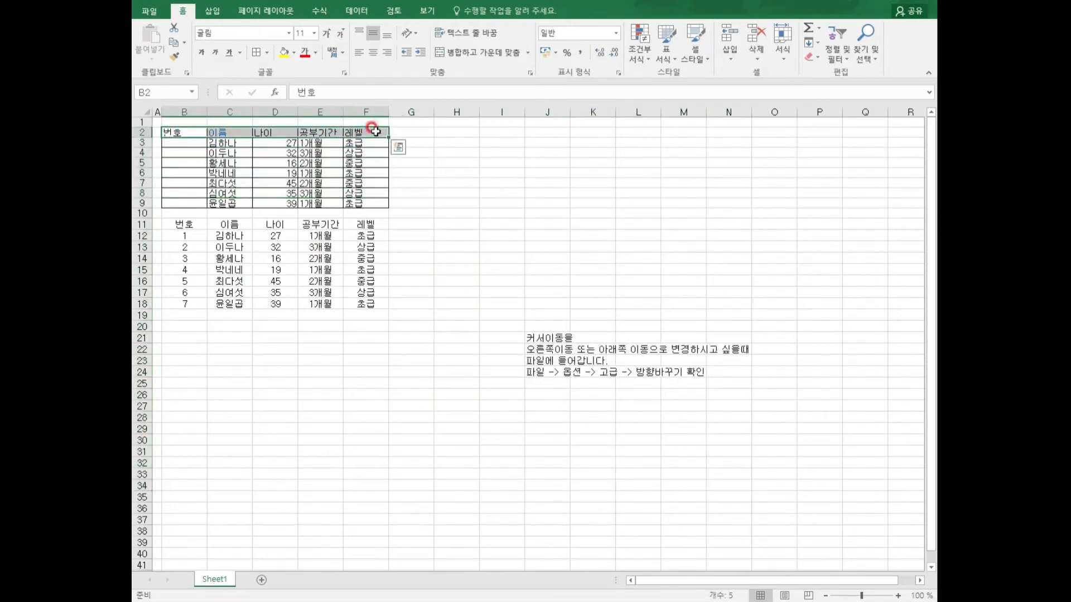
left_click(270, 53)
left_click(268, 54)
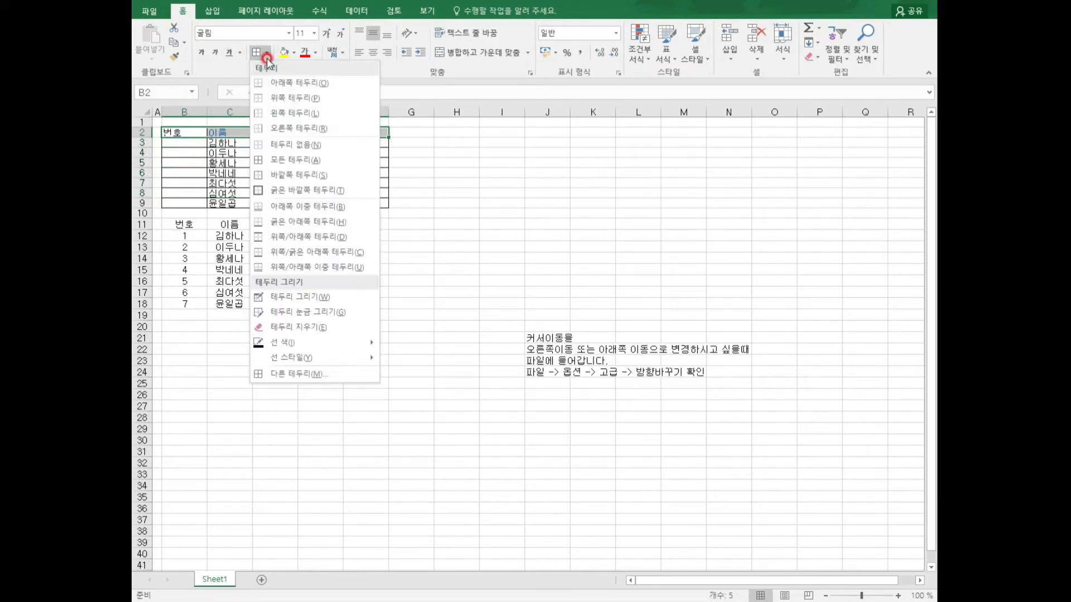
left_click(311, 191)
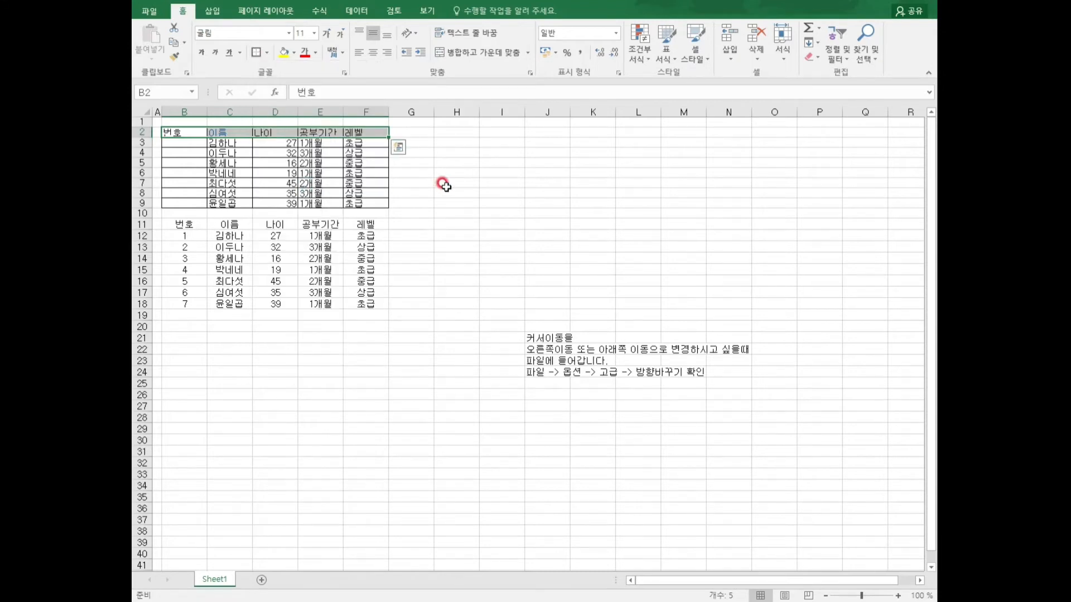
left_click_drag(191, 134, 357, 203)
left_click(452, 270)
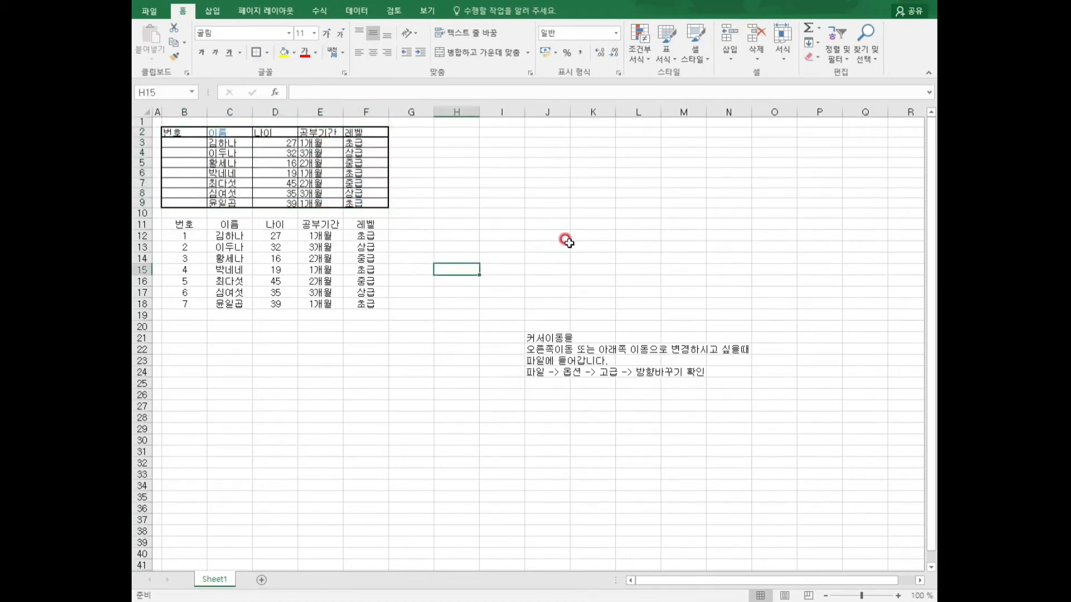
Enter the label 표완성 in cell H9 beside the bordered table.
left_click(454, 196)
type("표완성")
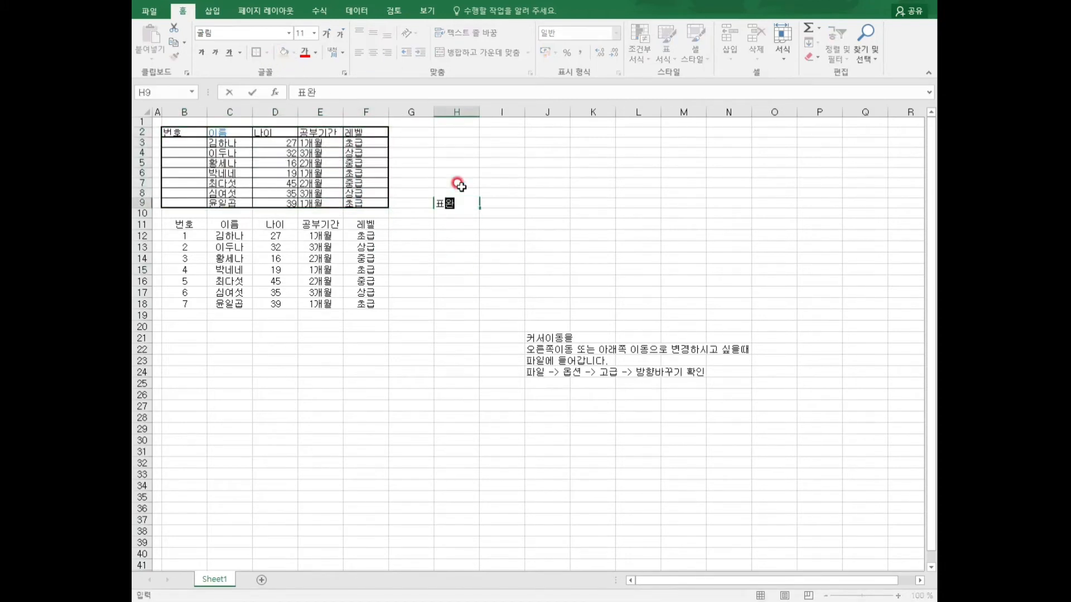
key("Return")
left_click(272, 223)
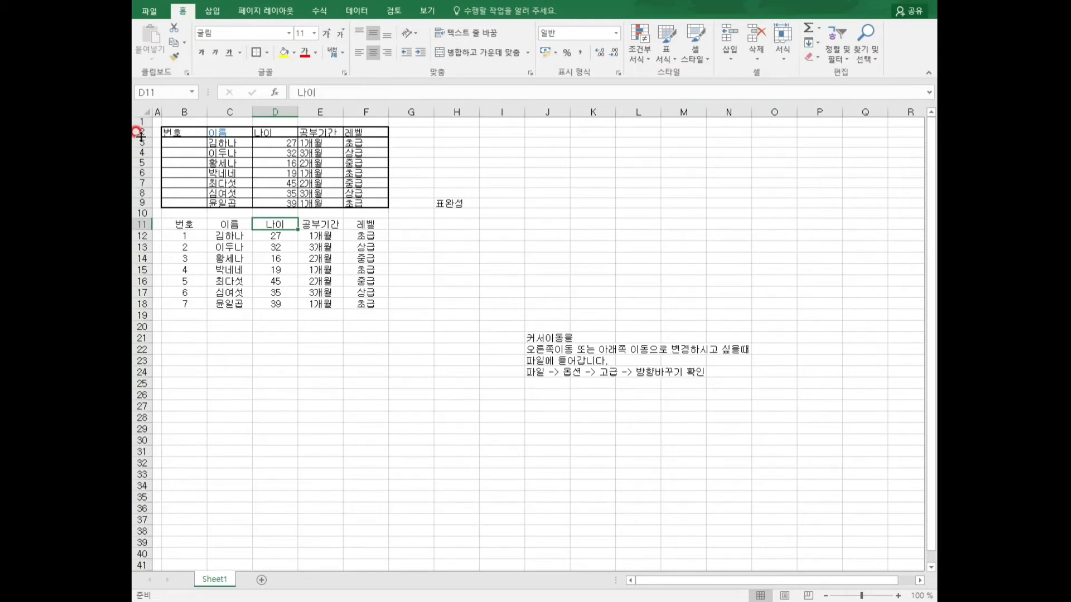
left_click_drag(175, 133, 178, 203)
left_click(404, 256)
left_click_drag(142, 132, 143, 203)
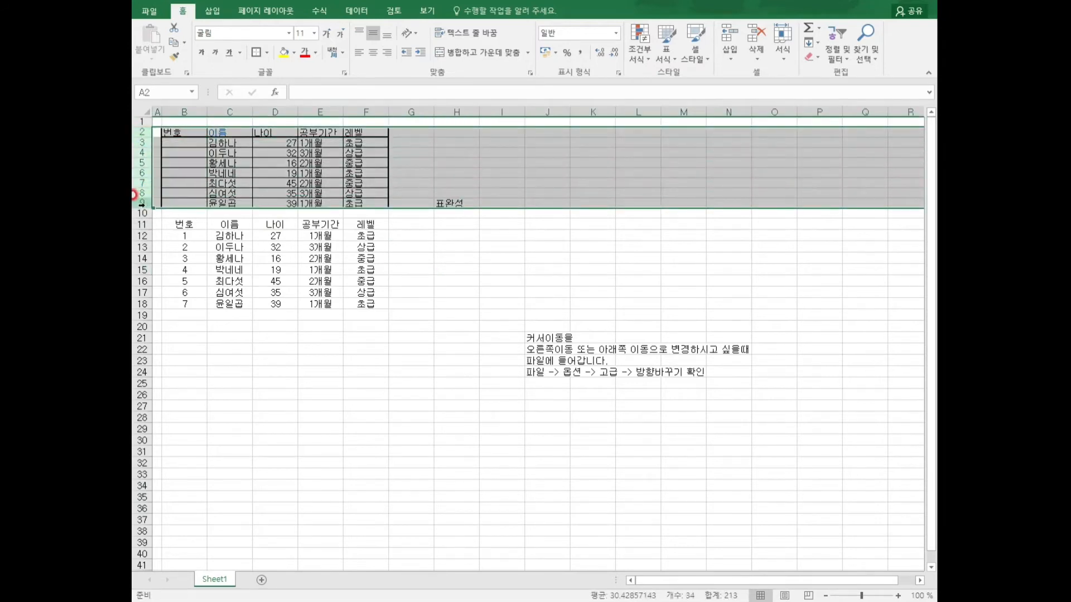
left_click(316, 268)
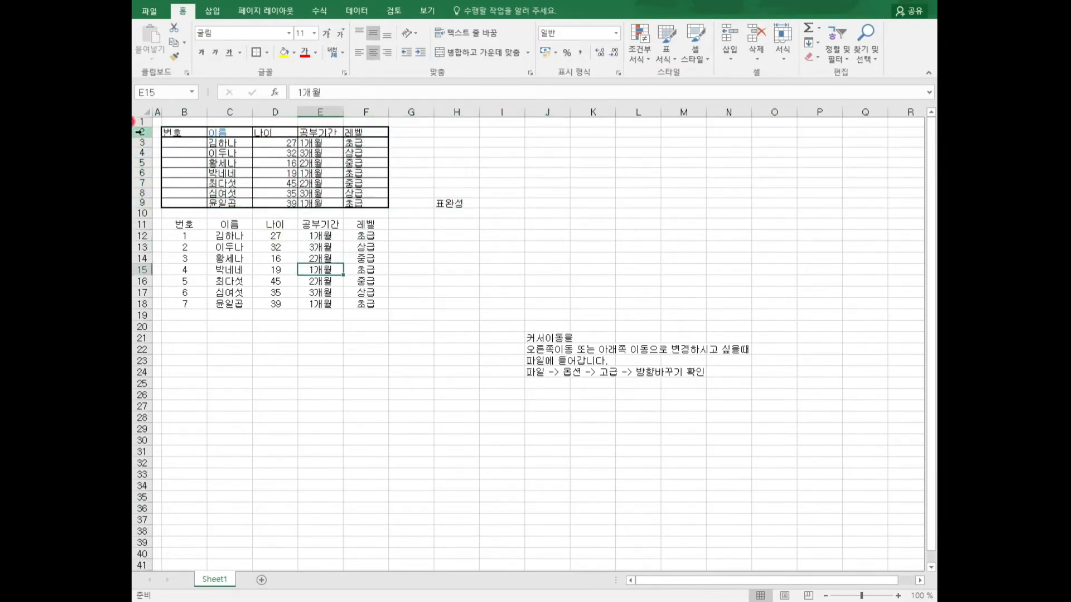
left_click_drag(144, 132, 143, 203)
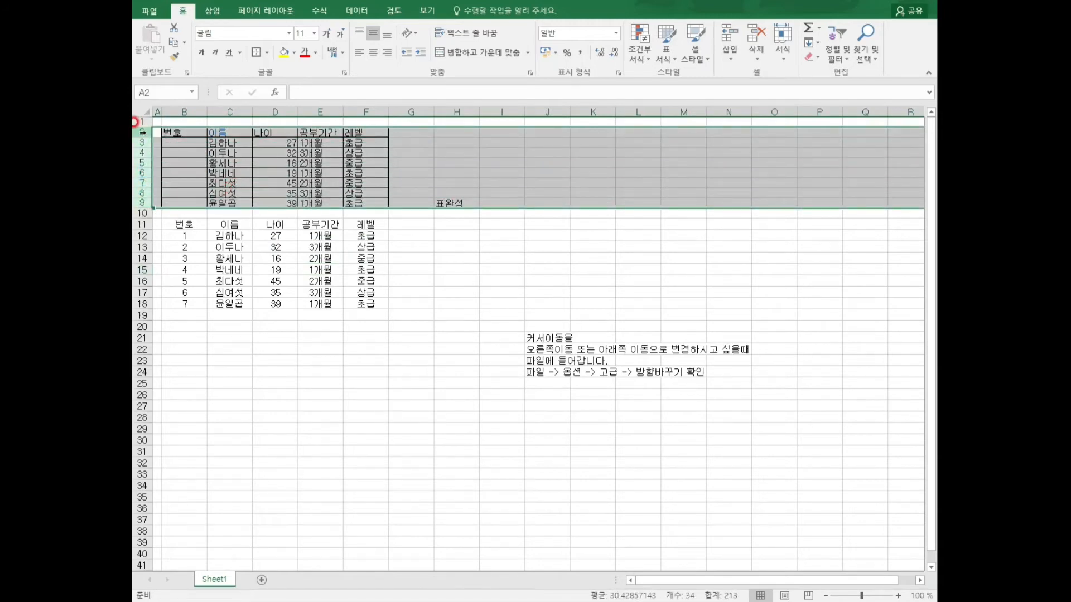
left_click_drag(276, 253, 280, 328)
left_click(362, 327)
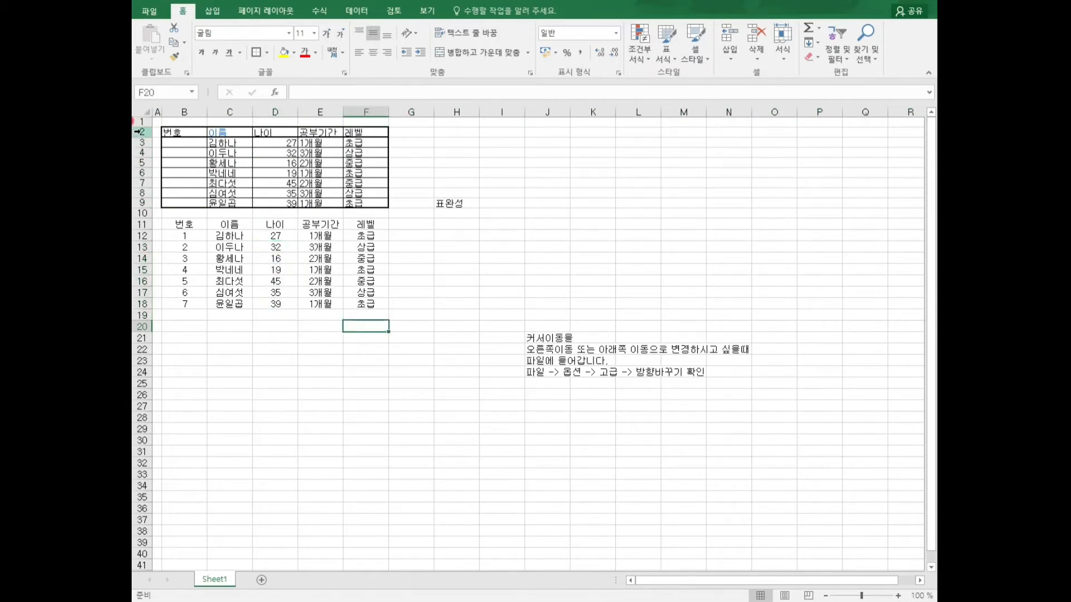
Increase the height of rows 2 to 9 together by the same amount.
left_click_drag(143, 132, 143, 205)
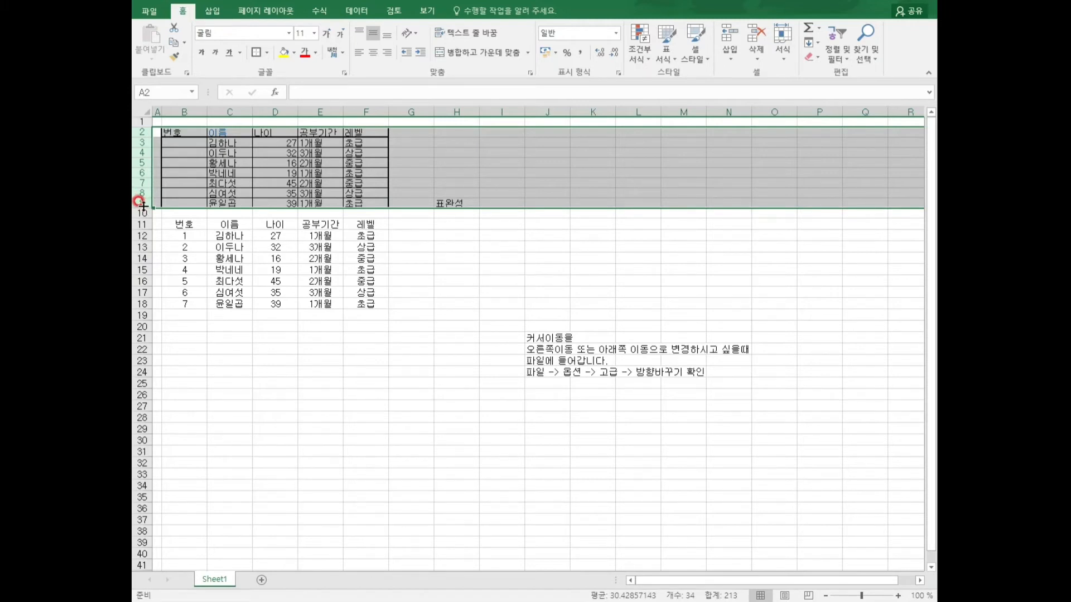
left_click_drag(144, 207, 145, 215)
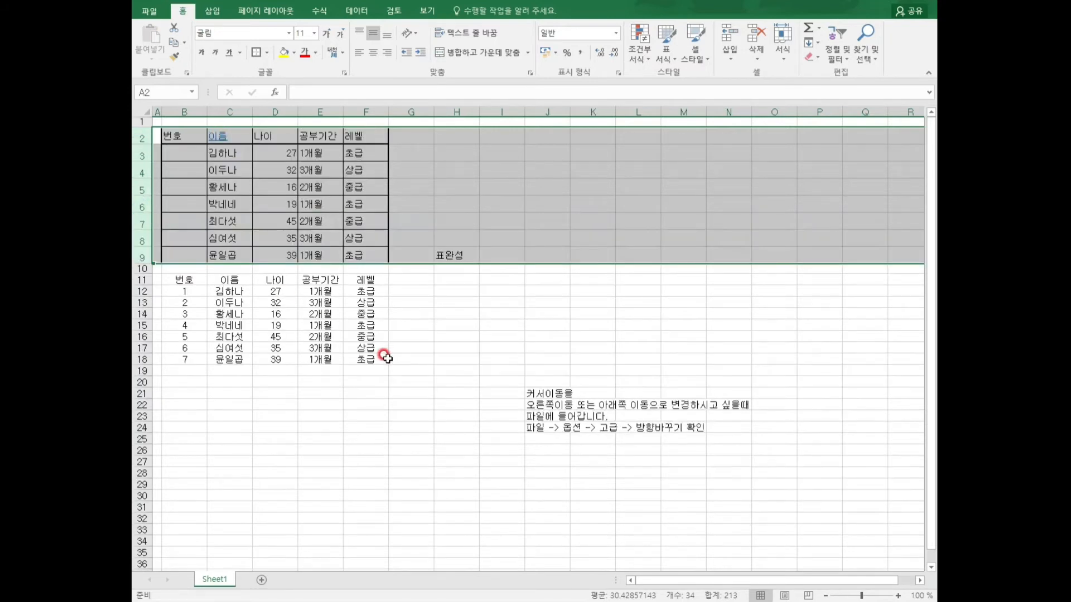
left_click(508, 360)
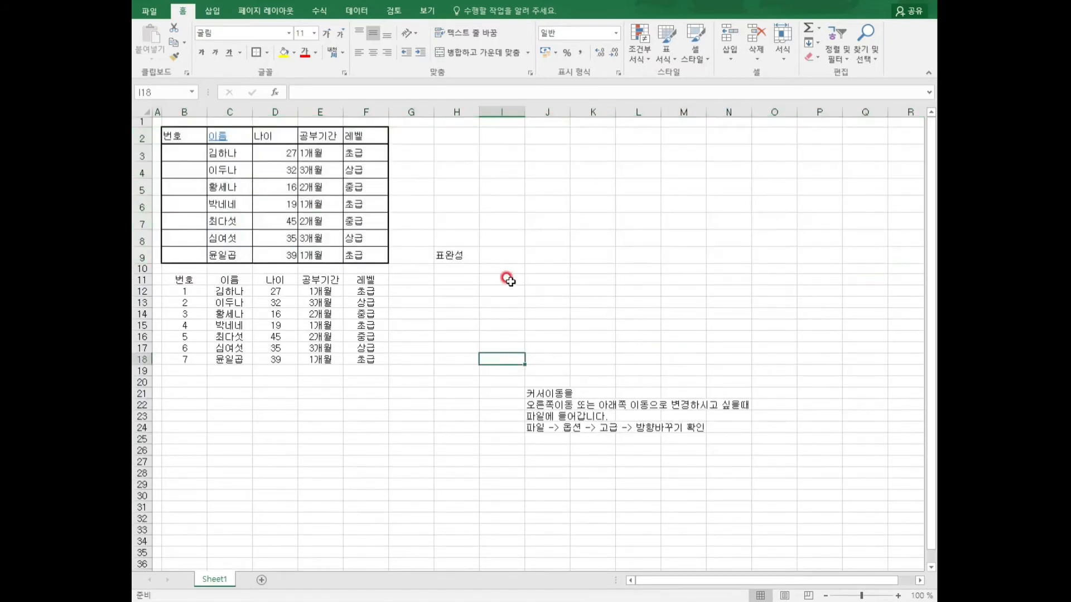
left_click(239, 136)
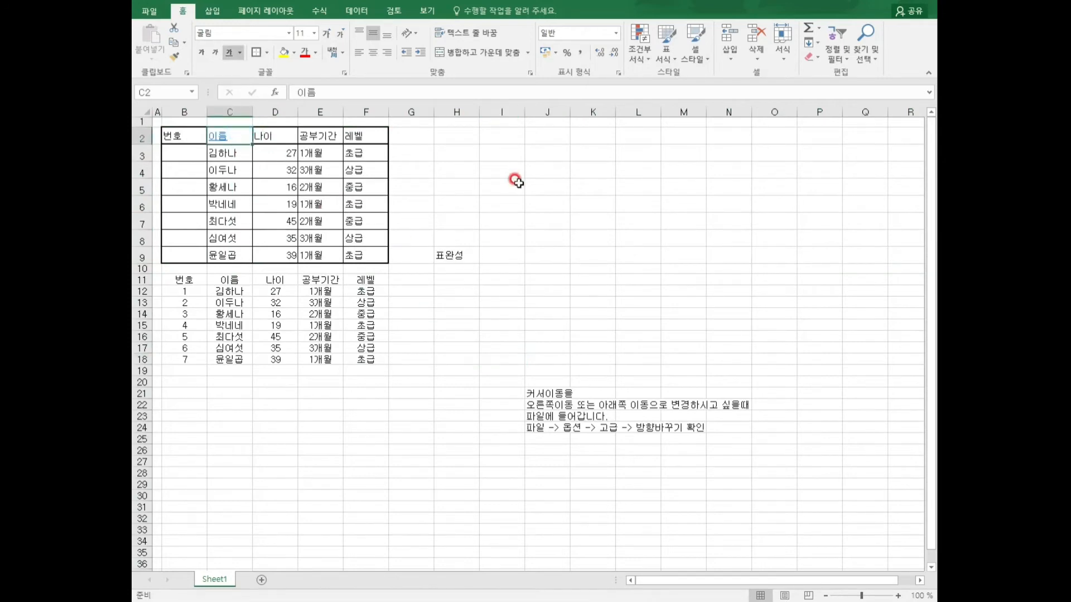
left_click(539, 276)
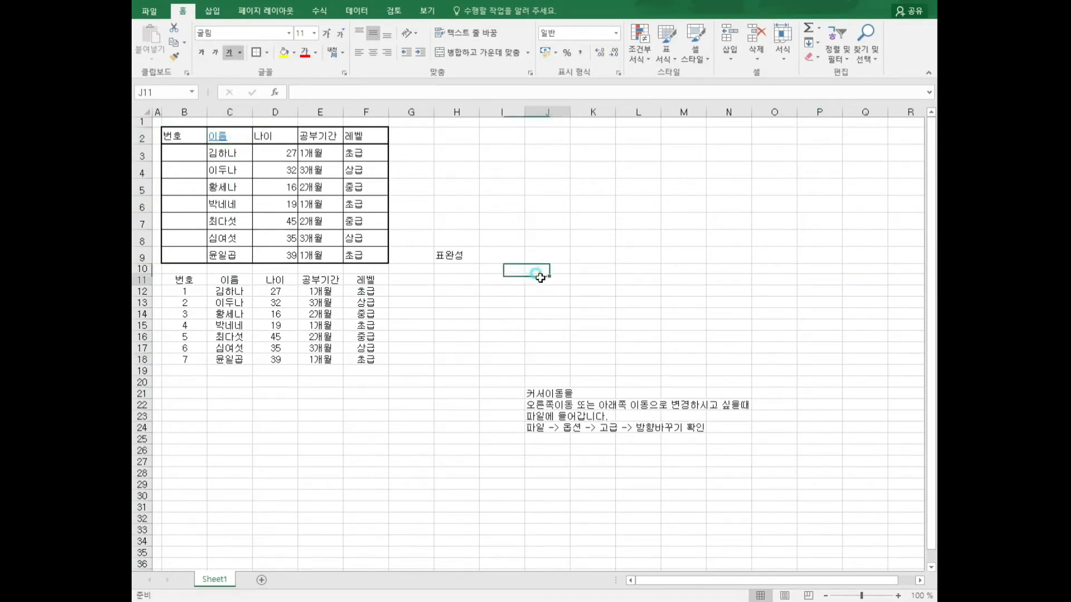
left_click(224, 135)
right_click(227, 134)
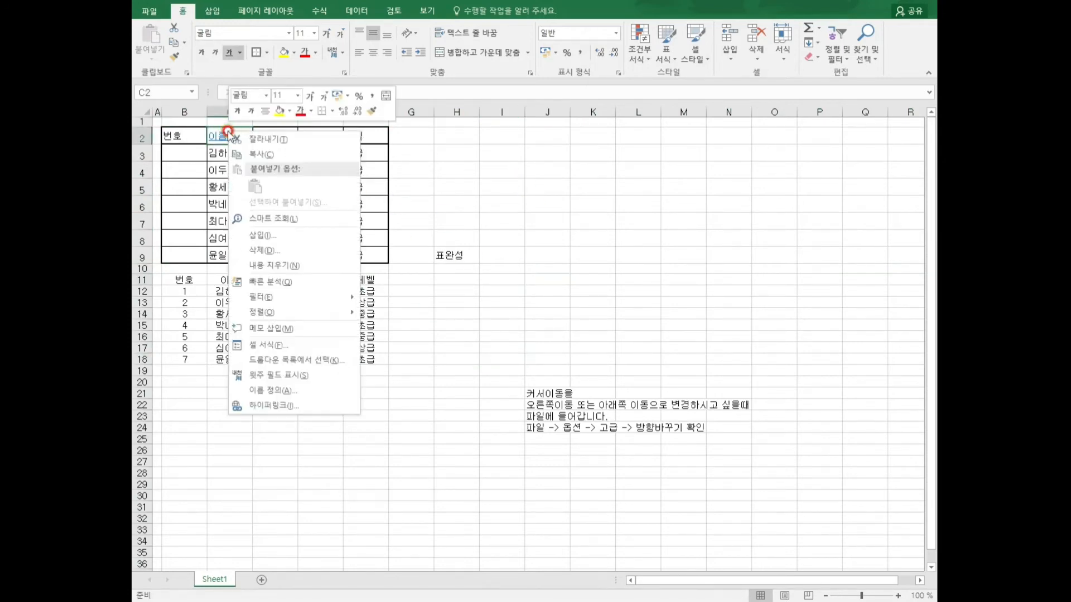
left_click(296, 345)
left_click(452, 494)
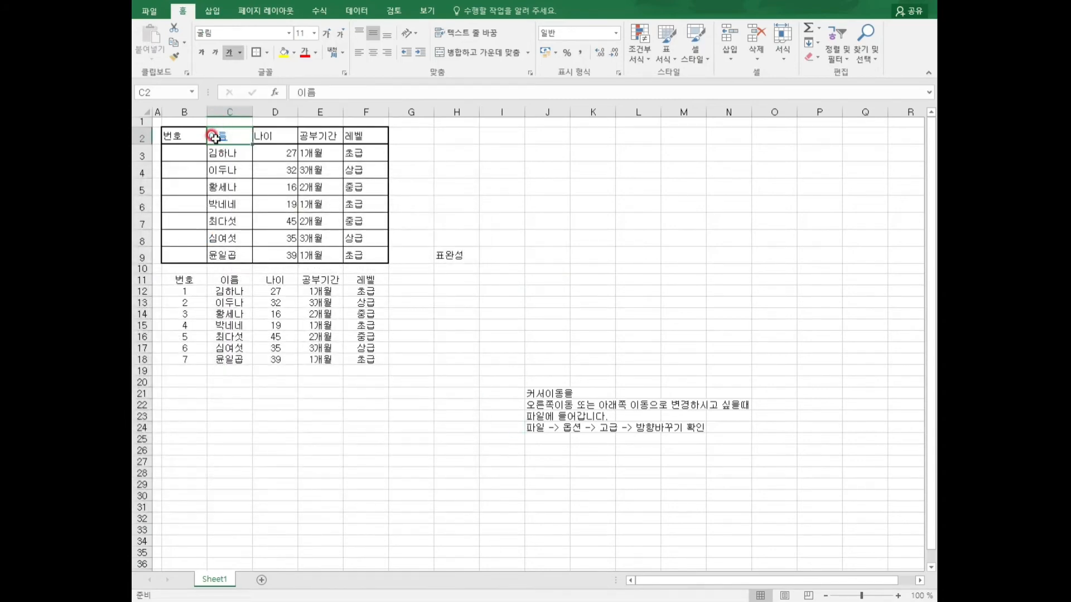
left_click(418, 157)
left_click(318, 357)
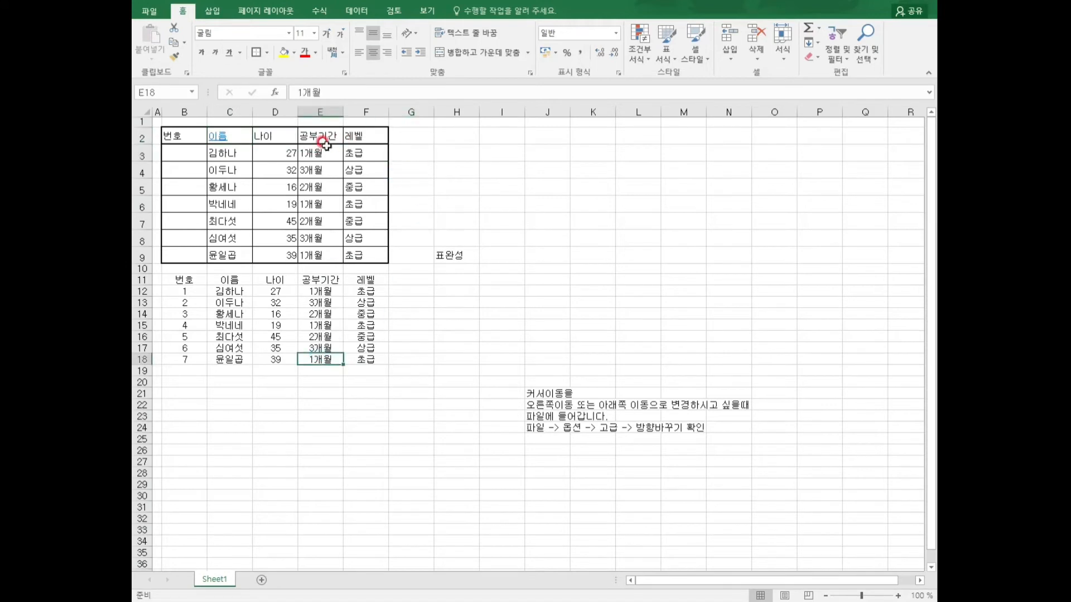
Center the contents of every cell in the bordered table B2:F9 horizontally.
left_click(184, 136)
mouse_move(186, 136)
left_mouse_down()
mouse_move(379, 159)
mouse_move(385, 258)
left_mouse_up()
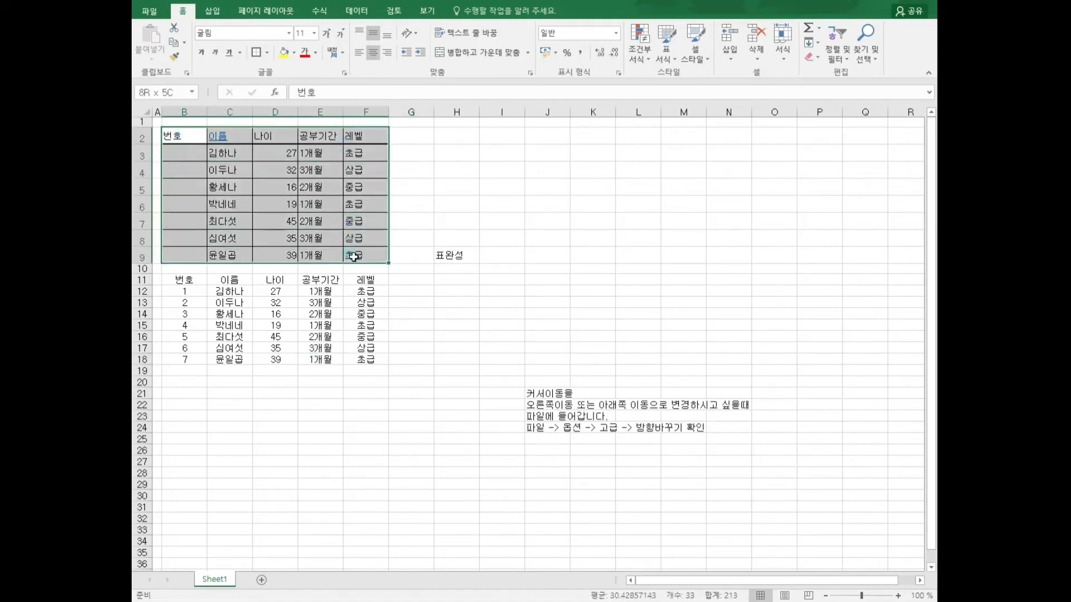
left_click(374, 52)
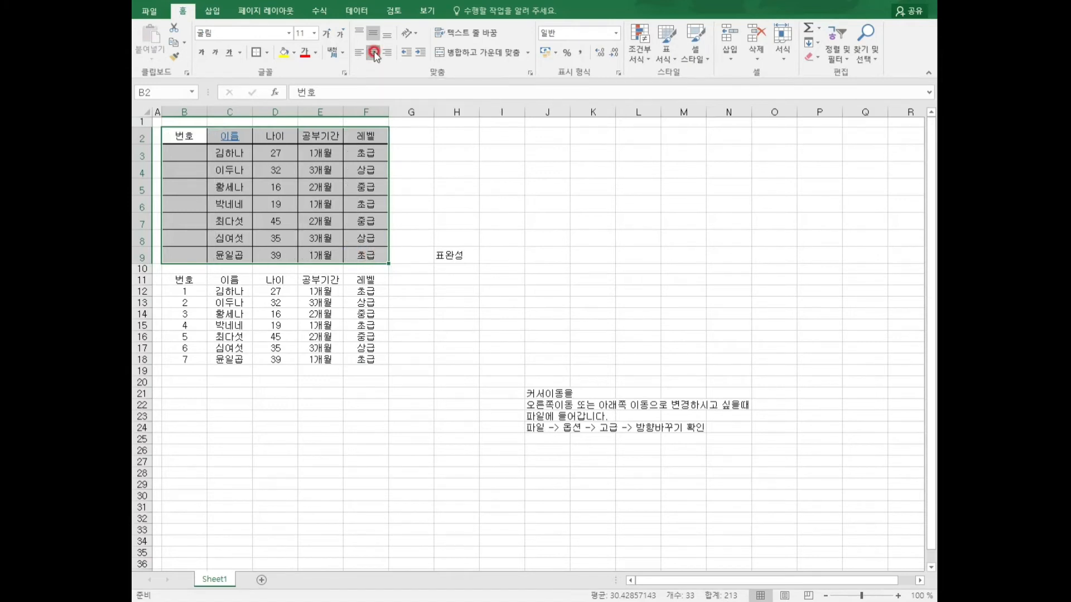
left_click(541, 268)
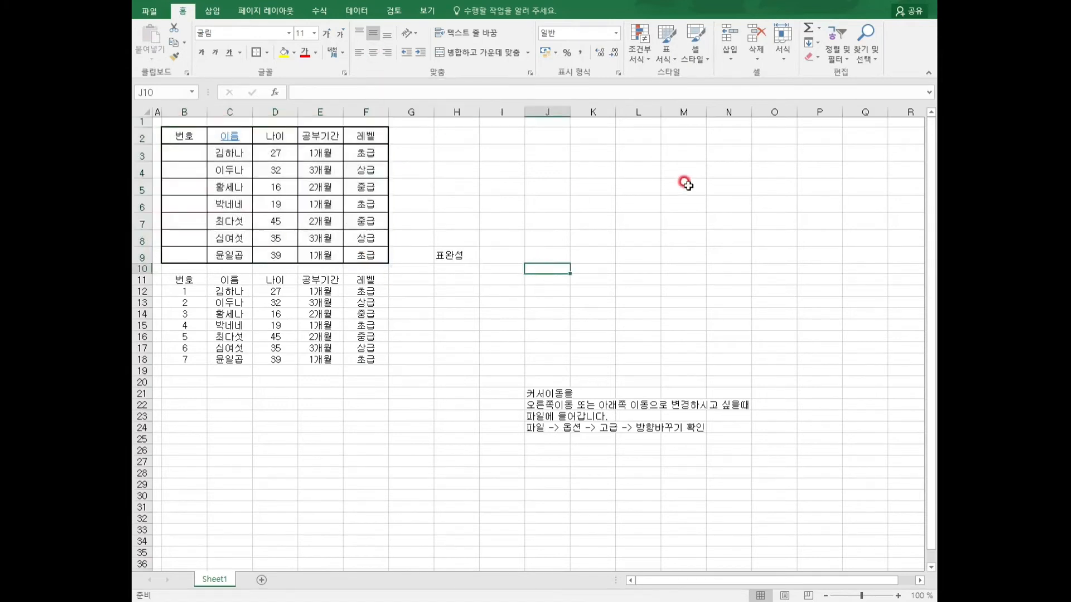
Enter 1 in B3 and 2 in B4 under the 번호 header as the first row numbers.
left_click(179, 156)
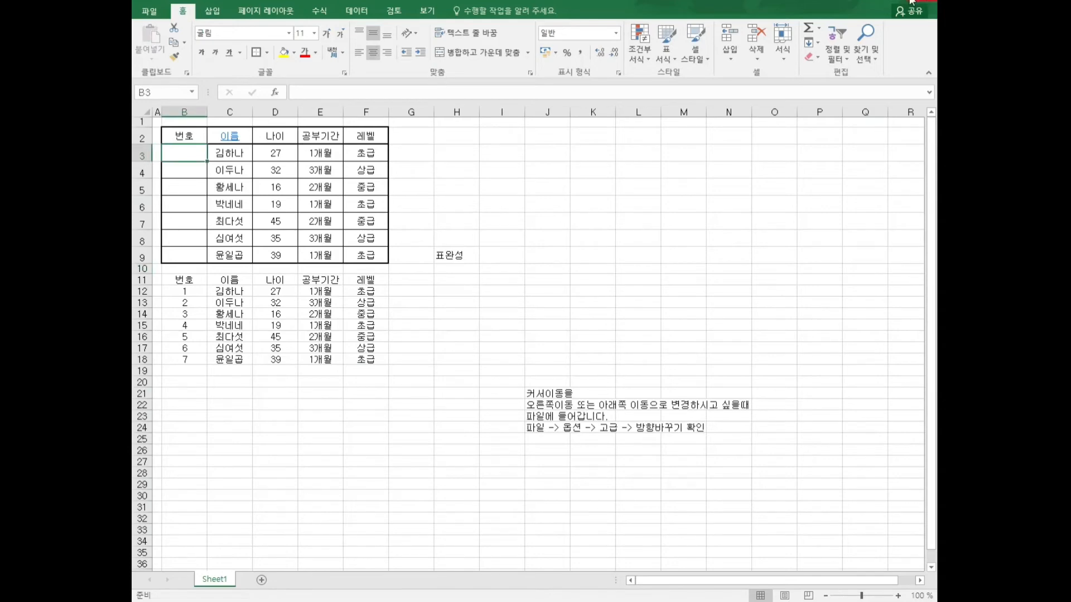
left_click(773, 43)
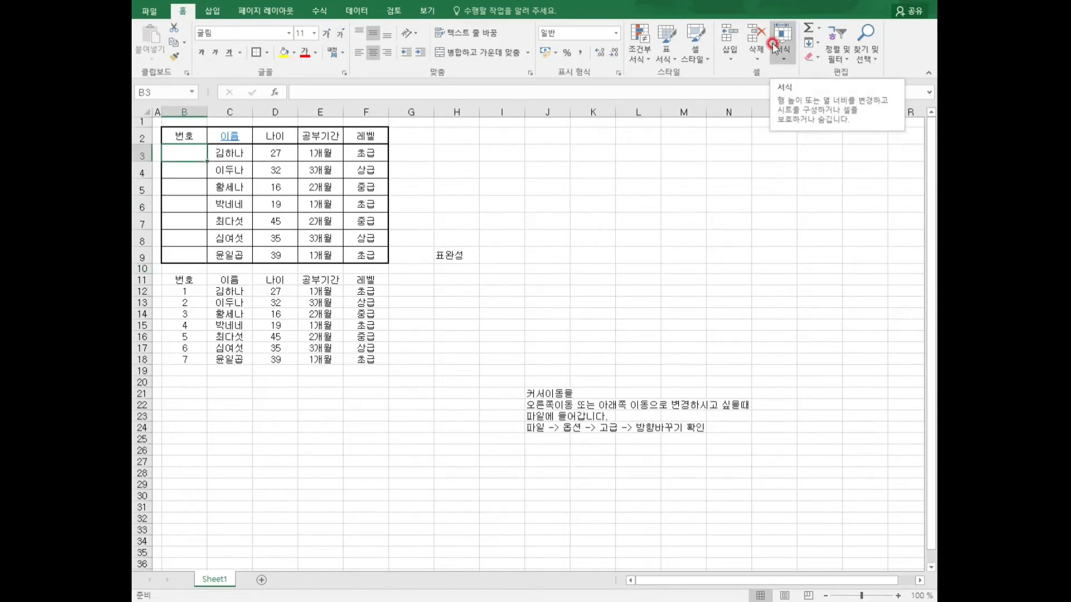
type("1")
key("Return")
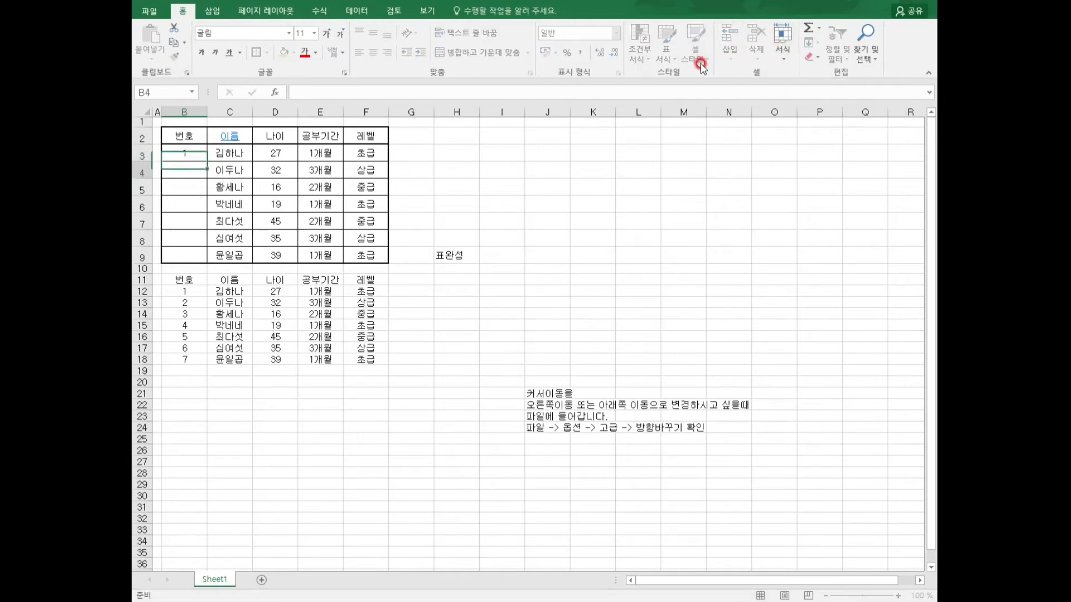
type("2")
key("Return")
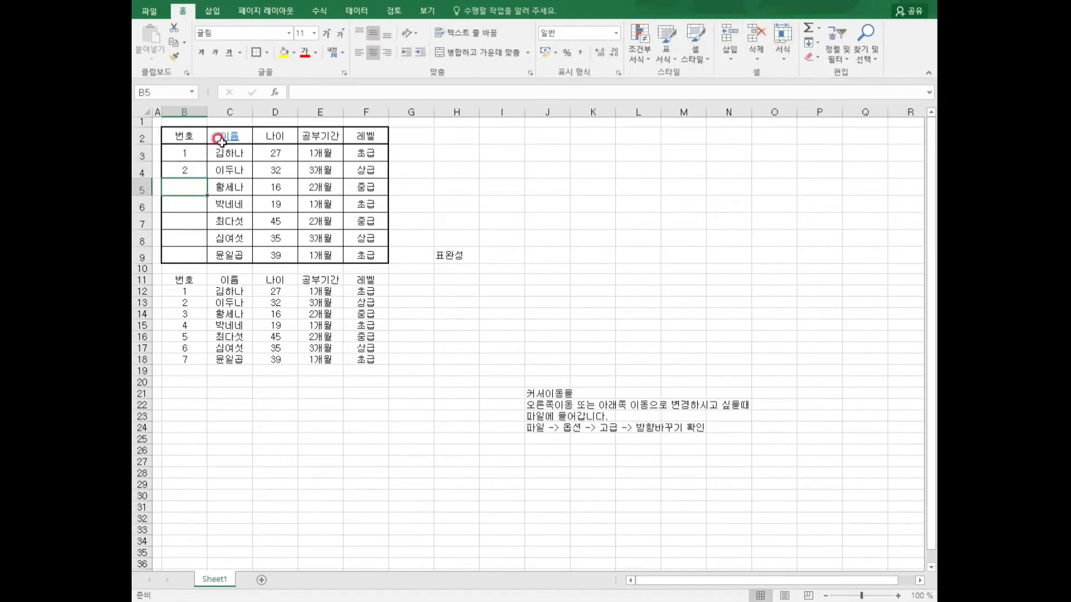
Extend the number series from B3:B4 down through B9 with AutoFill.
left_click_drag(195, 154, 197, 167)
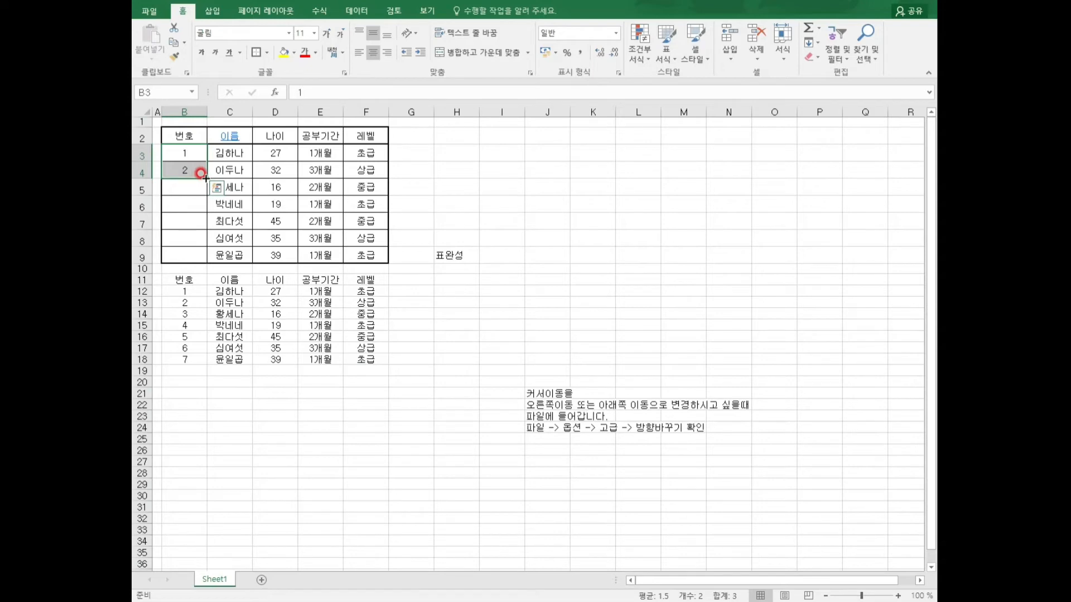
left_click_drag(206, 177, 207, 262)
left_click(373, 406)
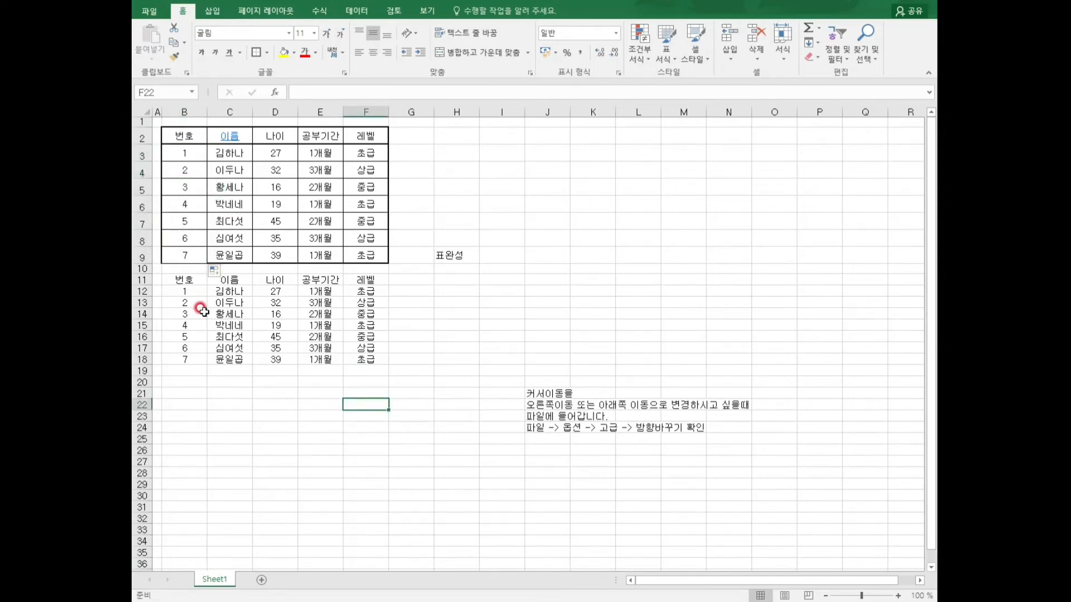
left_click(189, 256)
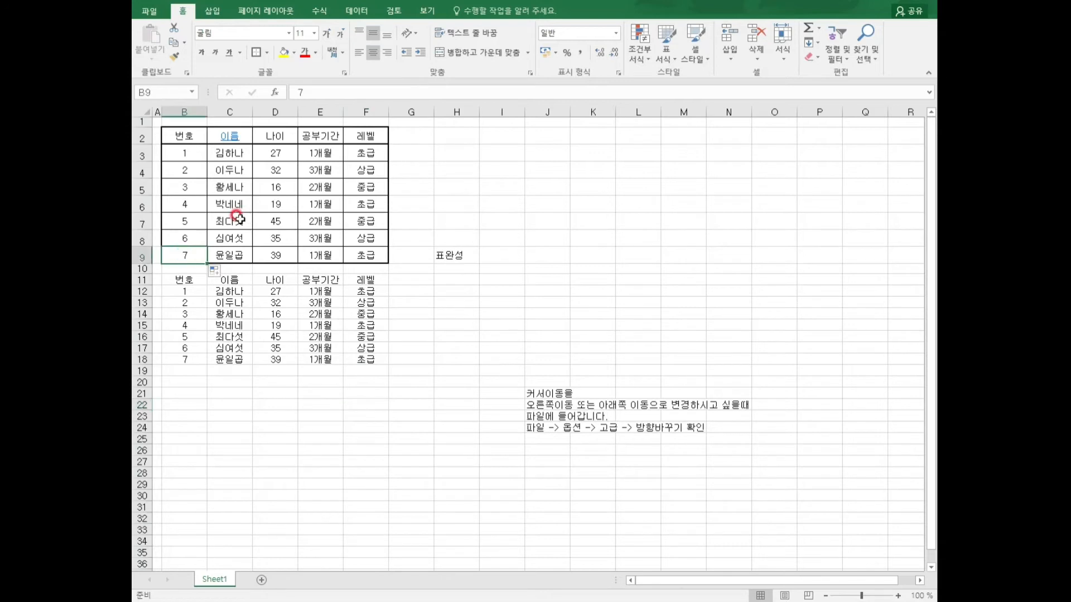
double_click(191, 151)
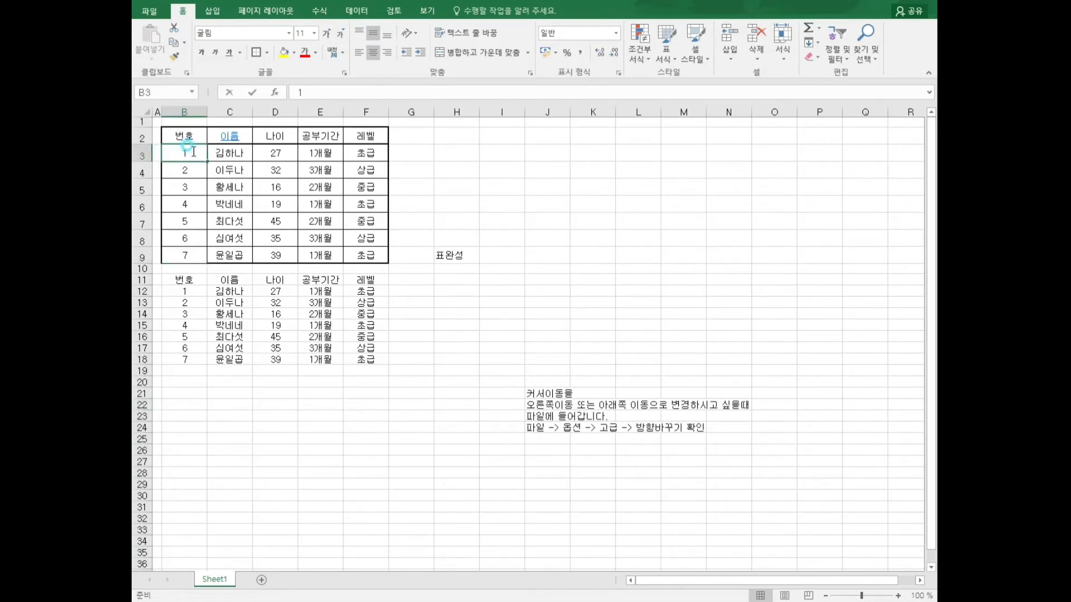
key("Escape")
left_click(315, 335)
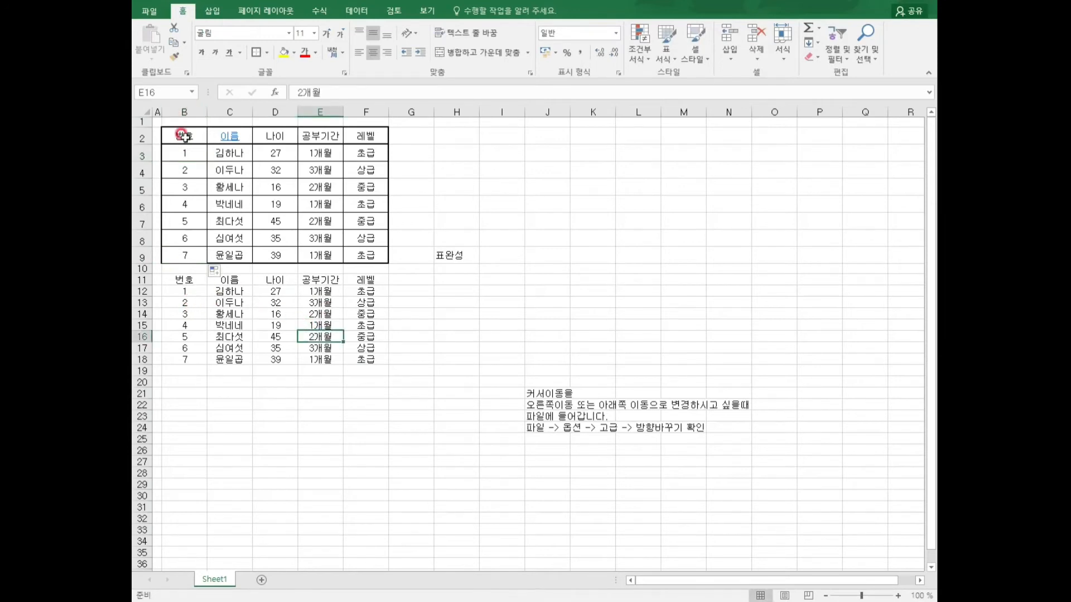
left_click(191, 262)
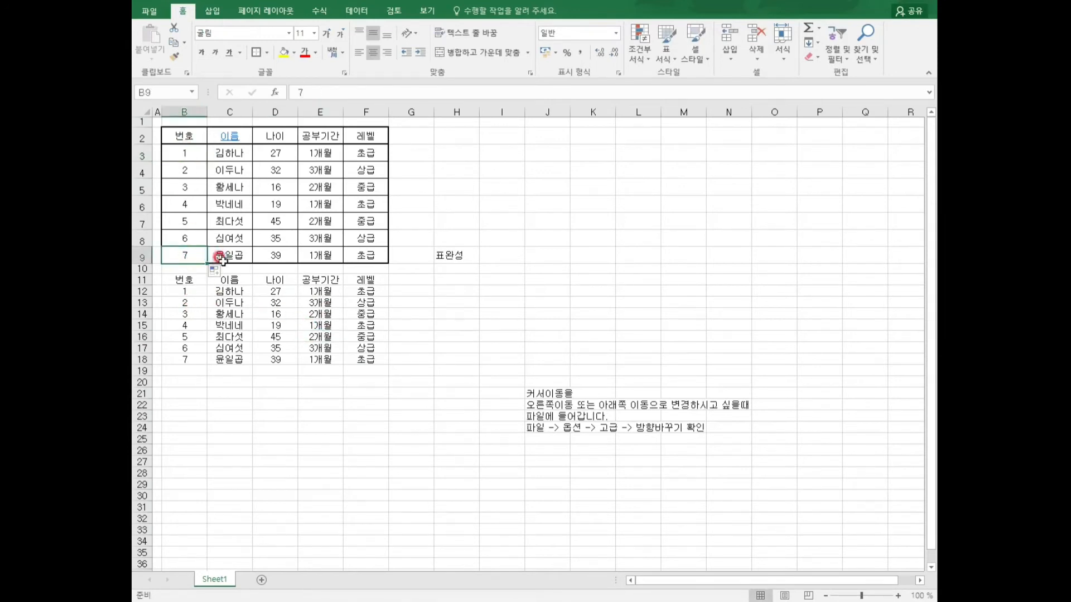
left_click_drag(183, 133, 370, 256)
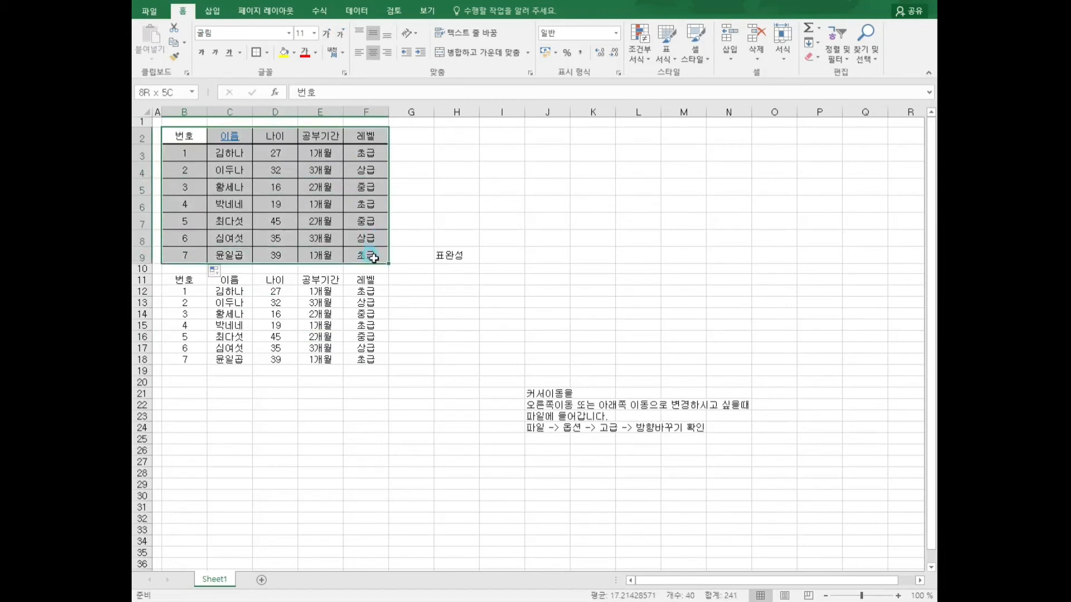
left_click(370, 366)
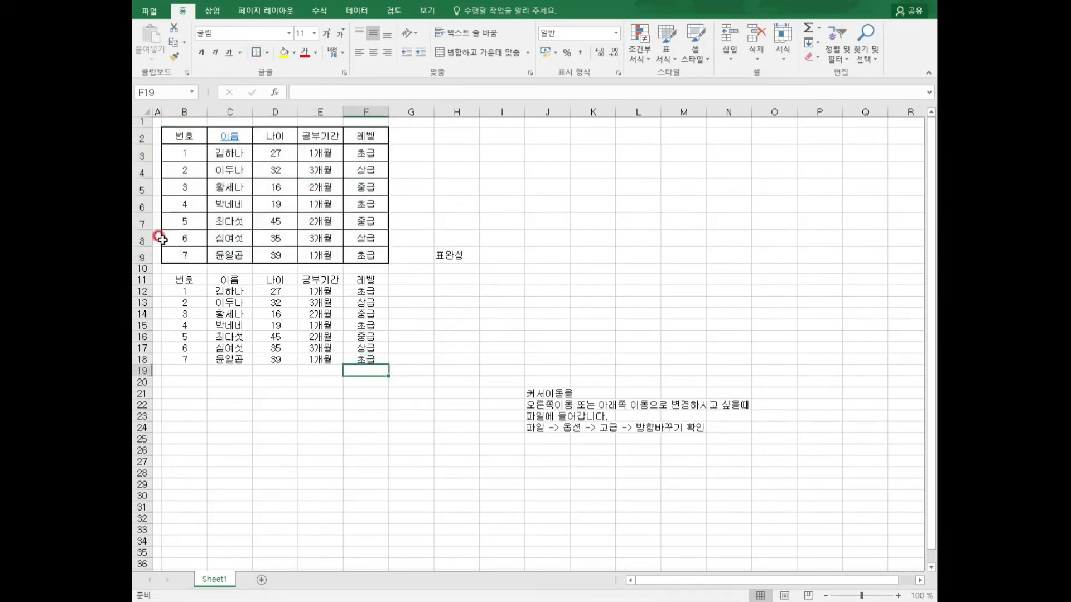
left_click(194, 251)
left_click(192, 170)
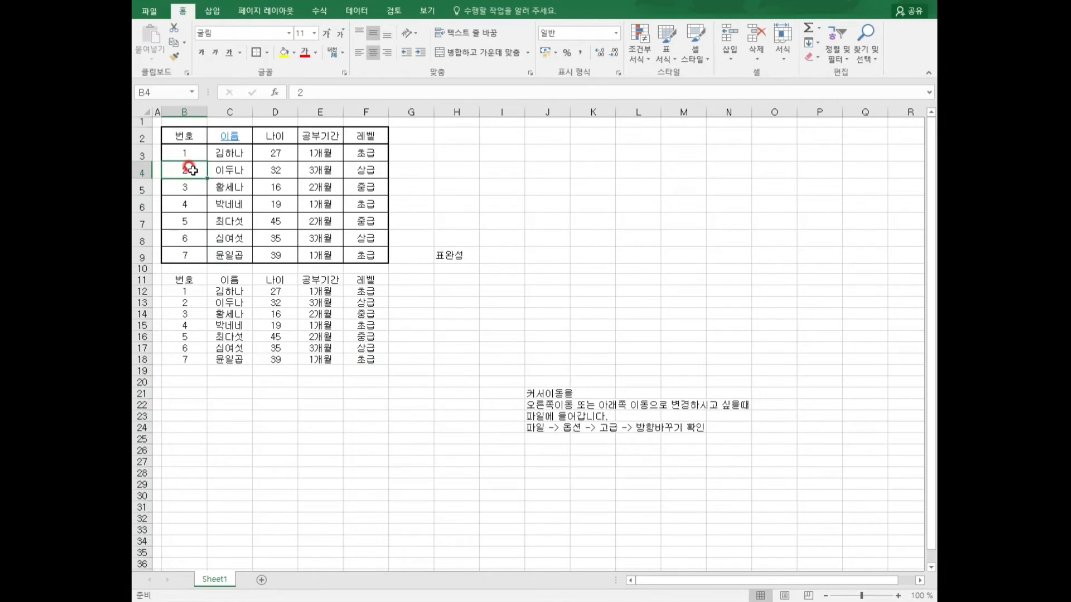
Change B4 to 1 and fill the repeated number 1 down the 번호 column through B9.
left_click(169, 160)
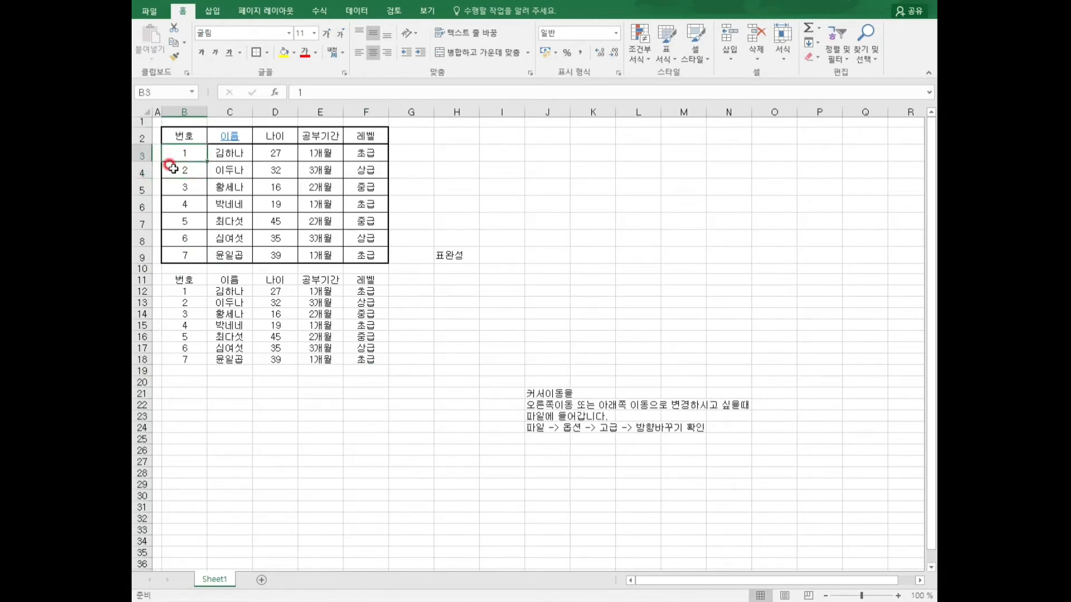
key("Return")
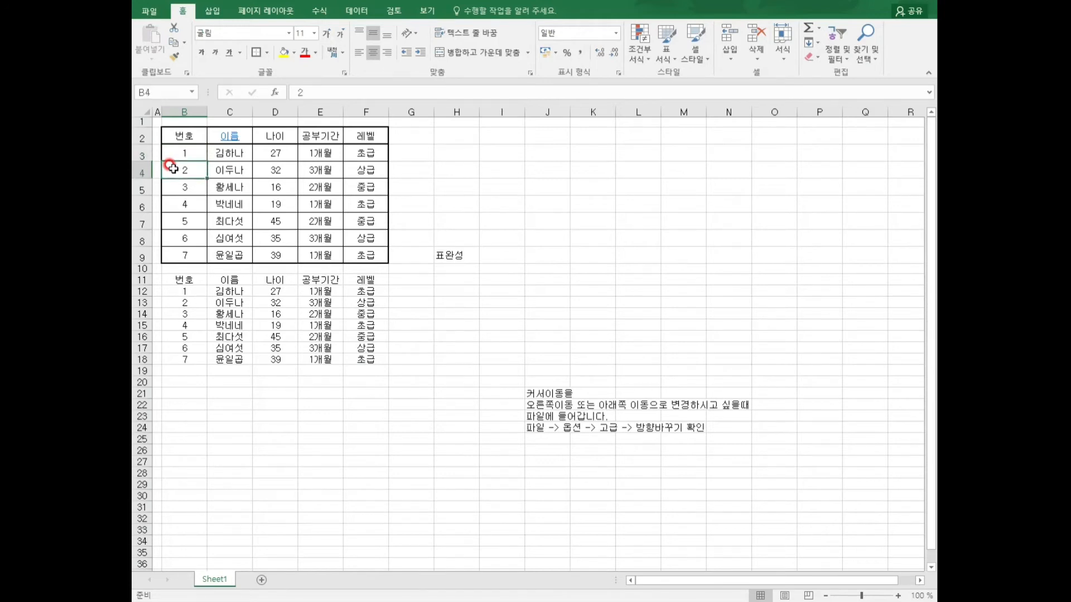
type("1")
key("Return")
left_click(192, 153)
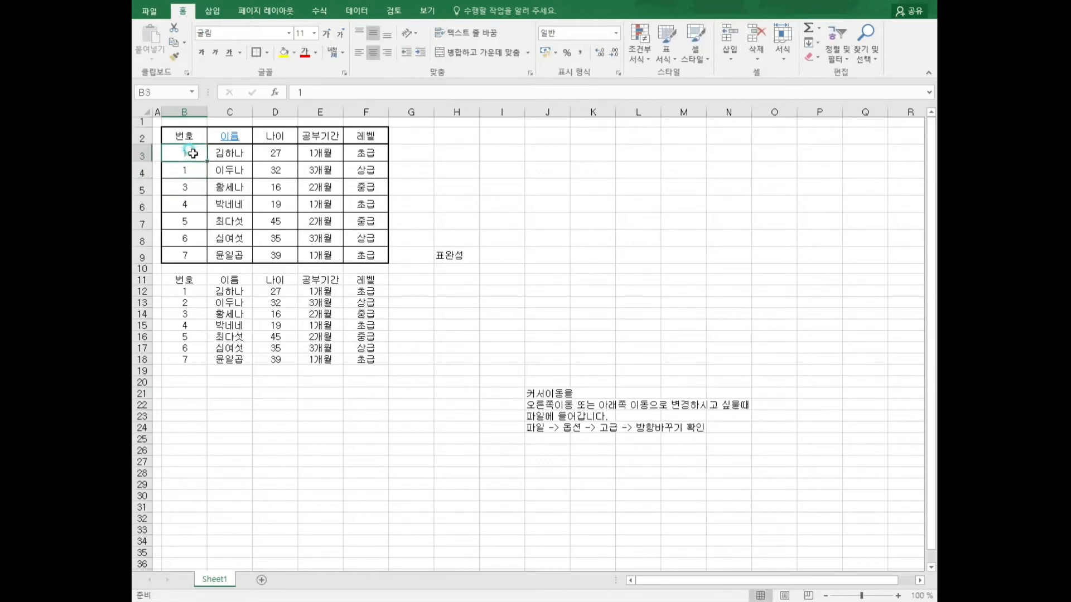
left_click_drag(191, 153, 196, 259)
left_click(347, 300)
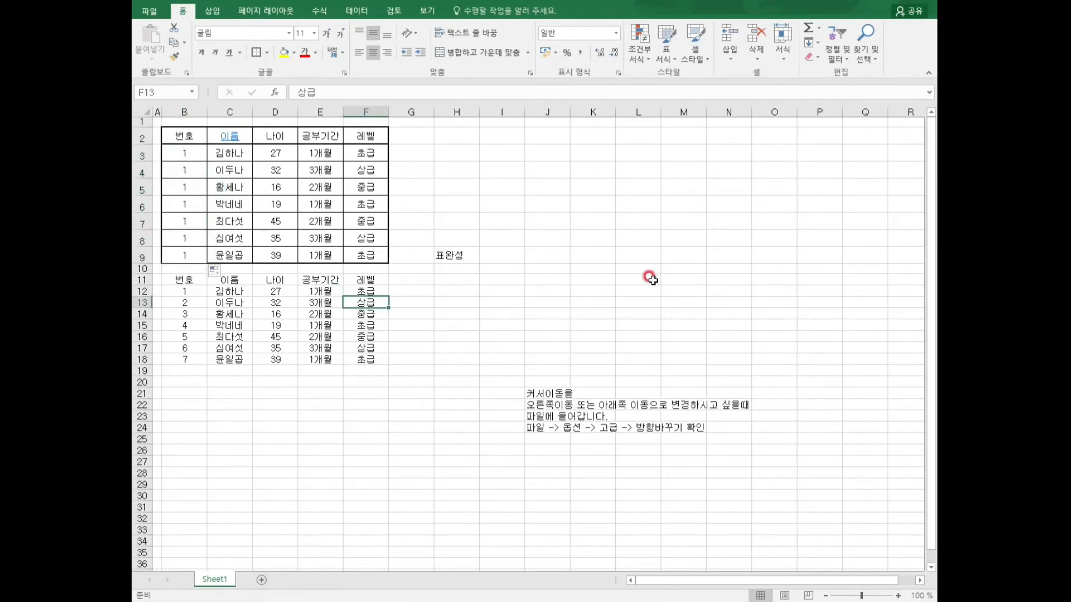
left_click(191, 255)
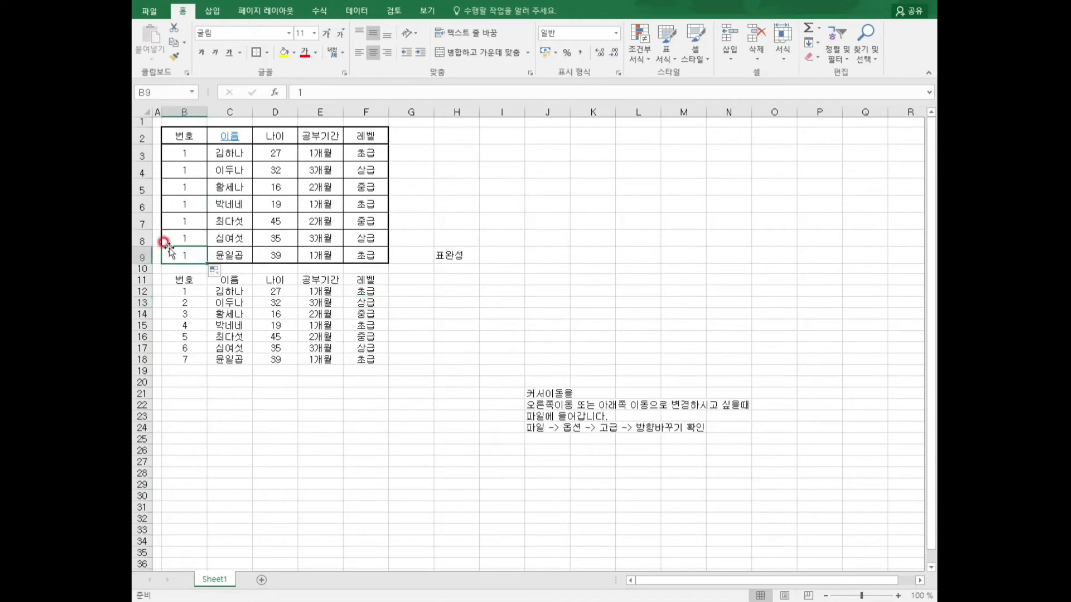
left_click(186, 137)
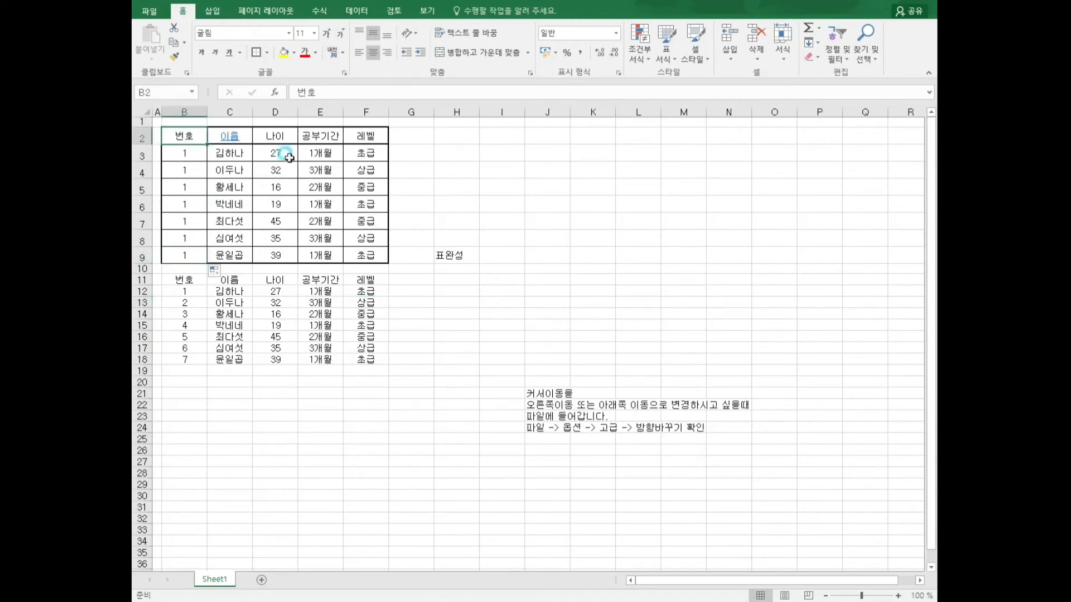
left_click_drag(289, 158, 368, 255)
left_click(520, 302)
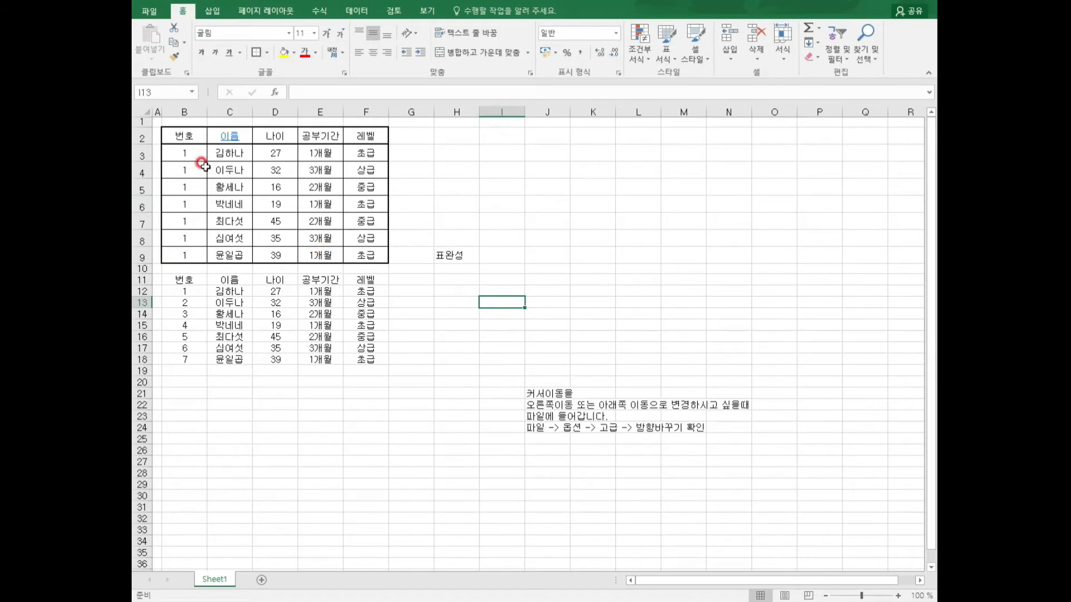
left_click(392, 324)
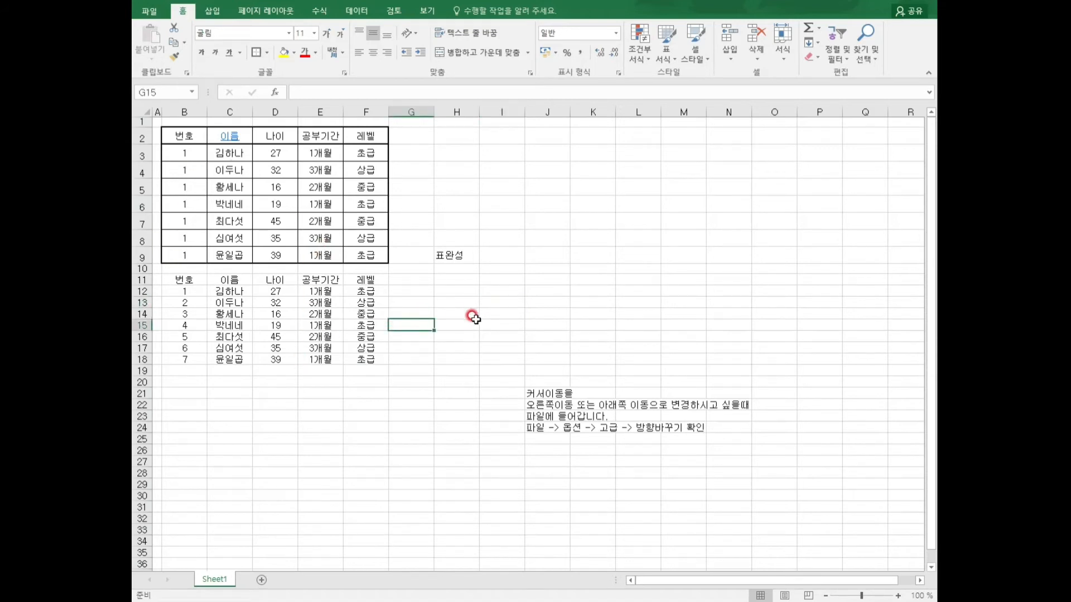
Enter the label 번호매기기 in cell H10, below the 표완성 label.
left_click(447, 270)
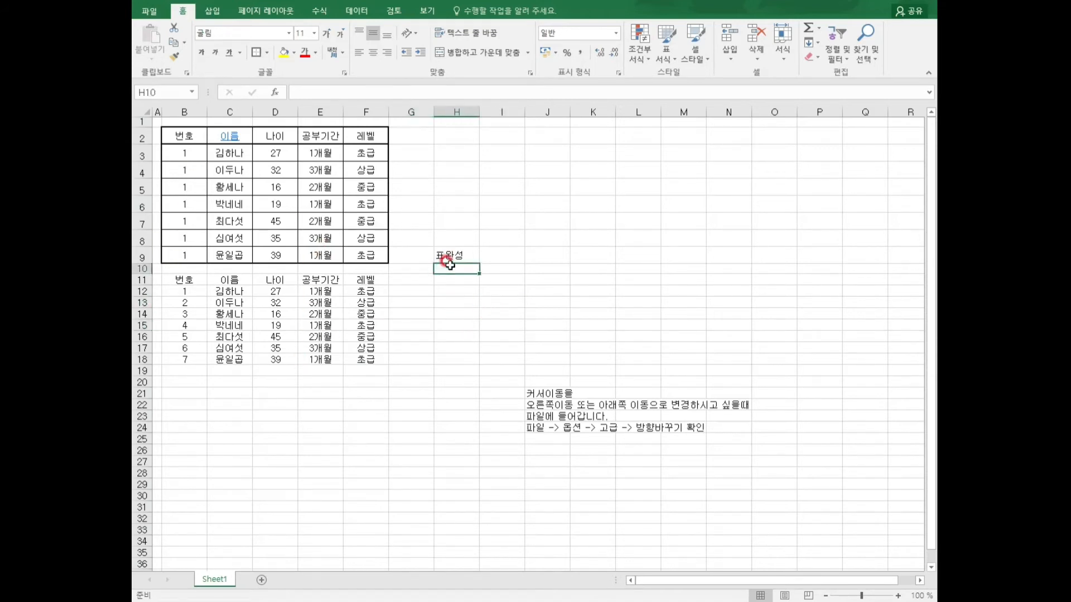
type("번호")
key("Return")
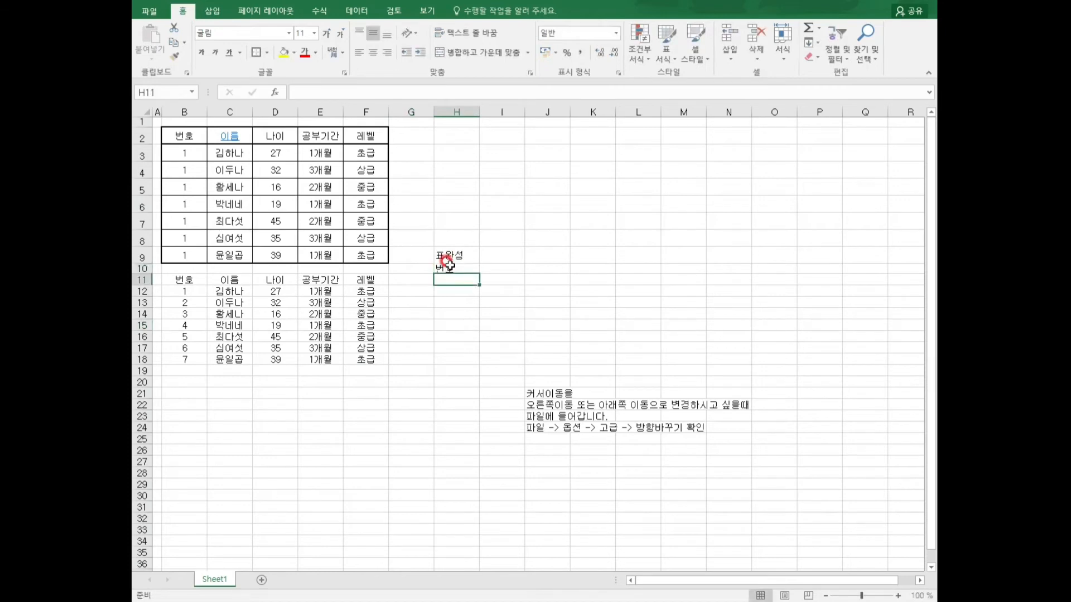
double_click(450, 266)
type("매기기")
left_click(554, 223)
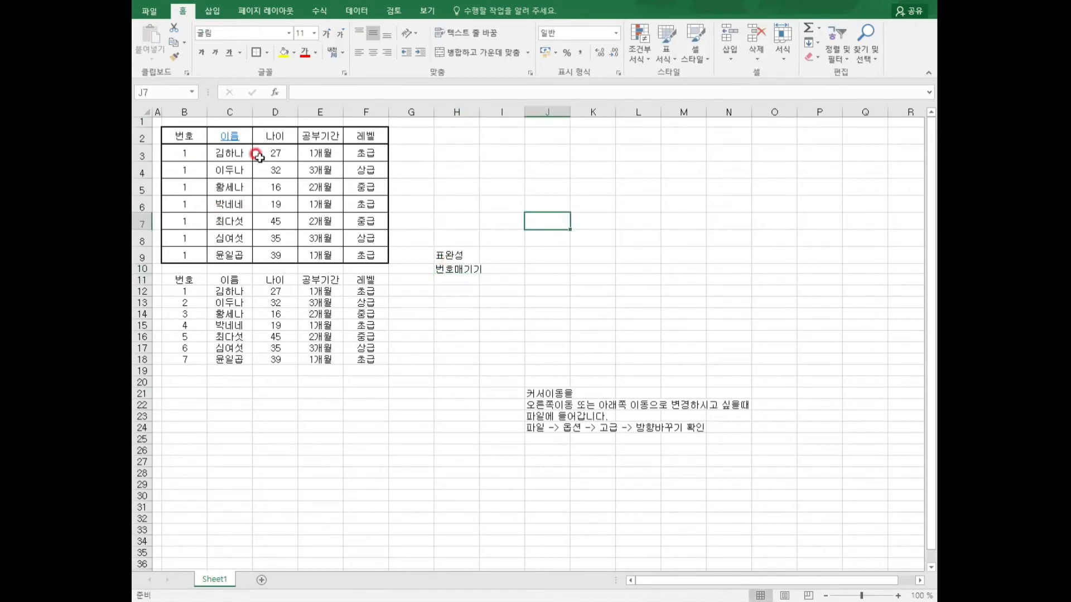
left_click(451, 279)
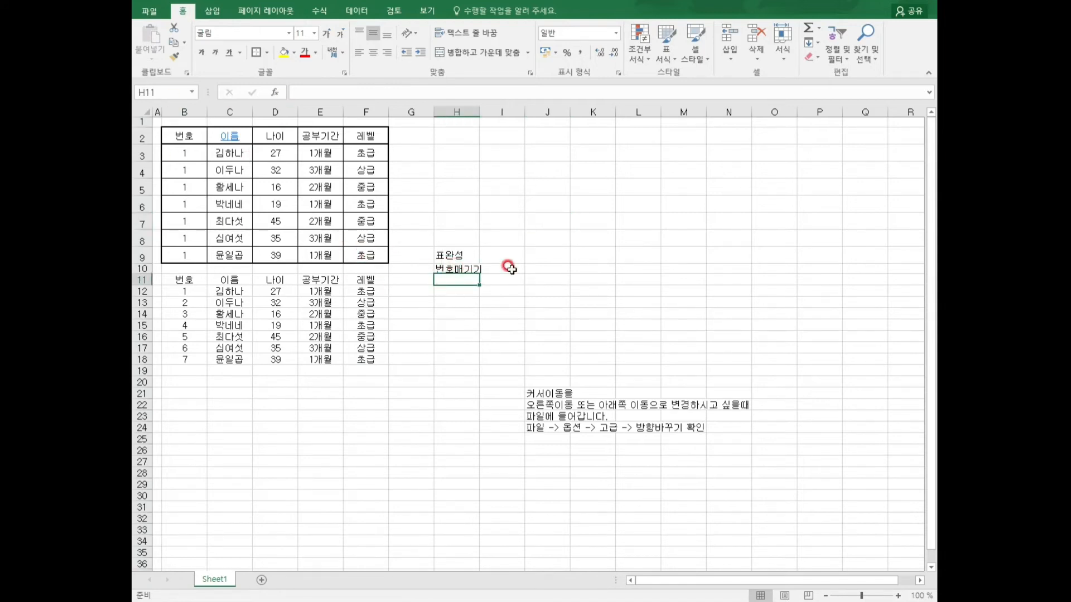
type("정려,")
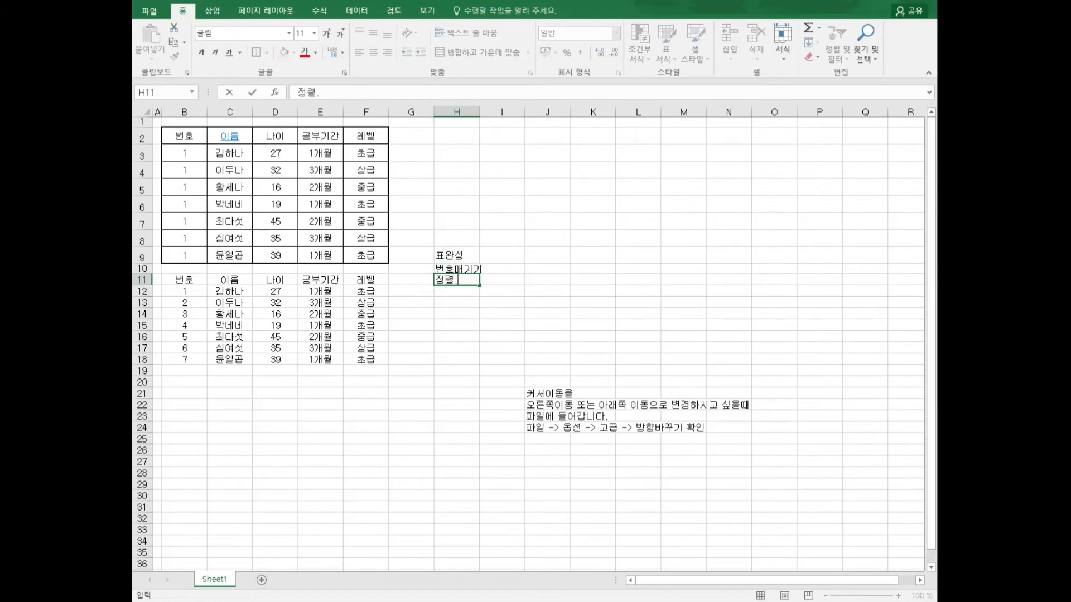
type("필터")
key("Return")
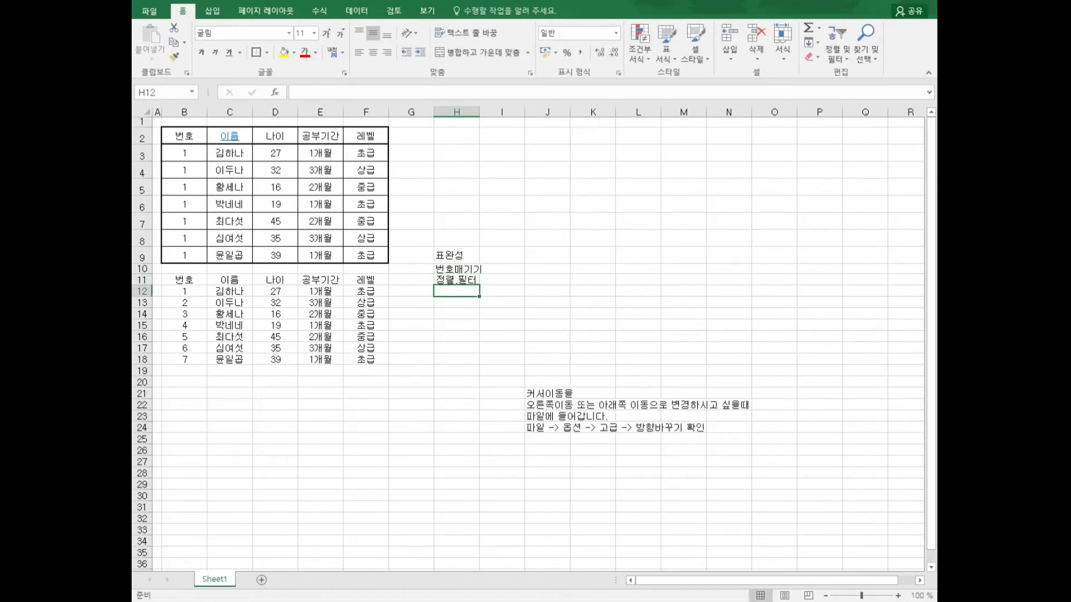
left_click(453, 281)
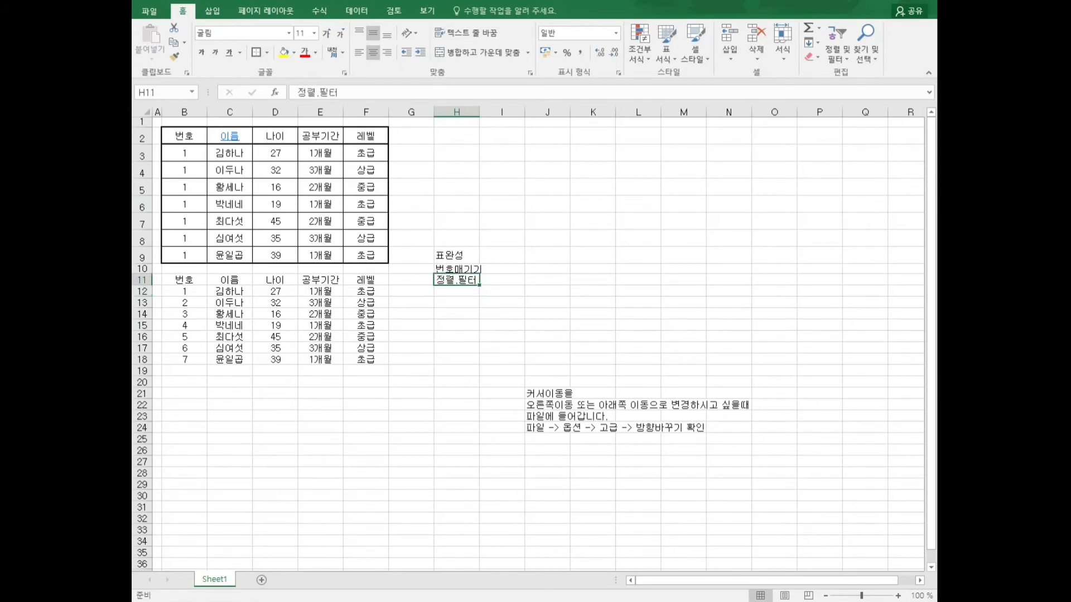
key("Delete")
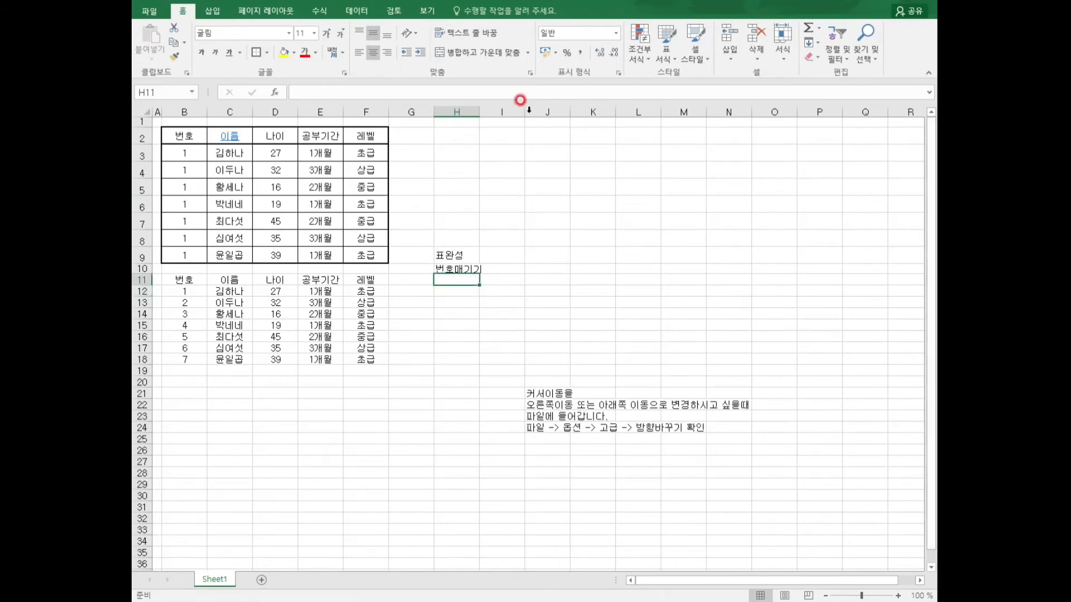
Delete the entire rows 11 to 19 that hold the unbordered copy of the table.
left_click(420, 164)
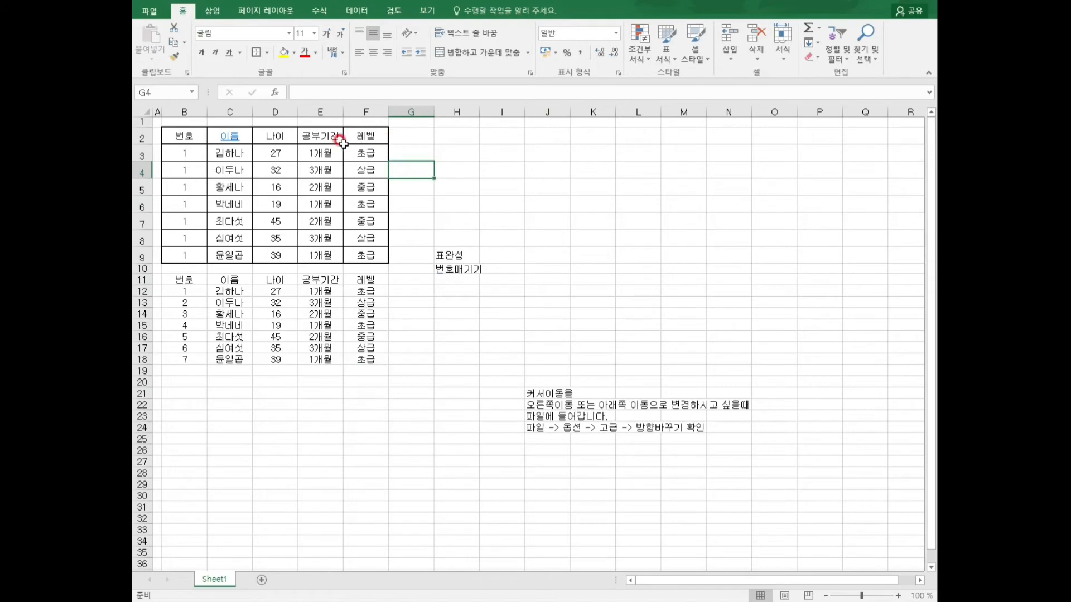
left_click_drag(179, 280, 367, 378)
right_click(364, 361)
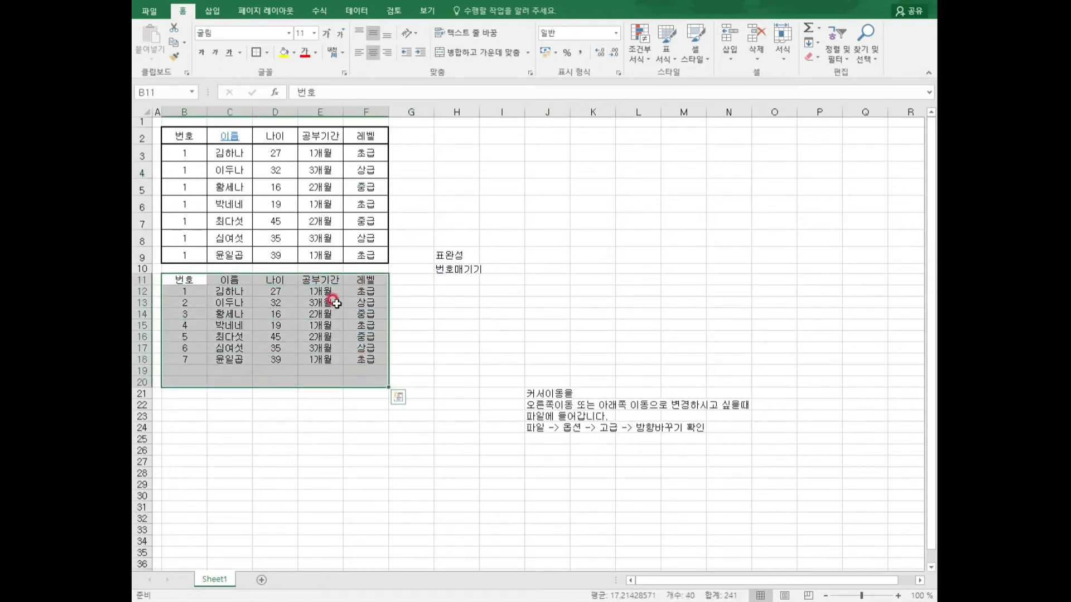
left_click_drag(184, 282, 363, 369)
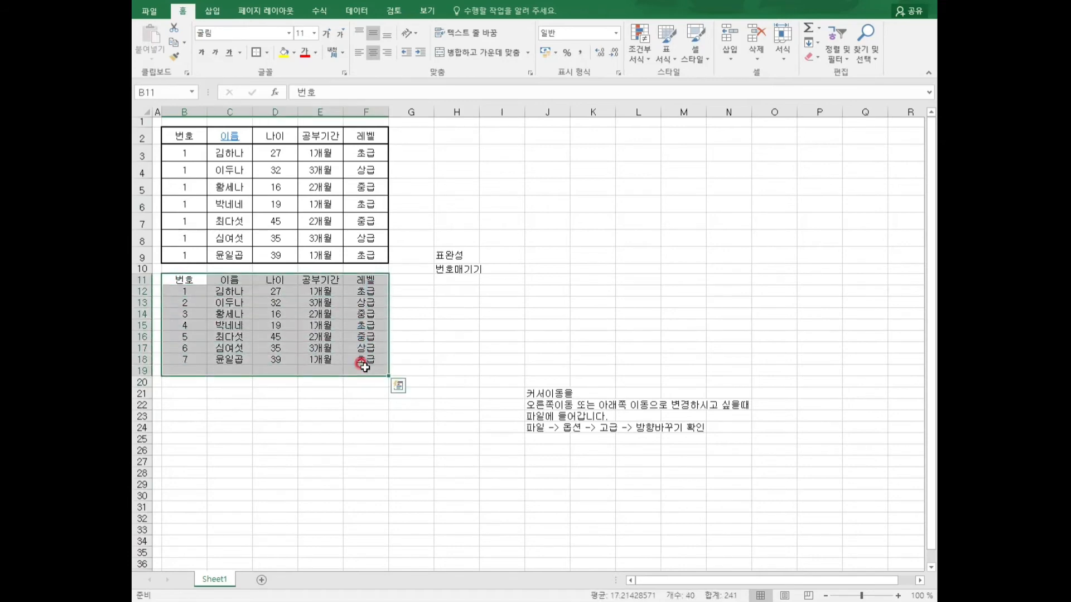
right_click(355, 309)
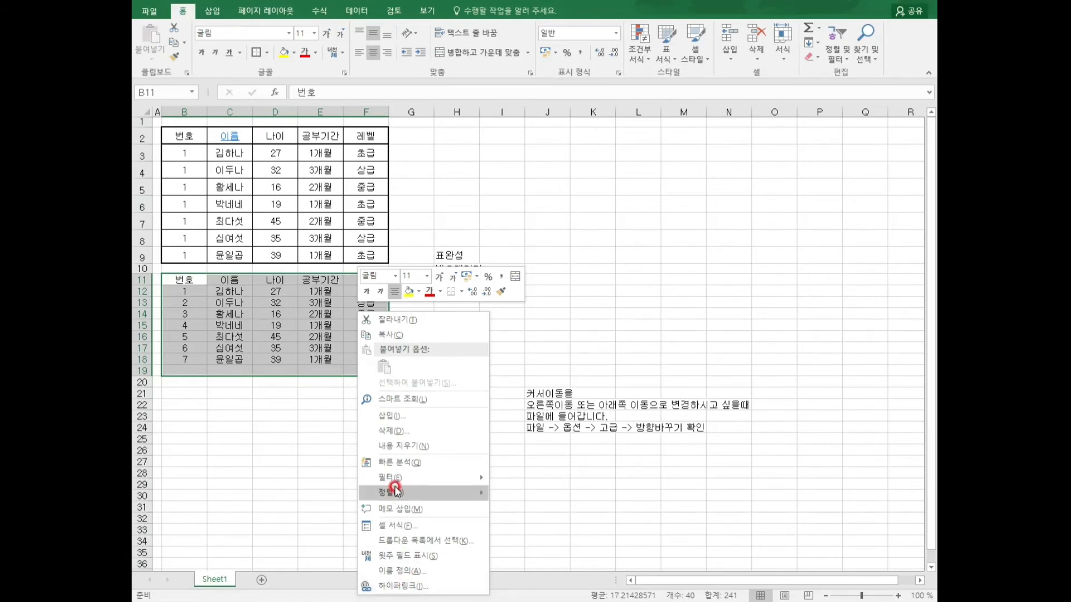
left_click(400, 431)
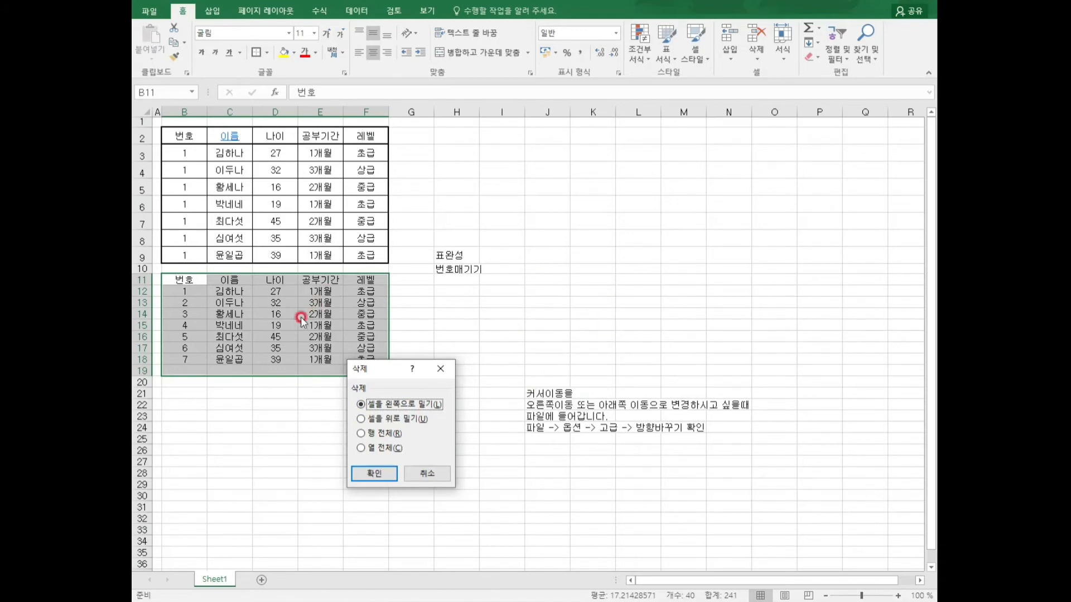
left_click(378, 436)
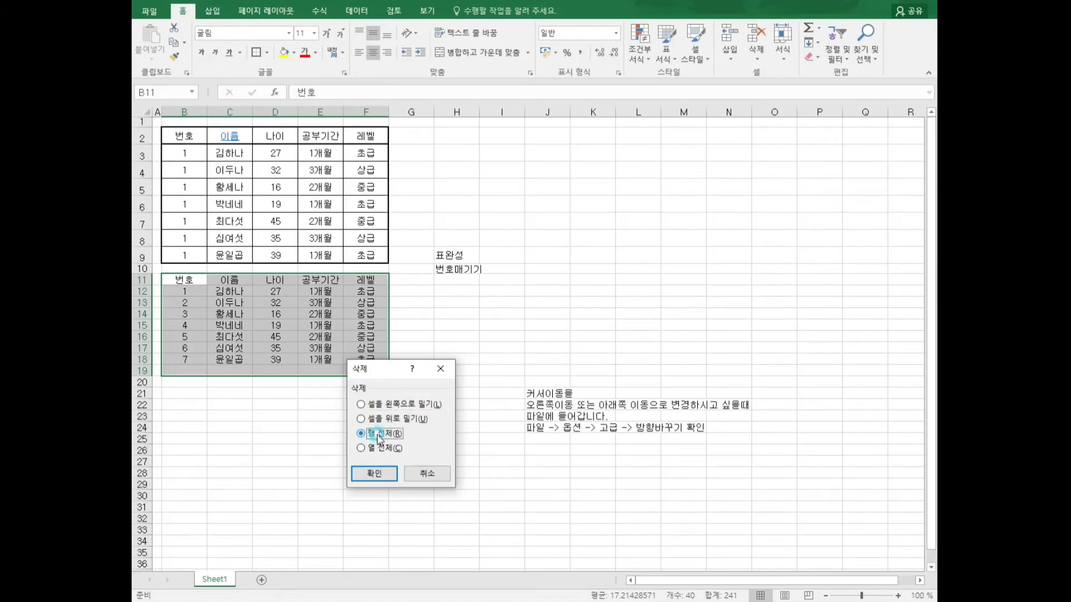
left_click(374, 473)
left_click(395, 473)
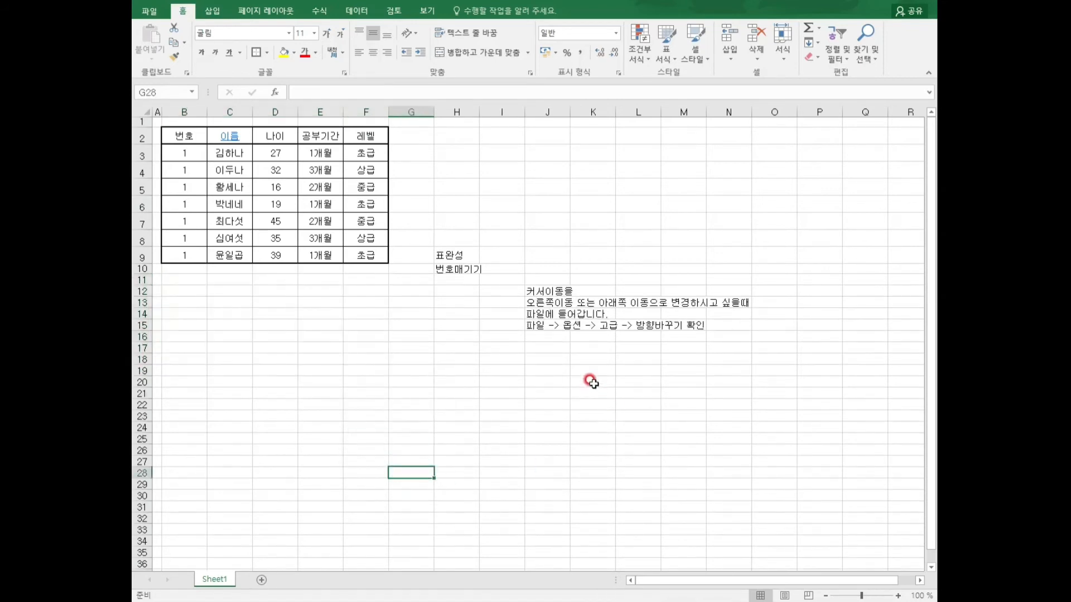
left_click(564, 259)
left_click(580, 449)
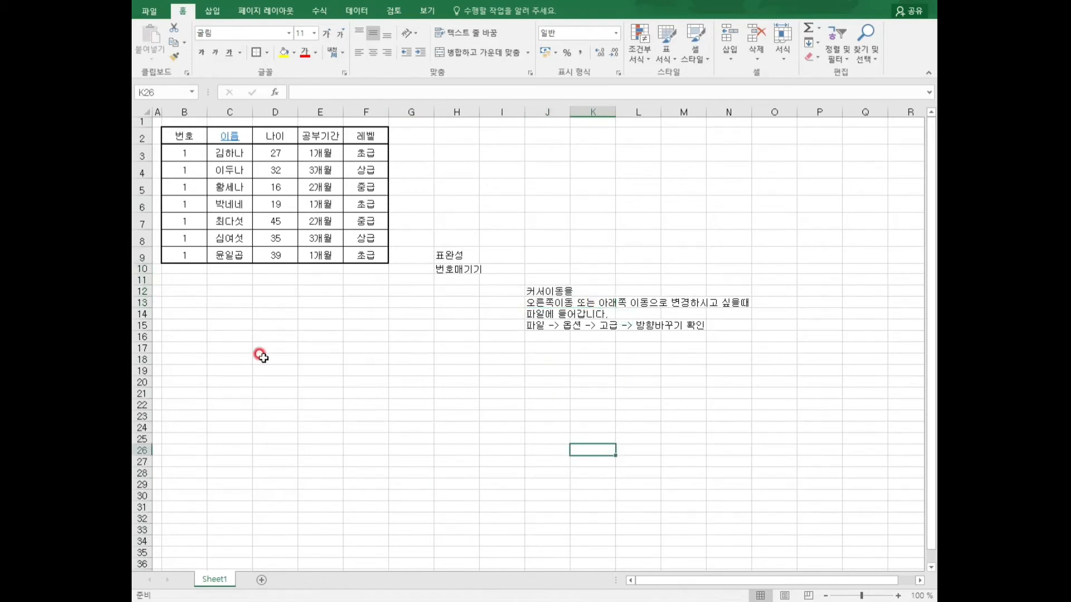
left_click(526, 391)
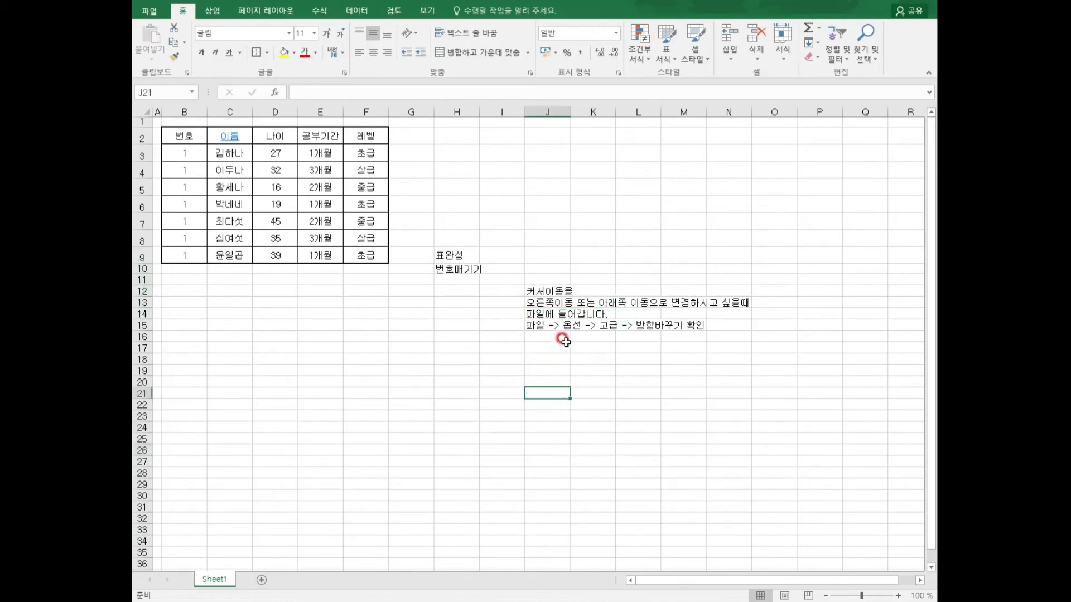
left_click_drag(561, 357, 536, 267)
left_click(719, 268)
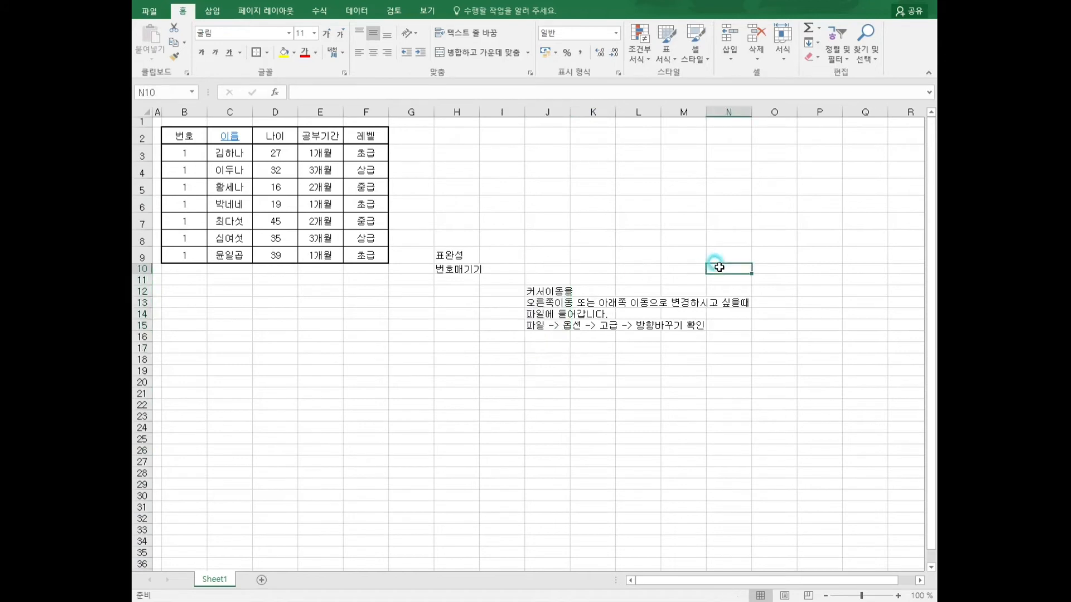
left_click(291, 403)
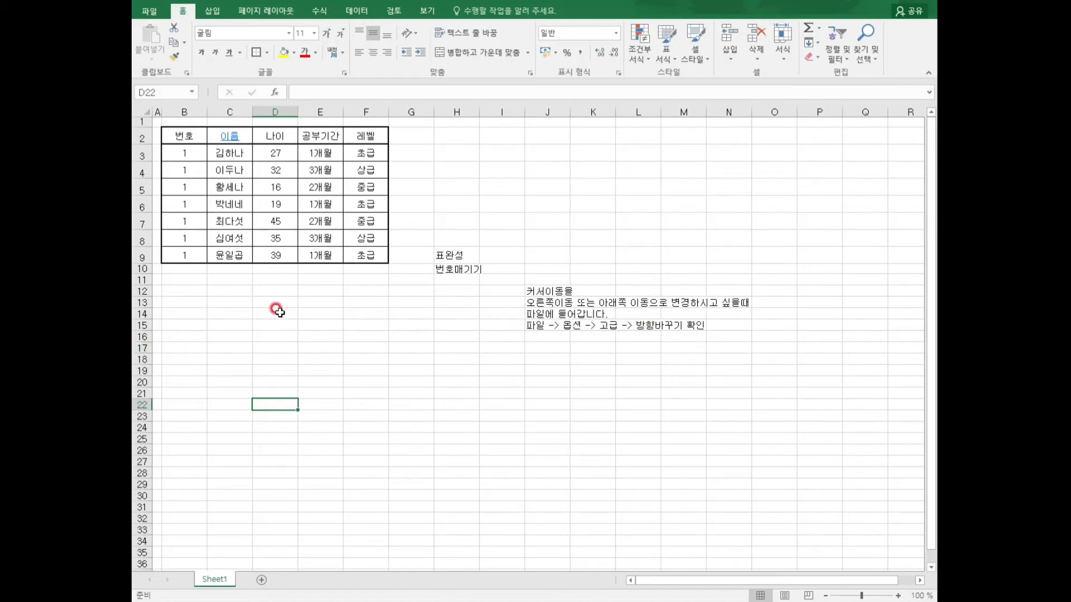
left_click(201, 303)
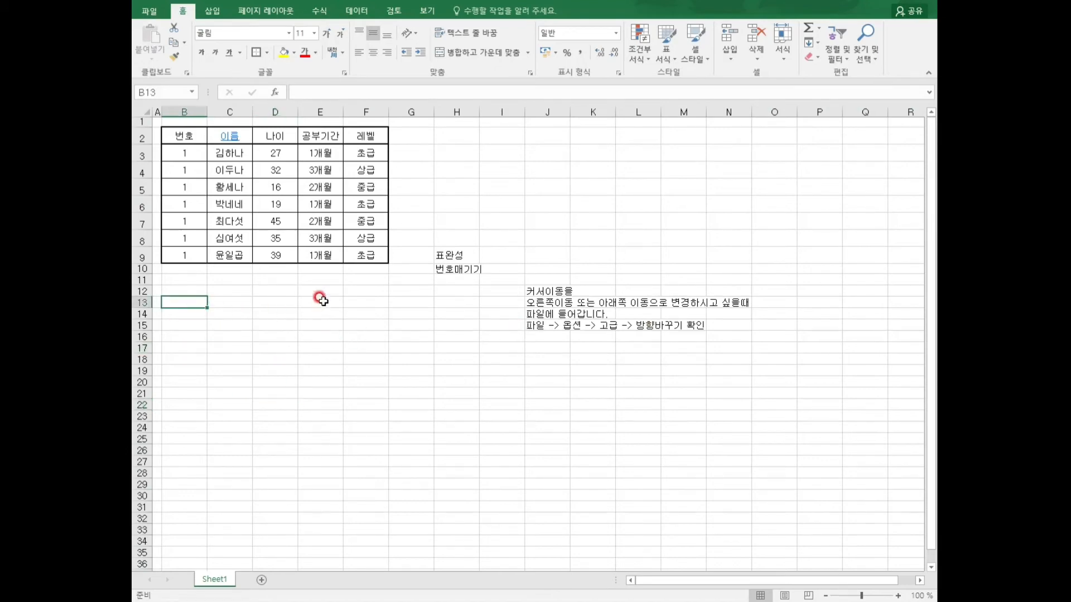
left_click(393, 311)
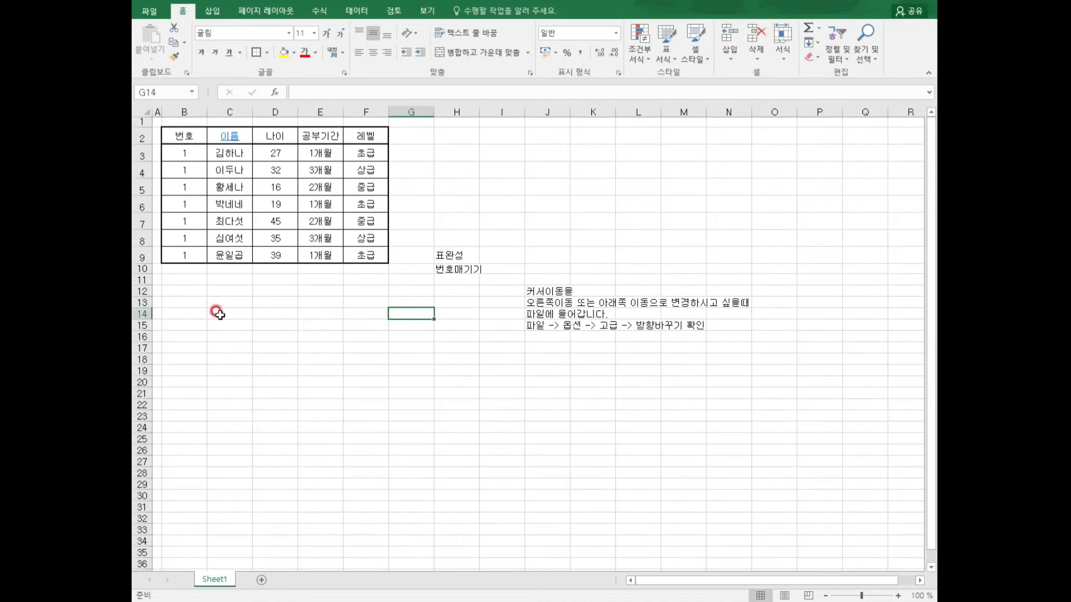
right_click(221, 294)
left_click(433, 332)
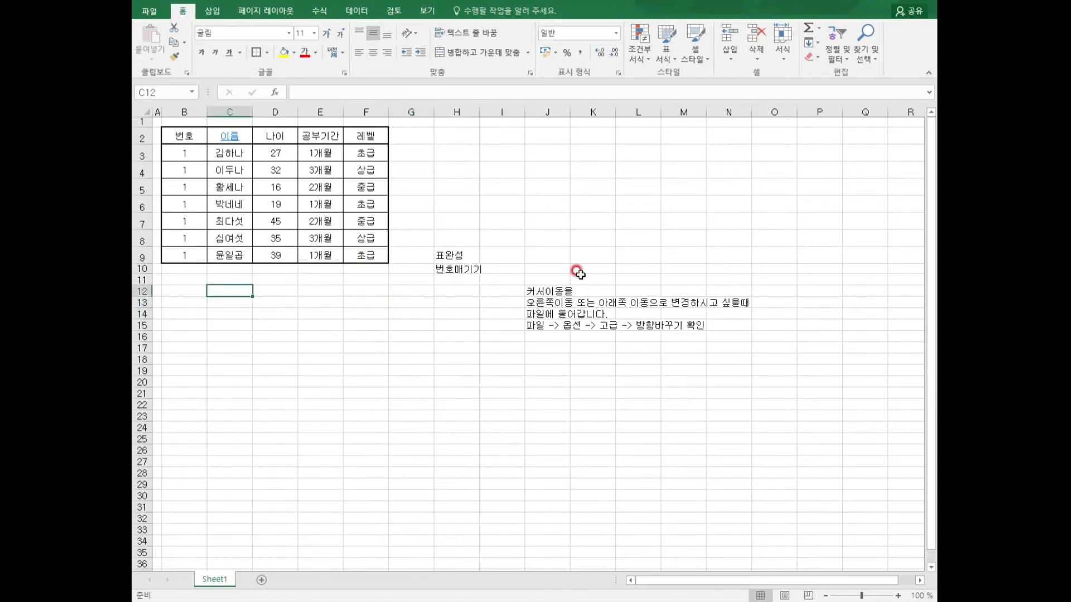
left_click(572, 240)
left_click(558, 237)
Enter the sample numbers 1 in J3, 2 in J5 and 3 in J7.
left_click(558, 150)
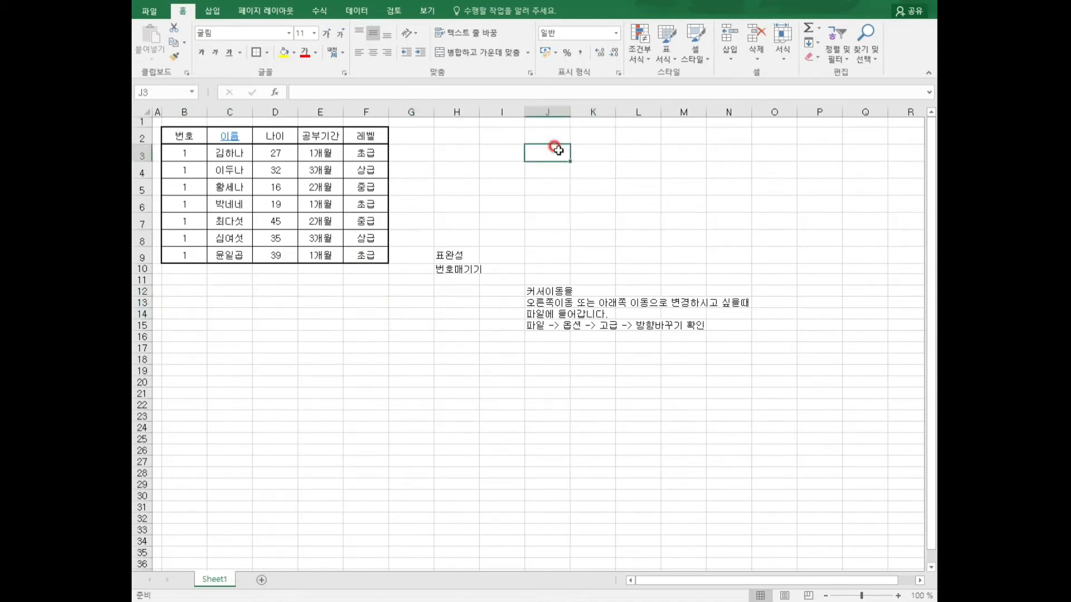
type("1")
left_click(555, 184)
type("2")
left_click(558, 221)
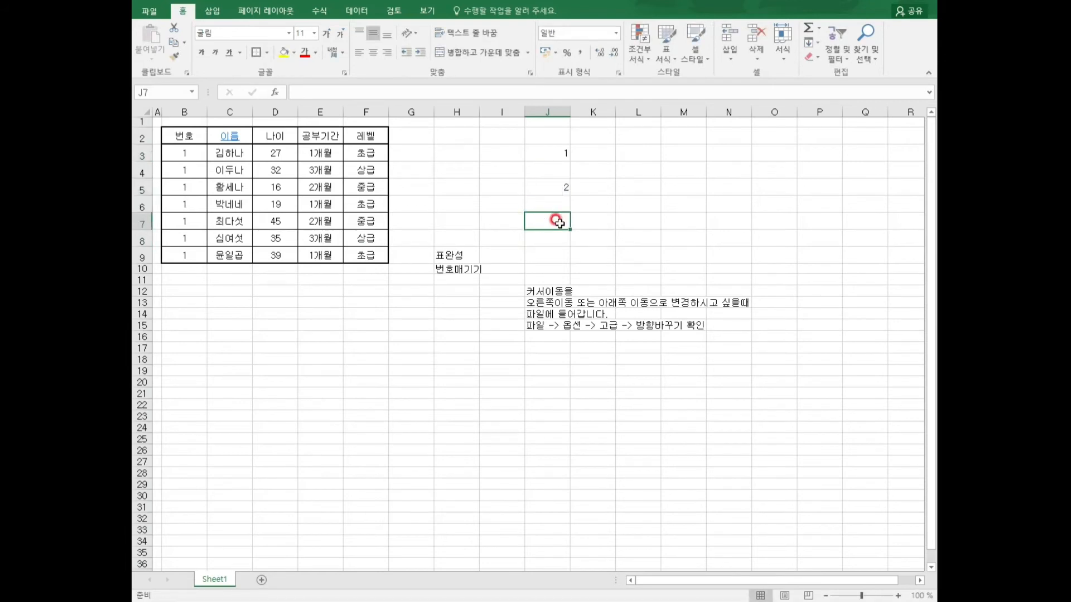
type("3")
Enter the sample numbers 3 in L5, 2 in L7 and 1 in K5.
left_click(618, 222)
left_click(655, 186)
type("3")
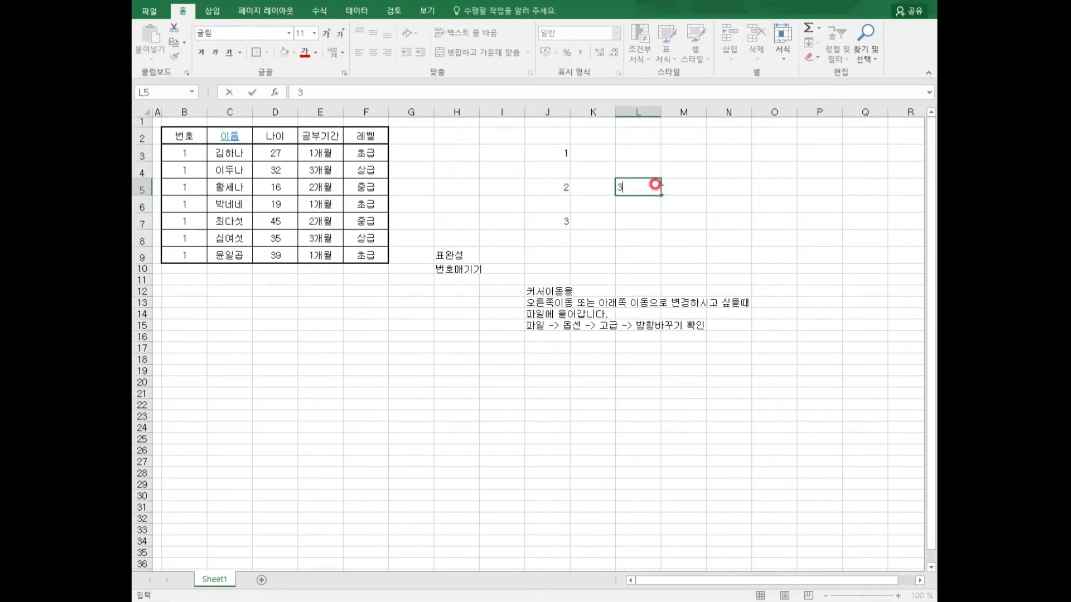
left_click(635, 221)
type("2")
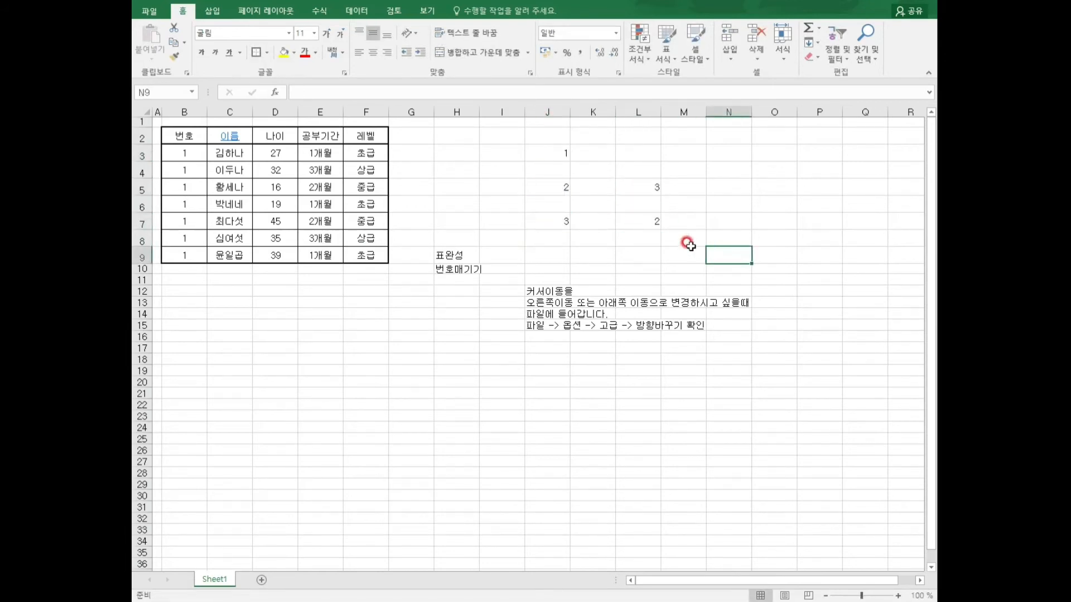
left_click(566, 187)
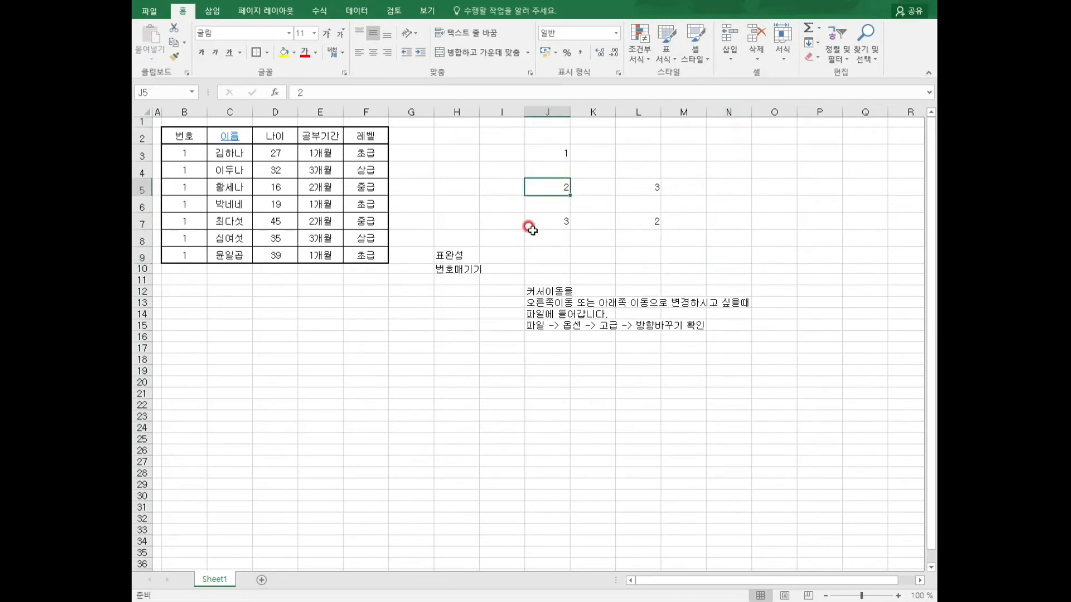
left_click(584, 185)
type("1")
left_click(664, 251)
Clear the contents of cell J5 without shifting the neighbouring cells.
right_click(545, 189)
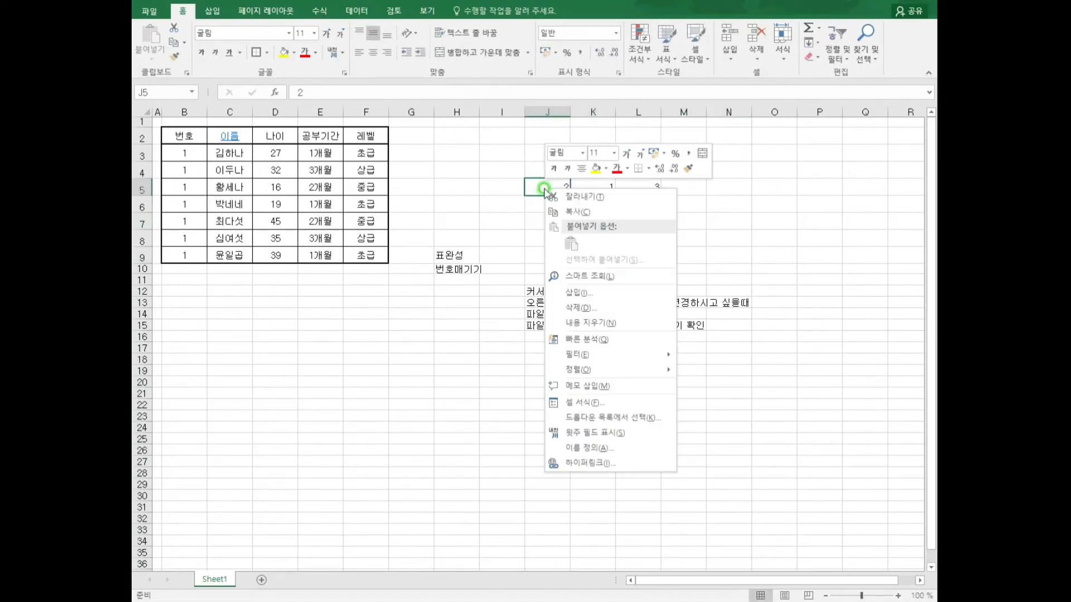
left_click(569, 307)
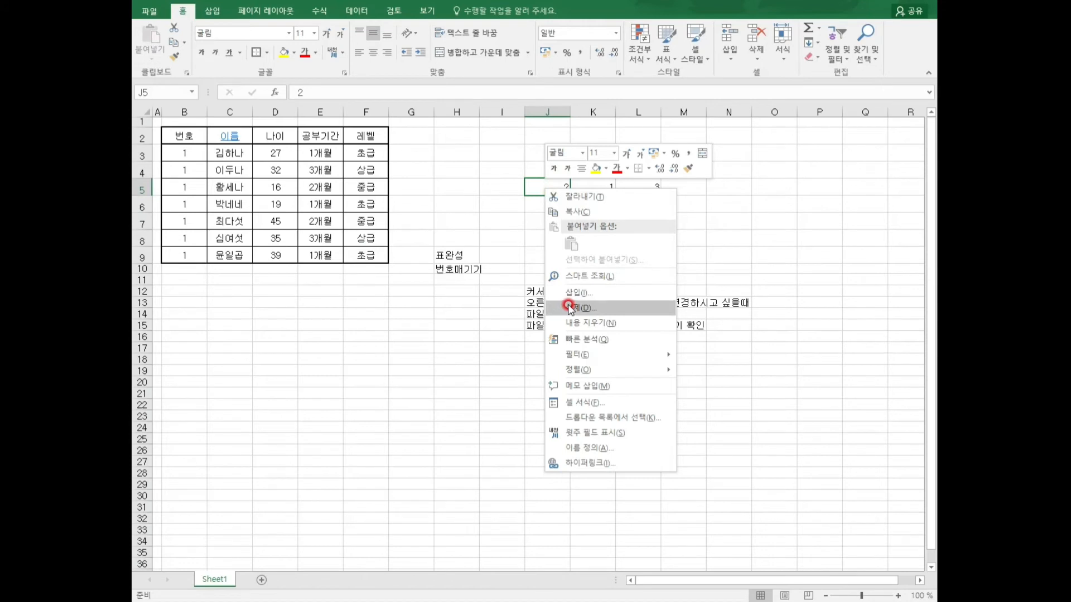
left_click(740, 191)
left_click(601, 181)
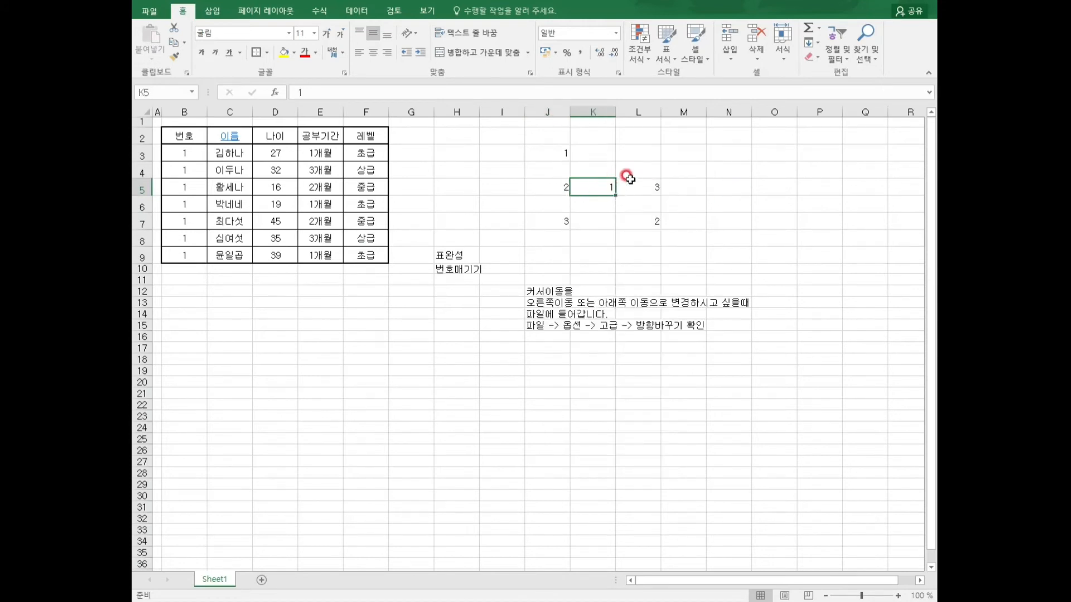
left_click(548, 185)
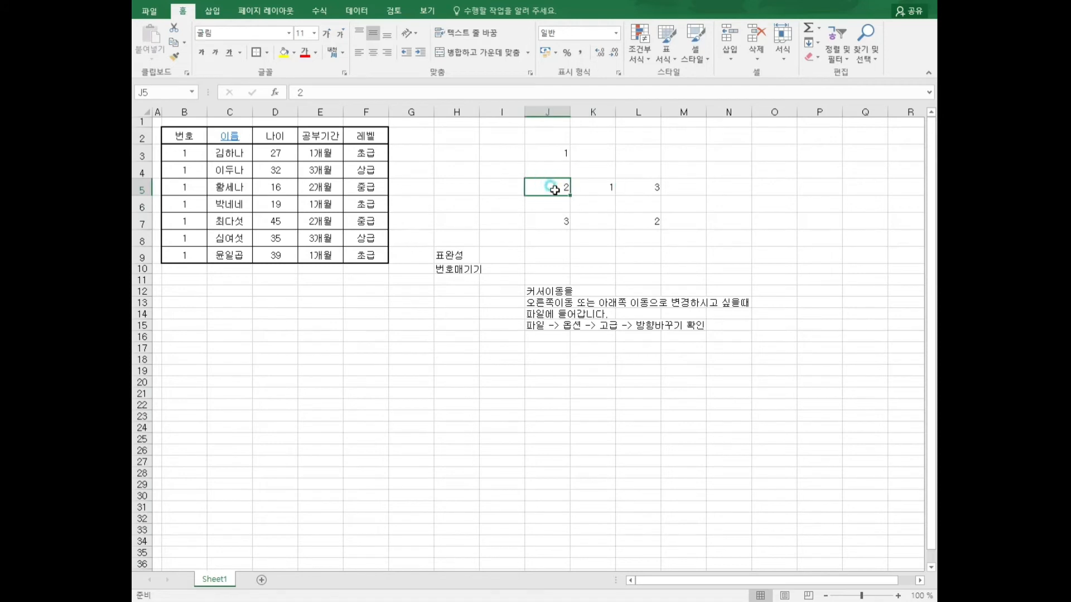
right_click(555, 191)
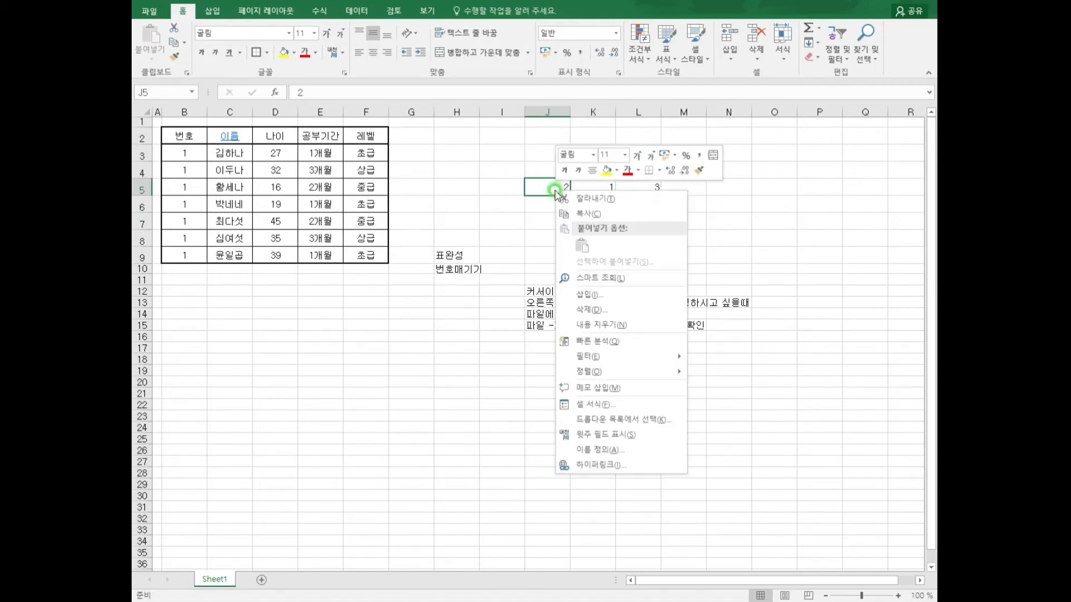
left_click(593, 325)
left_click(804, 291)
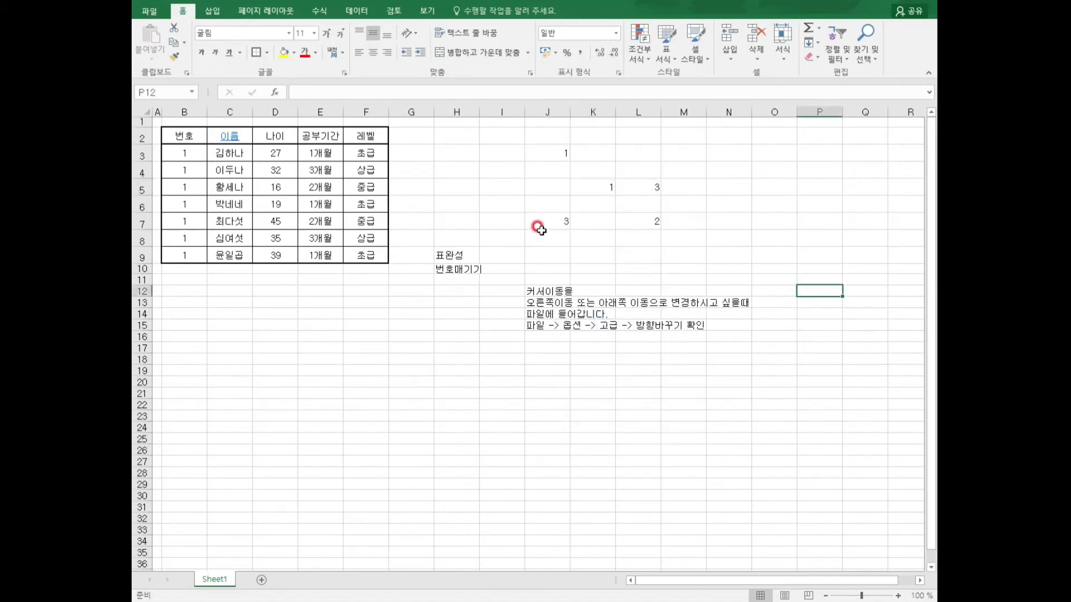
Enter 2 in cell J5 again.
right_click(554, 190)
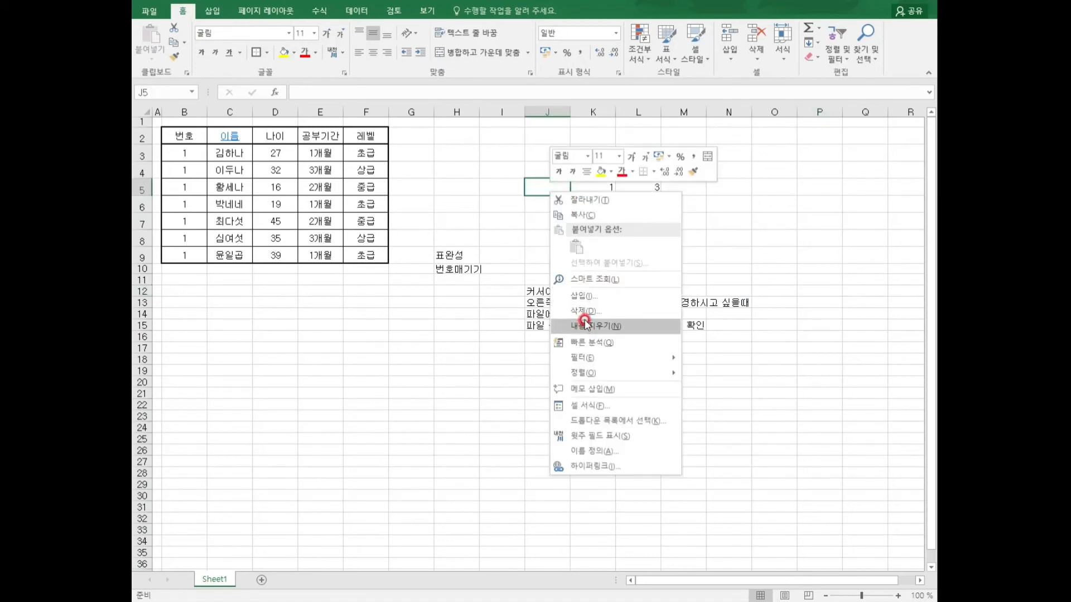
left_click(585, 325)
left_click(584, 316)
right_click(557, 187)
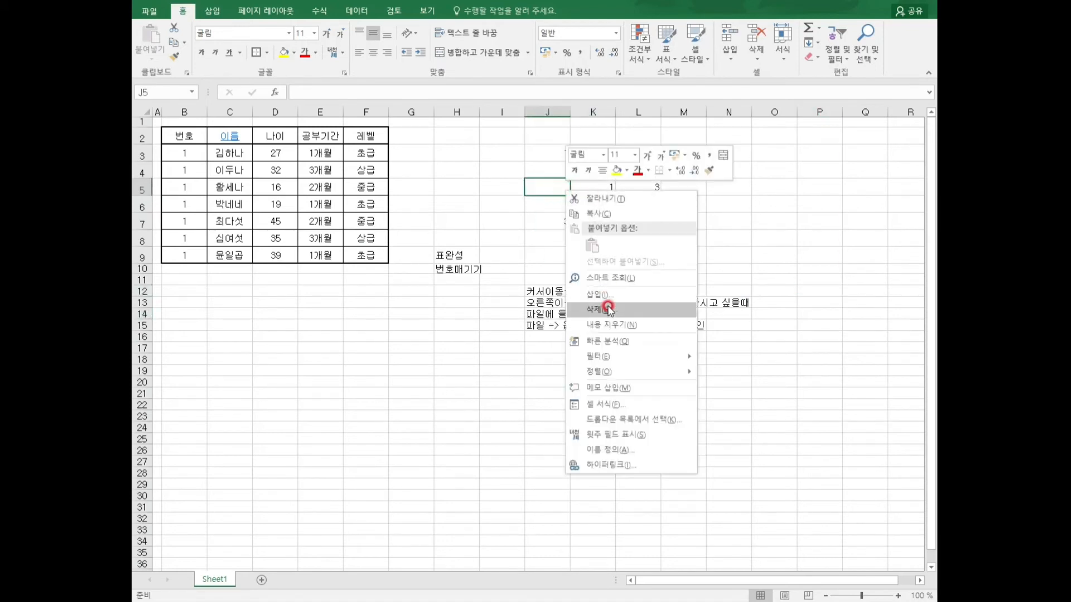
left_click(526, 189)
type("2")
key("Return")
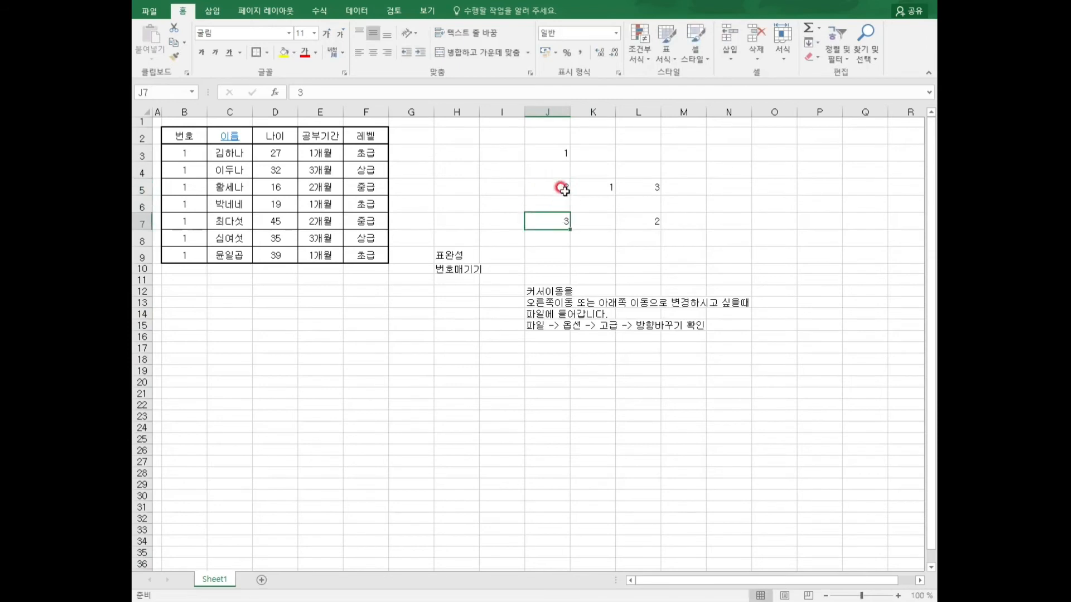
Delete cell J5 with the option that shifts the cells below it up.
right_click(565, 190)
left_click(613, 309)
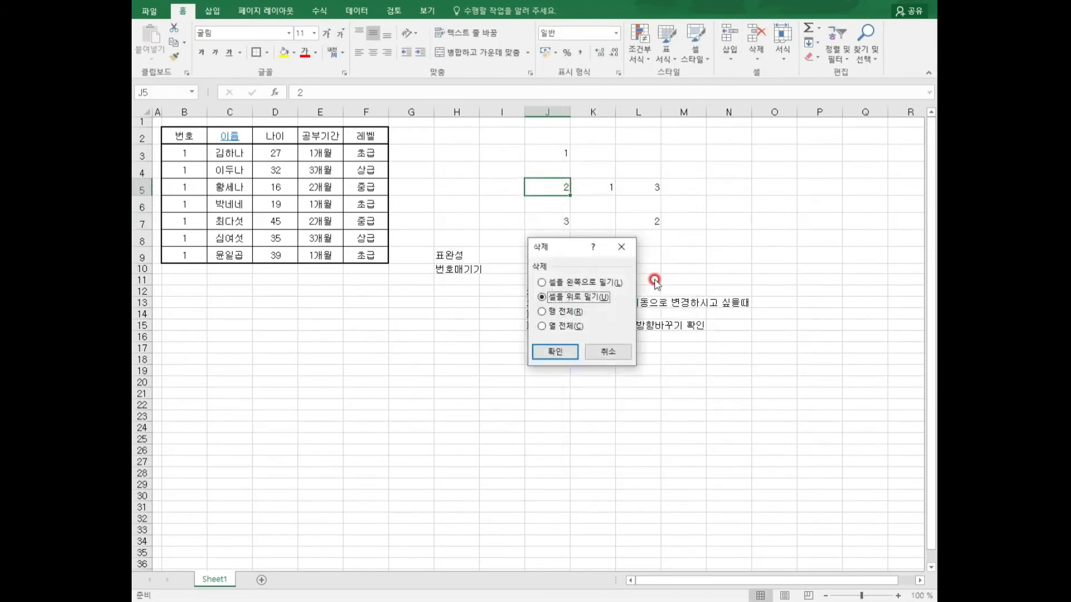
left_click(566, 353)
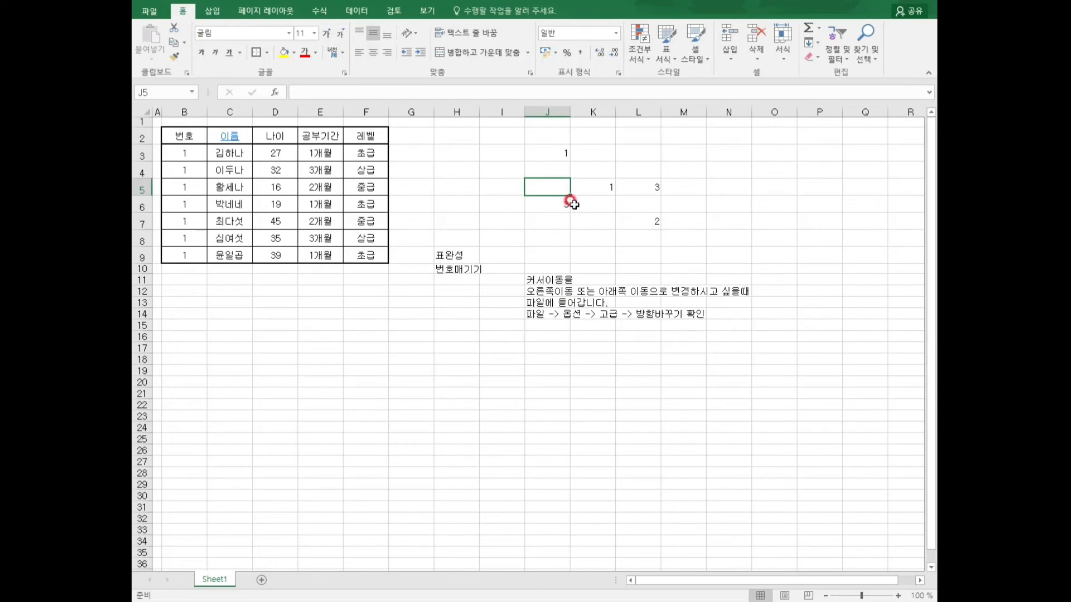
Undo the last deletion of J5 and delete that cell again with the option that shifts cells left.
key("ctrl+z")
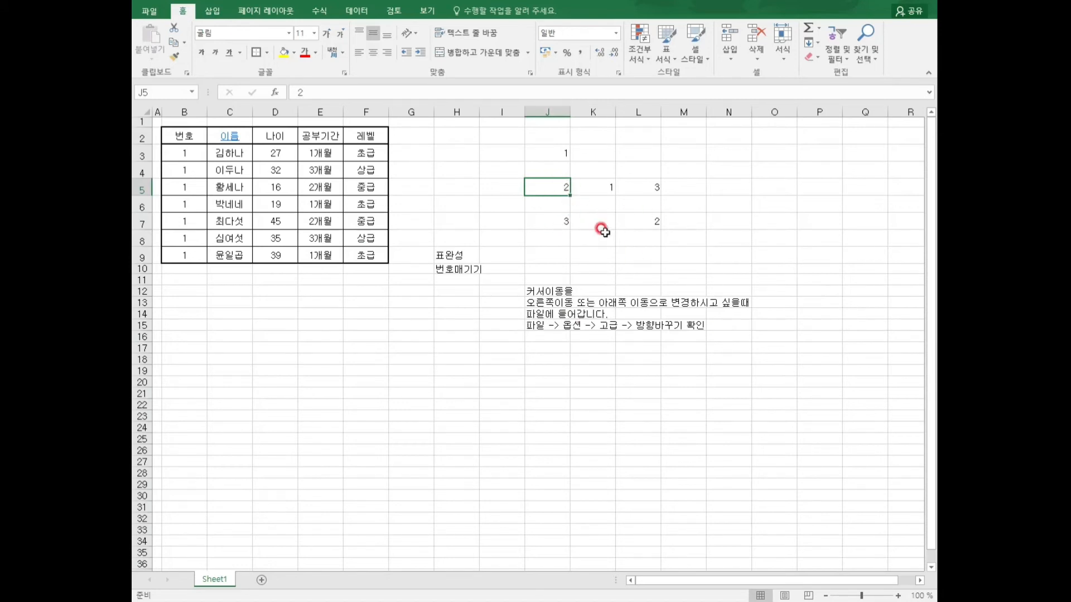
right_click(549, 184)
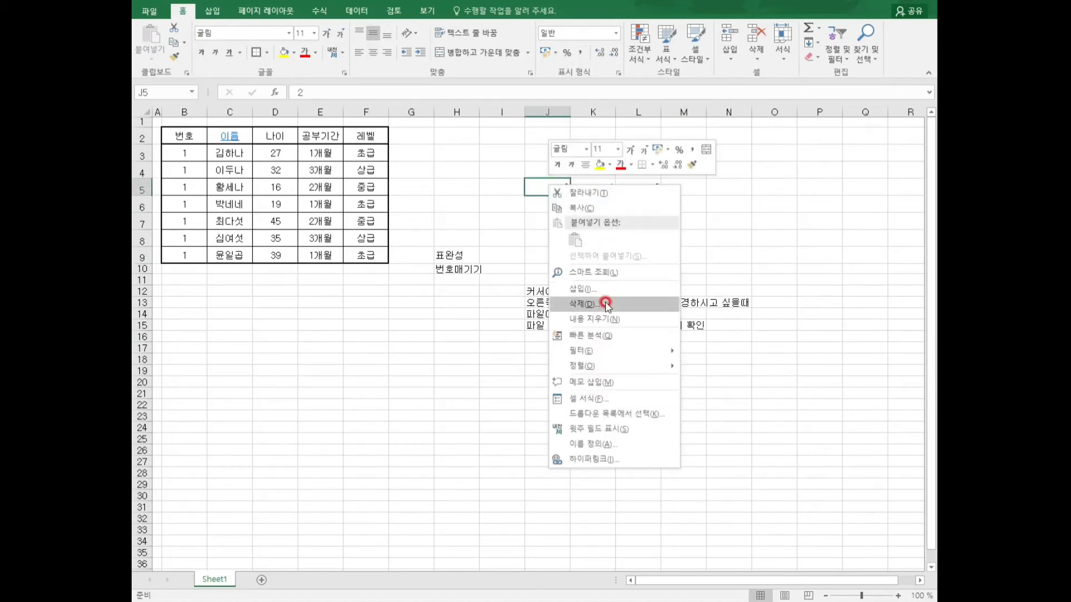
left_click(608, 306)
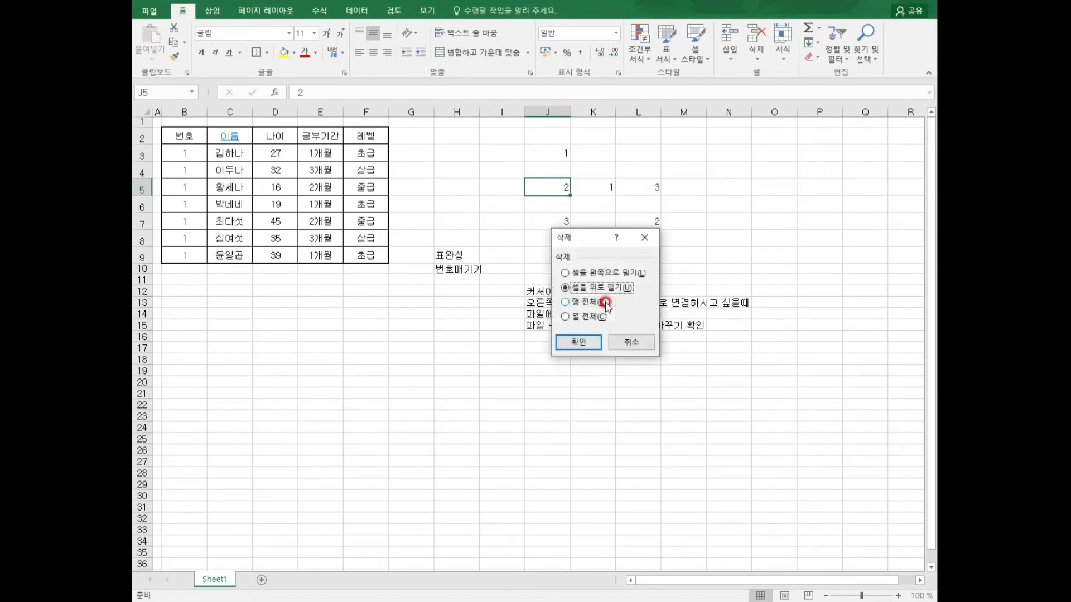
left_click(594, 274)
left_click(578, 342)
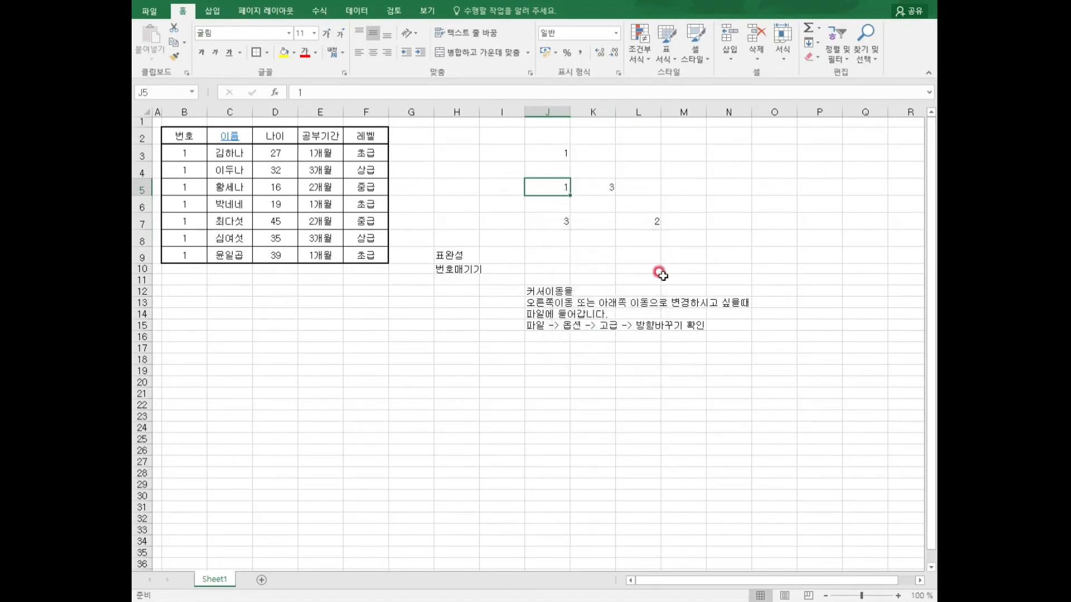
Clear the contents of cell J5 so that the neighbouring cells do not shift.
right_click(558, 189)
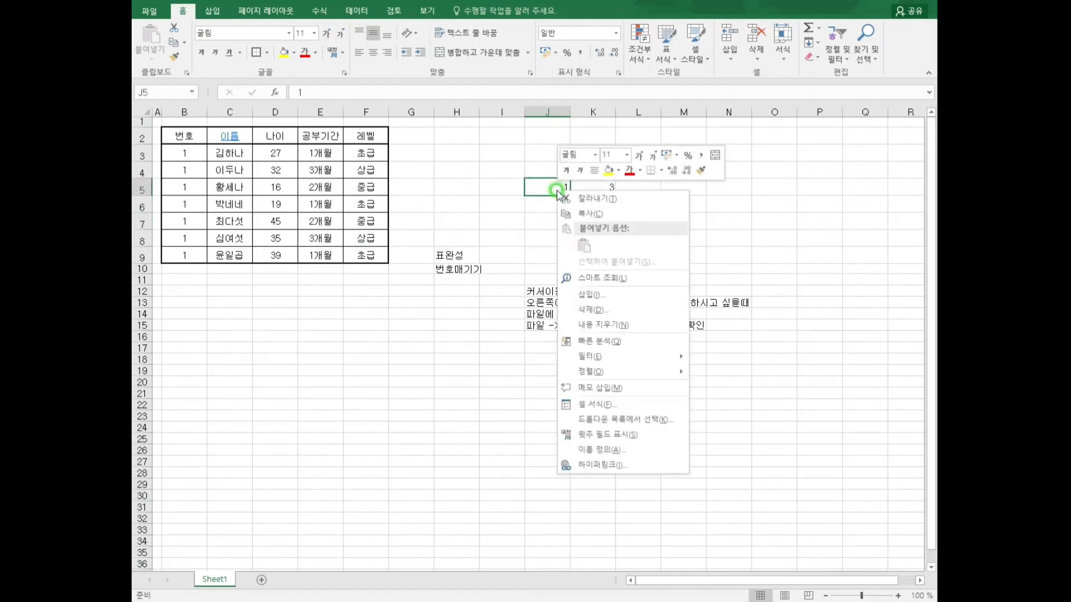
left_click(629, 325)
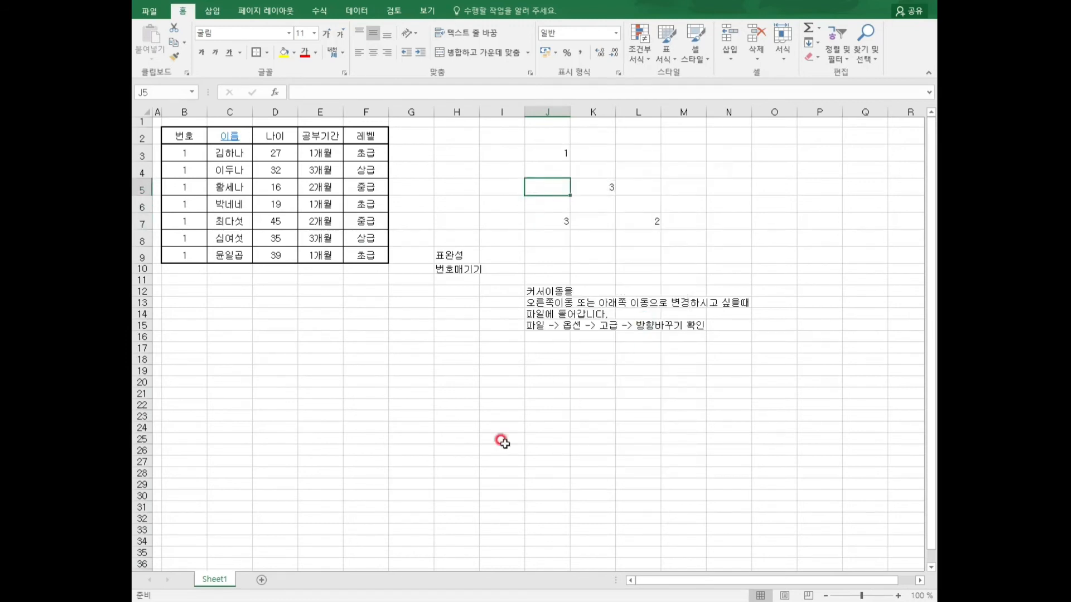
left_click_drag(477, 449, 502, 449)
left_click(348, 415)
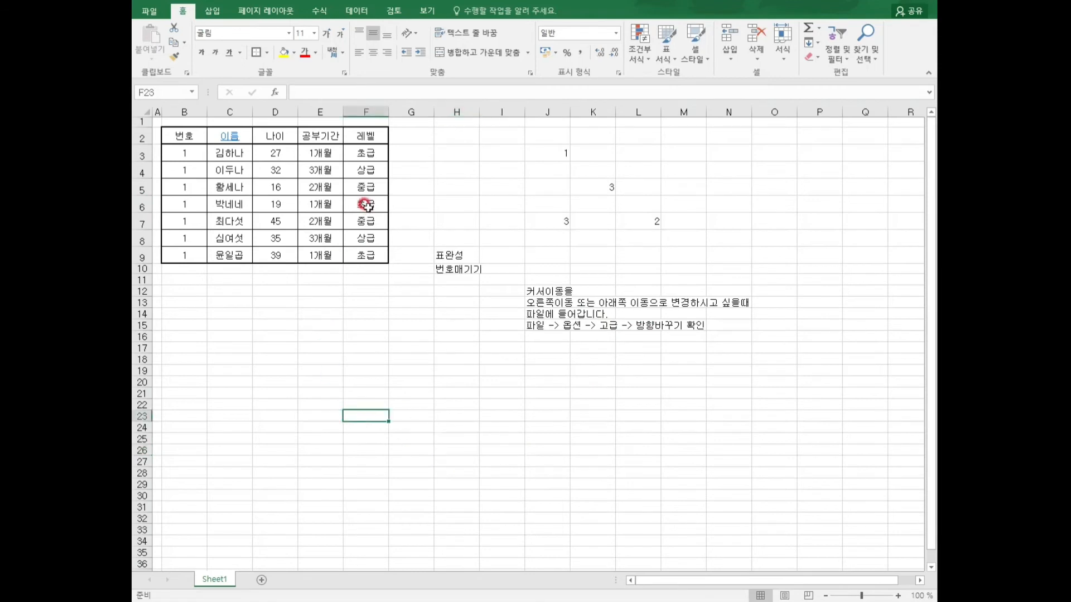
left_click(473, 188)
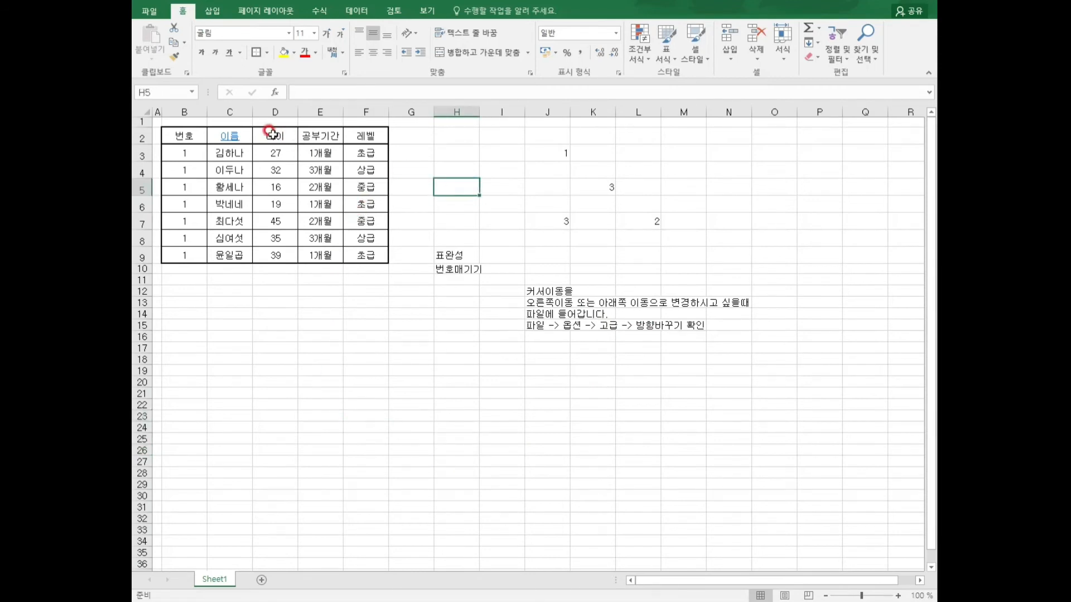
Clear the header text in cell B2 of the bordered table.
left_click(184, 136)
key("Delete")
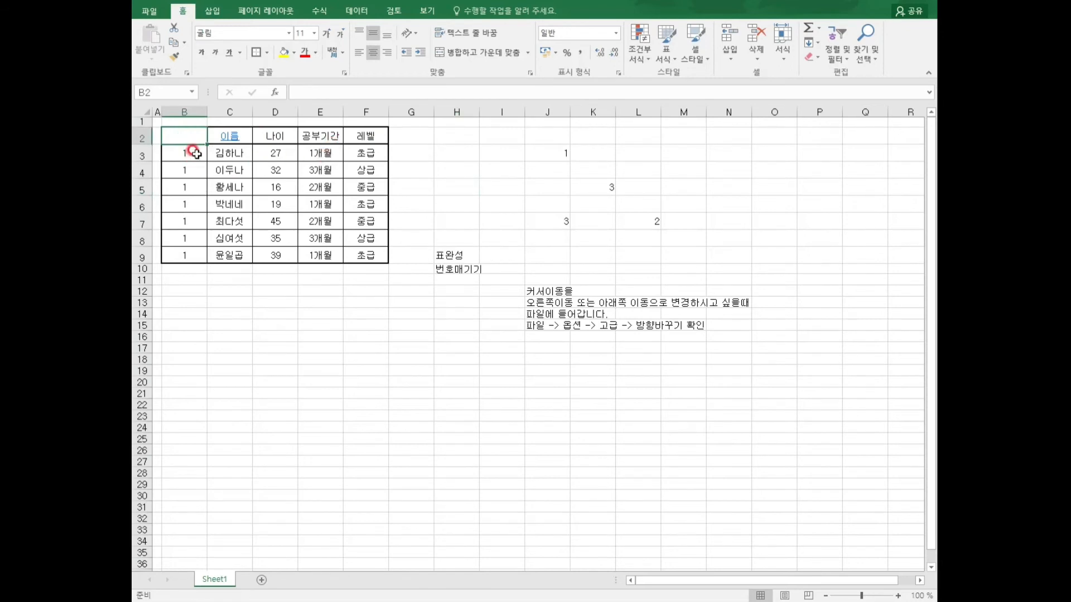
left_click(228, 137)
left_click_drag(182, 136, 228, 137)
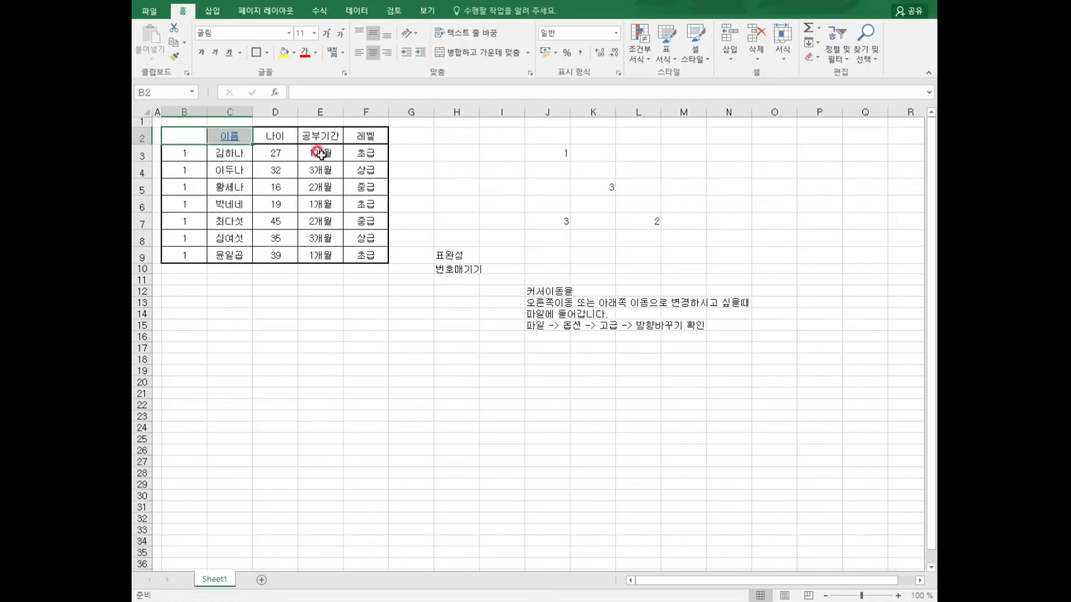
left_click(280, 313)
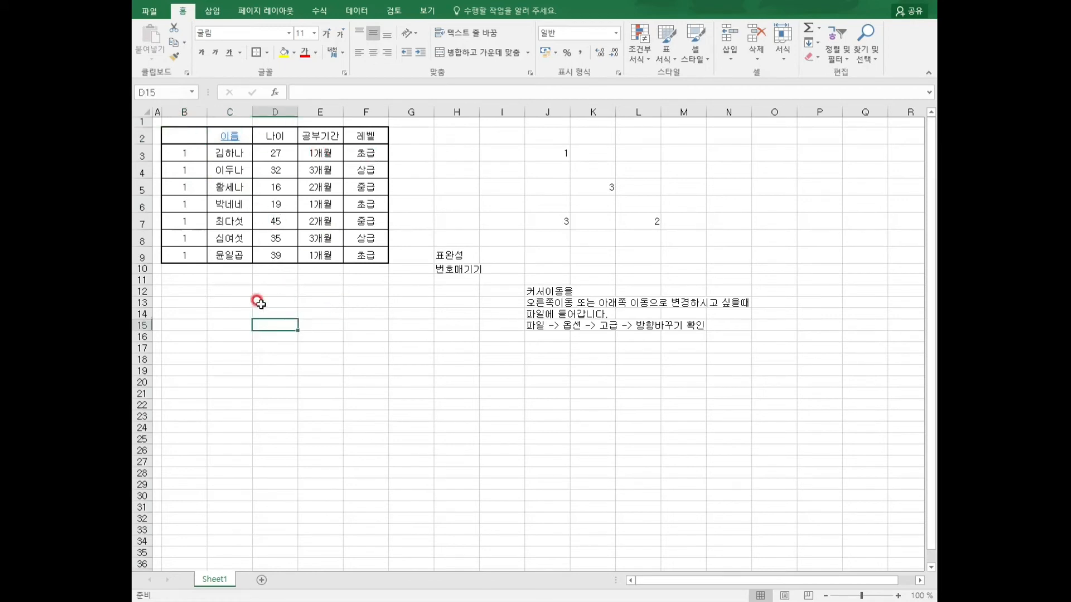
Enter the label 합계 in cell C10, directly below the table.
left_click(219, 270)
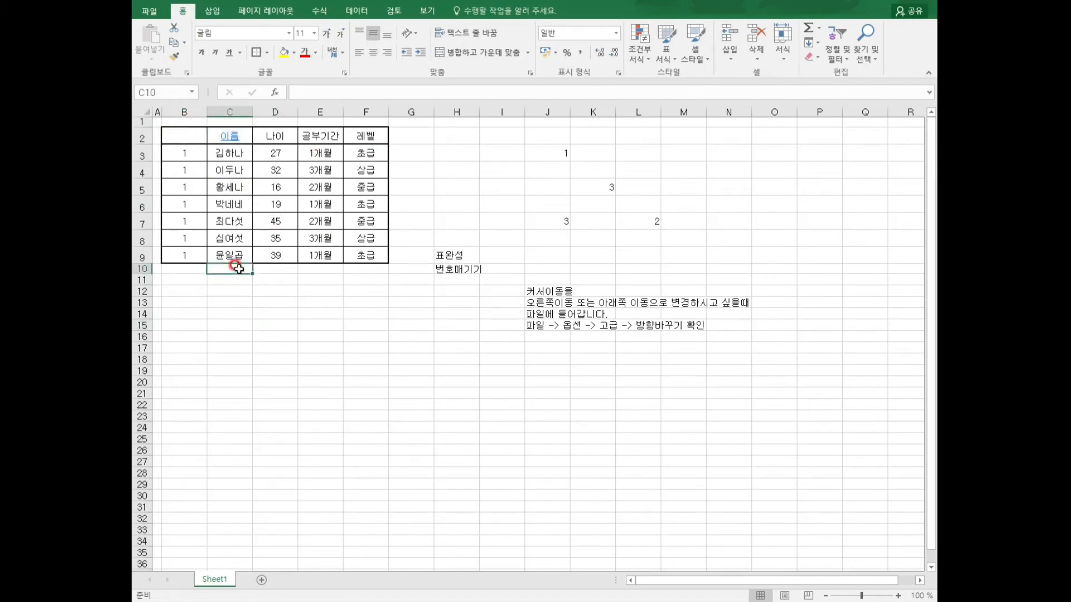
type("ㅎ")
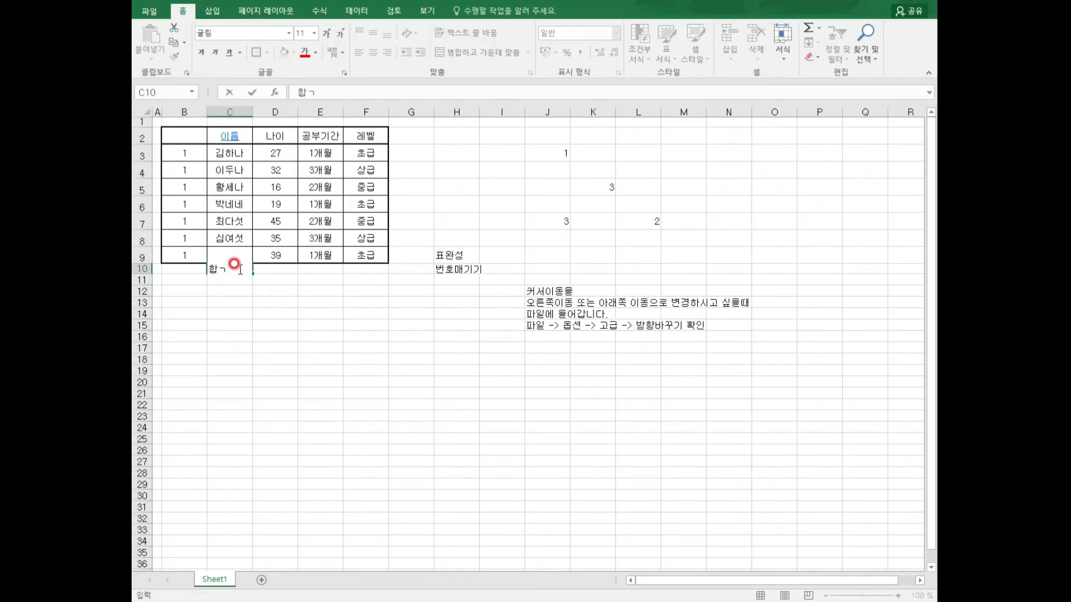
key("Return")
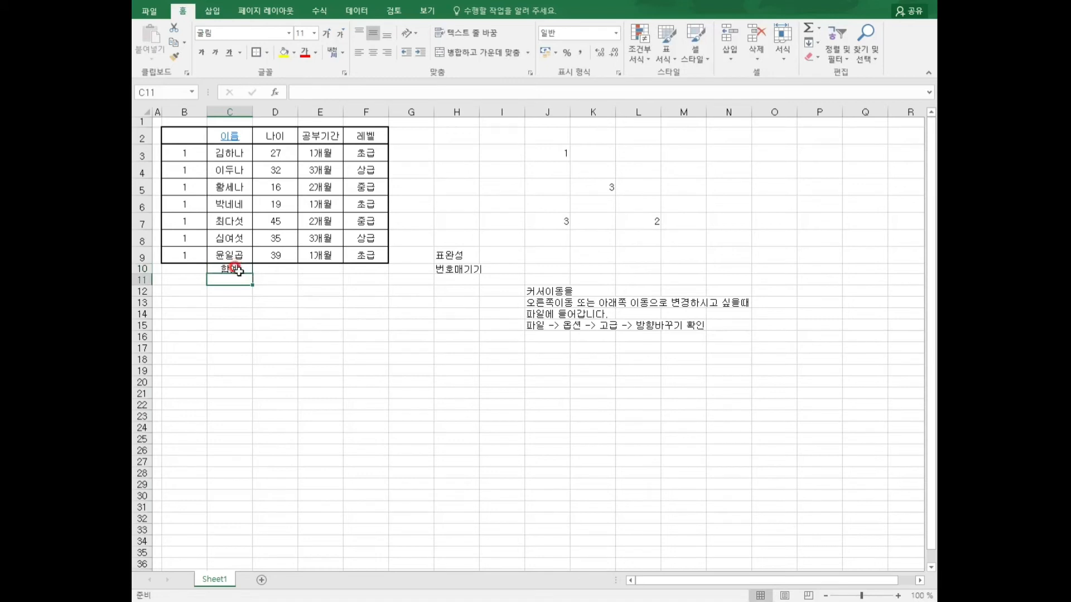
Merge cells B10:C10 and center the 합계 label across them.
left_click_drag(187, 268, 230, 266)
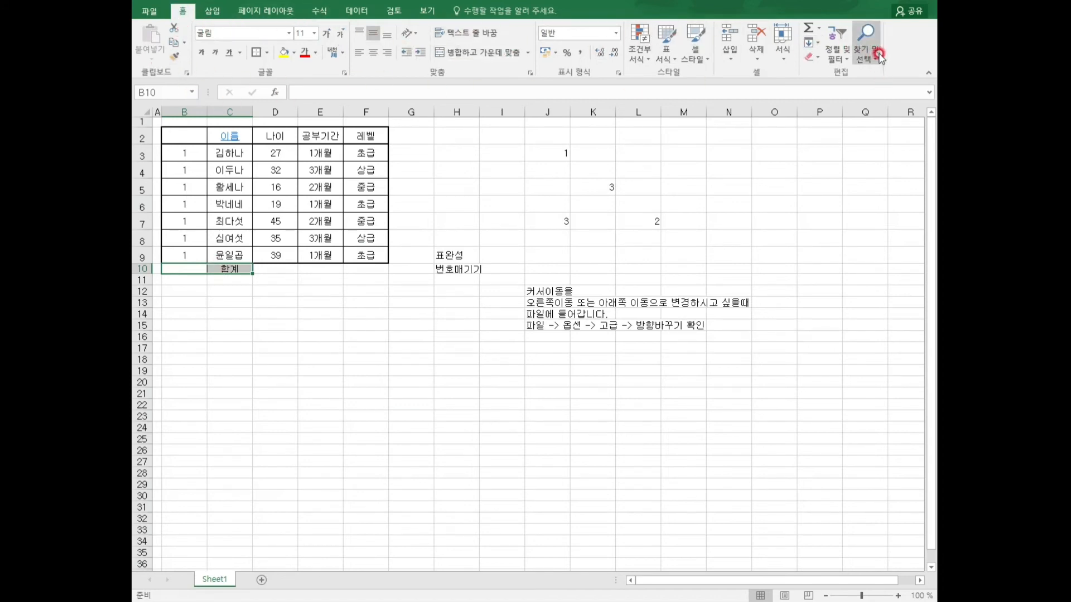
left_click(475, 56)
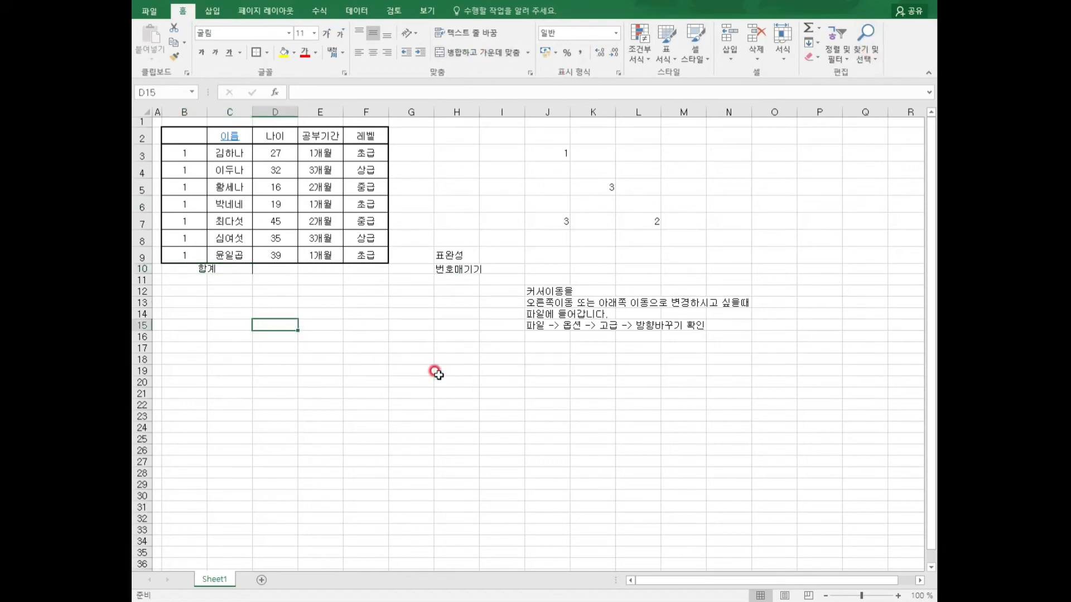
left_click(184, 269)
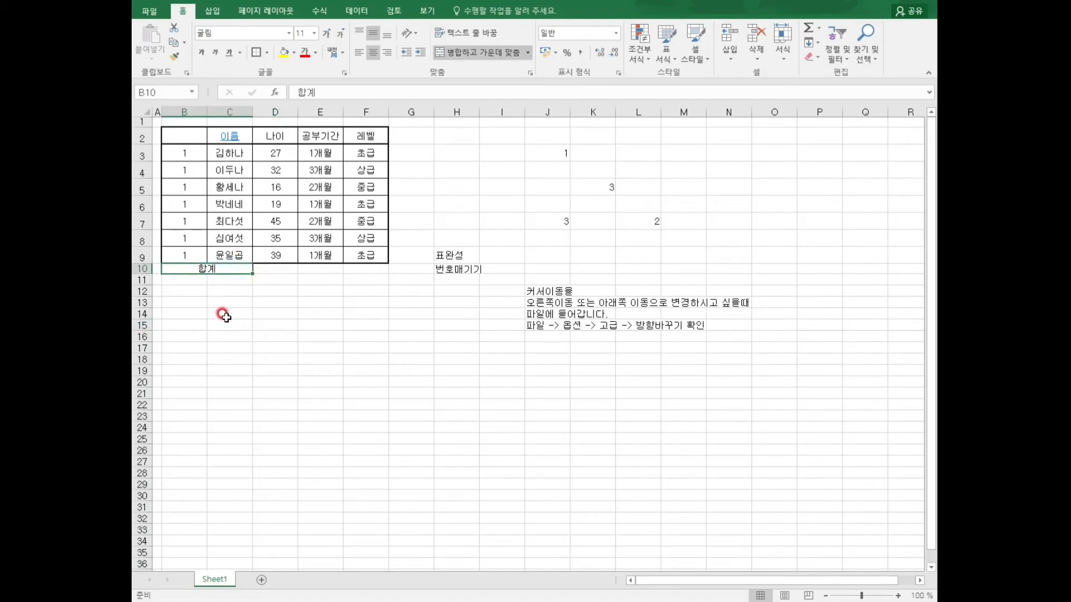
left_click(285, 306)
Make row 10 taller to match the table rows and add an outside border around B10:F10.
left_click_drag(184, 269, 329, 269)
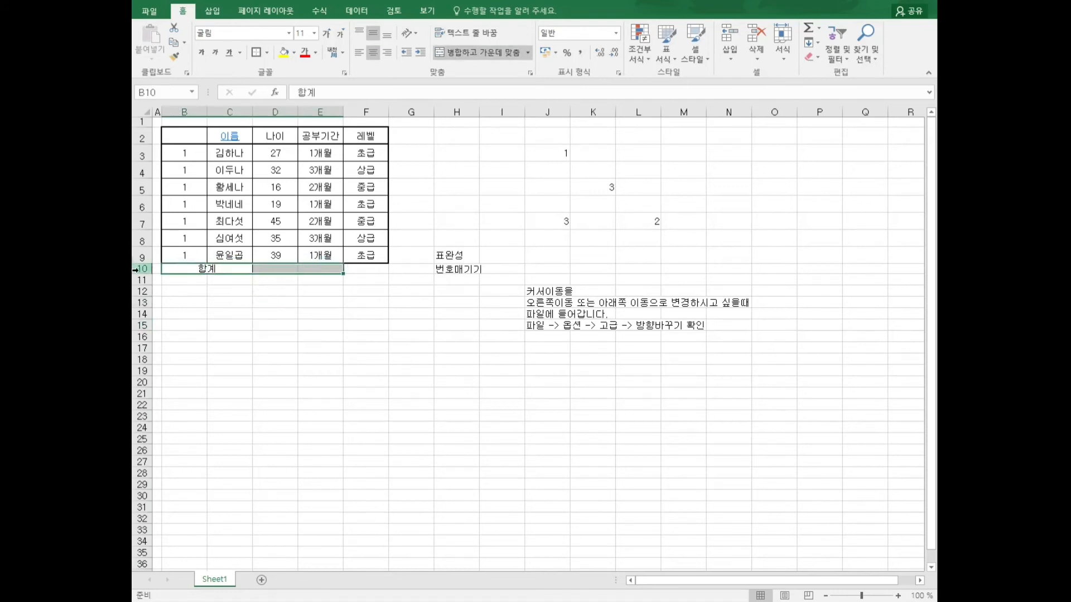
left_click_drag(140, 275, 364, 275)
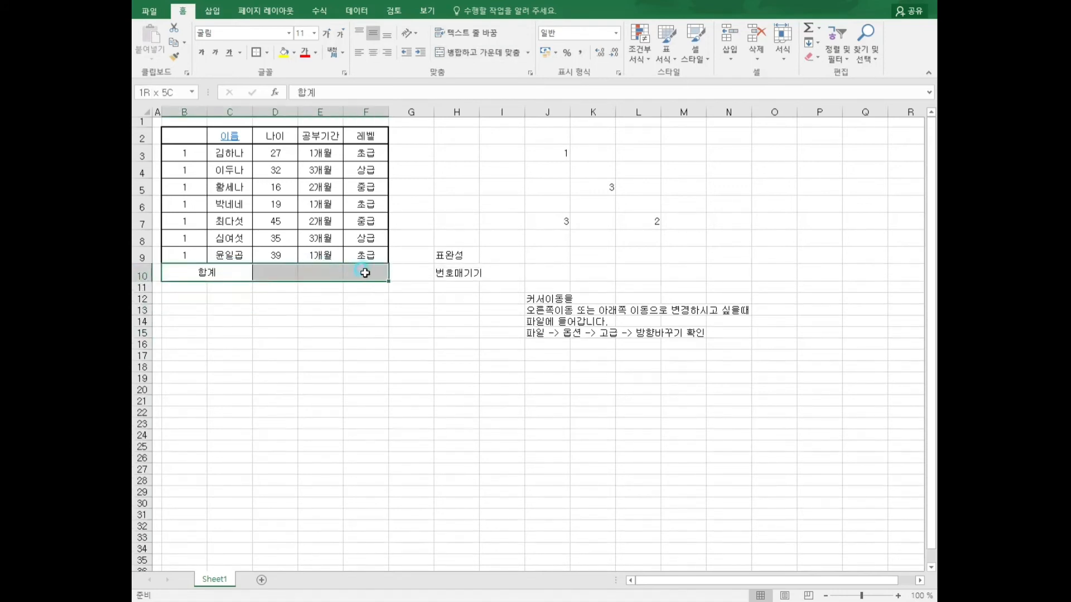
left_click(304, 378)
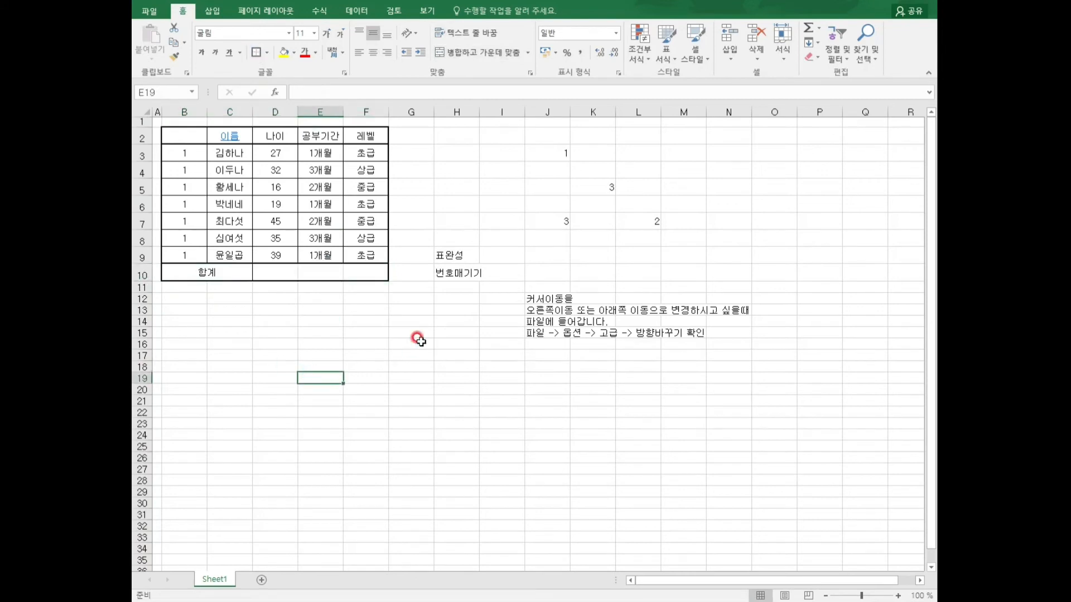
left_click(304, 341)
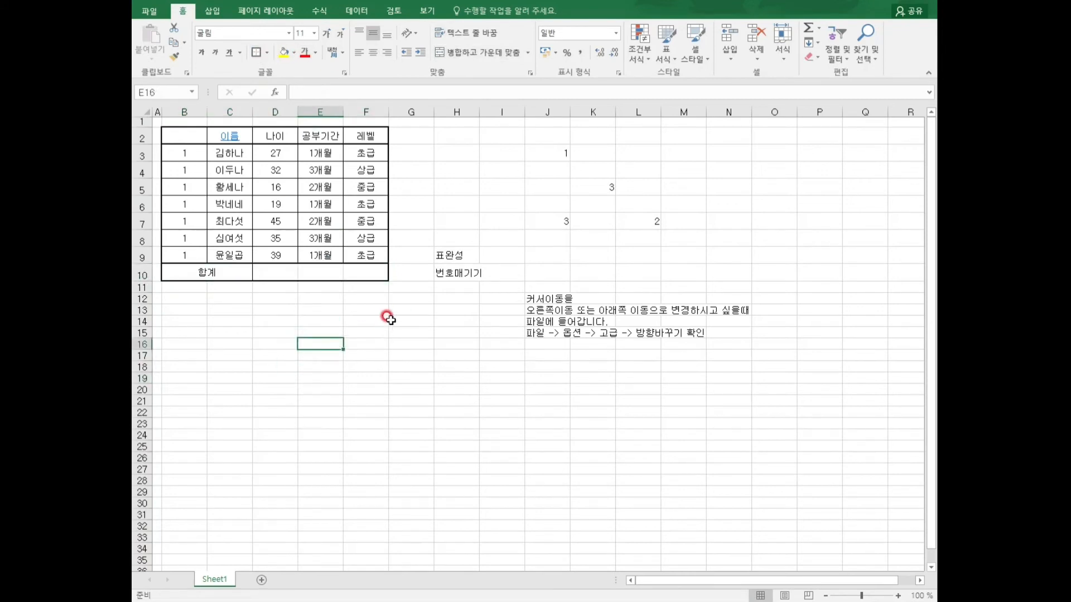
Fill the header row B2:F2 with the standard yellow color.
left_click_drag(169, 136, 355, 130)
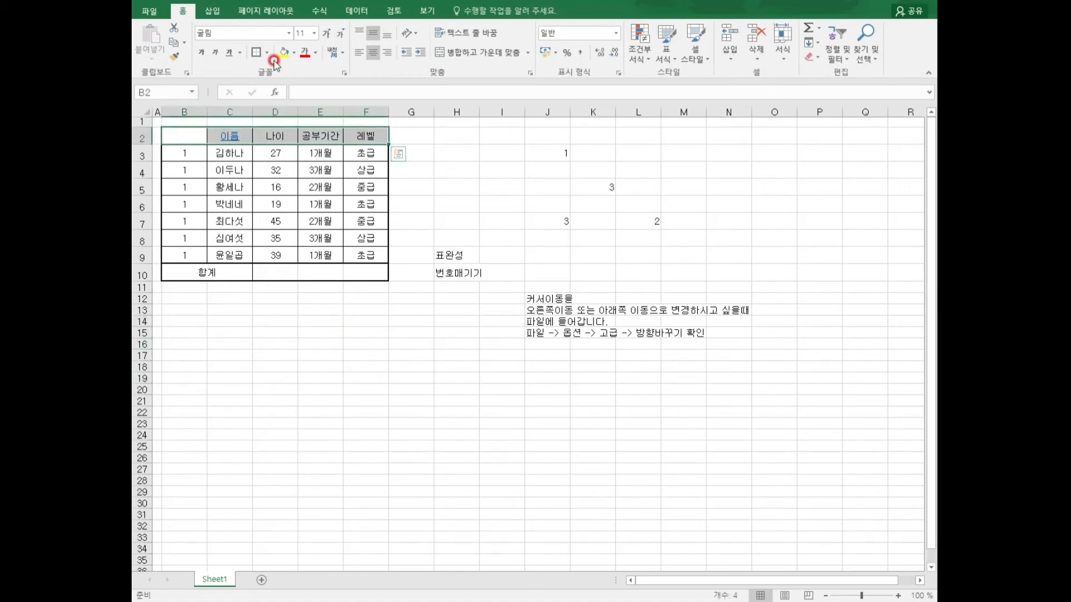
left_click_drag(198, 137, 363, 130)
left_click(290, 54)
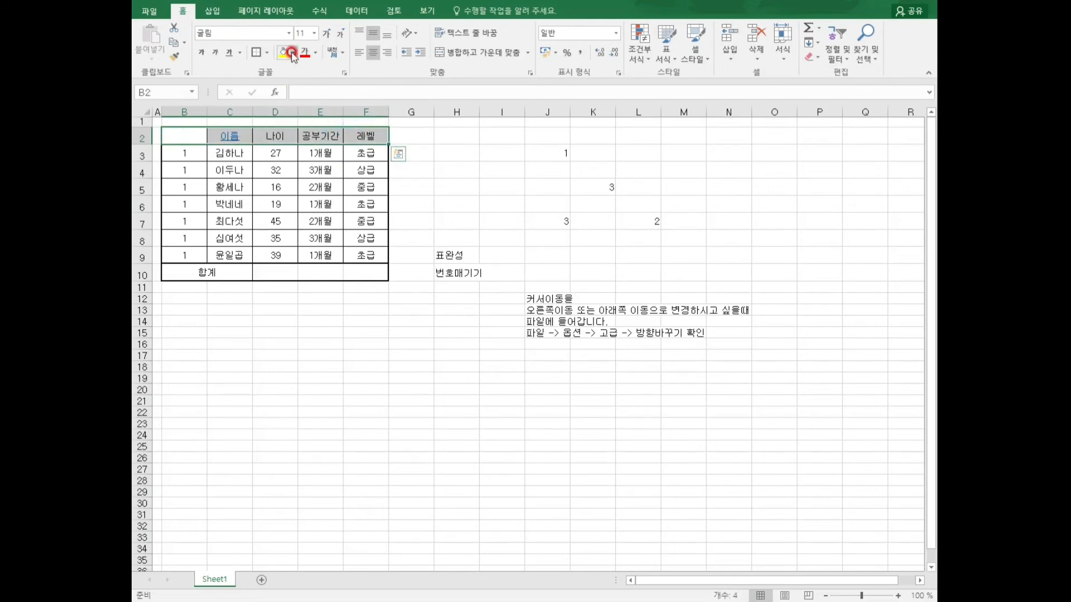
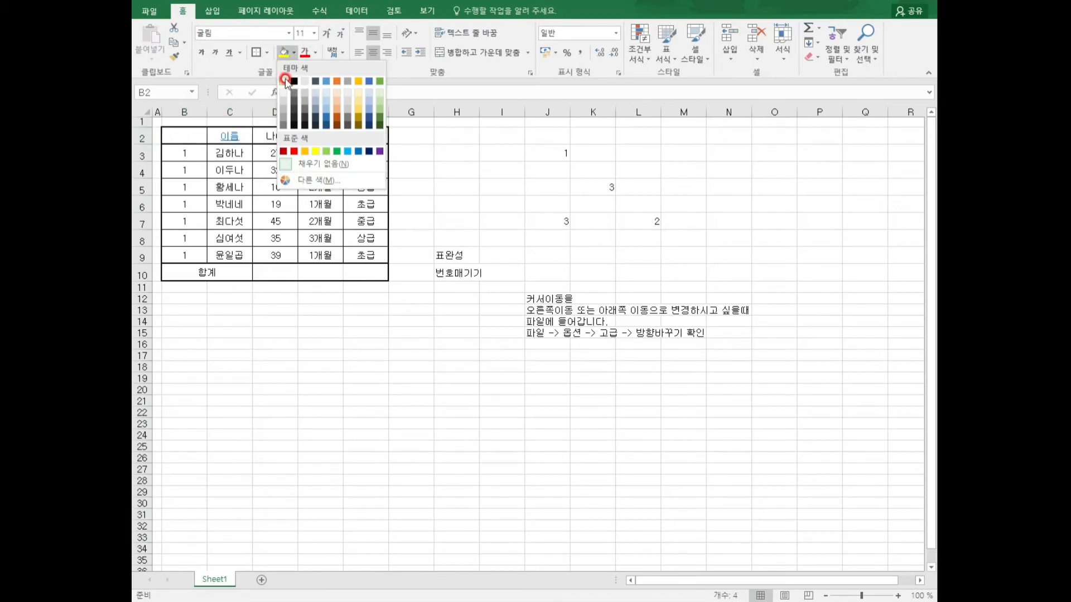
left_click(316, 152)
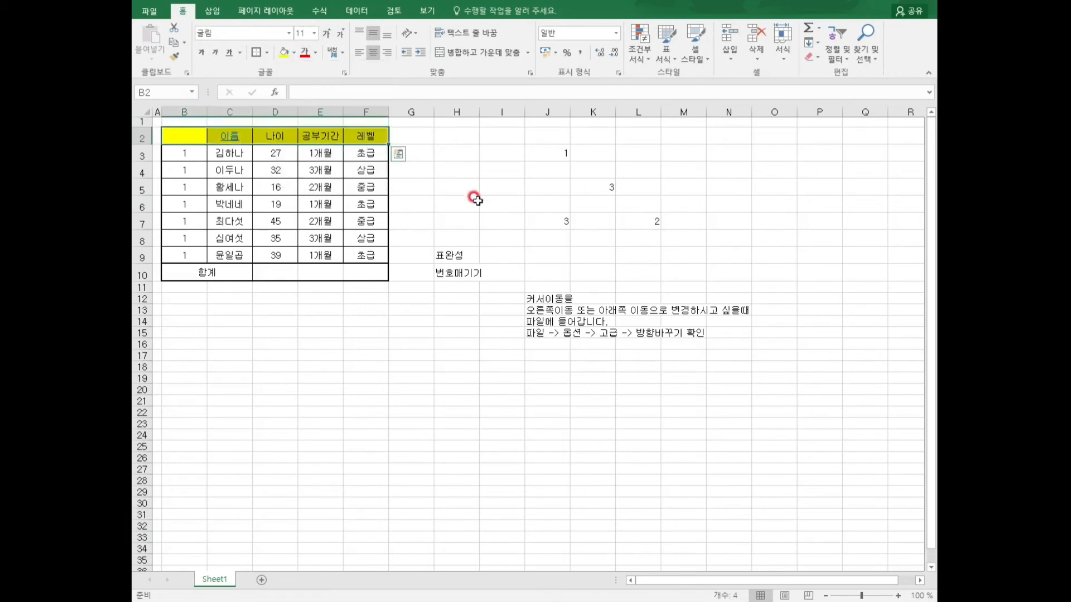
left_click(473, 197)
left_click_drag(220, 144, 353, 137)
left_click(481, 257)
left_click(349, 342)
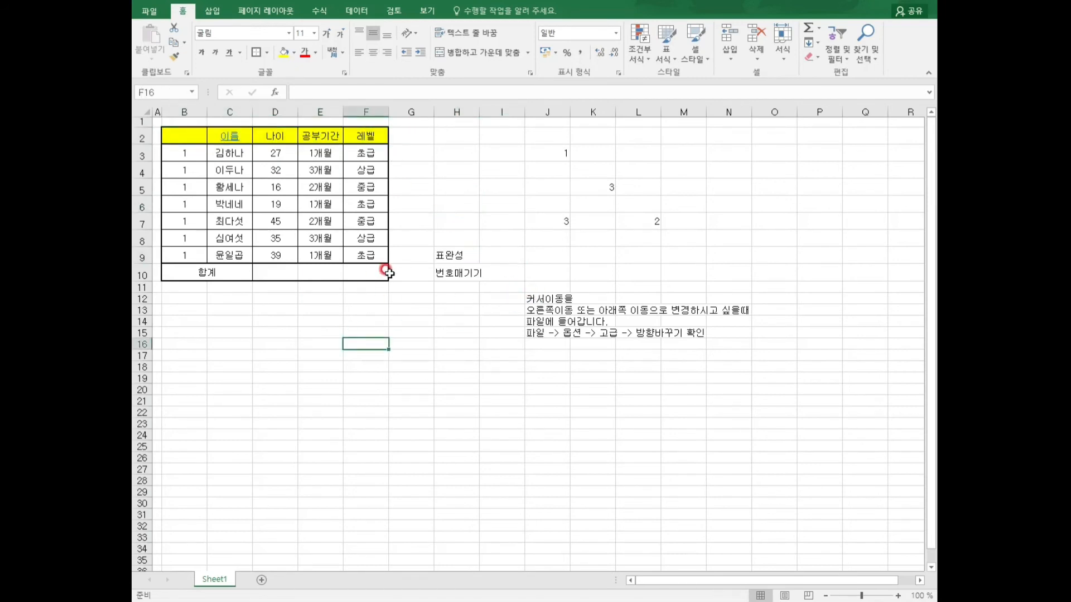
Enter the topic 정렬.필터 in cell H11 below 번호매기기 and clear that cell again.
left_click_drag(455, 156, 647, 279)
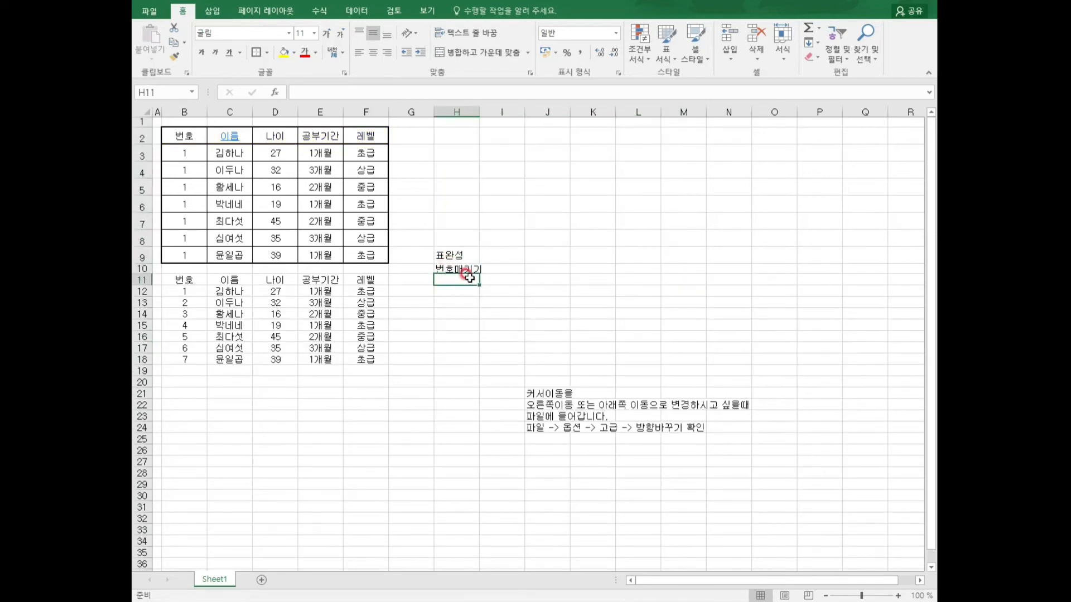
left_click(555, 223)
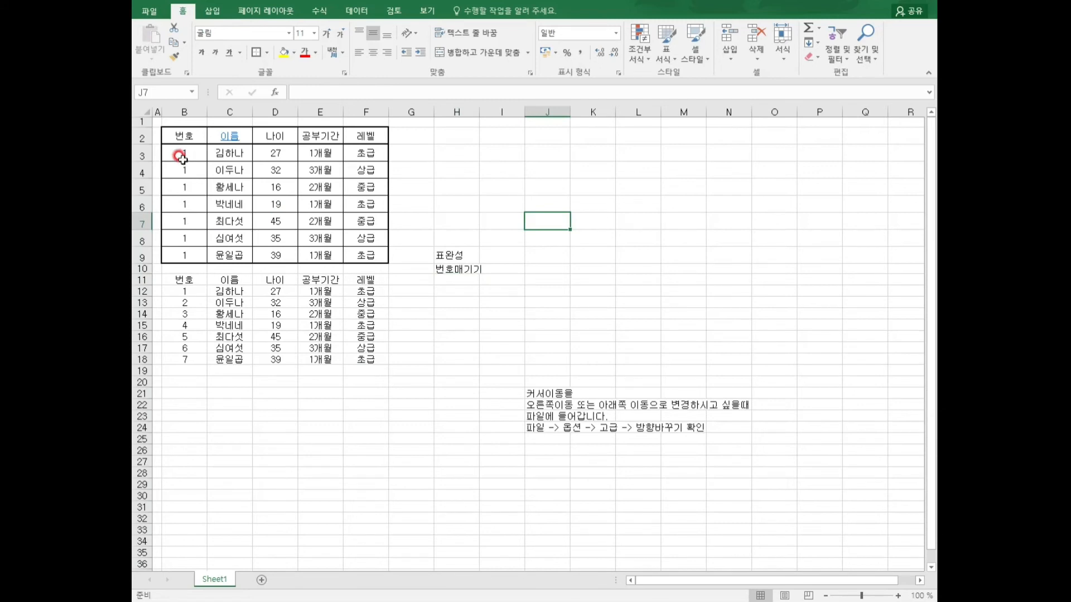
left_click(450, 278)
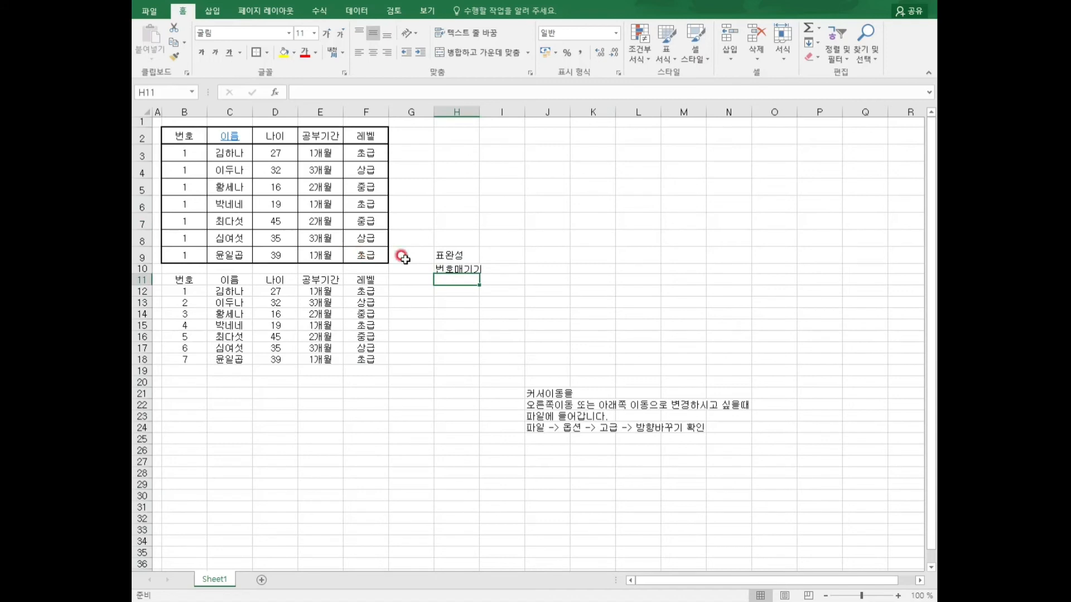
type("정렬,필터")
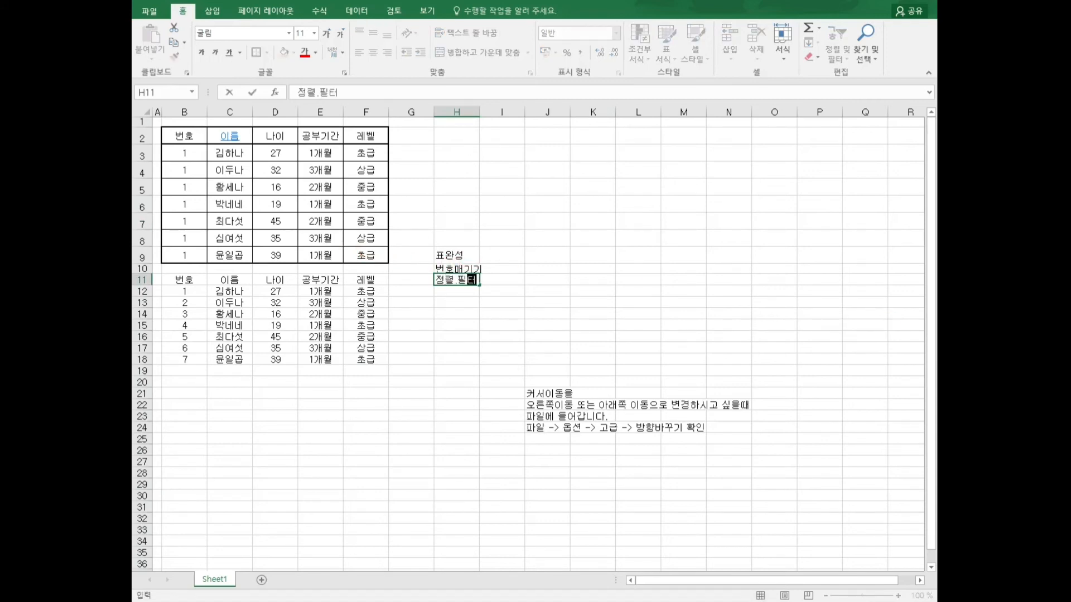
key("Return")
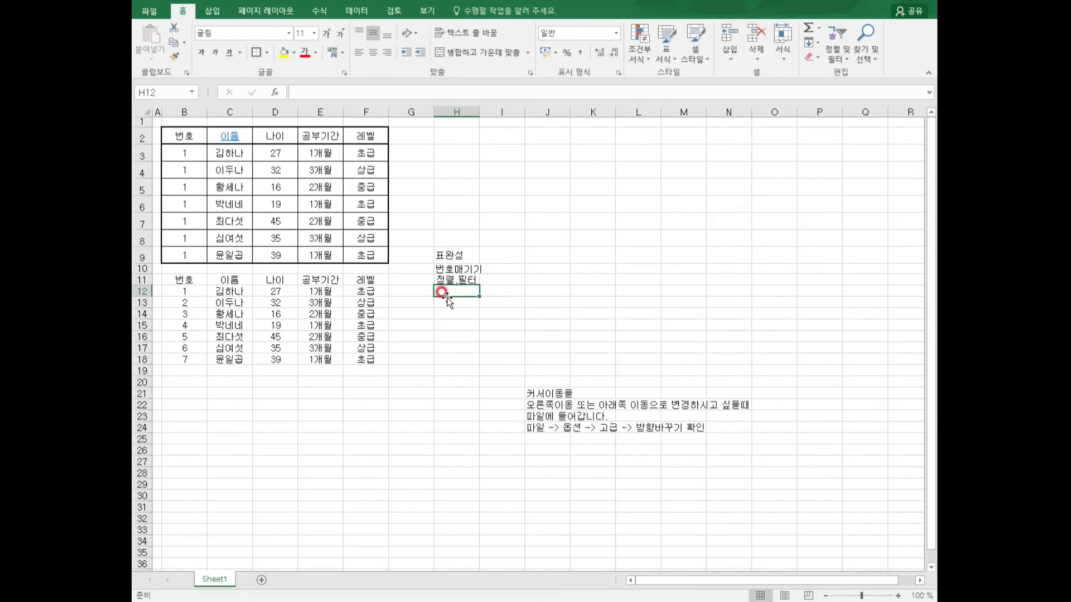
left_click(452, 282)
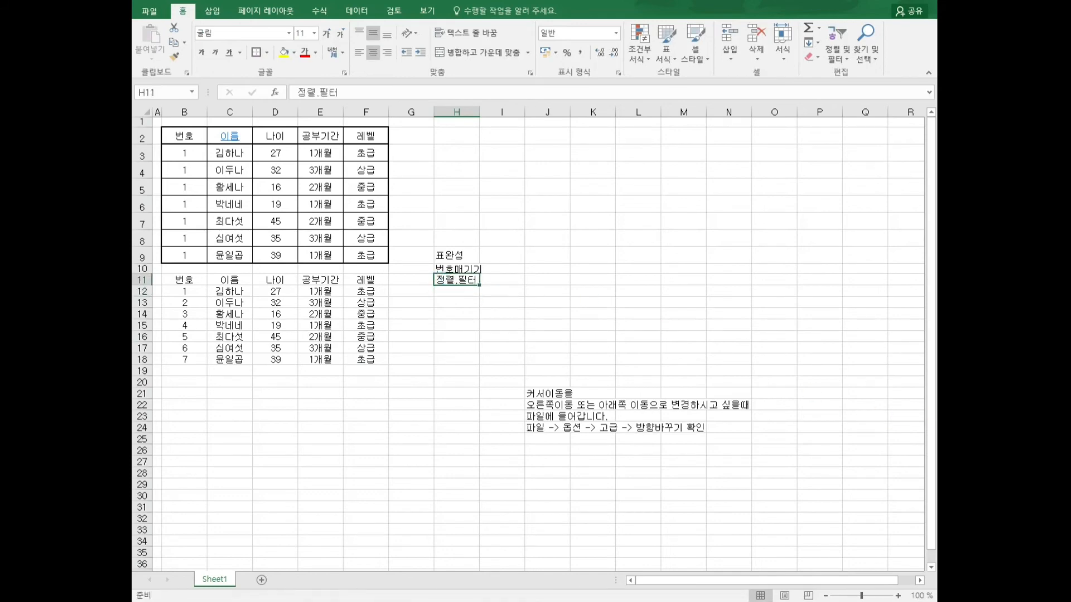
key("Delete")
left_click(426, 165)
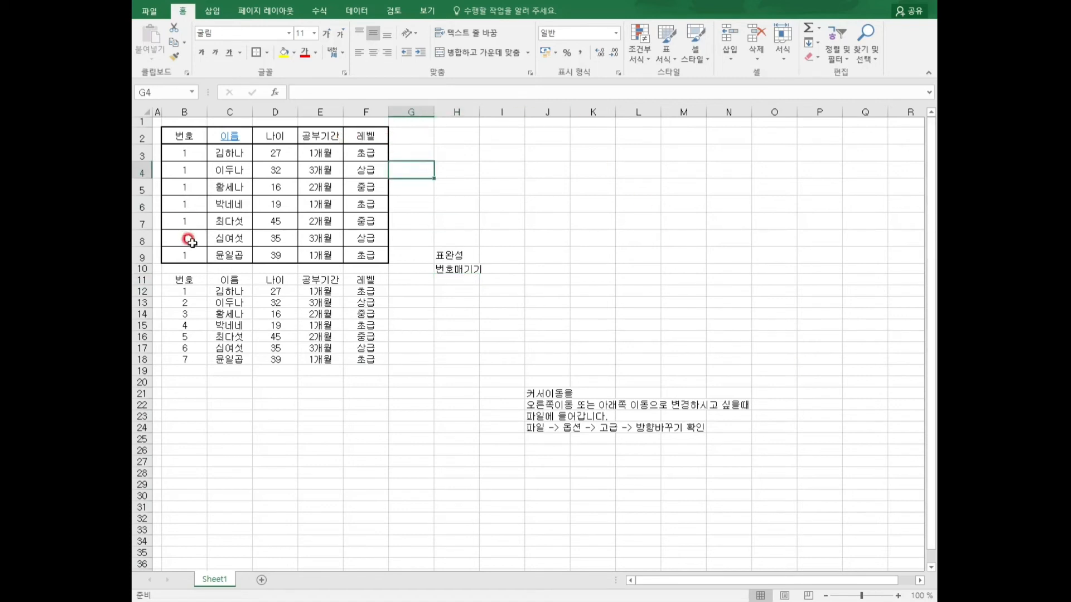
Delete the entire rows of the second table, spanning rows 11 to 19.
left_click_drag(177, 282, 367, 378)
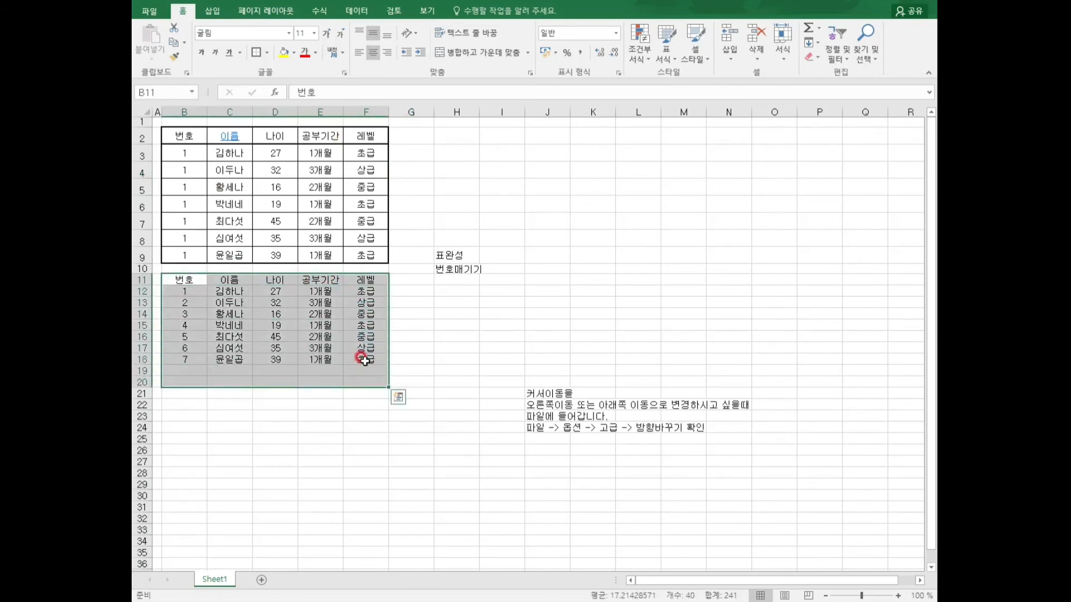
left_click_drag(184, 282, 363, 369)
right_click(355, 310)
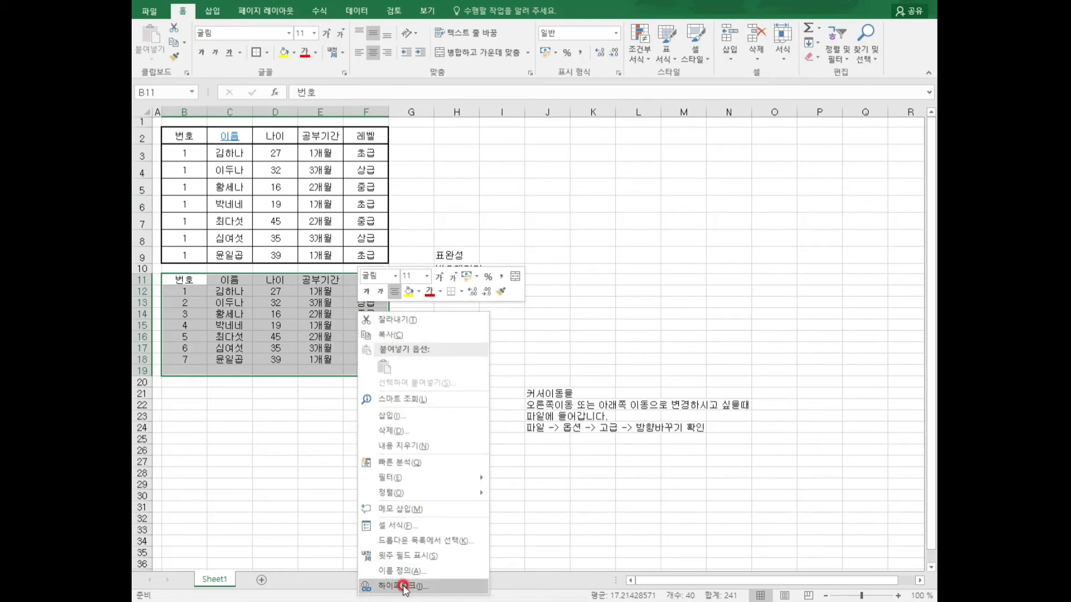
left_click(397, 432)
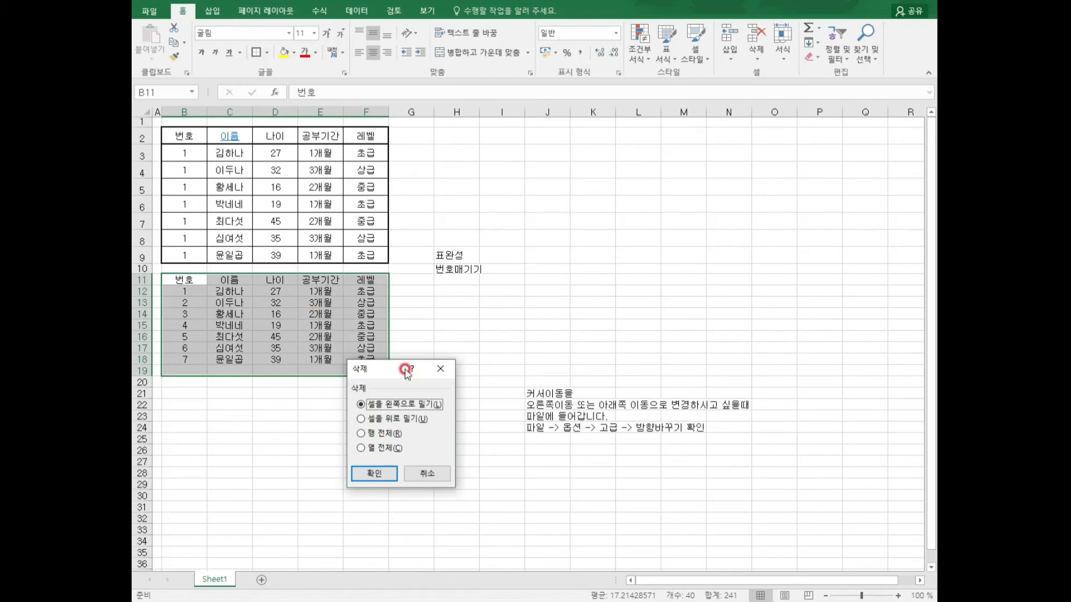
left_click(378, 434)
left_click(373, 474)
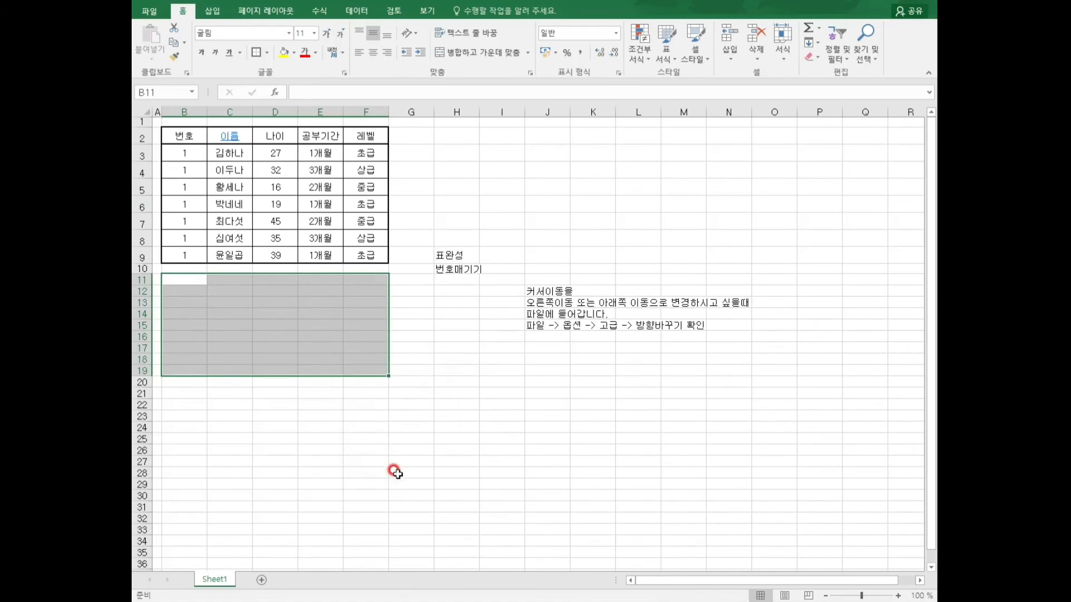
Examine where the cursor-movement notes in column J sit after the row deletion.
left_click(394, 473)
left_click_drag(546, 255, 619, 312)
left_click(591, 450)
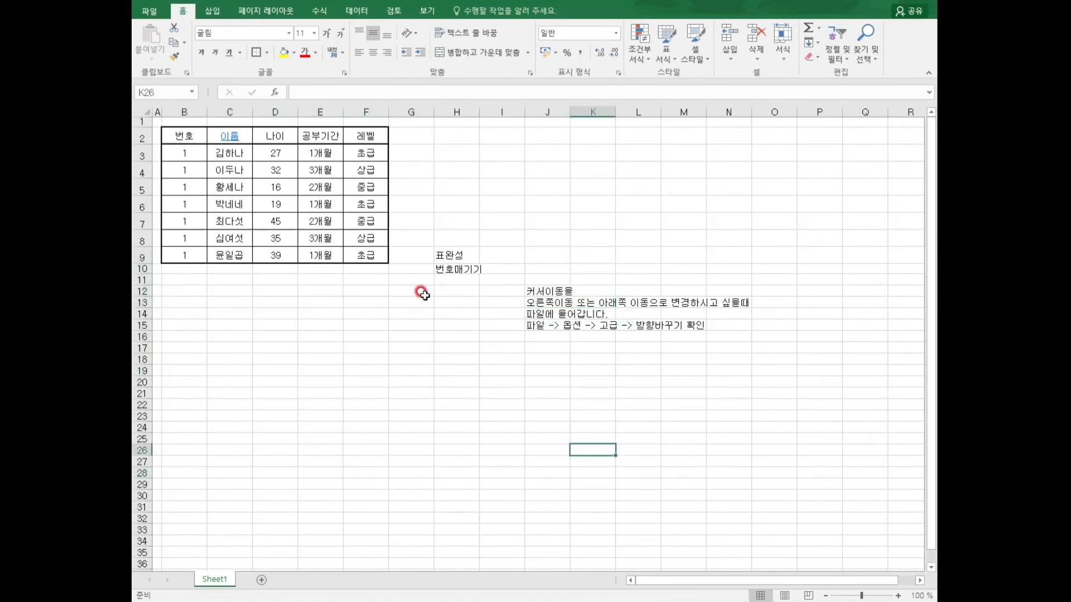
left_click(524, 388)
left_click(561, 343)
left_click(558, 270, "shift")
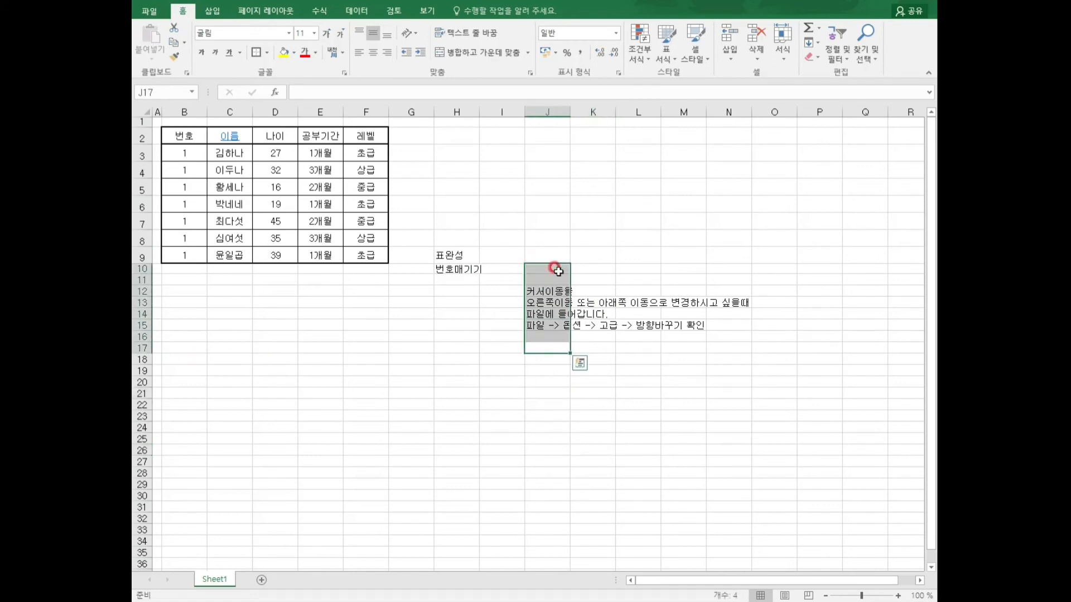
left_click(716, 265)
left_click(291, 406)
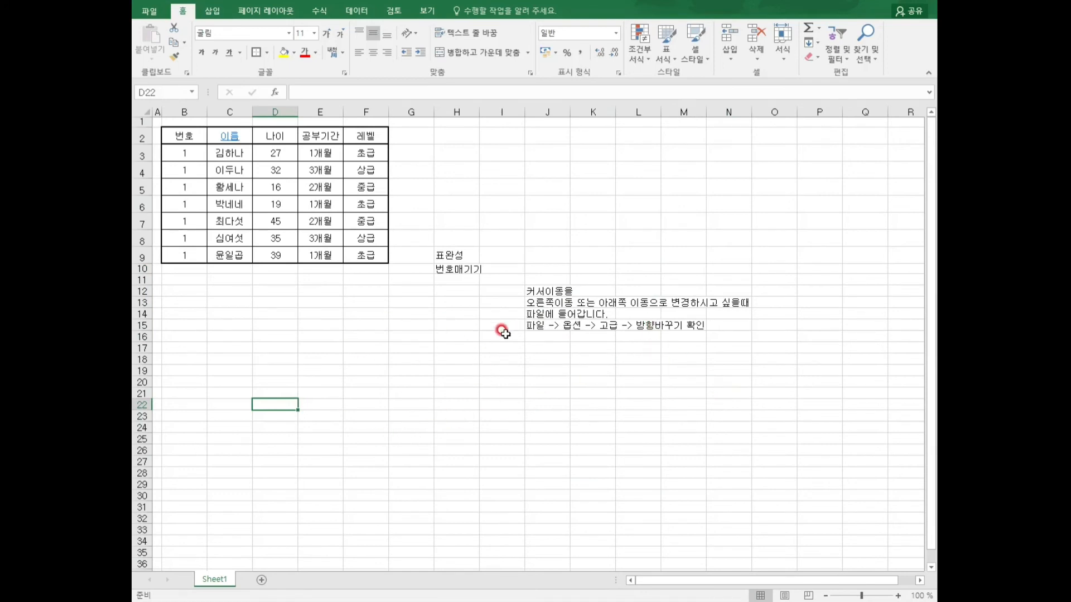
left_click(199, 302)
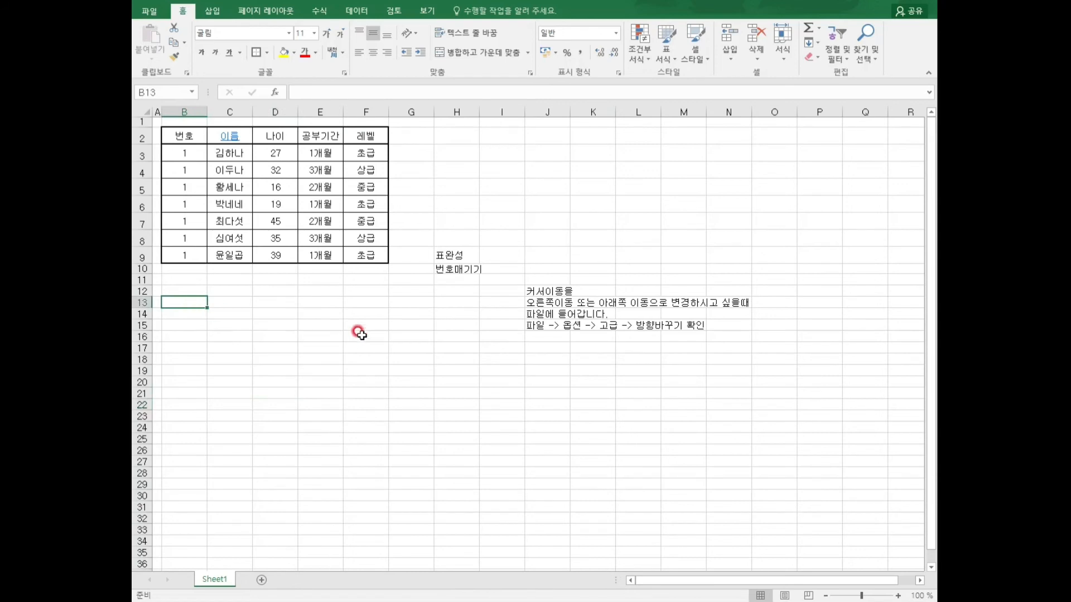
left_click(396, 314)
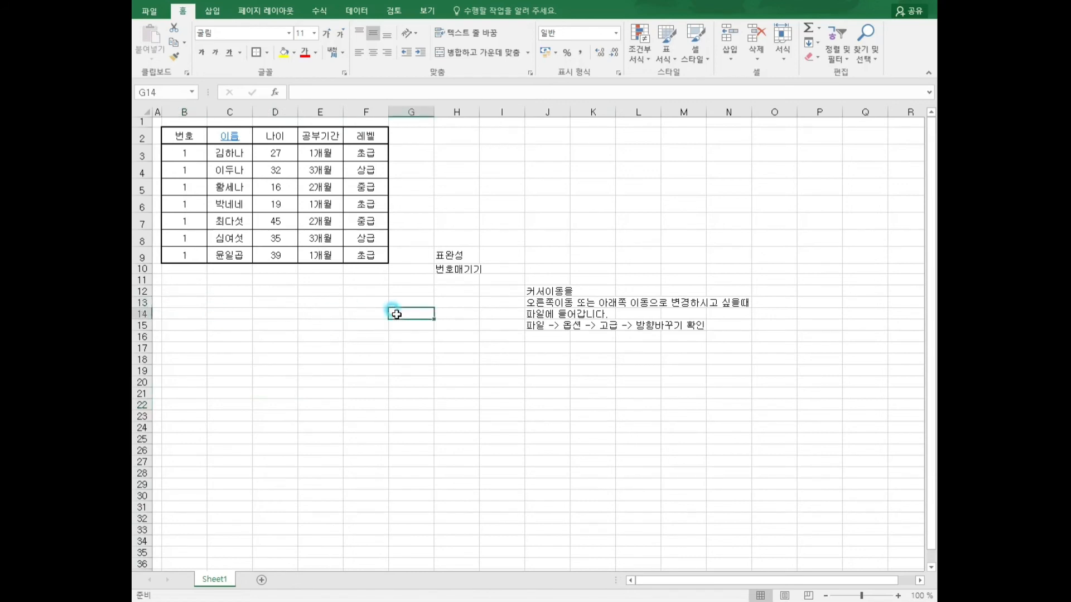
right_click(220, 291)
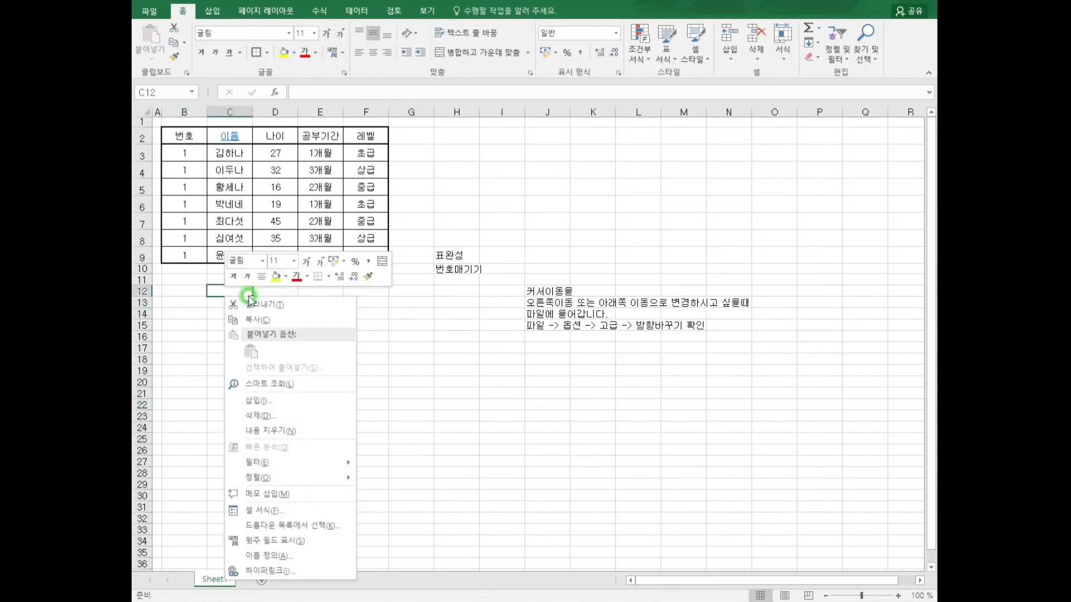
left_click(433, 329)
left_click(573, 240)
left_click(555, 236)
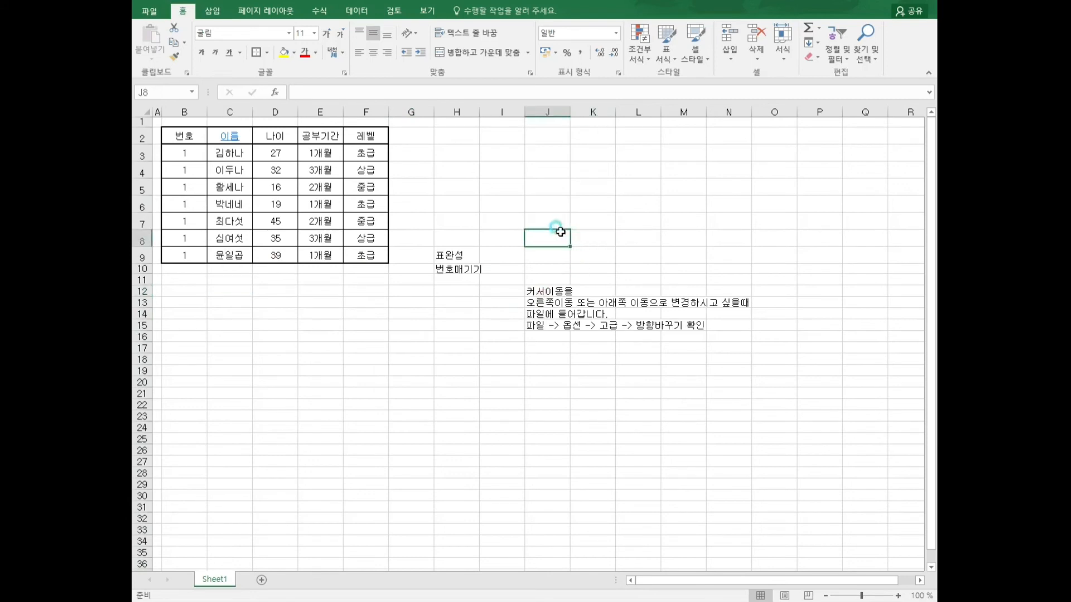
Enter the sample numbers 1 in J3, 2 in J5 and 3 in J7.
left_click(558, 151)
type("1")
left_click(559, 181)
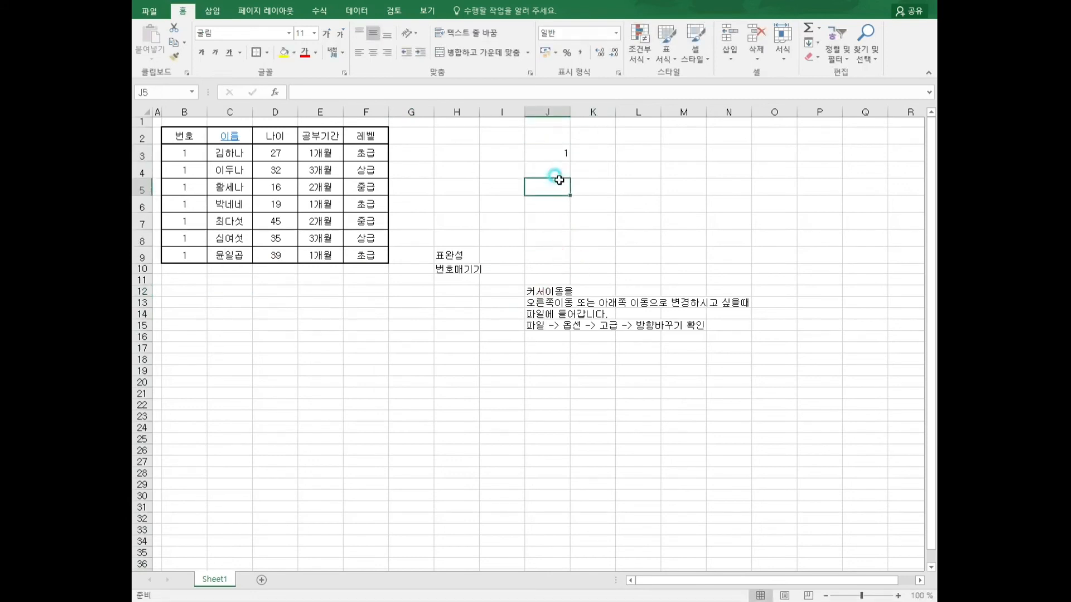
type("2")
double_click(559, 222)
type("3")
left_click(622, 221)
Add further sample numbers: 3 in L5, 2 in L7 and 1 in K5.
left_click(659, 189)
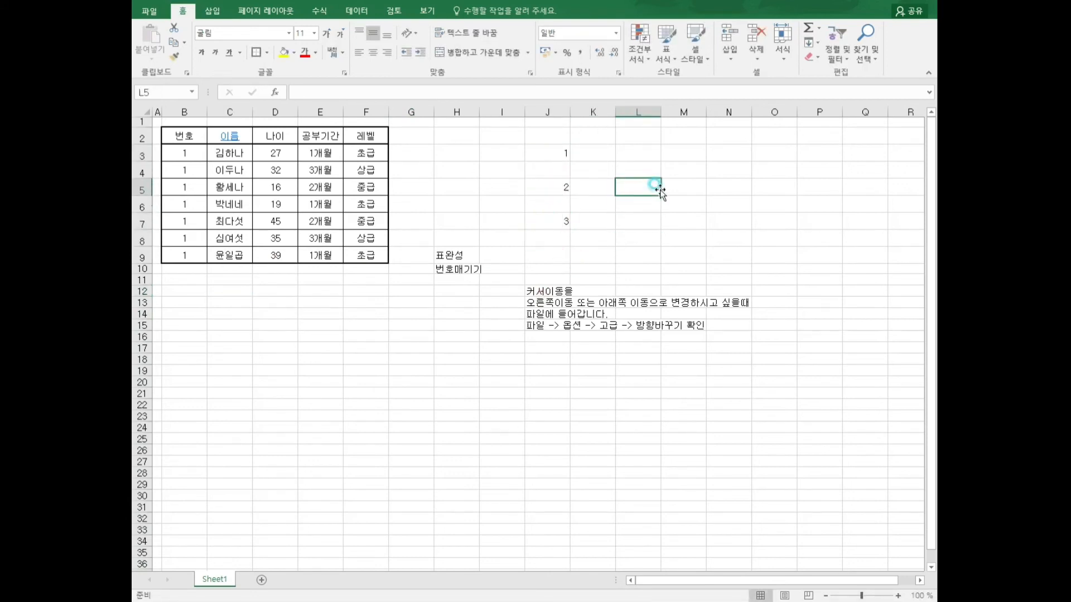
type("3")
left_click(645, 218)
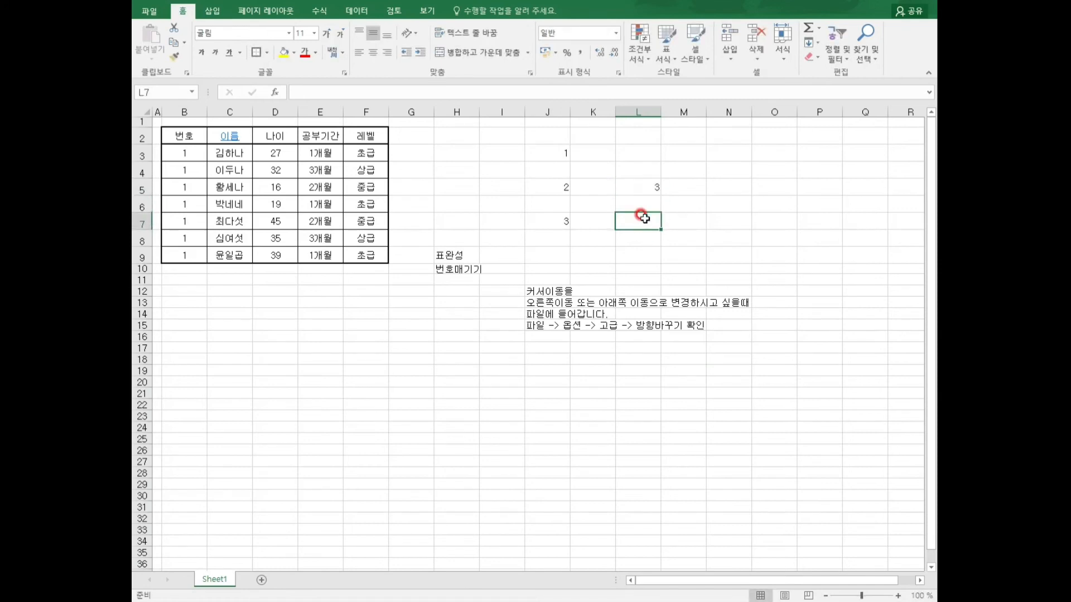
type("2")
left_click(710, 245)
left_click(566, 191)
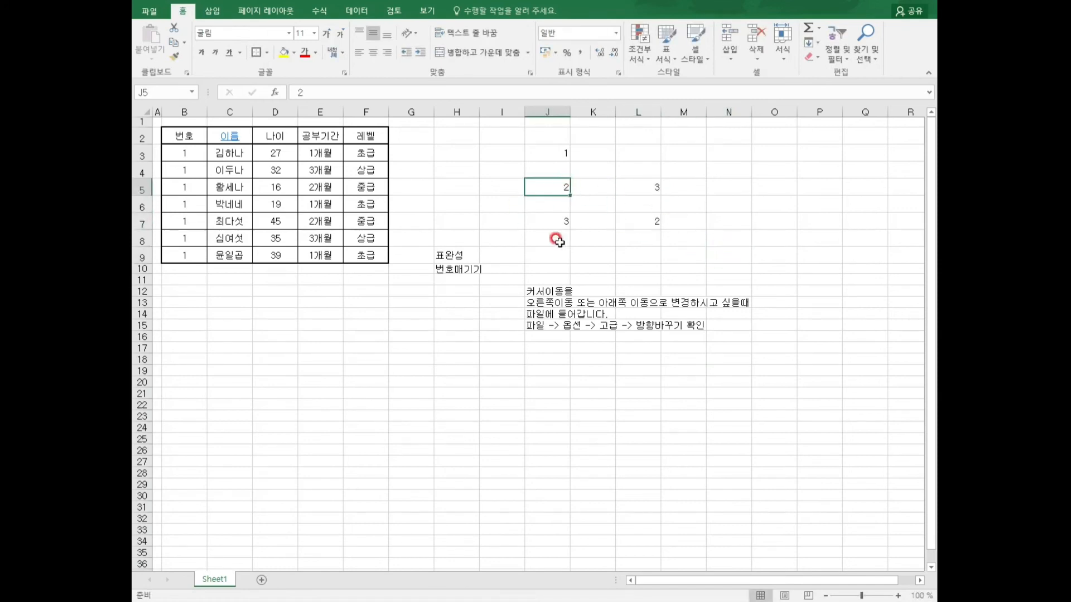
left_click(583, 185)
type("1")
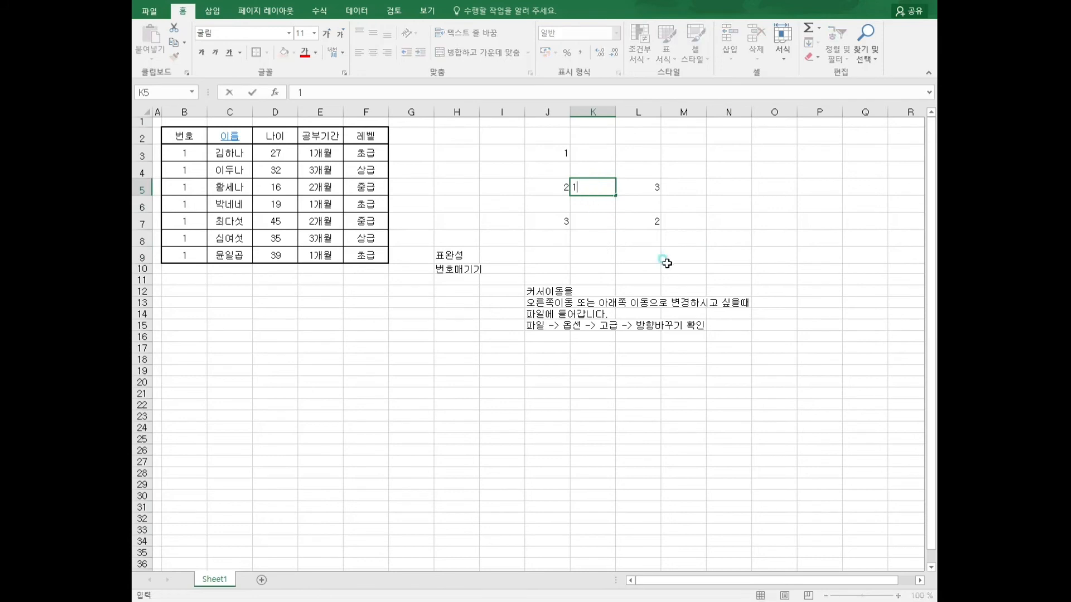
left_click(665, 257)
right_click(544, 189)
left_click(568, 306)
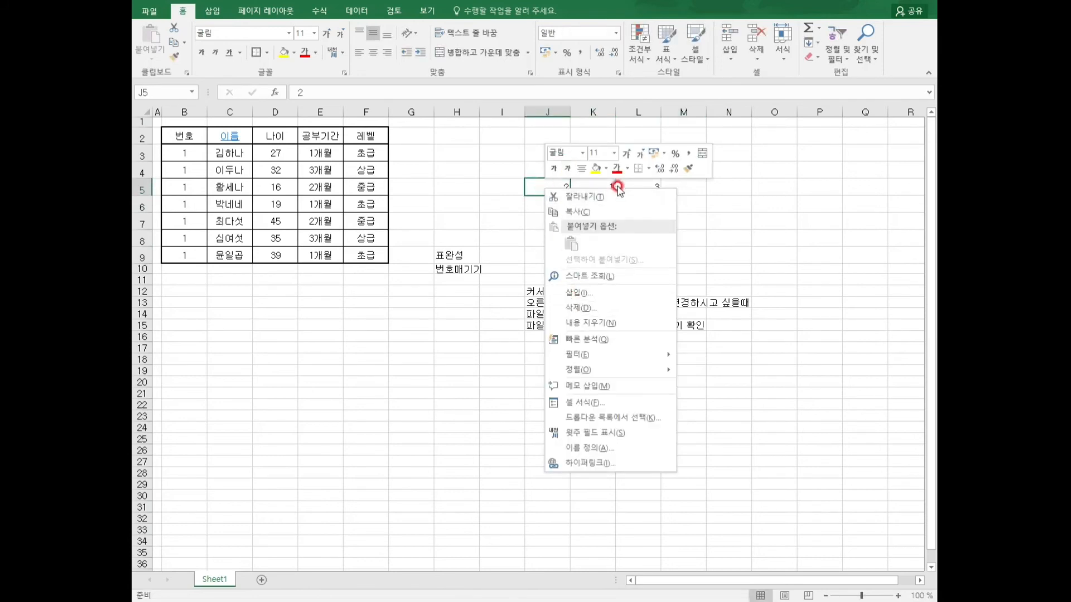
left_click(742, 193)
left_click(600, 180)
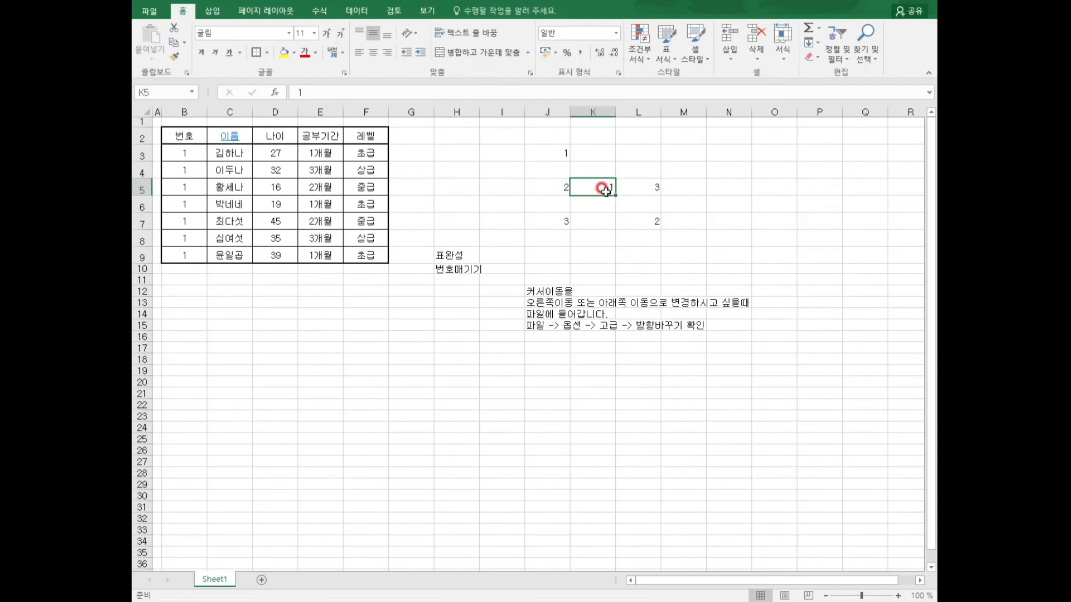
Clear only the contents of cell J5, leaving the neighbouring cells in place.
left_click(547, 185)
right_click(555, 191)
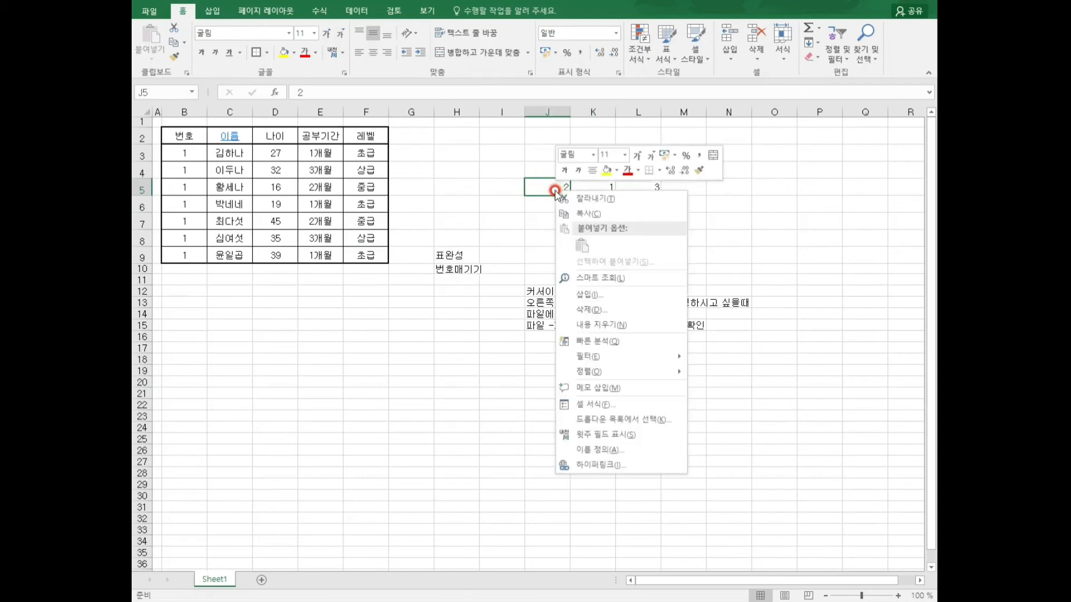
left_click(605, 326)
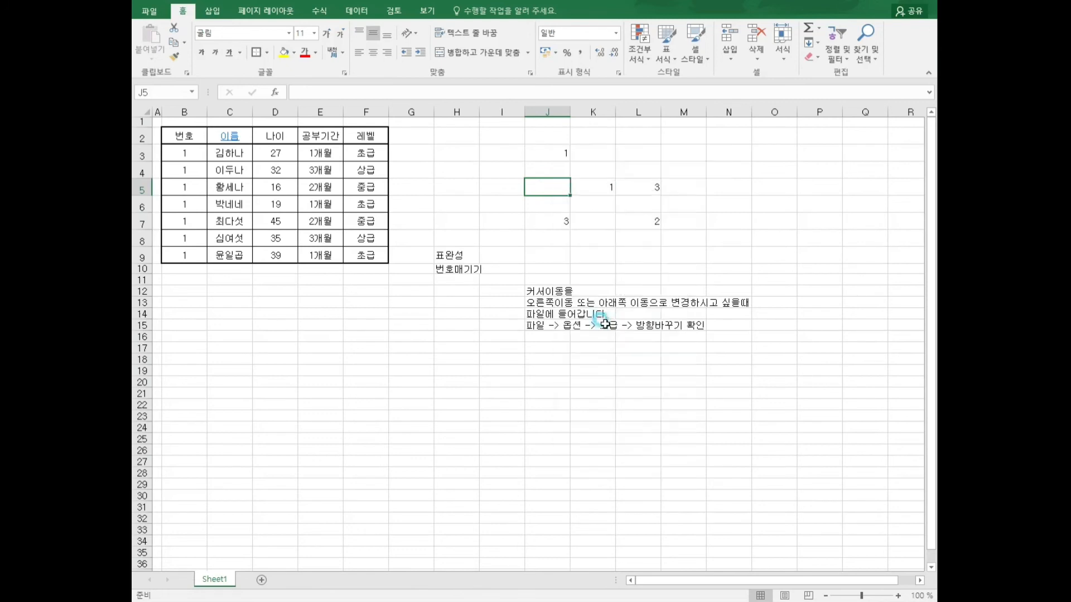
left_click(803, 289)
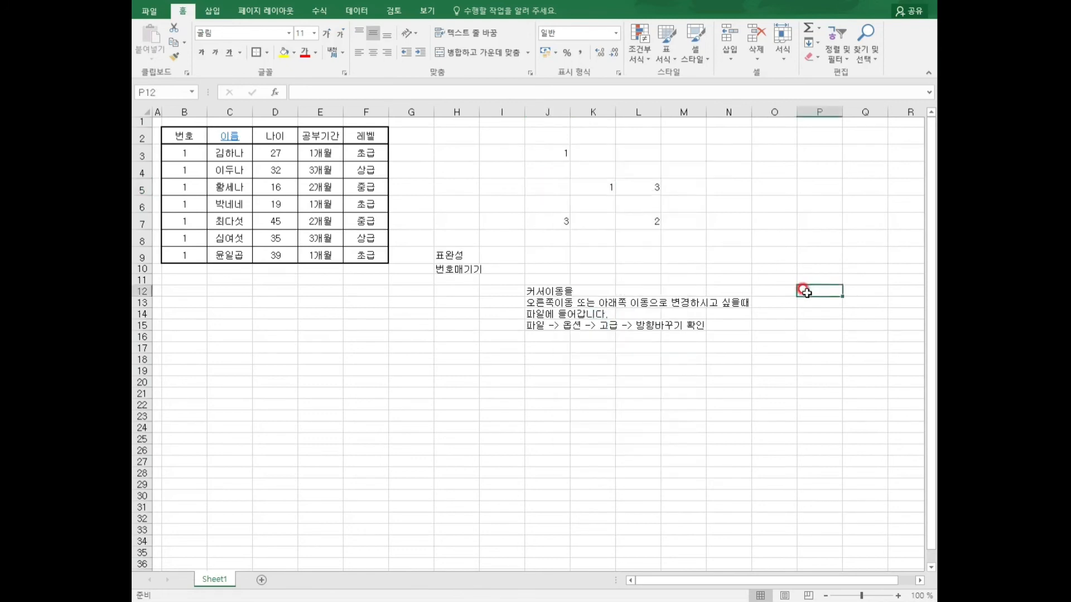
Enter 2 in cell J5 again.
right_click(549, 192)
left_click(585, 321)
left_click(584, 318)
right_click(560, 187)
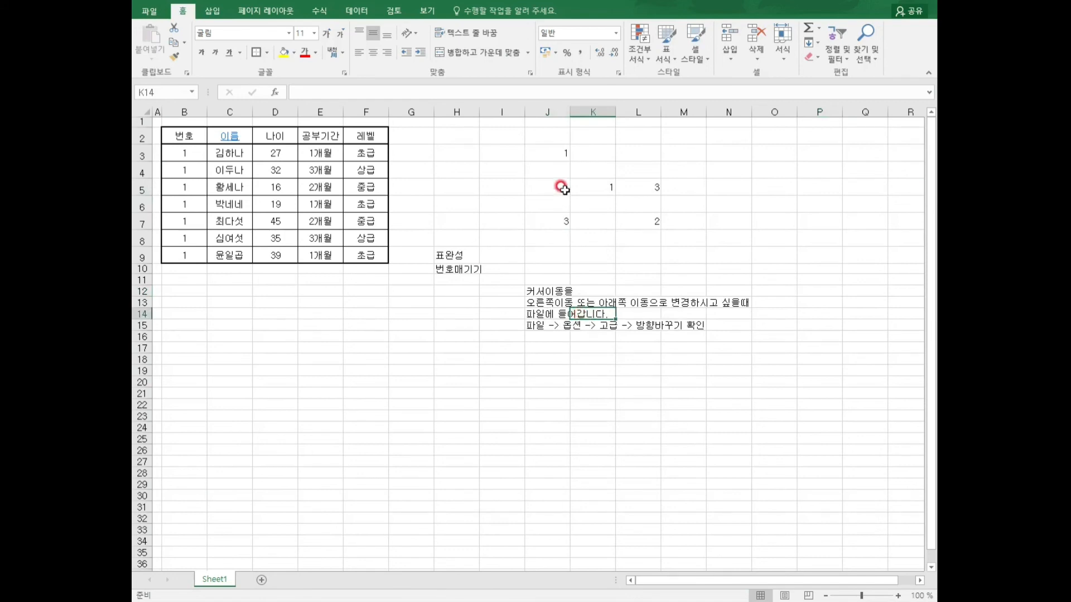
left_click(527, 190)
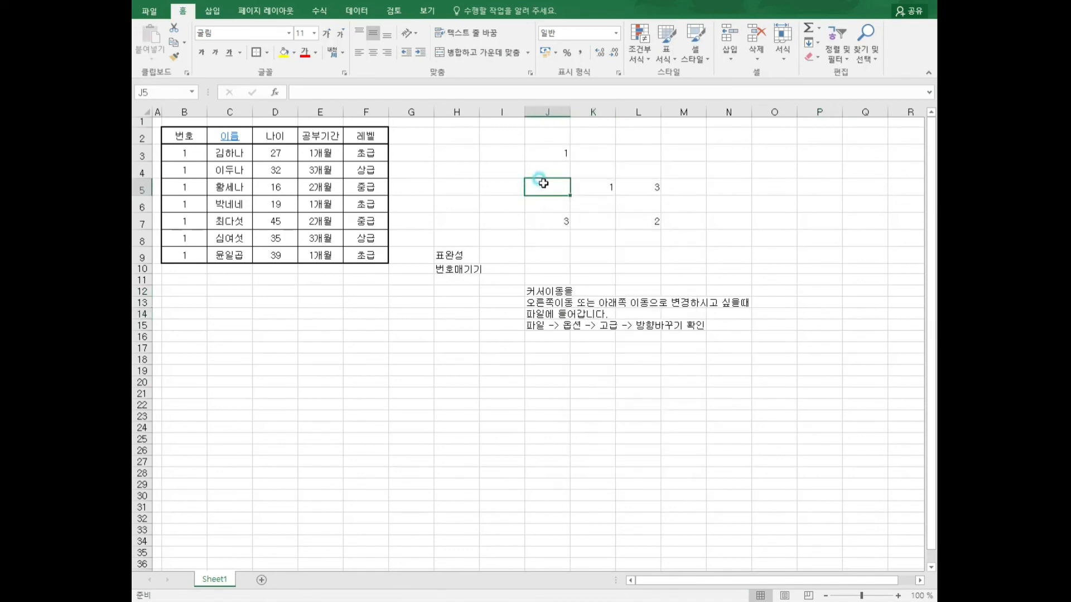
type("2")
left_click(555, 215)
Delete cell J5 with the cells below shifted up, and undo the deletion.
right_click(560, 185)
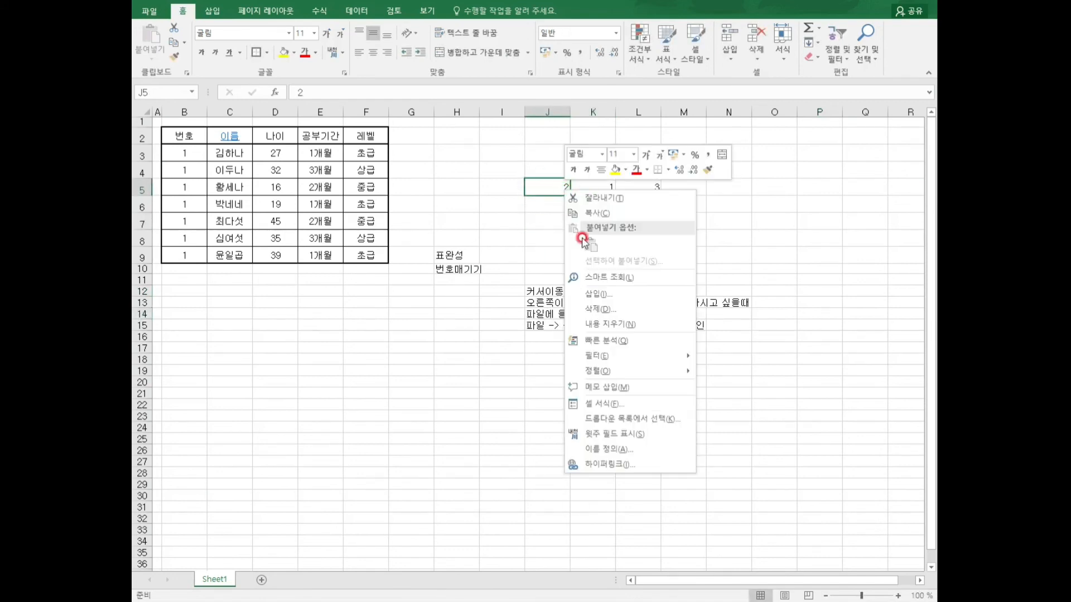
left_click(601, 309)
left_click(567, 352)
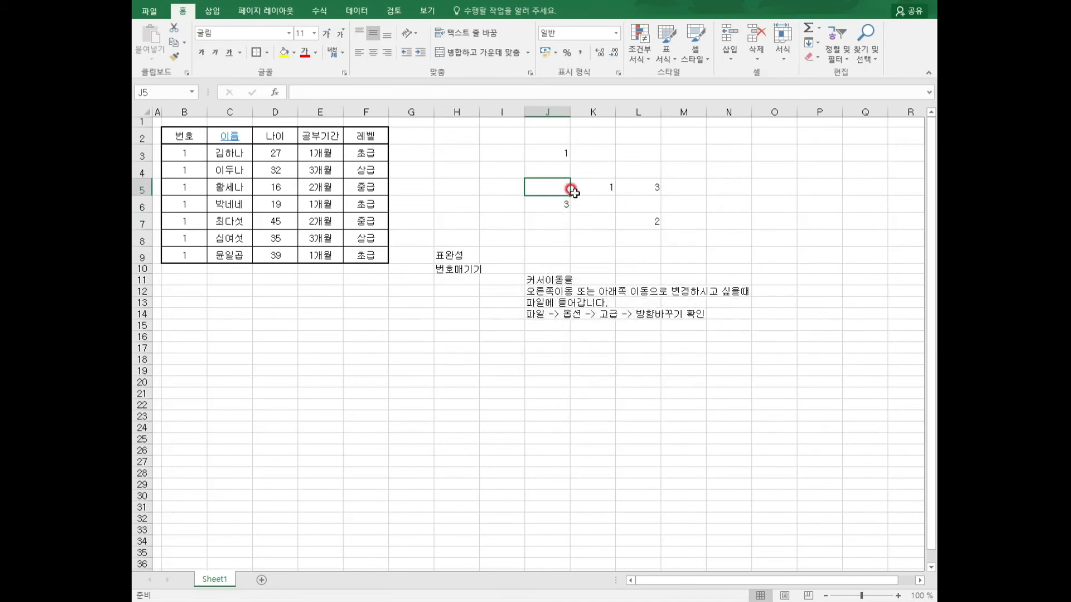
key("ctrl+z")
left_click(670, 259)
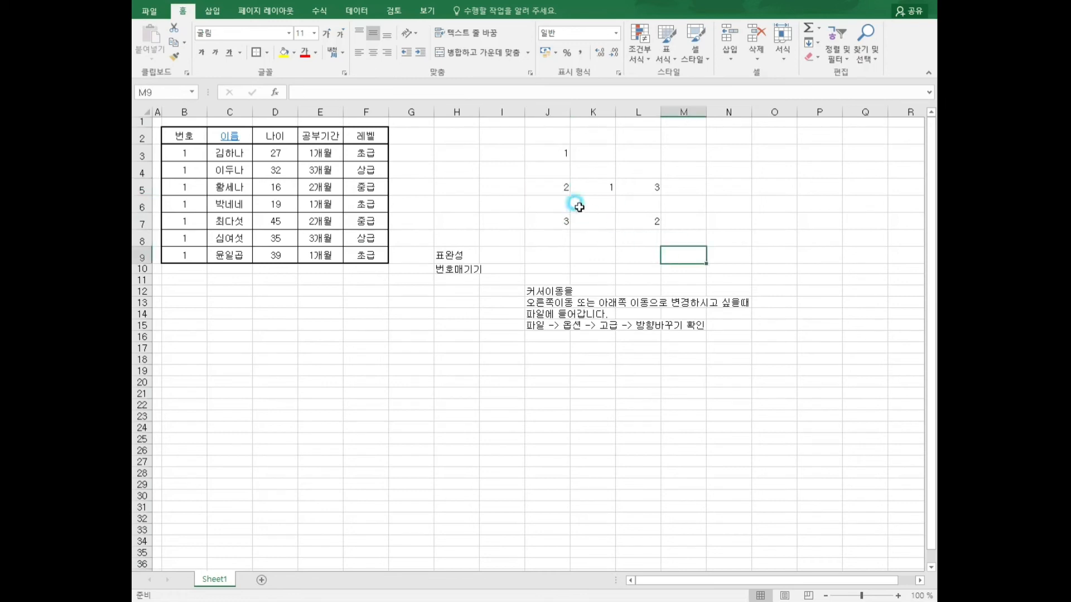
Delete cell J5 with the remaining cells in the row shifted left.
right_click(548, 187)
left_click(605, 302)
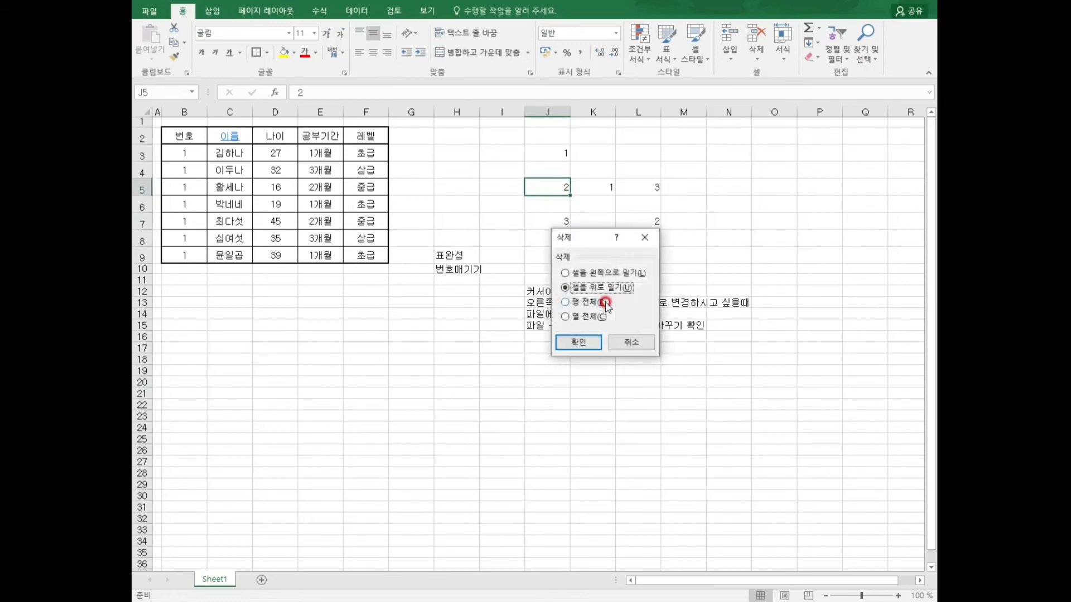
left_click(594, 273)
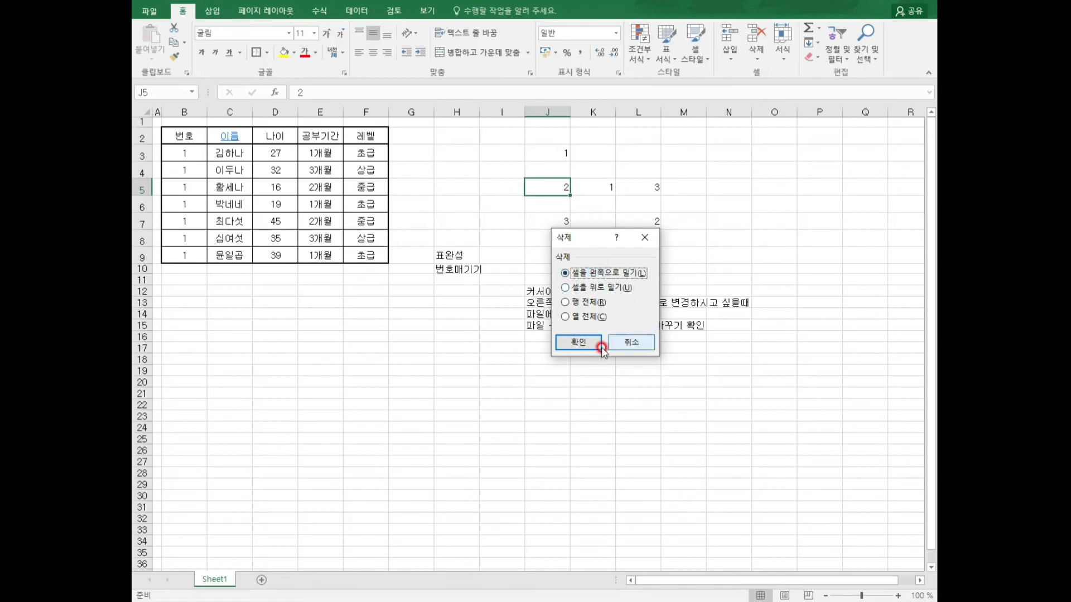
left_click(580, 342)
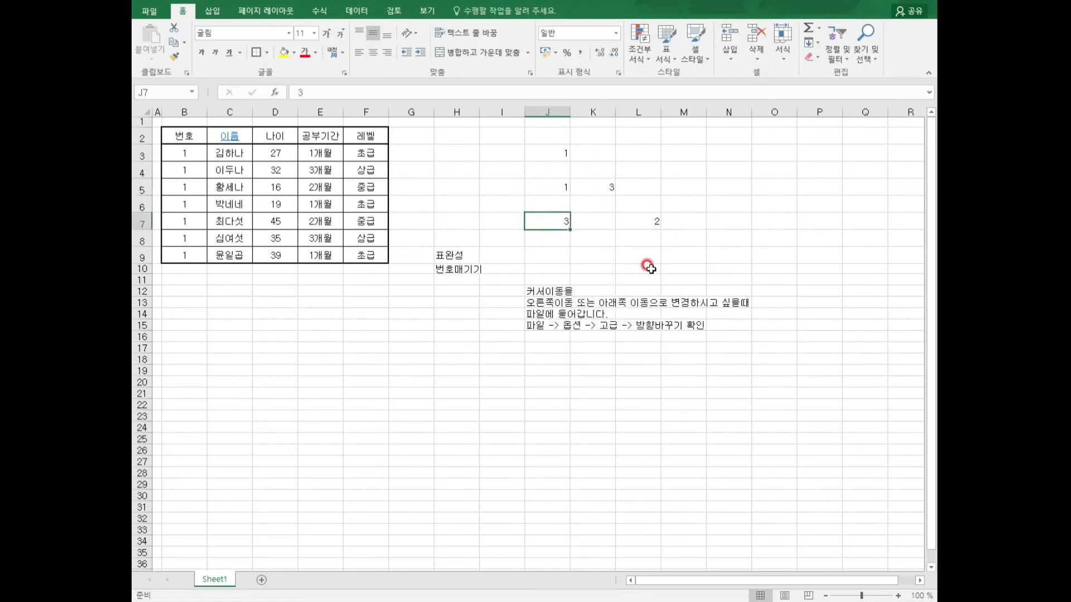
Clear the contents of cell J5 without shifting any cells.
right_click(557, 190)
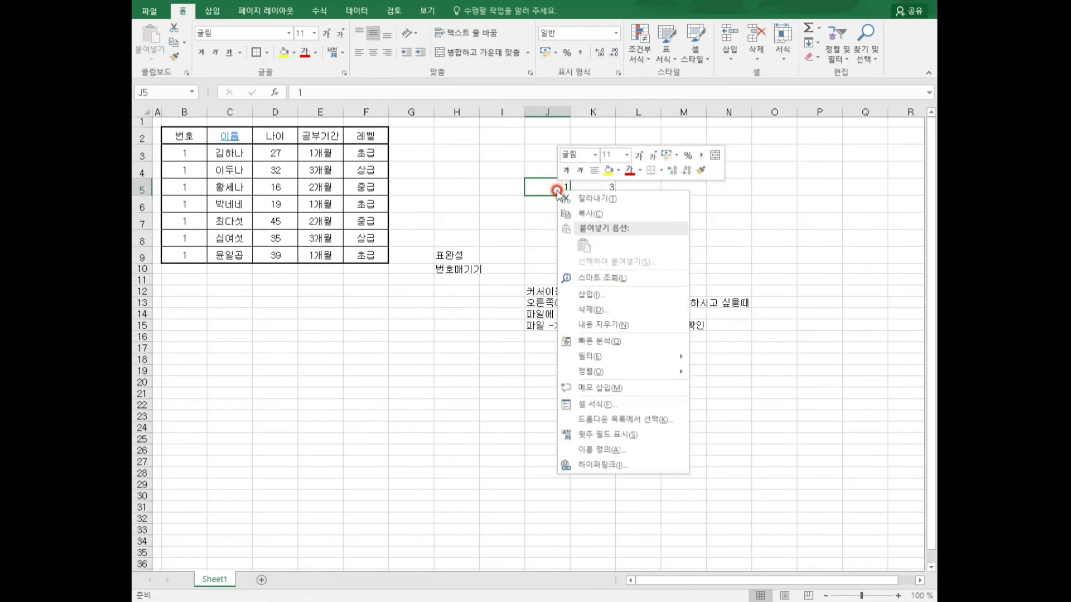
left_click(627, 325)
left_click_drag(478, 451, 500, 448)
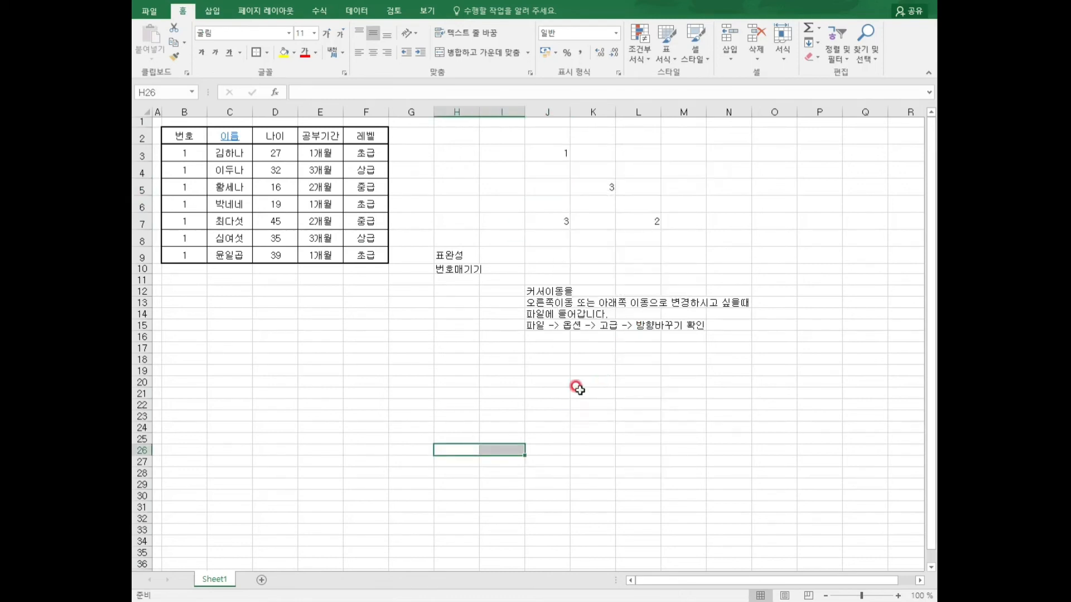
left_click(366, 416)
left_click(470, 185)
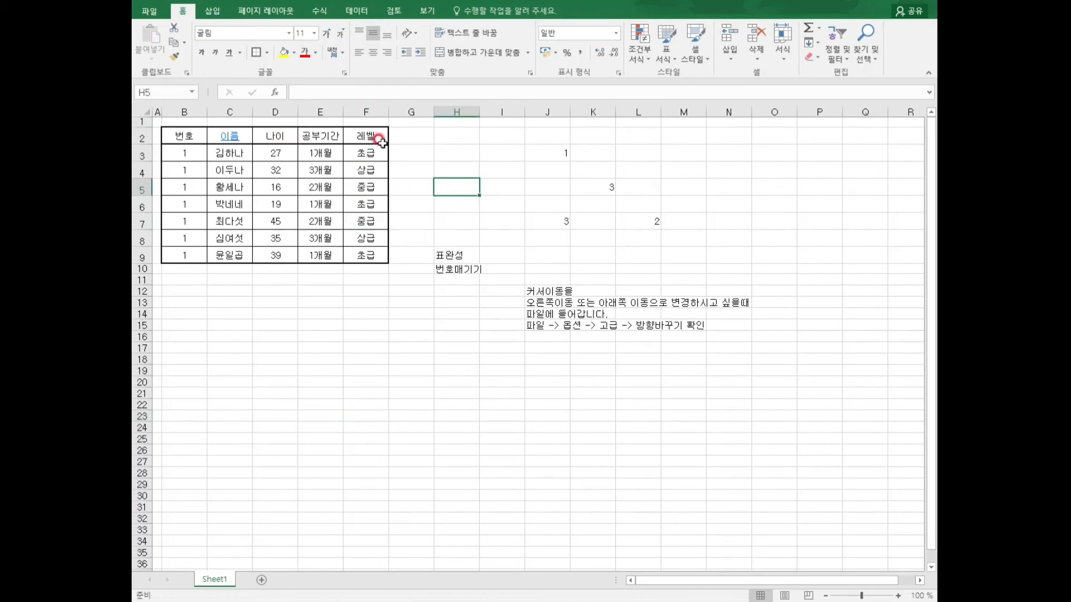
Clear the 번호 heading from cell B2 and select header cells B2:C2.
left_click(186, 136)
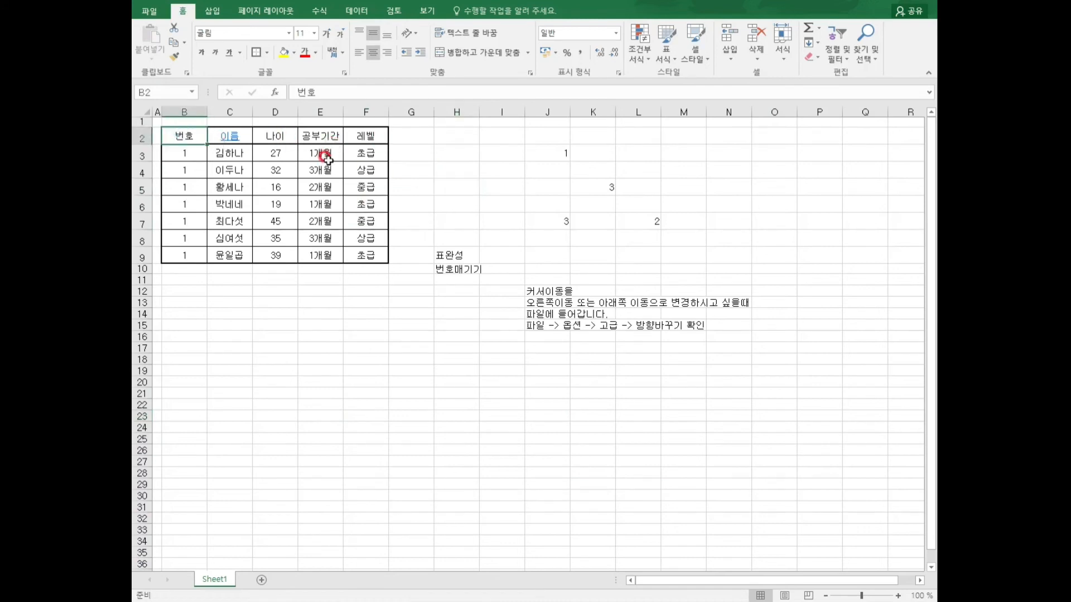
key("Delete")
left_click(234, 136)
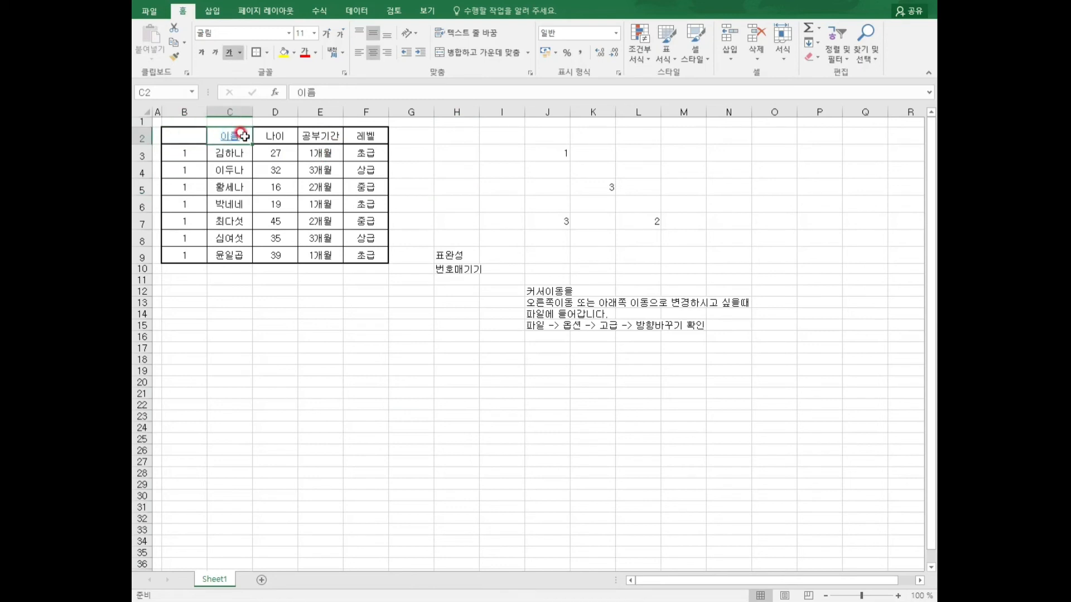
left_click_drag(179, 136, 227, 137)
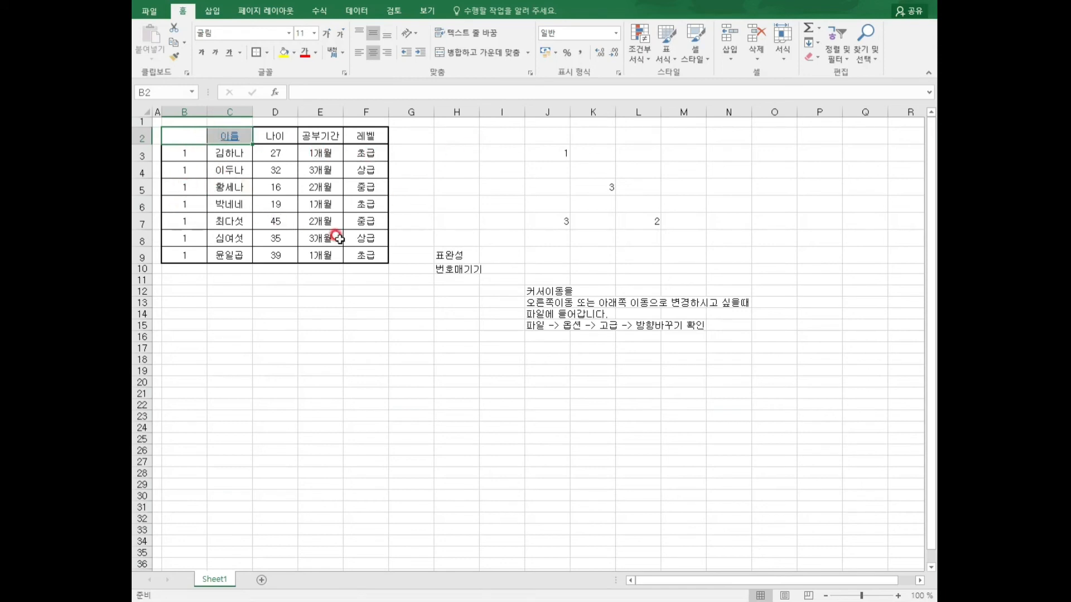
Enter the label 합계 in cell C10, directly below the name column of the table.
left_click(269, 321)
left_click(223, 271)
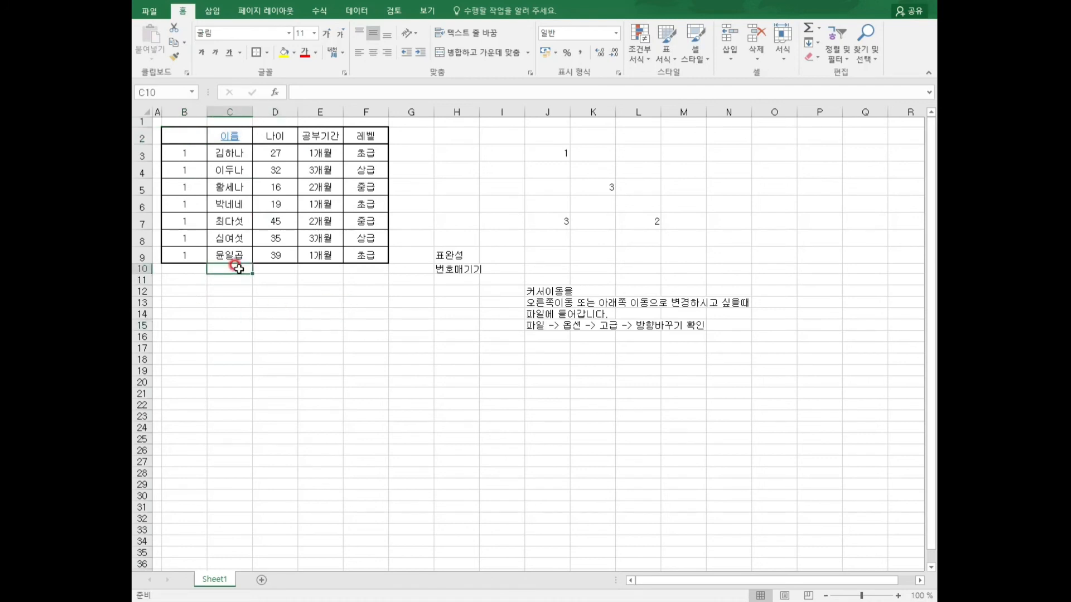
type("ㅎ")
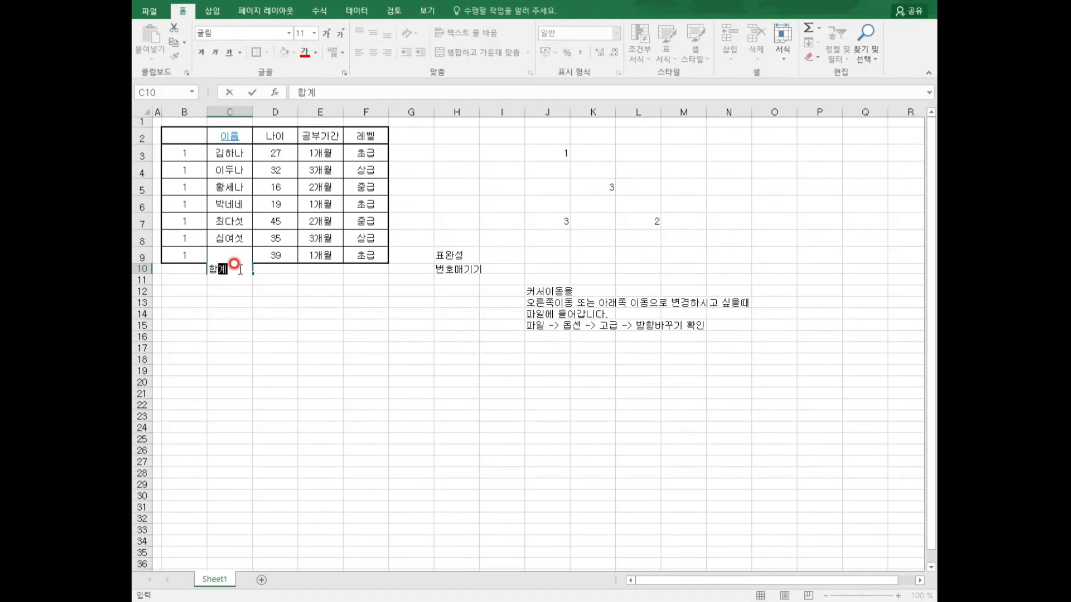
type("계")
key("Return")
key("Return")
key("Return")
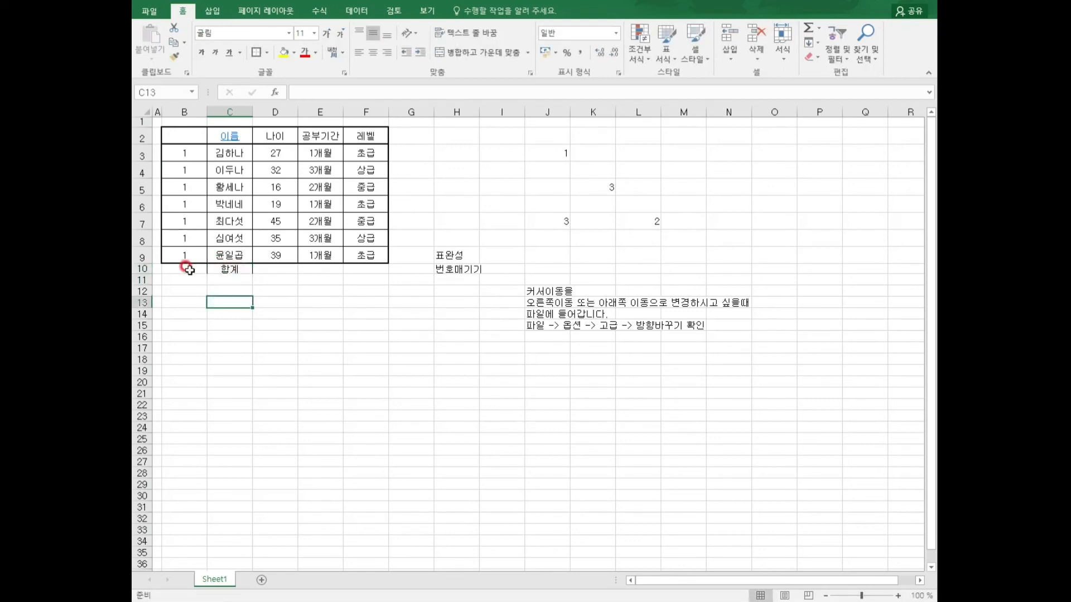
Merge and center cells B10:C10 around the 합계 label.
left_click_drag(190, 270, 224, 269)
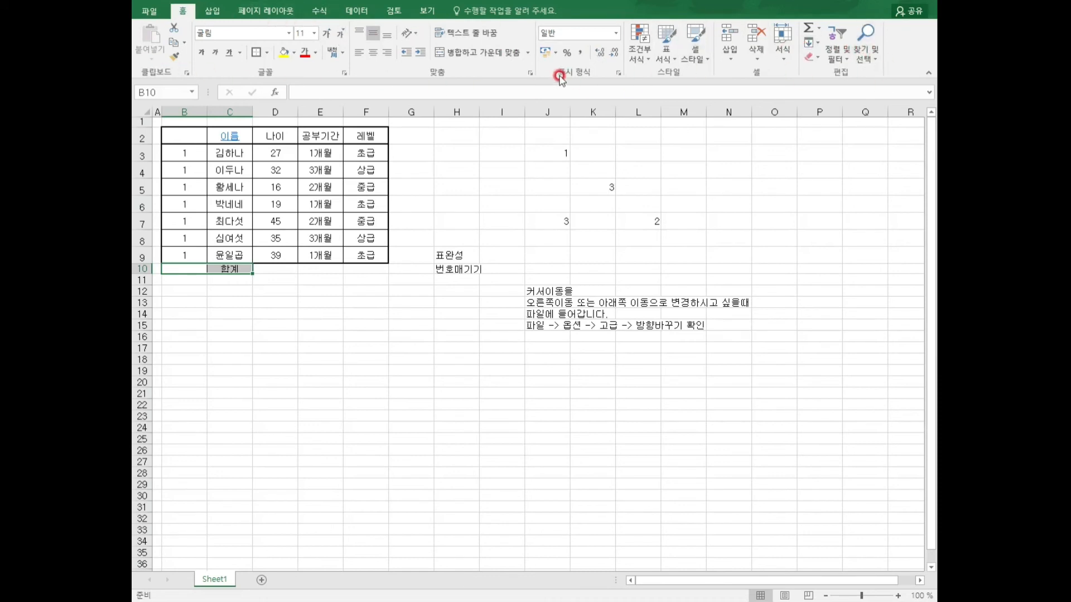
left_click(475, 53)
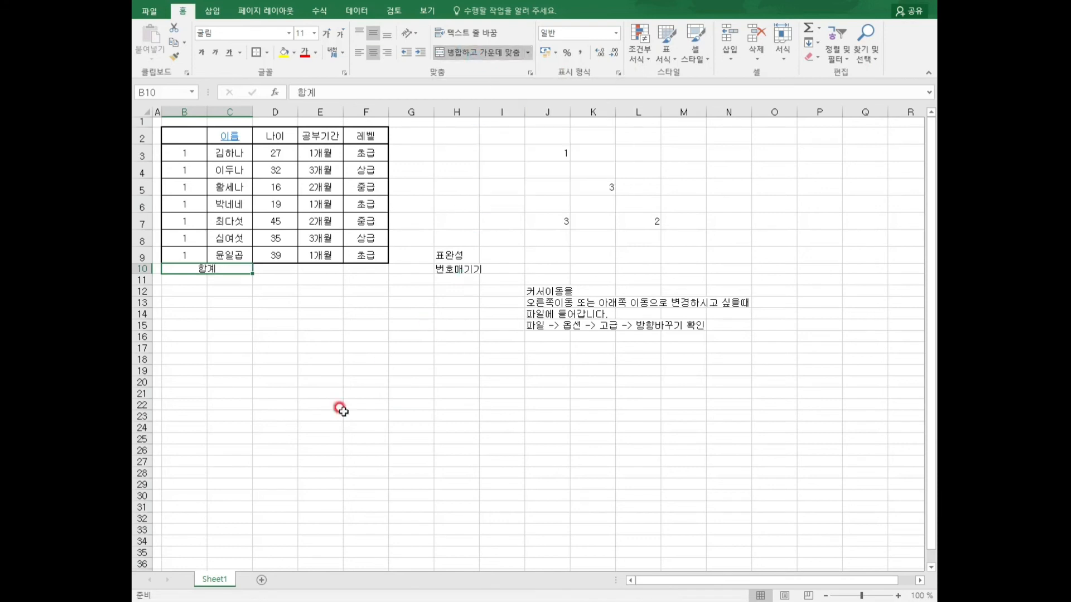
left_click(275, 326)
Increase the height of row 10 and put a thick outside border around the 합계 row B10:F10.
left_click(187, 267)
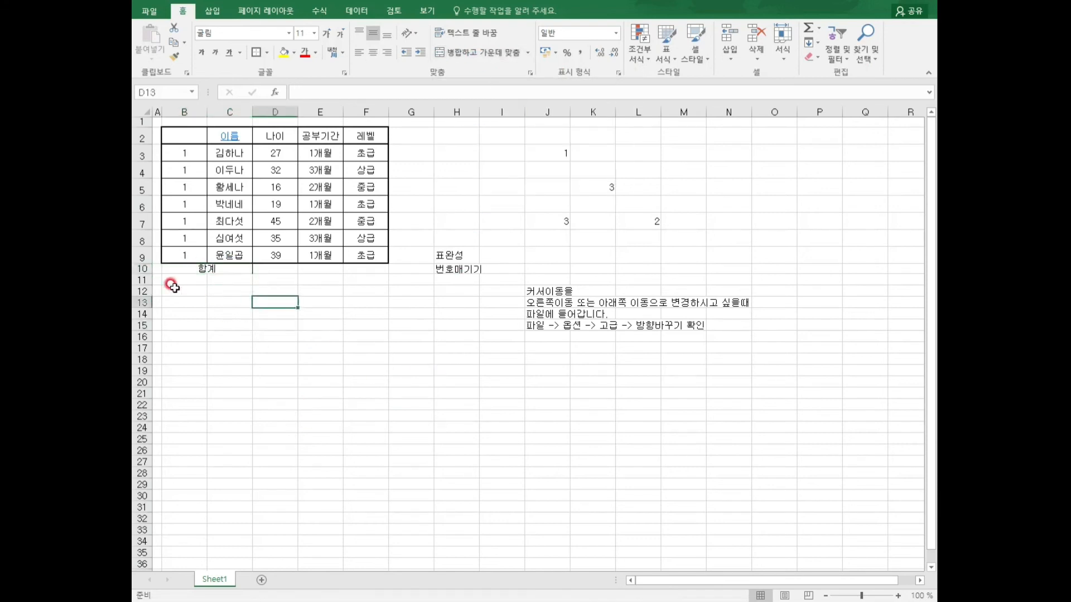
left_click_drag(182, 268, 321, 269)
left_click_drag(141, 274, 141, 281)
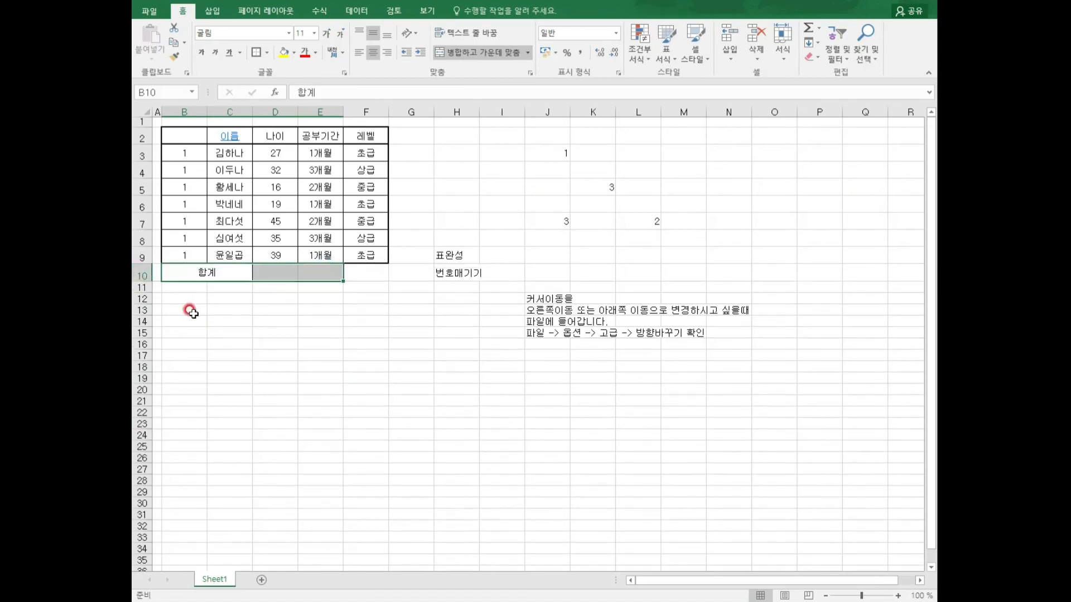
left_click_drag(203, 272, 366, 273)
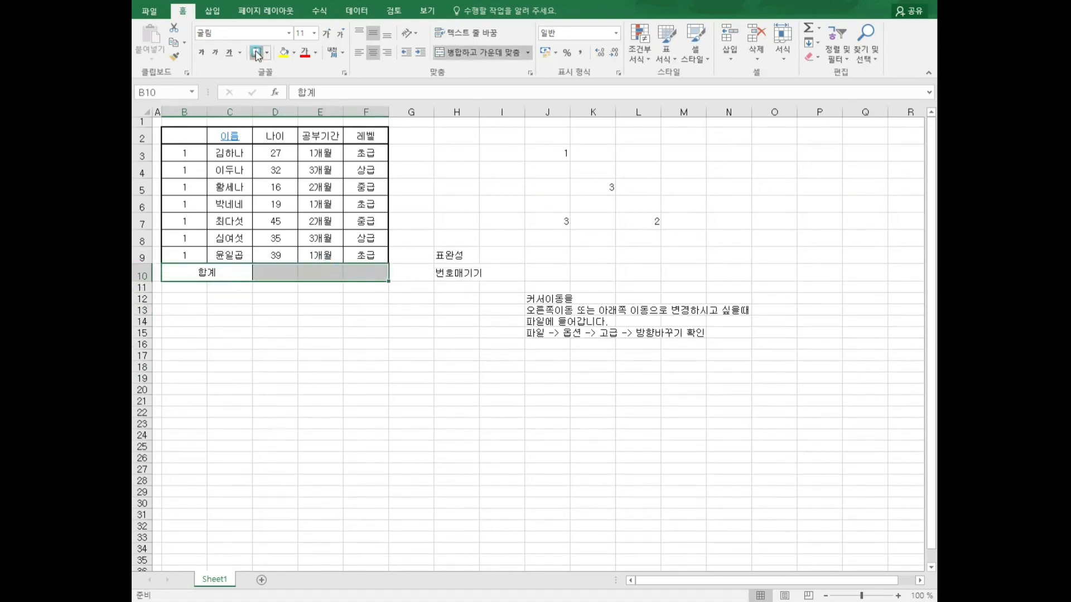
left_click(313, 377)
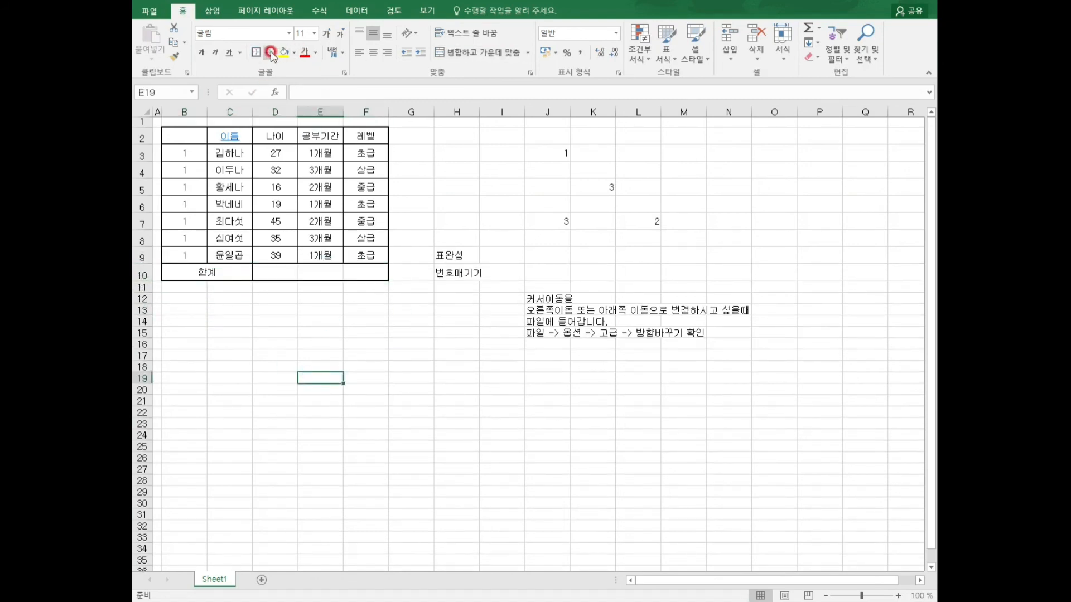
left_click(310, 341)
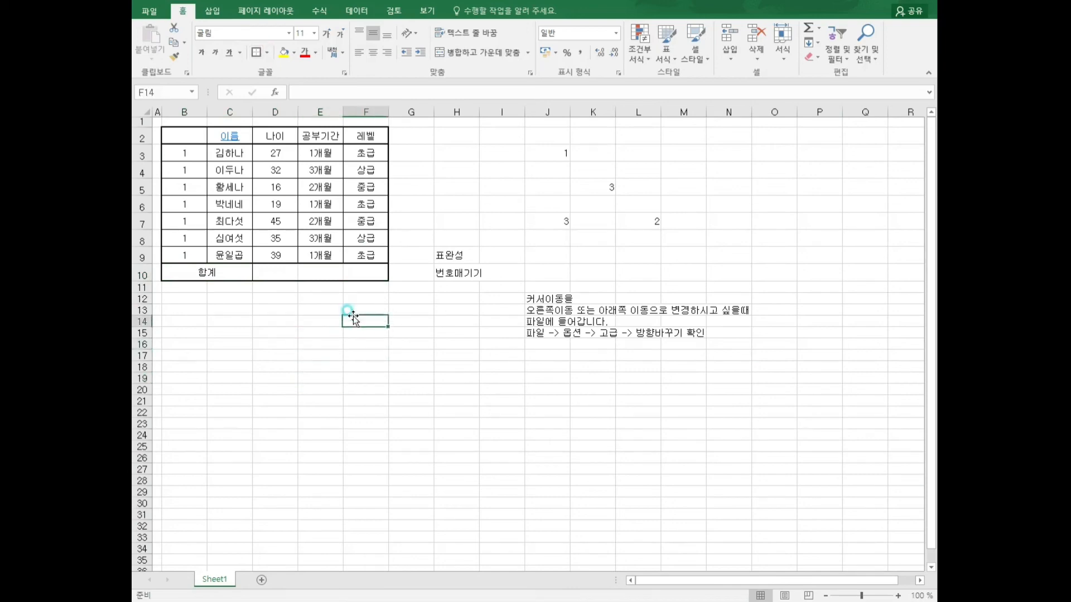
Fill the table's header cells B2:F2 with yellow.
left_click_drag(168, 134, 356, 132)
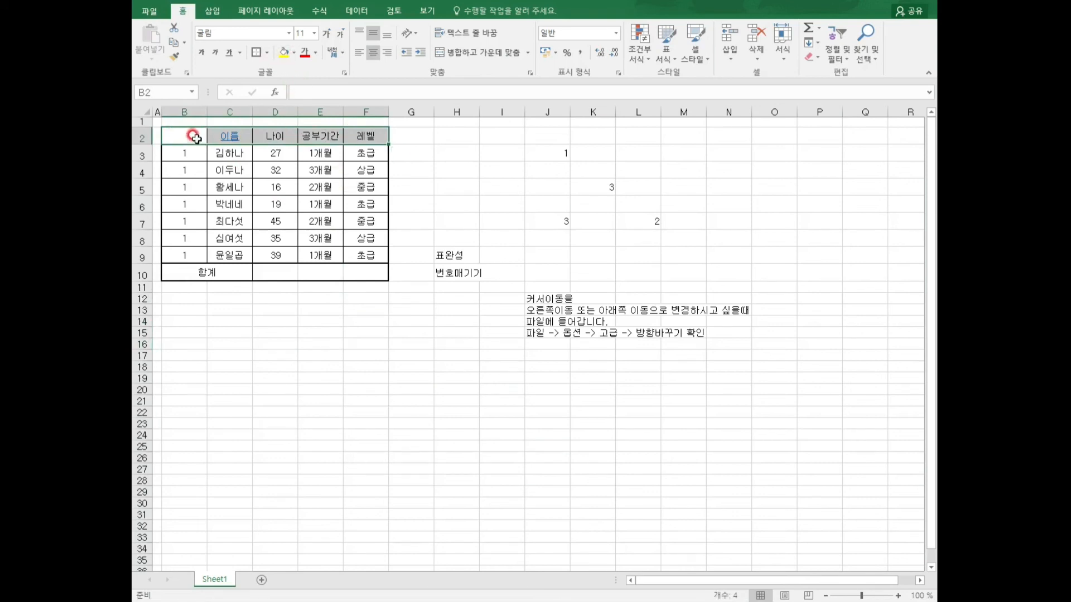
left_click(171, 136)
left_click_drag(172, 136, 358, 131)
left_click(293, 53)
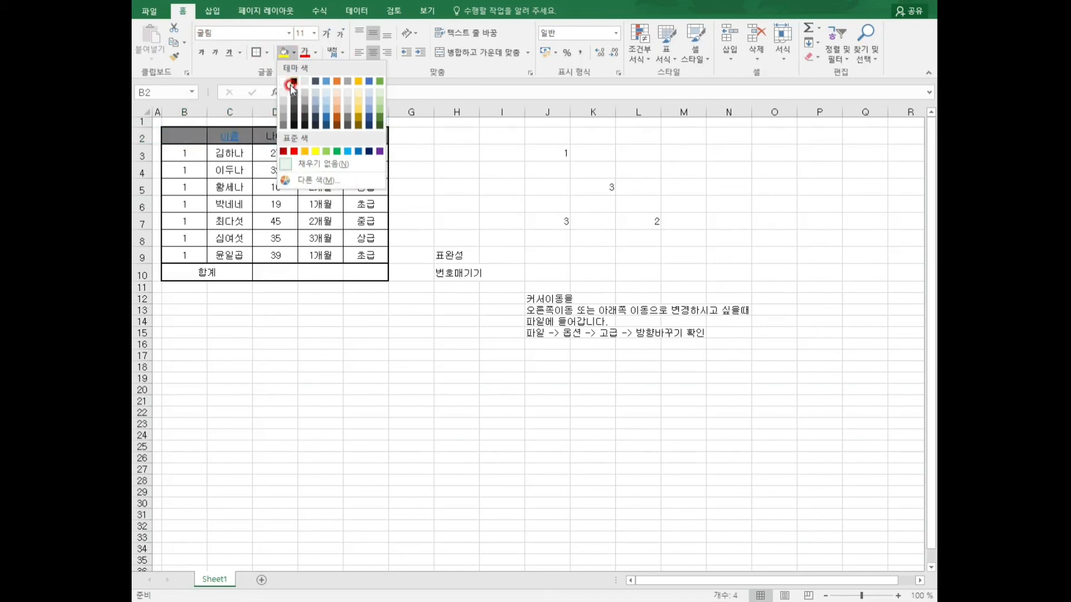
left_click(316, 154)
left_click(474, 201)
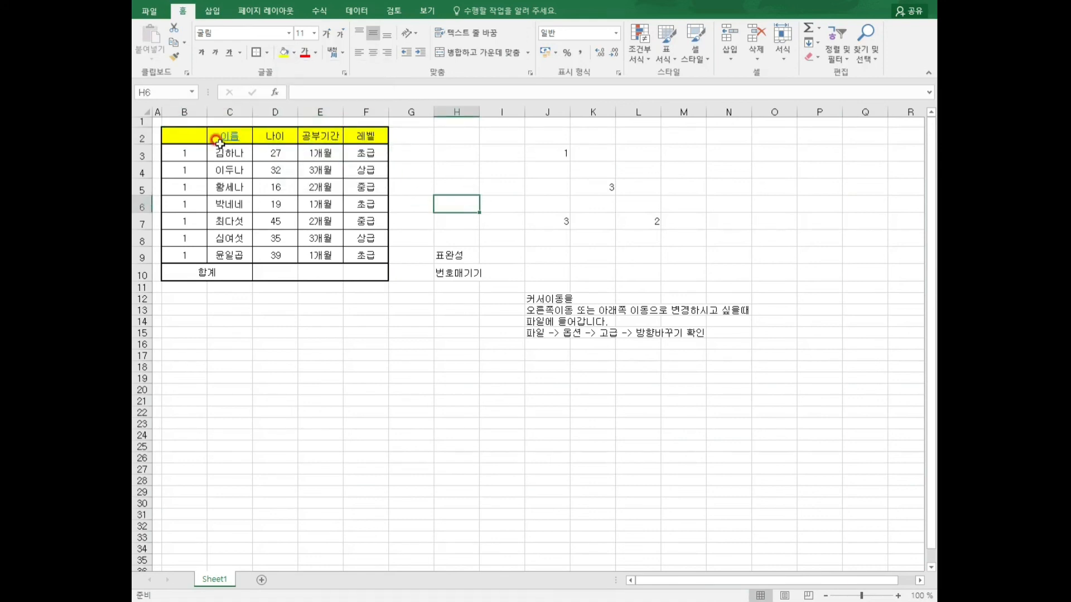
left_click_drag(220, 144, 387, 146)
left_click(481, 261)
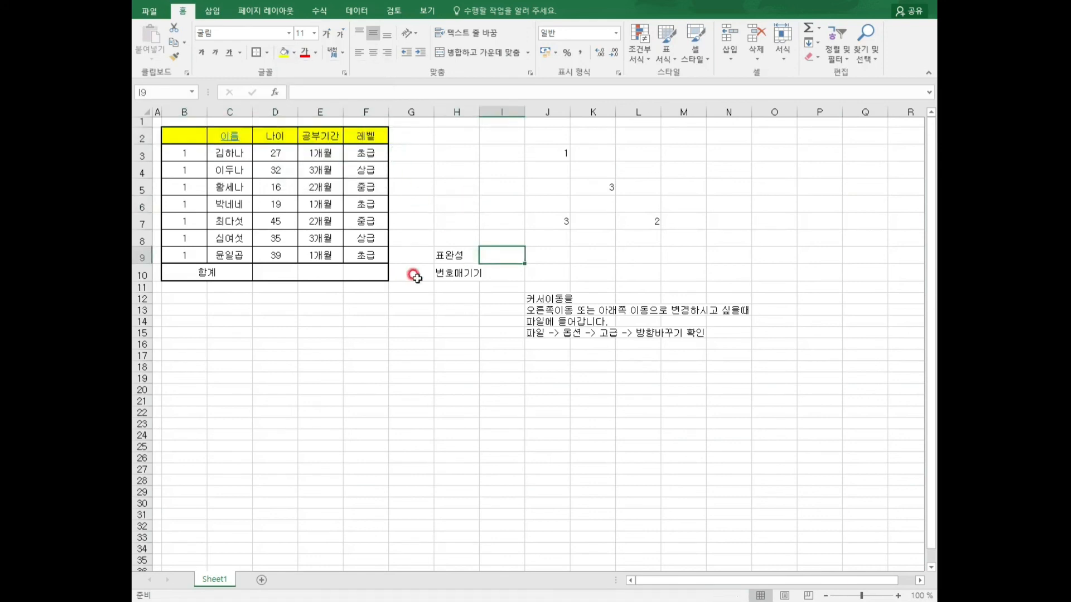
left_click(368, 344)
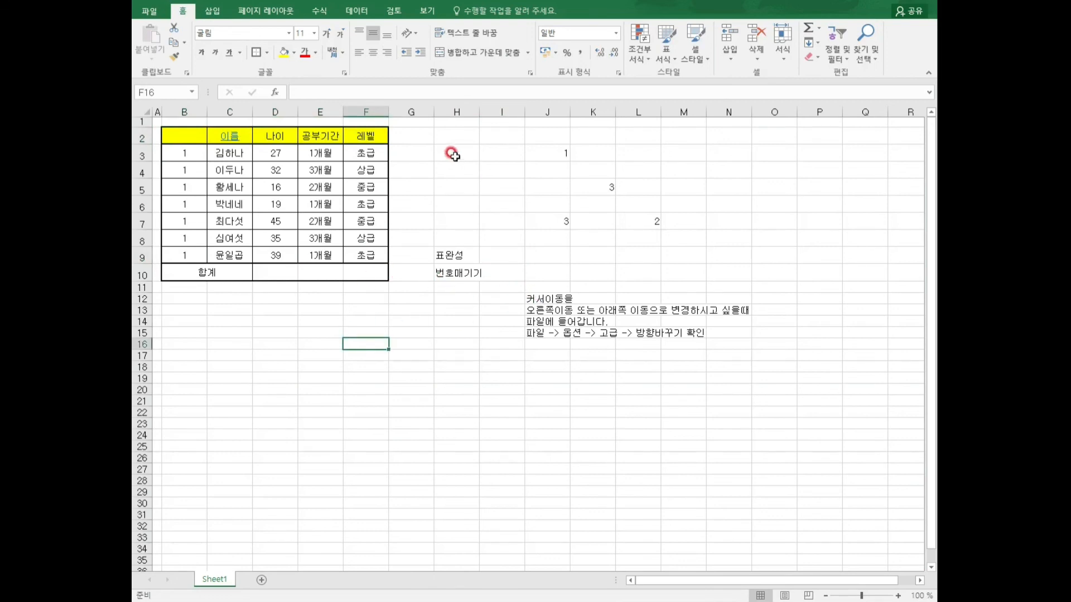
left_click_drag(456, 137, 659, 280)
left_click(229, 272)
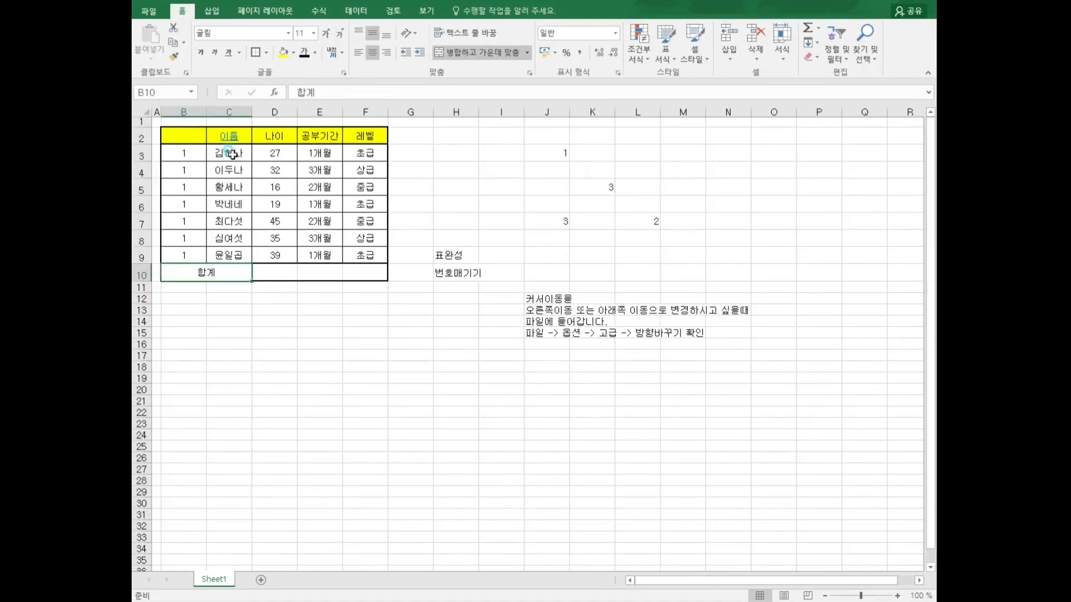
Remove the underline from the 이름 heading in cell C2.
left_click(230, 137)
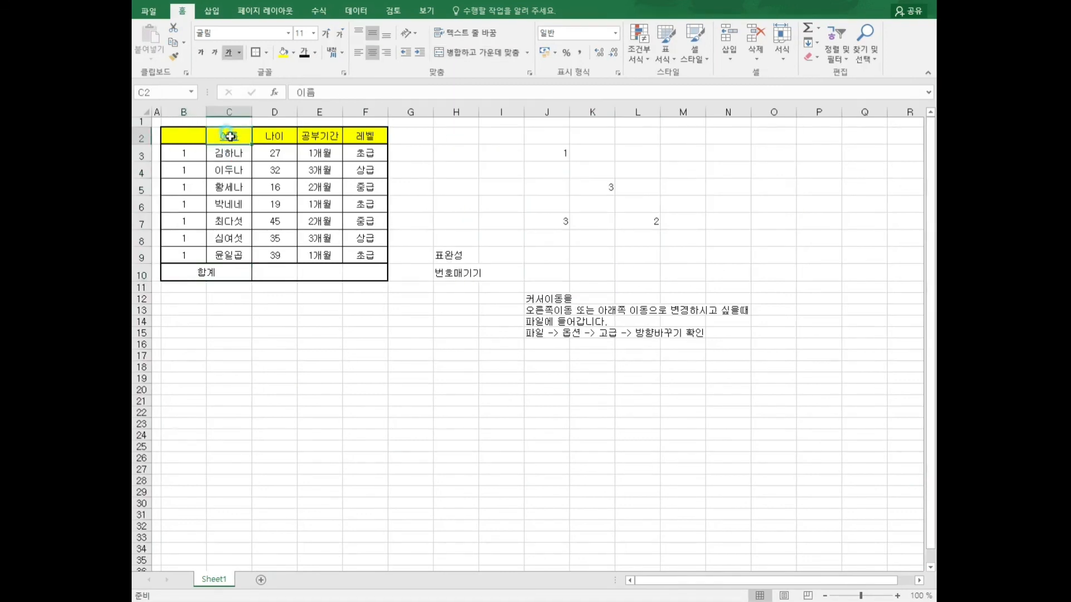
left_click(239, 53)
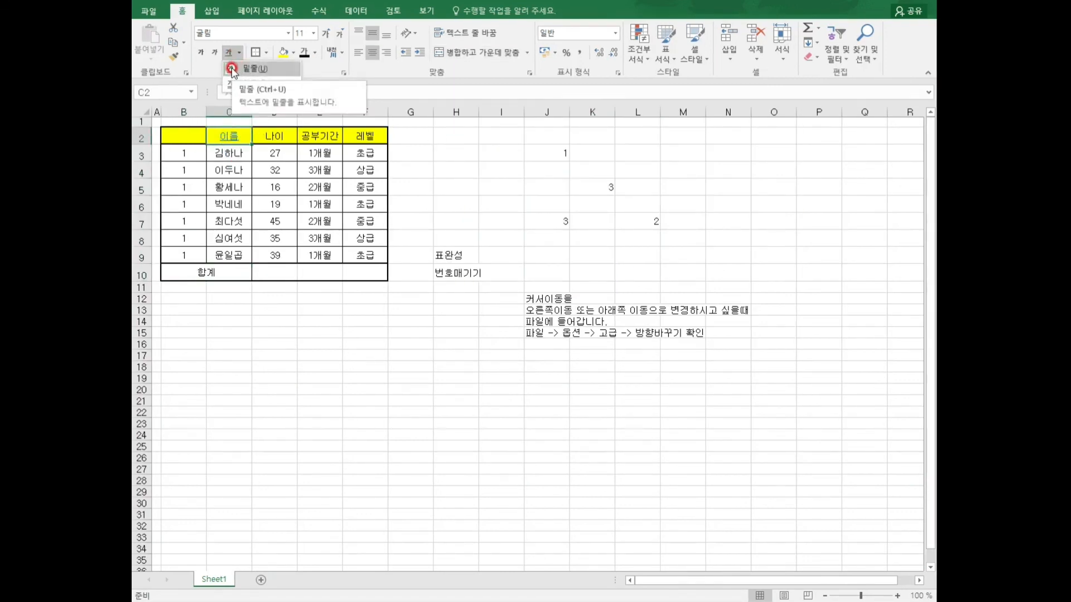
left_click(249, 71)
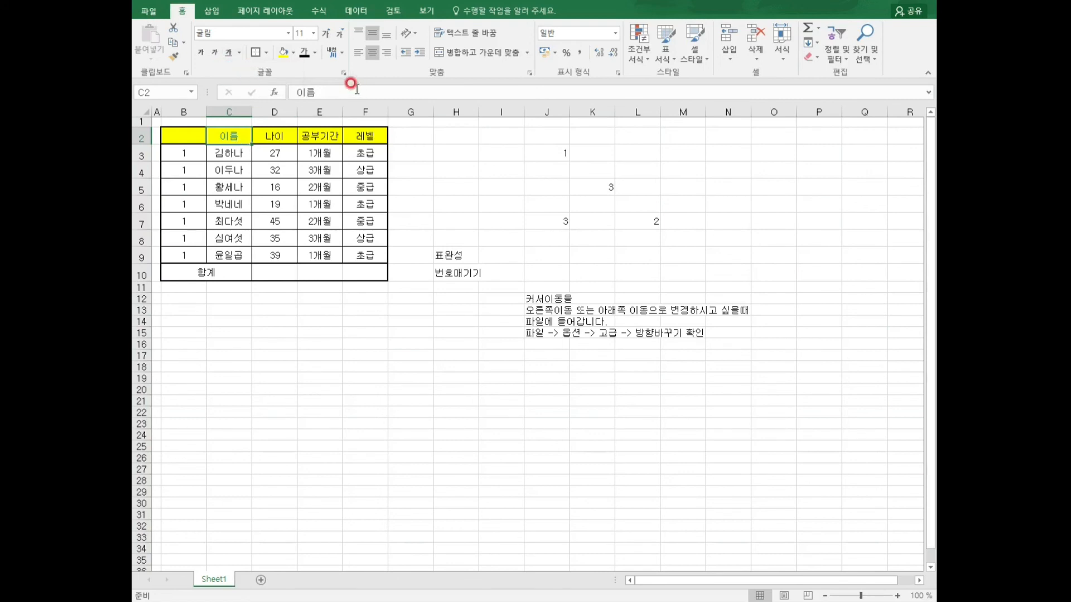
left_click(411, 220)
left_click(253, 289)
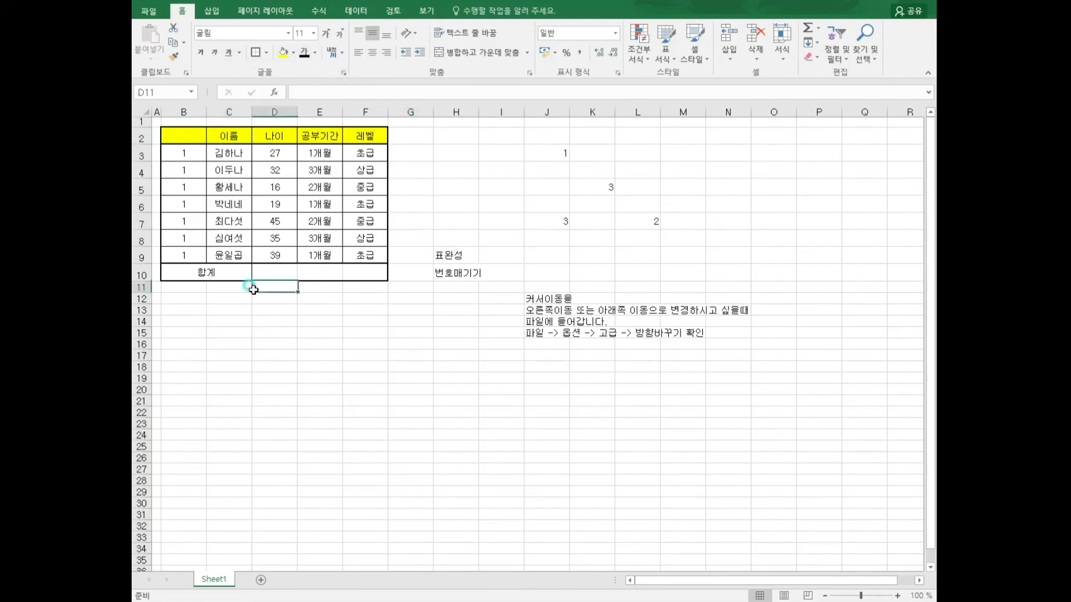
left_click(400, 334)
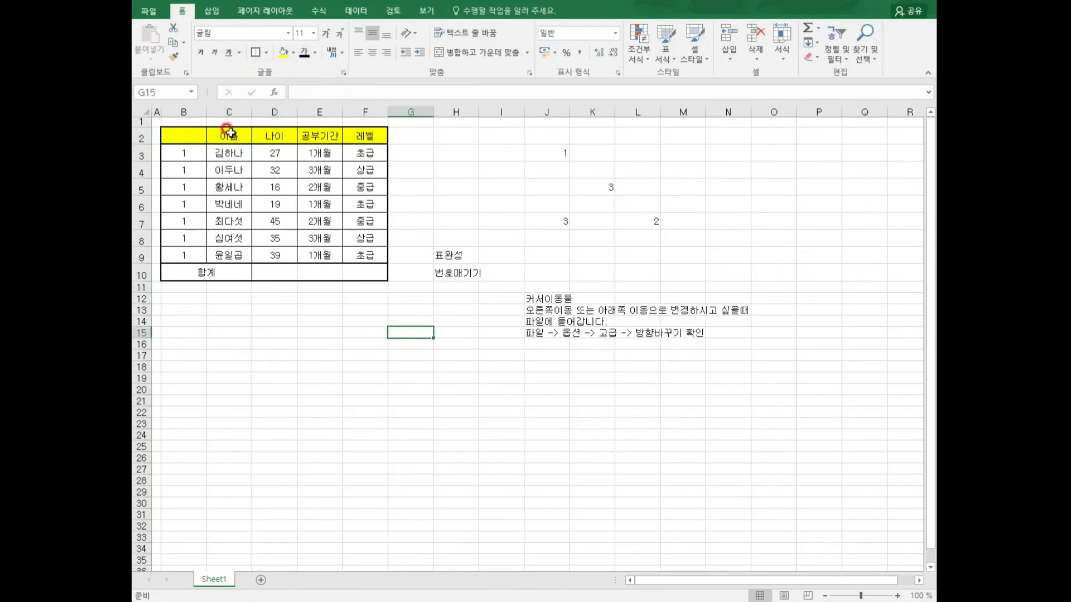
left_click(234, 135)
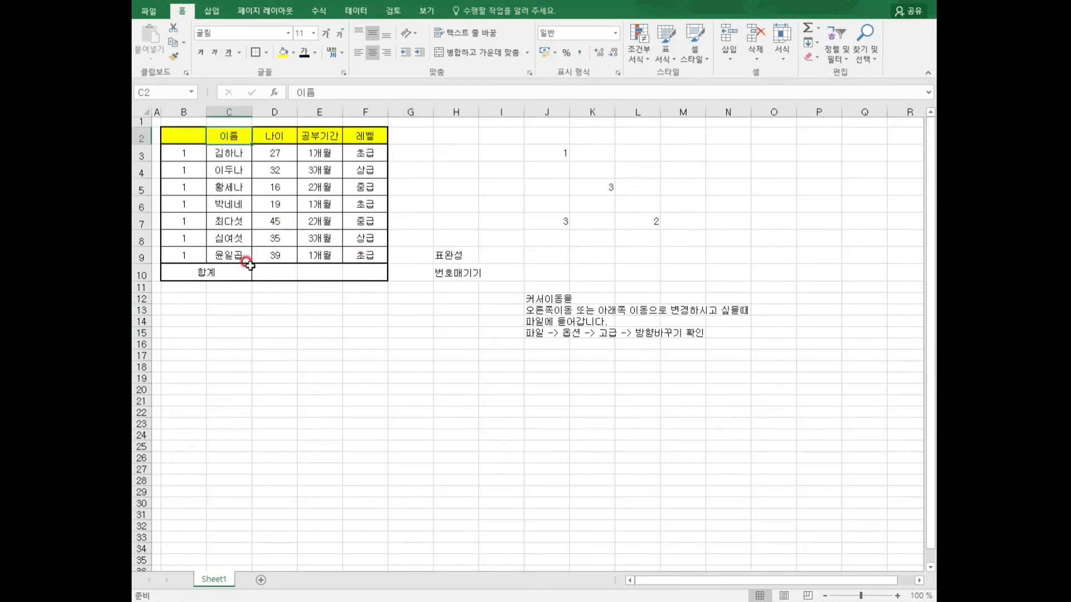
left_click(403, 338)
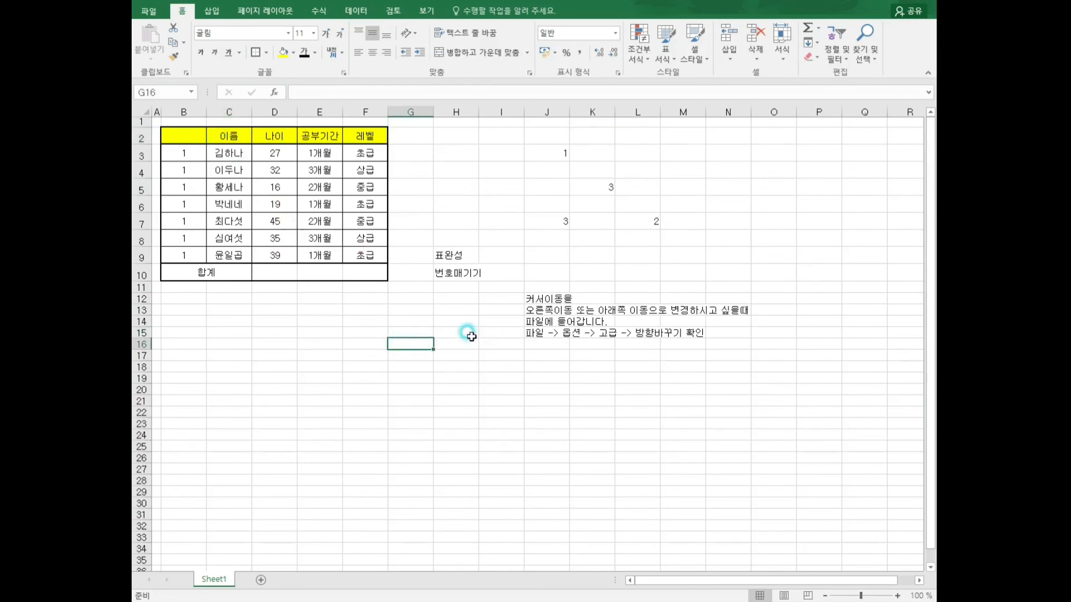
left_click(229, 138)
left_click(470, 238)
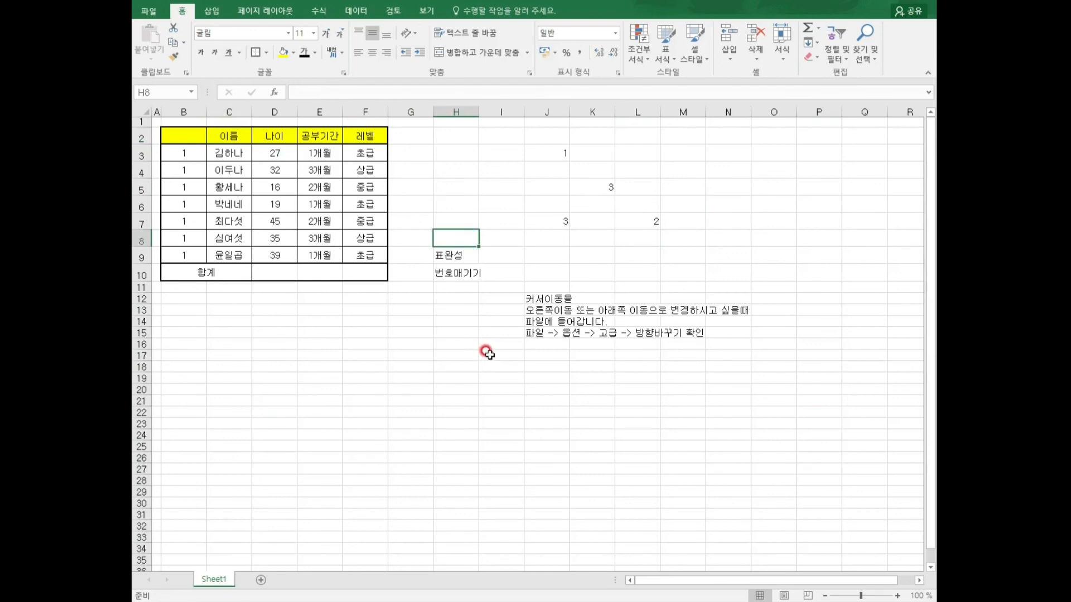
left_click(206, 268)
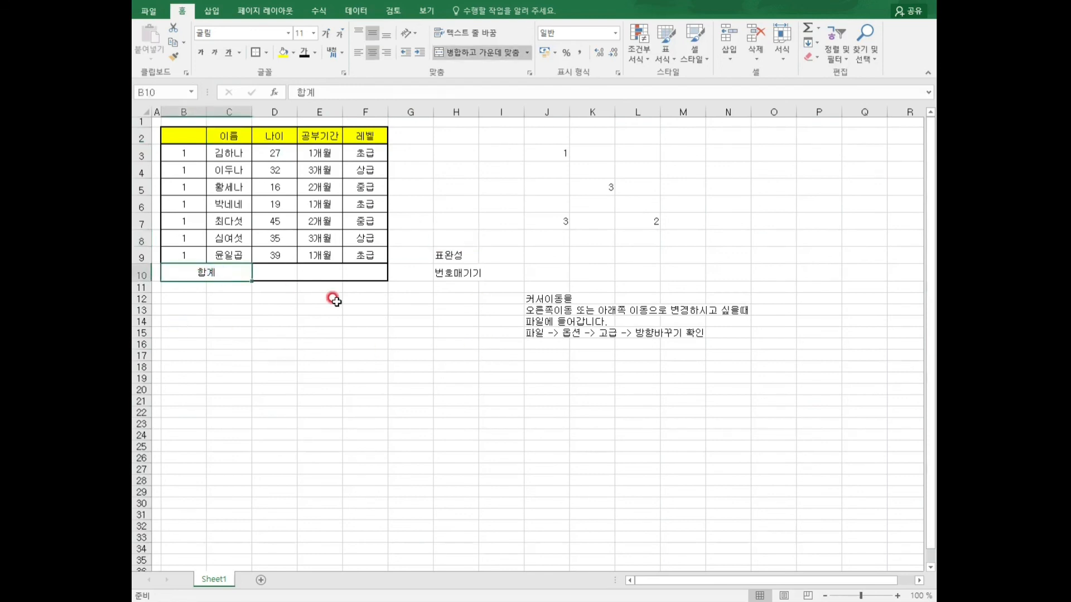
left_click(355, 285)
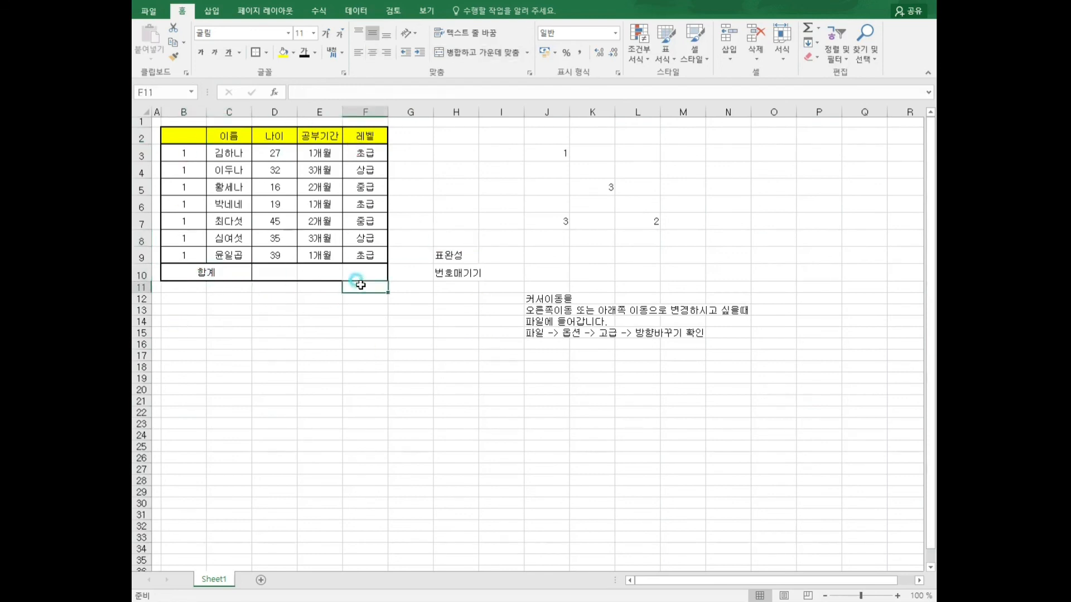
Enter the topic note 정렬 in cell H12, below the 번호매기기 note.
left_click(452, 299)
type("정렬")
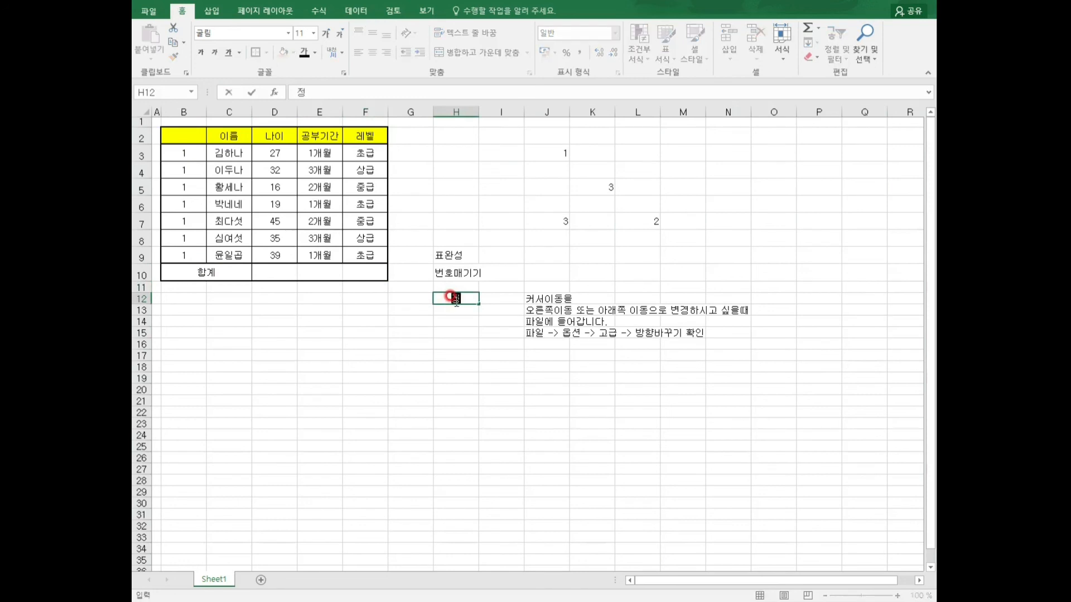
key("Return")
left_click(255, 209)
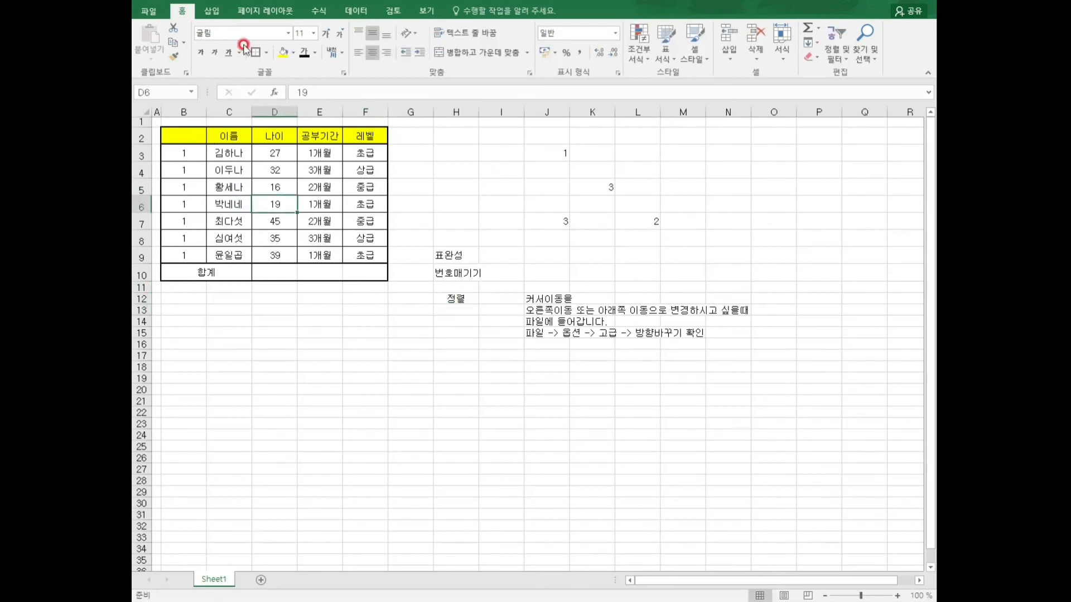
left_click(454, 377)
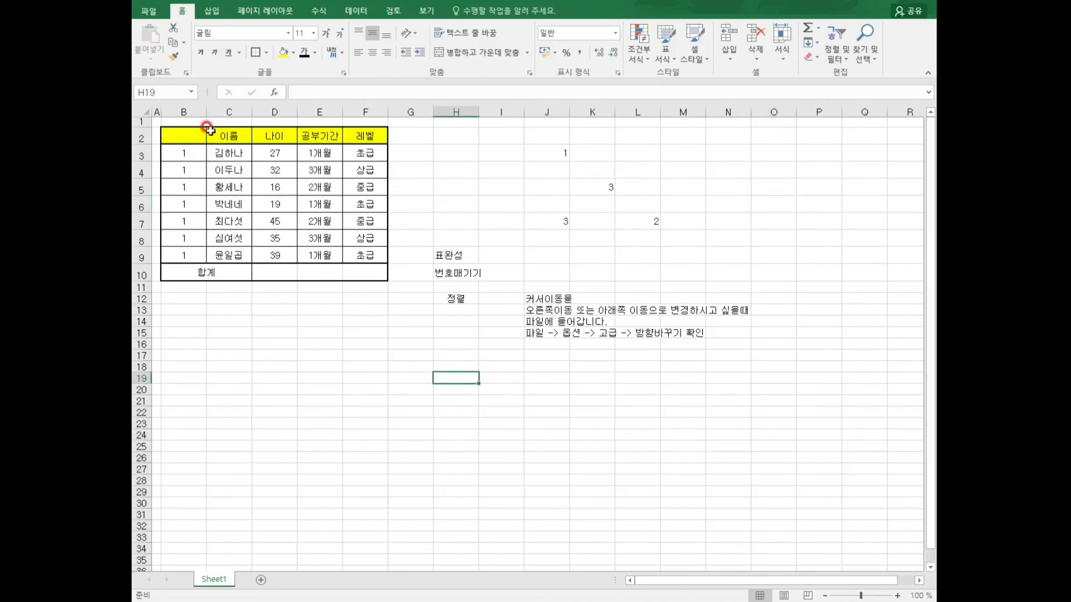
Delete the whole 합계 row, row 10, and undo the deletion.
left_click(140, 273)
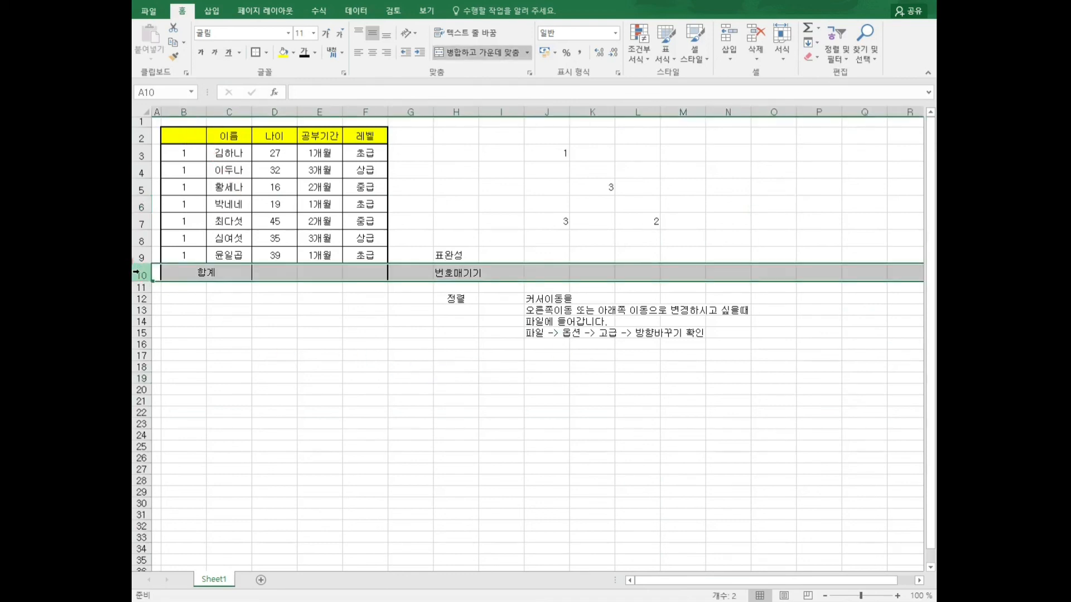
right_click(136, 274)
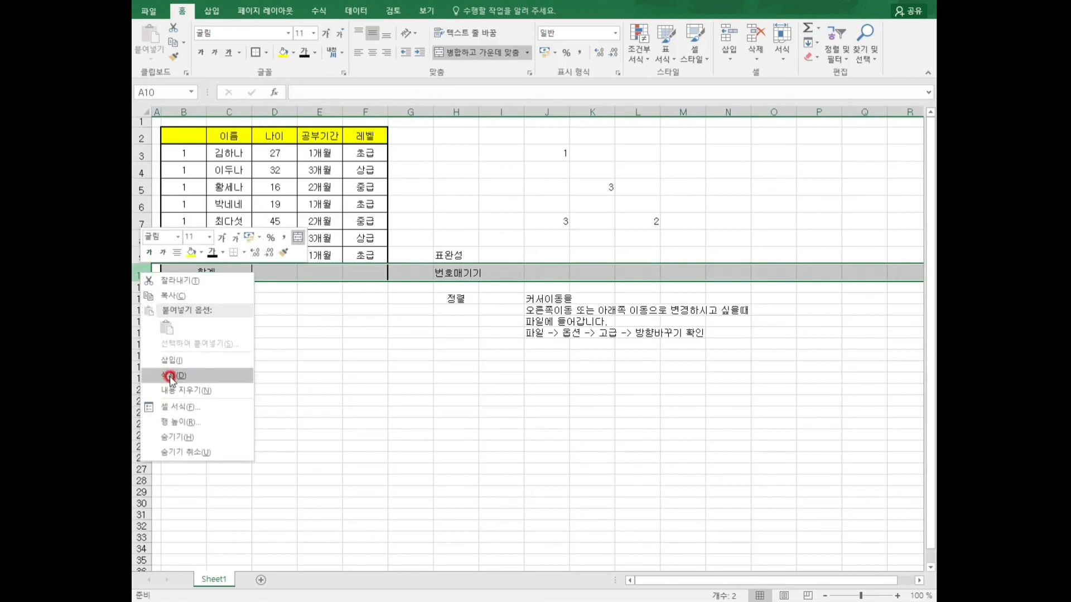
left_click(171, 377)
left_click(283, 347)
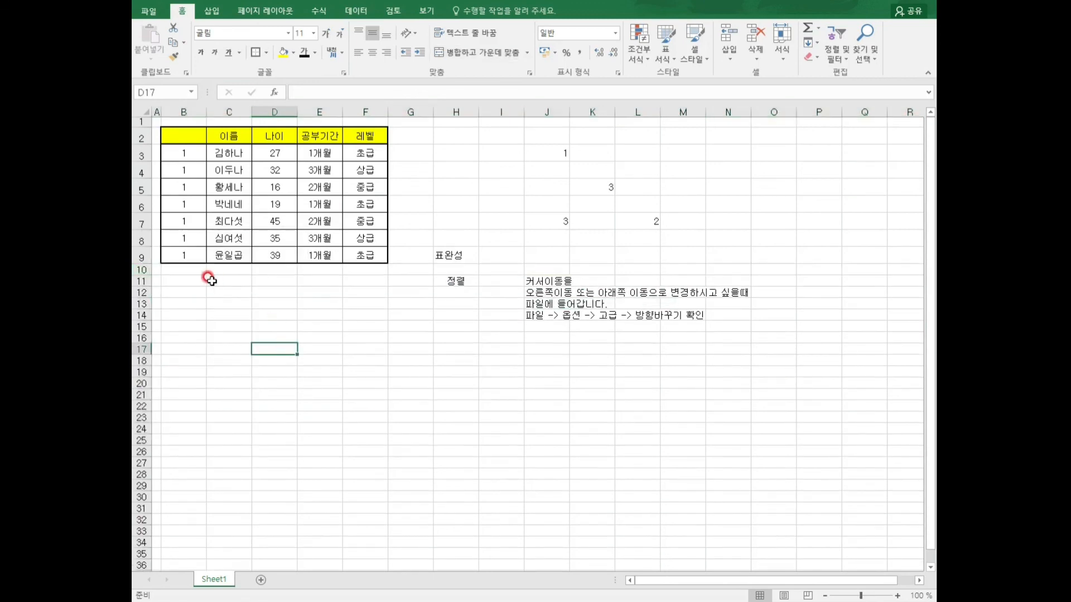
key("ctrl+z")
left_click(227, 343)
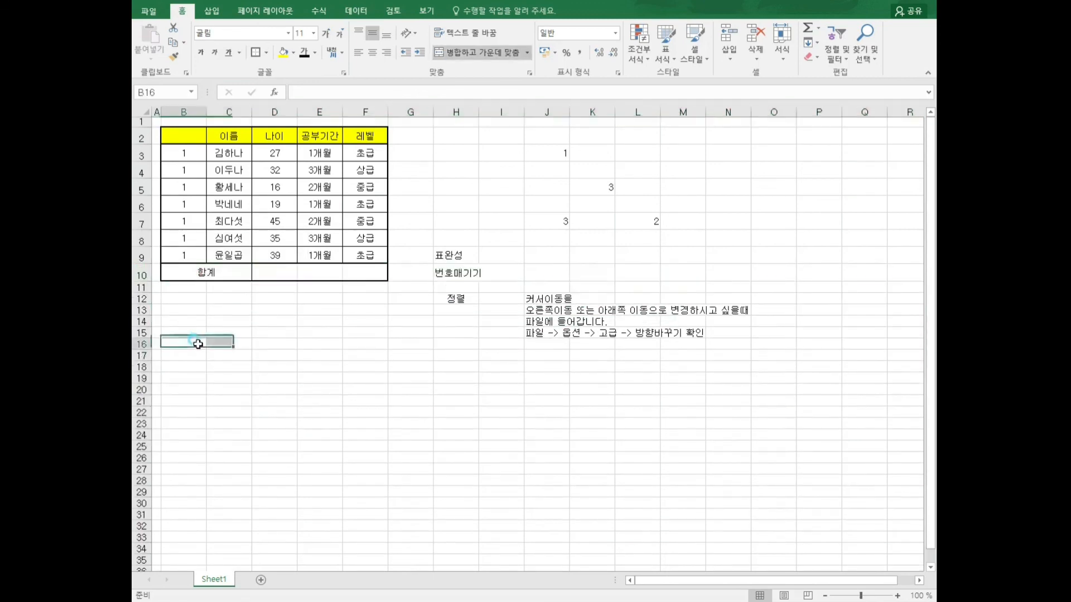
left_click(211, 271)
left_click_drag(227, 133, 229, 205)
left_click_drag(230, 221, 245, 357)
left_click(293, 380)
left_click_drag(229, 135, 243, 466)
left_click(276, 470)
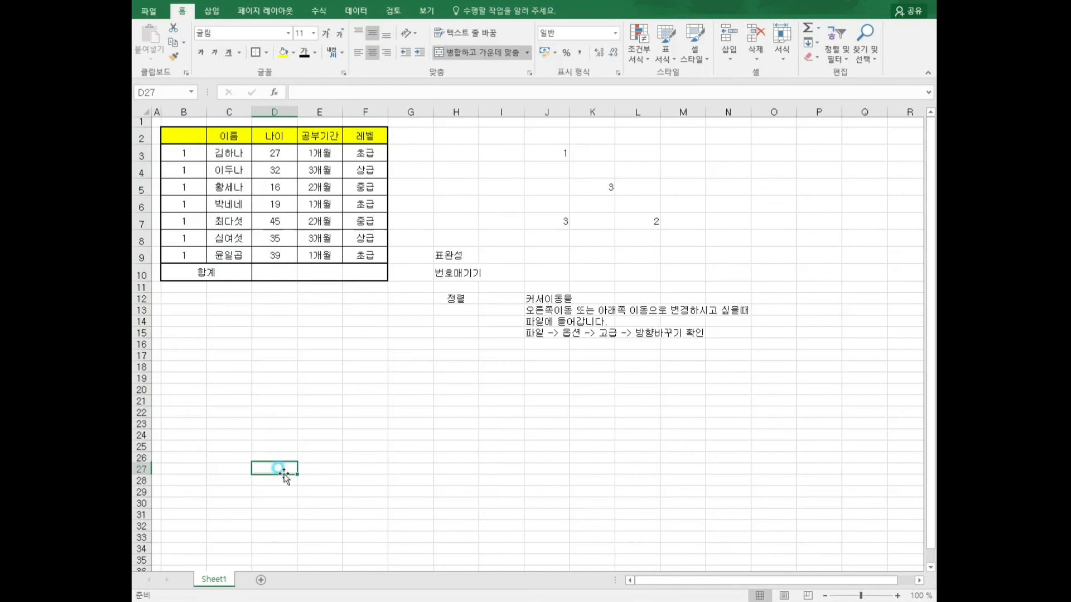
left_click(223, 272)
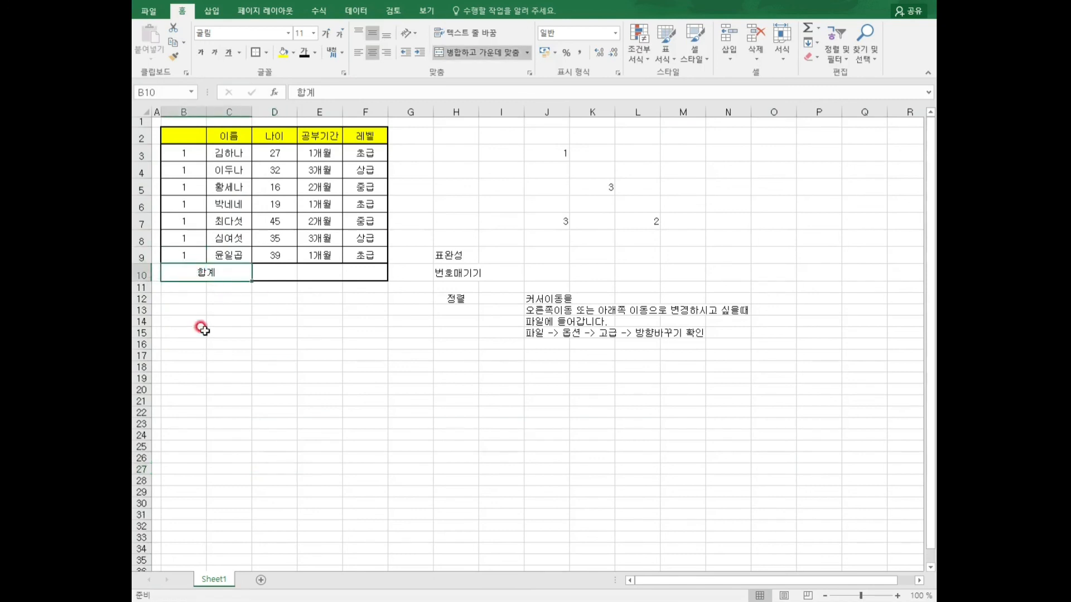
Delete the whole 합계 row, row 10, from the sheet.
left_click(277, 339)
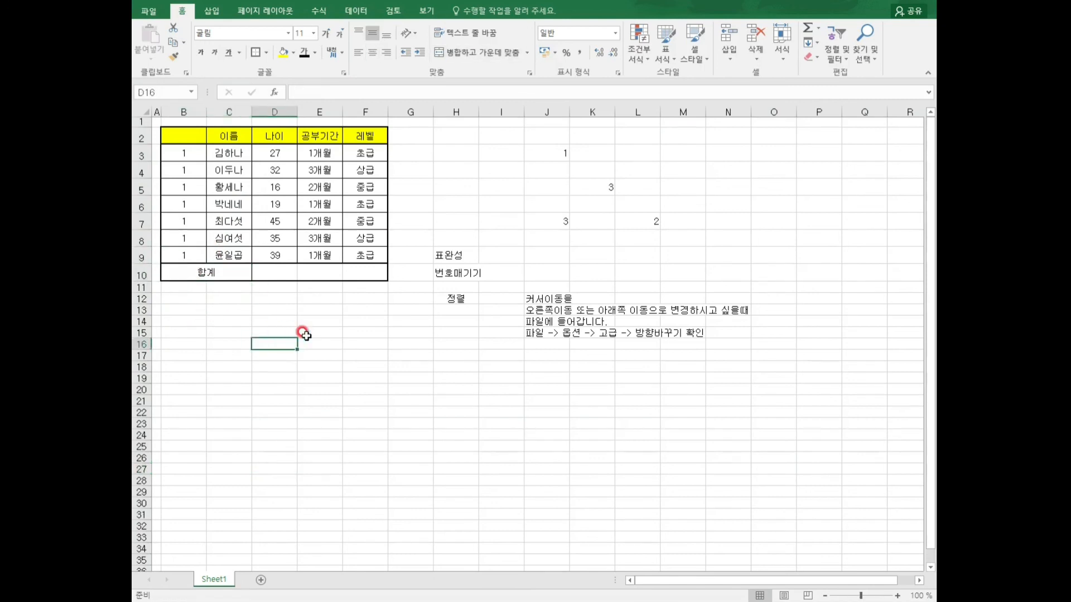
right_click(143, 273)
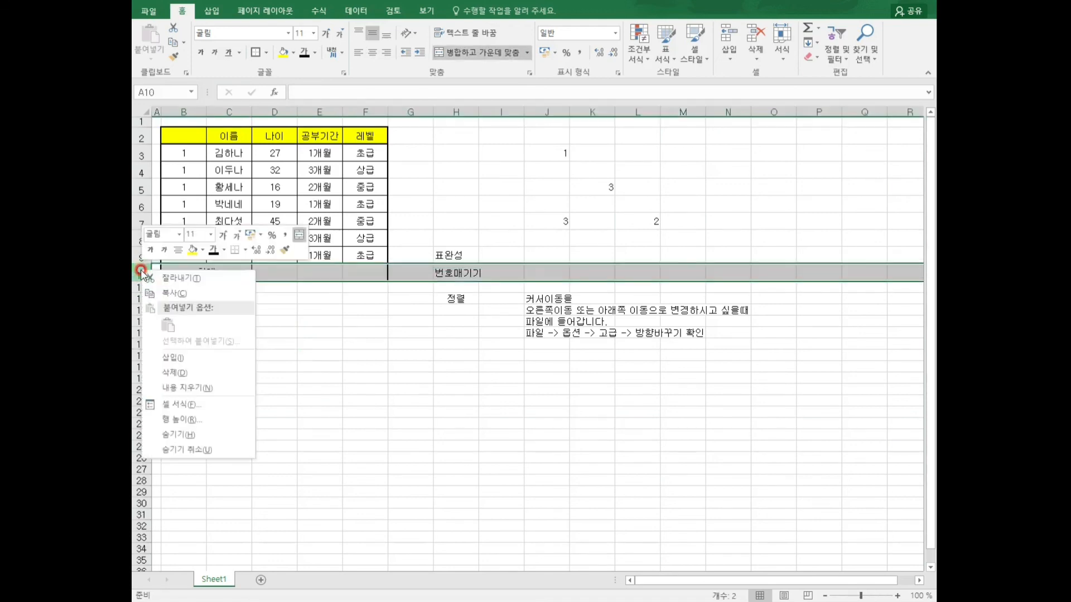
left_click(195, 372)
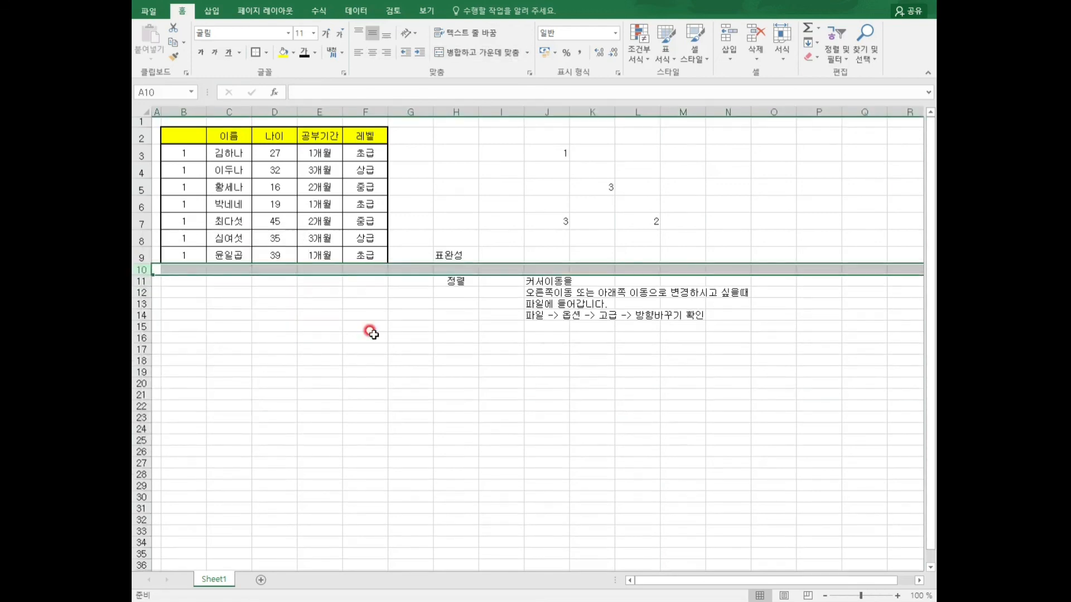
left_click(370, 333)
left_click(415, 291)
Sort the table by the 이름 column in ascending text order, and undo the sort.
left_click(229, 137)
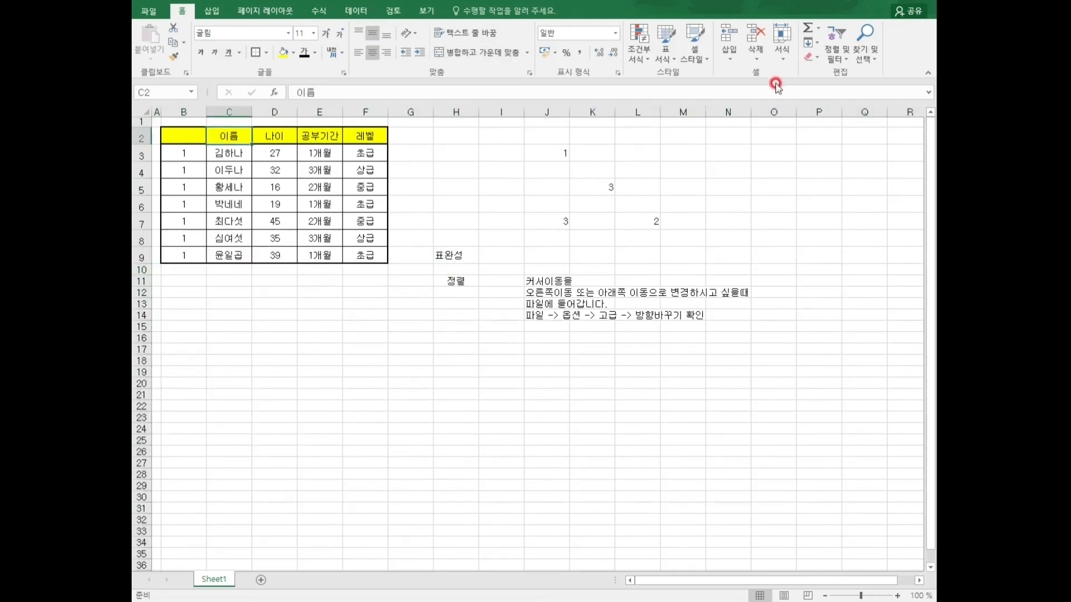
left_click(835, 58)
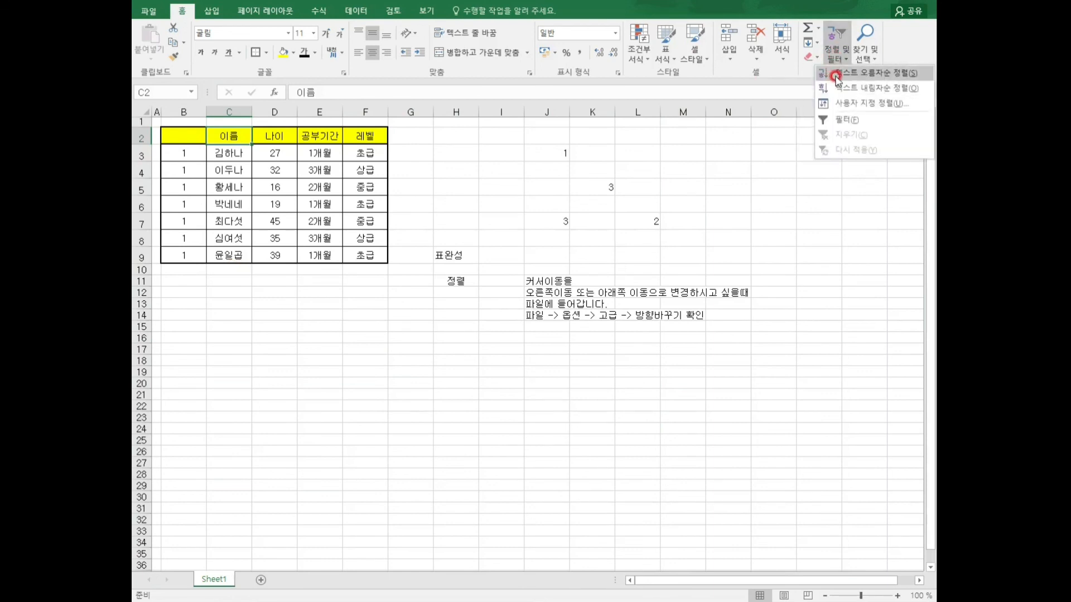
left_click(837, 75)
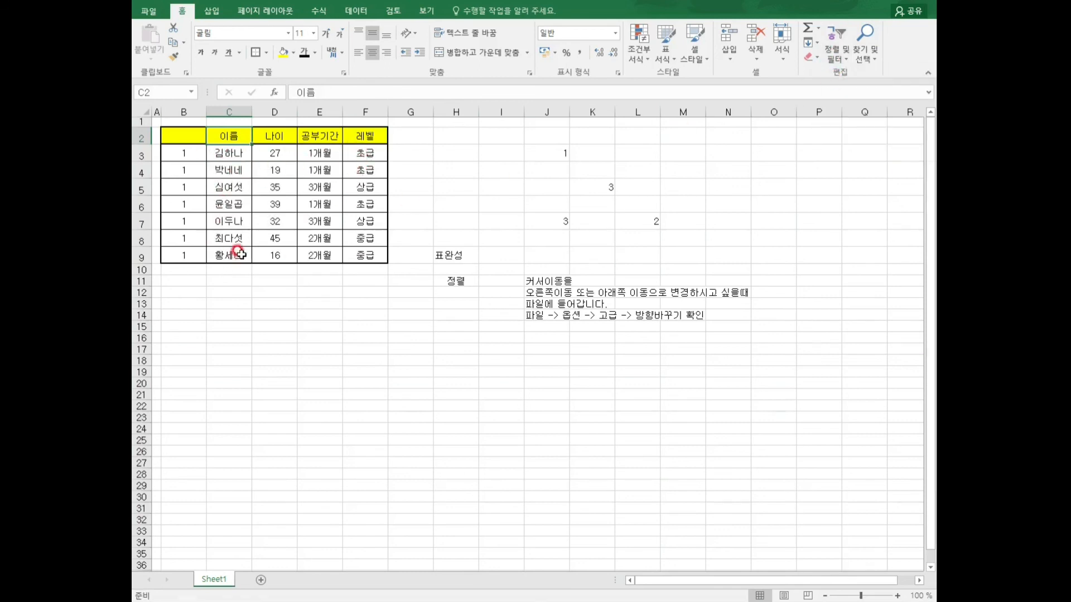
left_click(238, 185)
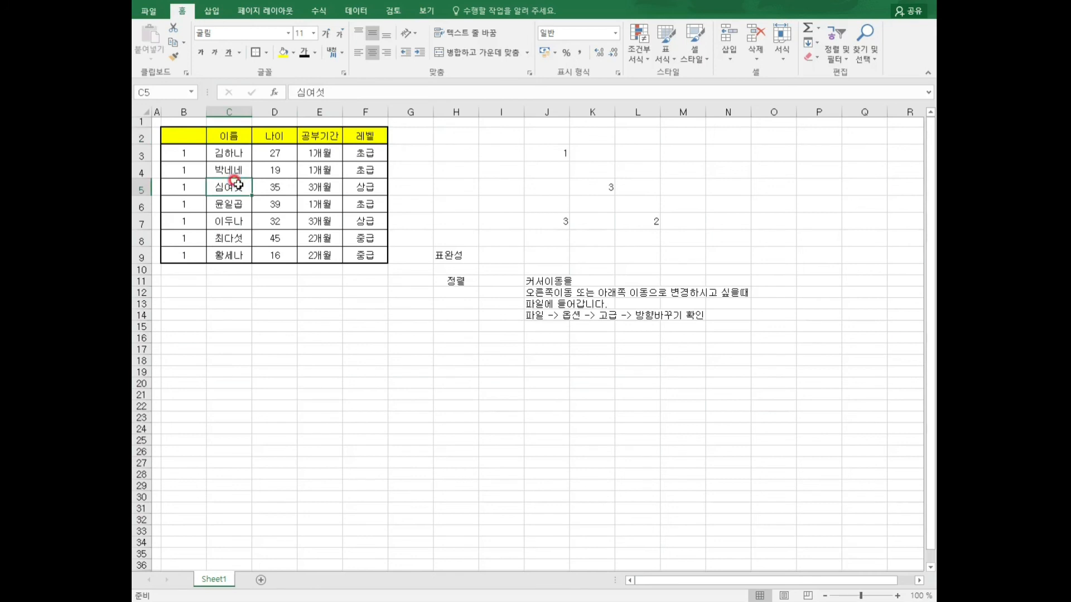
left_click(285, 256)
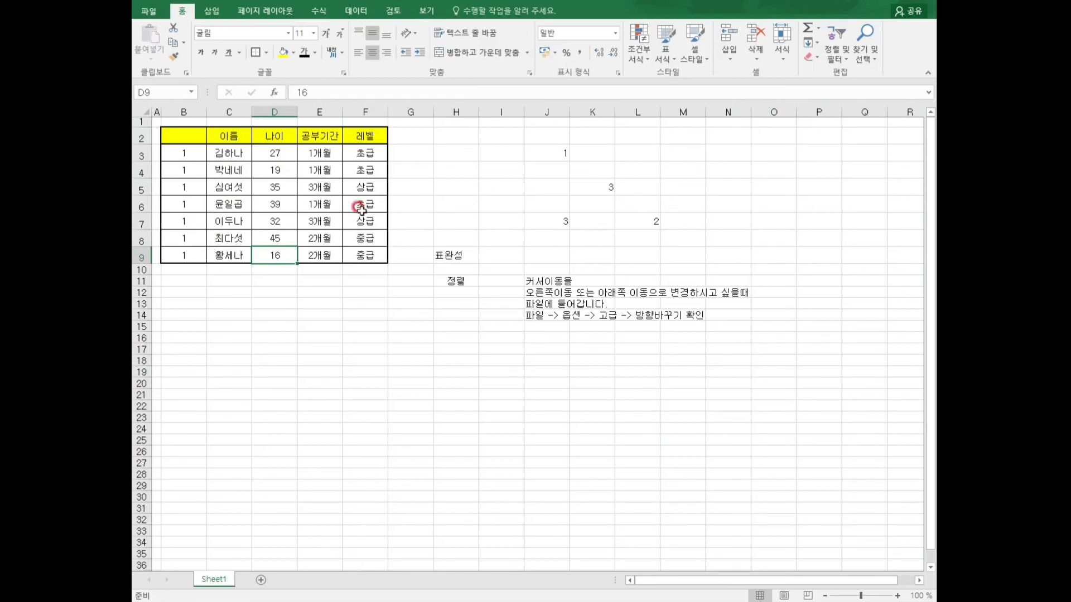
left_click(473, 237)
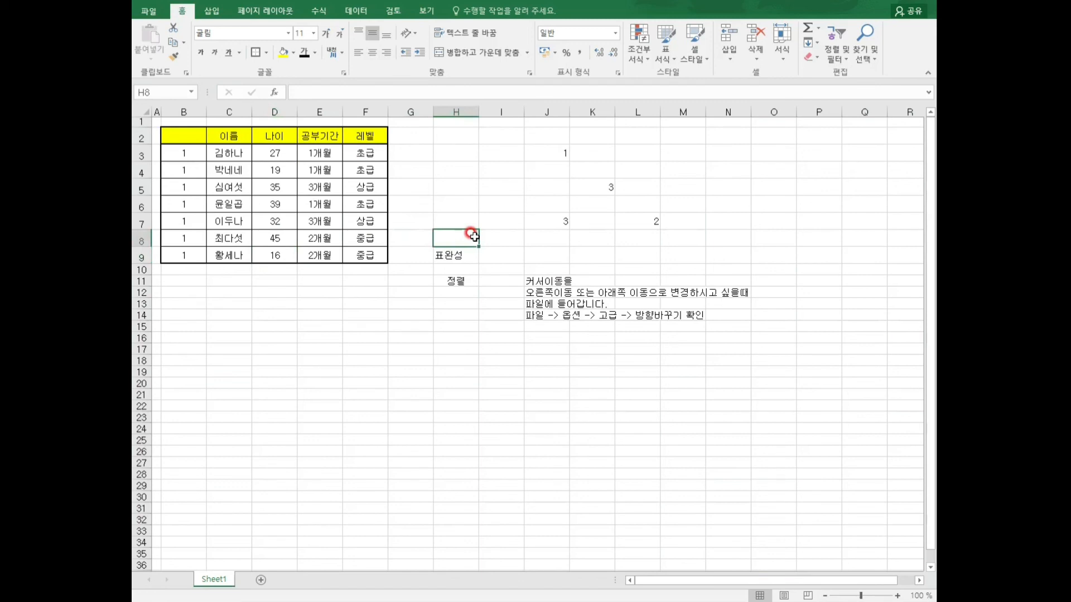
key("ctrl+z")
left_click(475, 235)
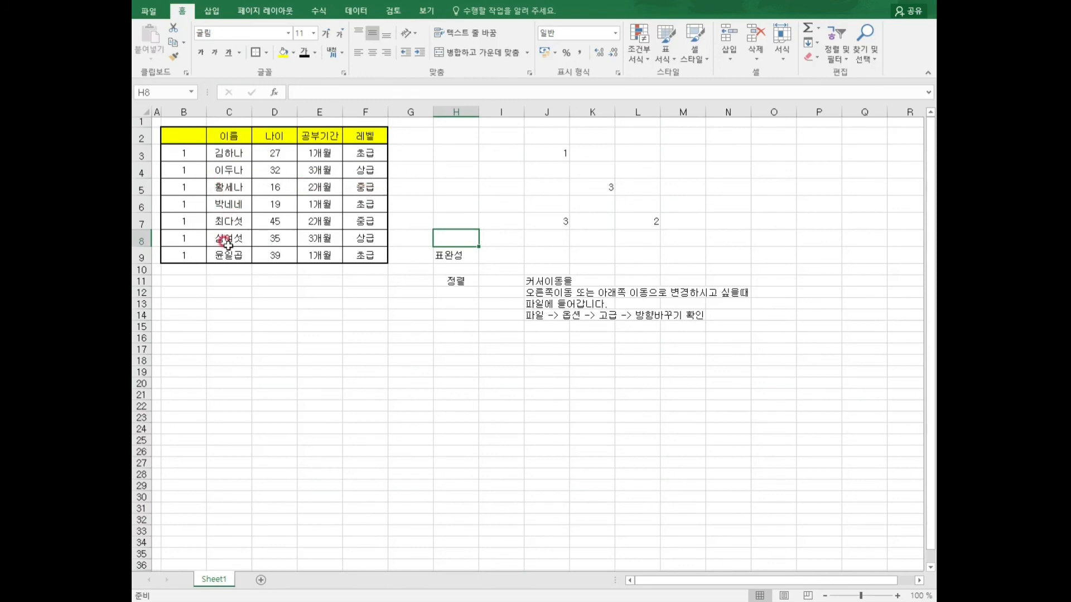
left_click(232, 132)
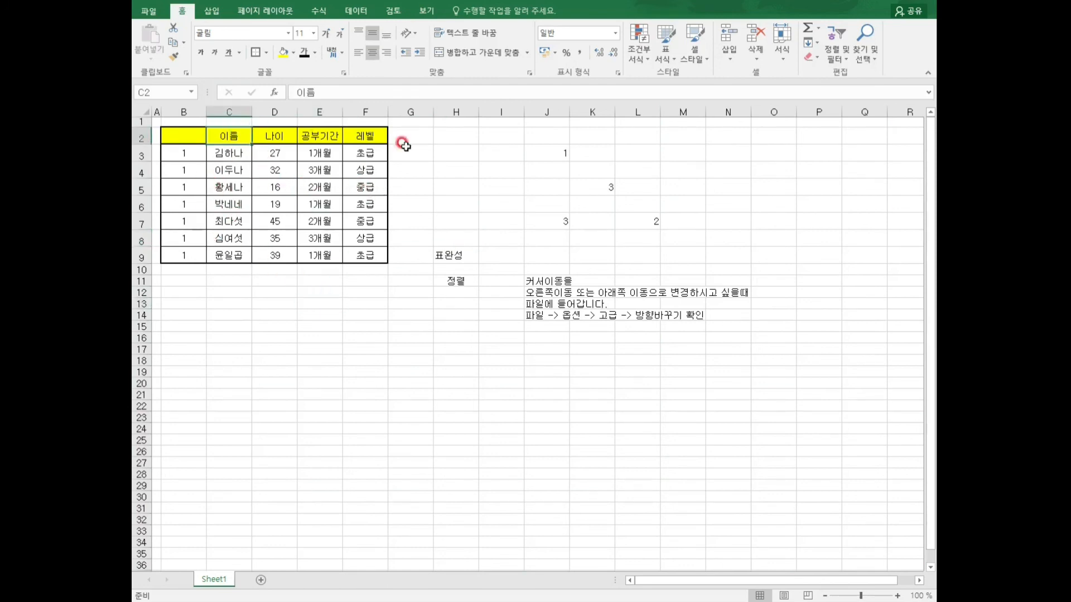
left_click(836, 54)
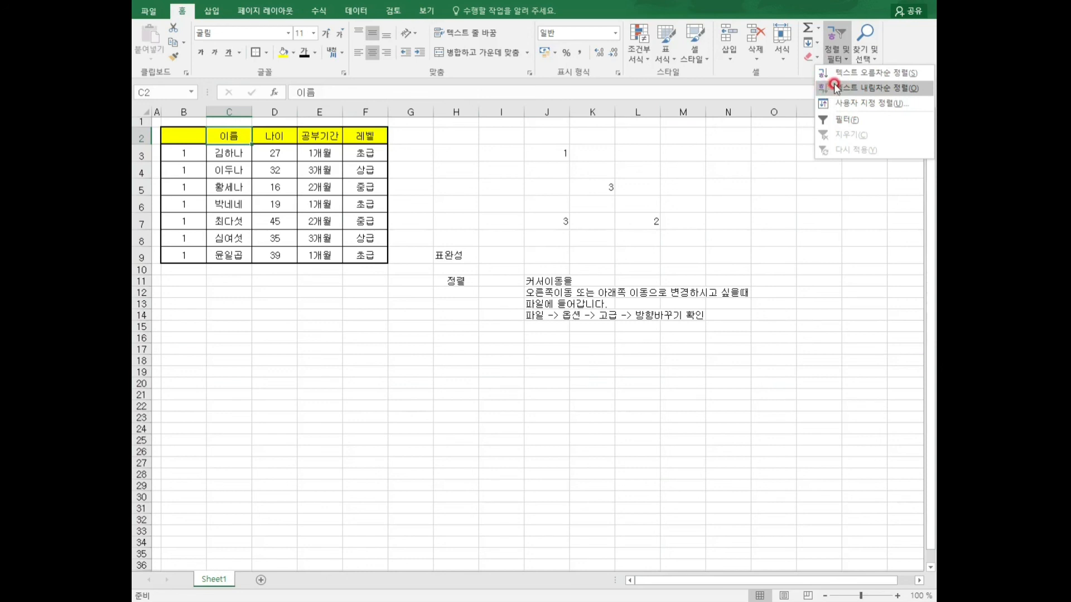
left_click(746, 186)
left_click(333, 279)
Enter 합계 in cell B10 below the table and merge and center it across B10:C10.
left_click(203, 271)
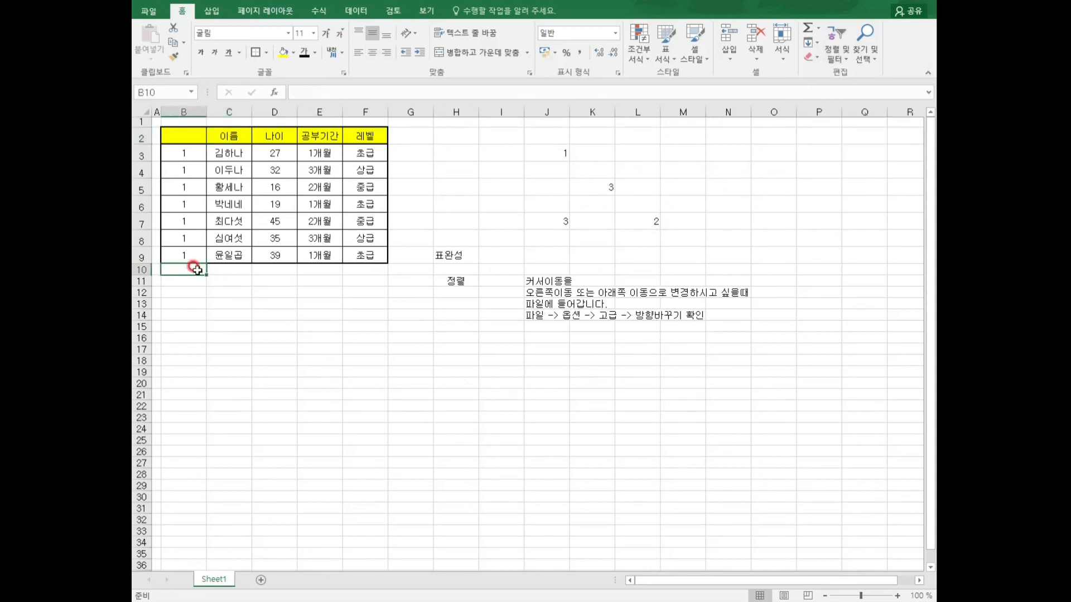
type("합")
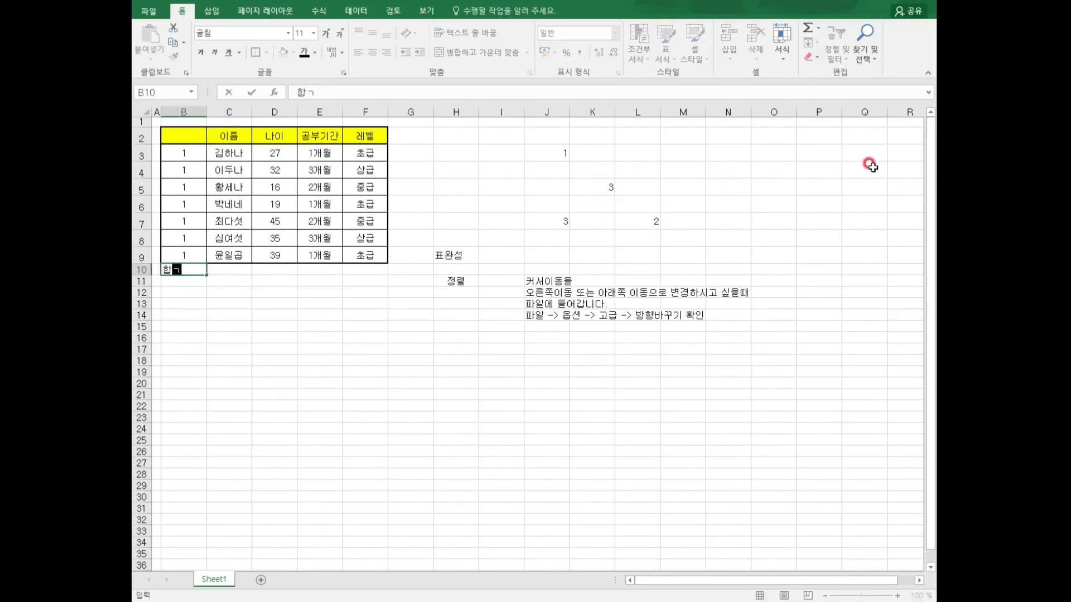
type("계")
key("Return")
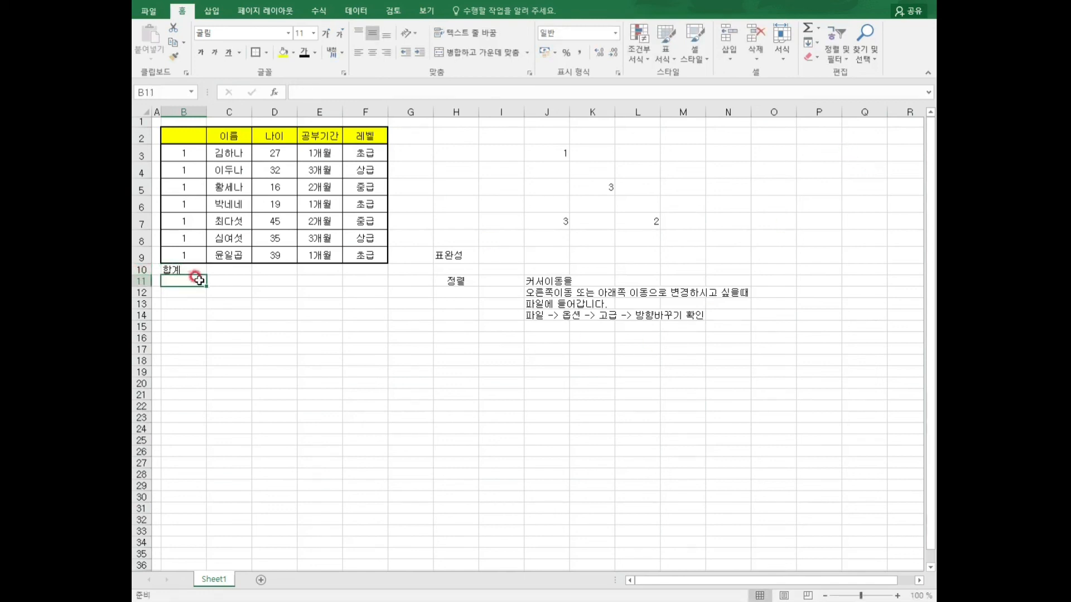
left_click_drag(196, 270, 349, 266)
left_click(454, 54)
left_click(406, 357)
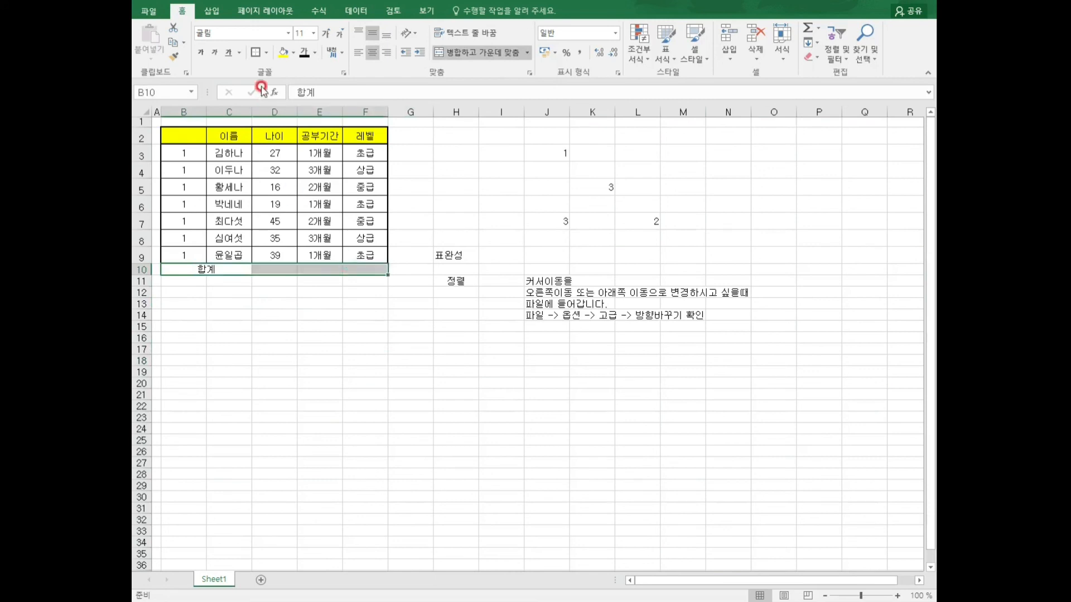
Apply an outside border to B10:F10 and make row 10 slightly taller.
left_click(256, 51)
left_click(274, 384)
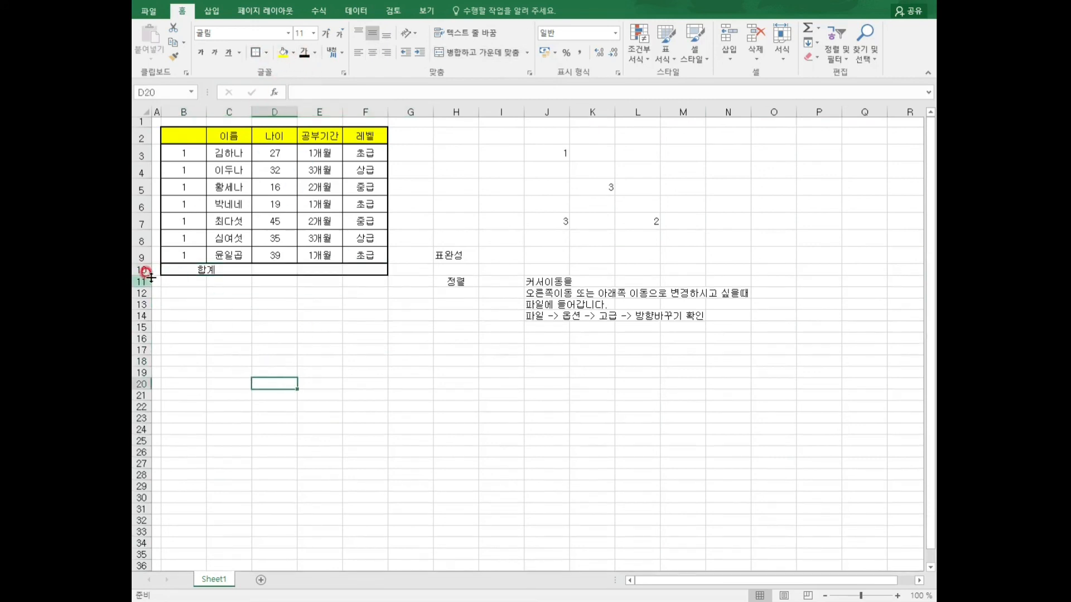
left_click_drag(144, 273, 144, 279)
left_click(357, 331)
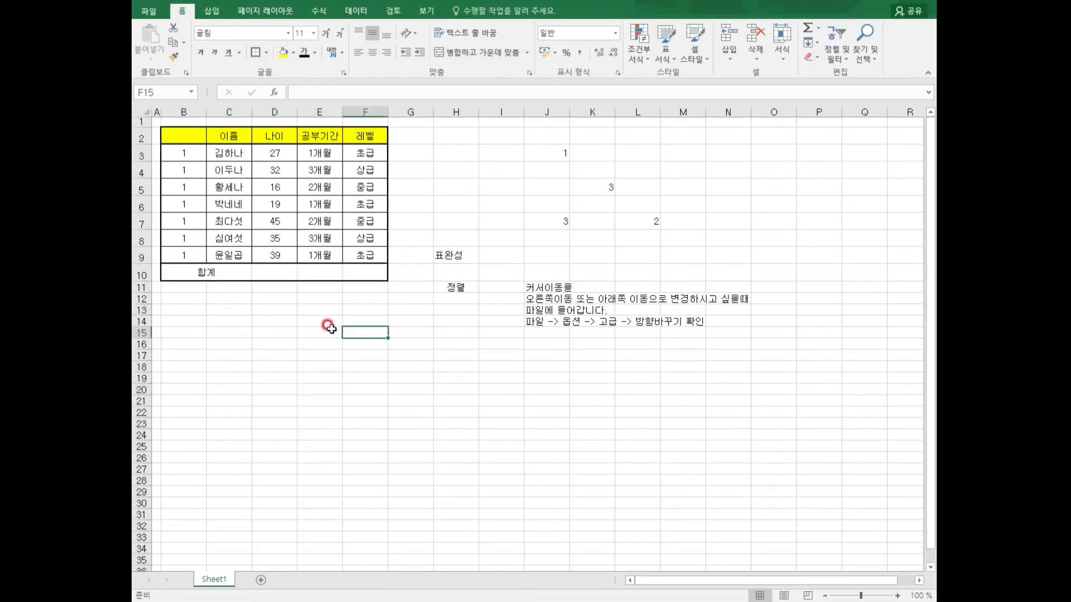
Select the table range B2:F9 without the 합계 row and sort it in ascending numeric order.
left_click_drag(202, 137, 357, 140)
left_click_drag(400, 172, 392, 239)
left_click(244, 188)
left_click_drag(189, 137, 360, 257)
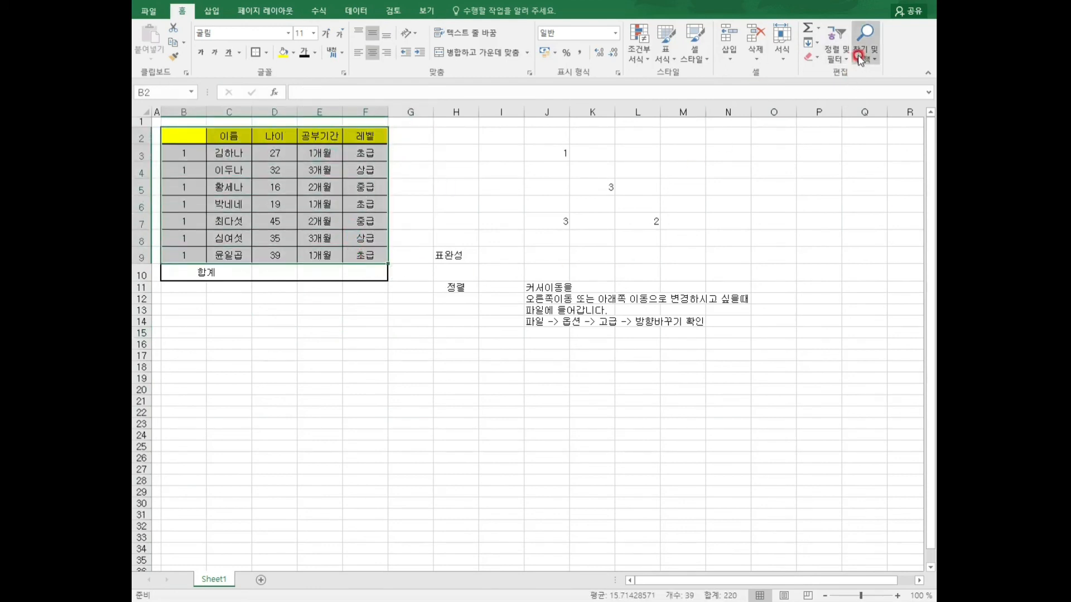
left_click(837, 55)
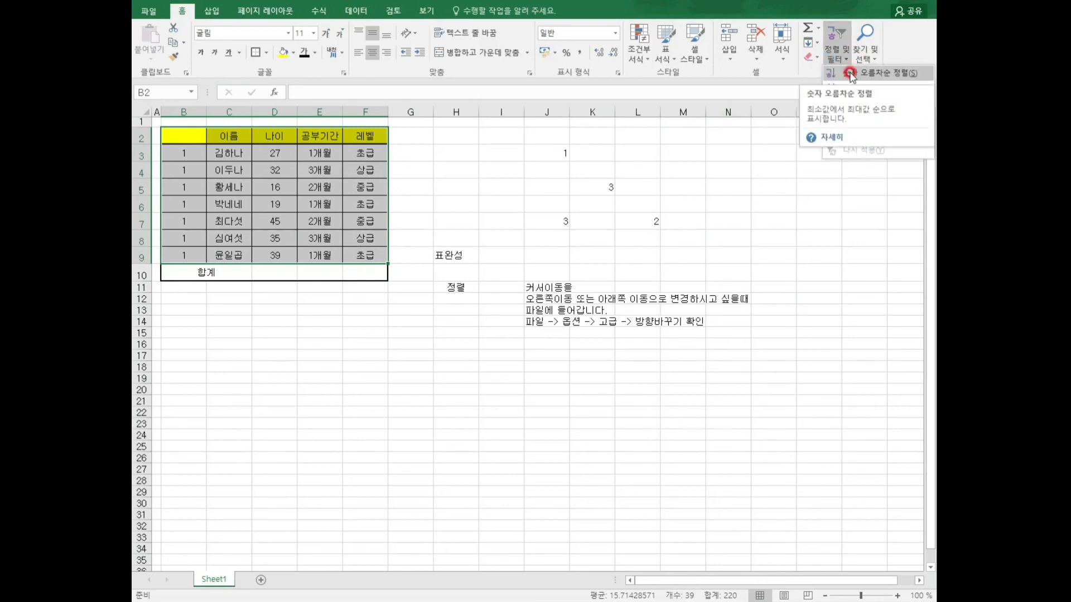
left_click(850, 73)
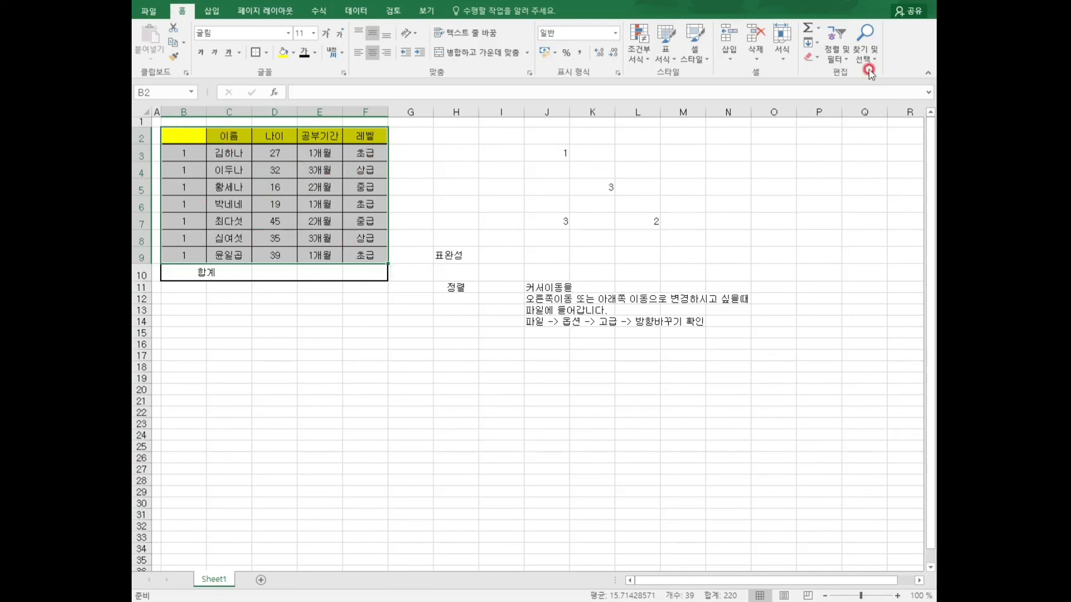
Open a custom sort for the selected table and set it to sort the 이름 column by 값.
left_click(848, 58)
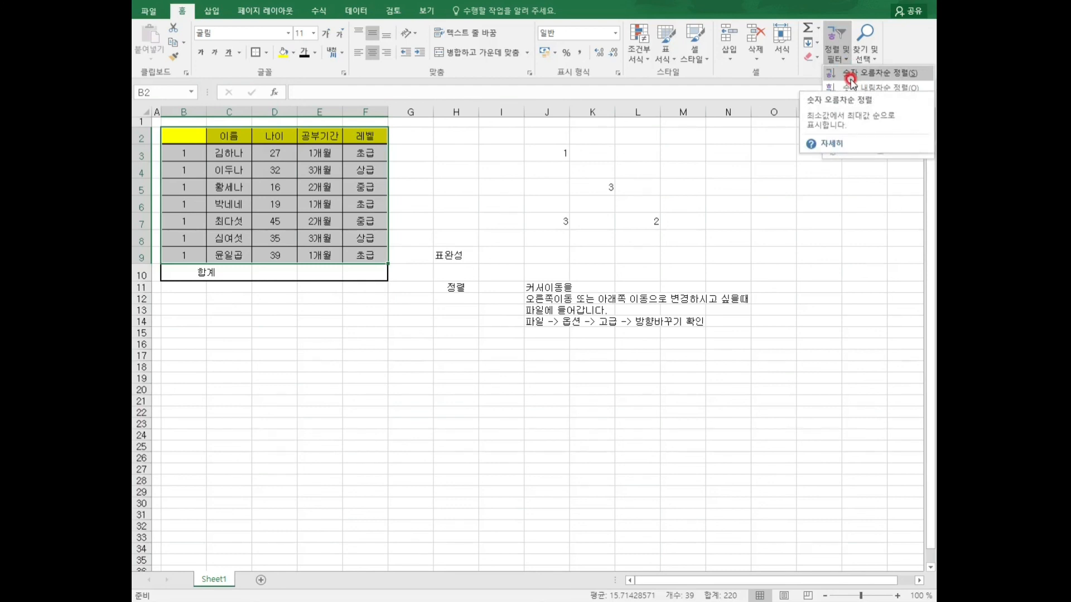
left_click(842, 58)
left_click(842, 59)
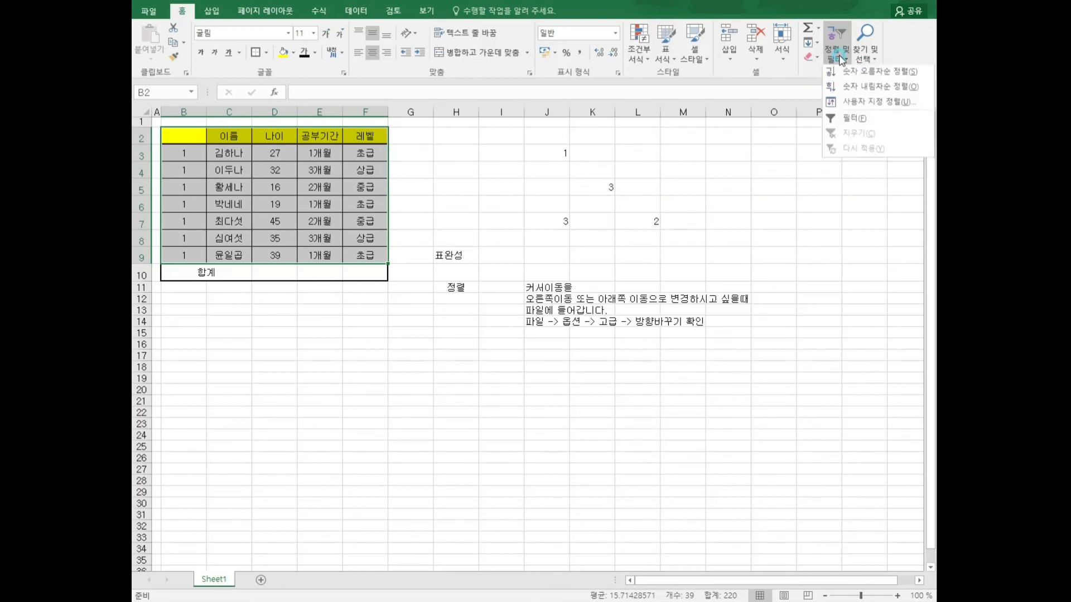
left_click(859, 104)
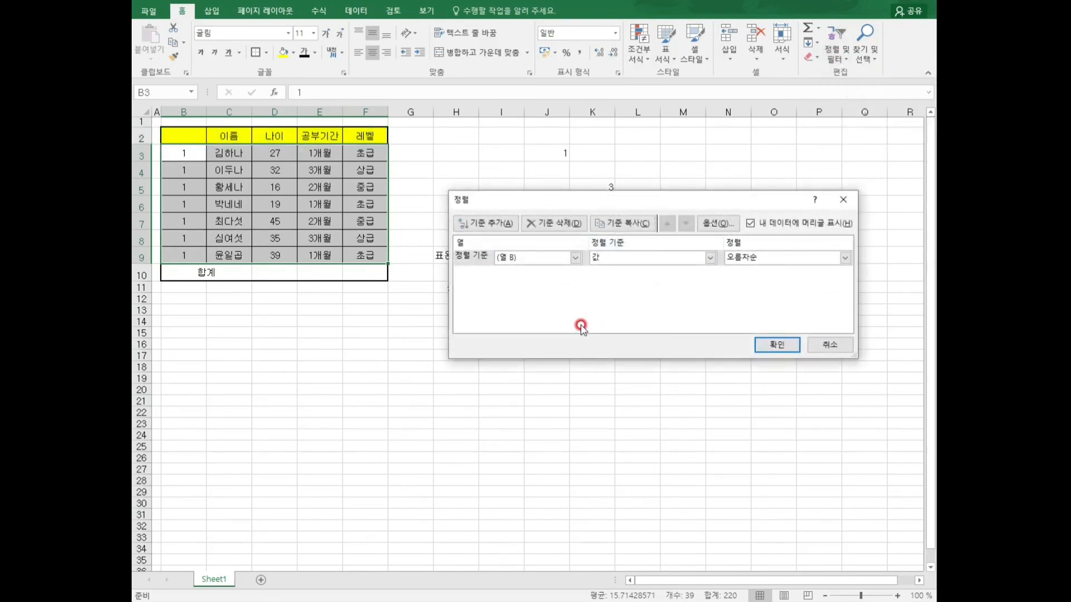
left_click_drag(550, 202, 488, 201)
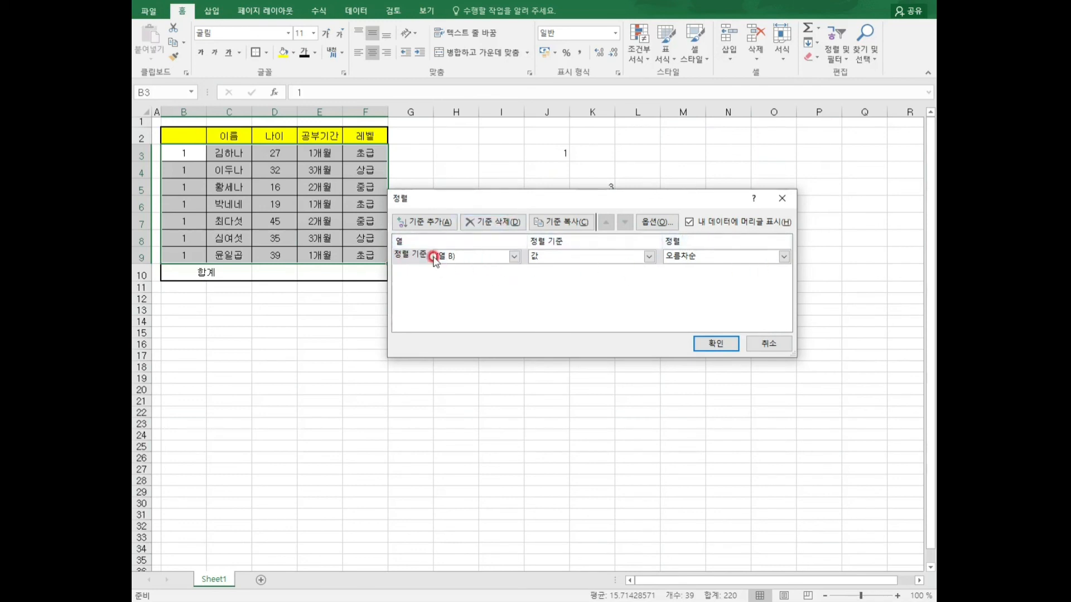
left_click(514, 257)
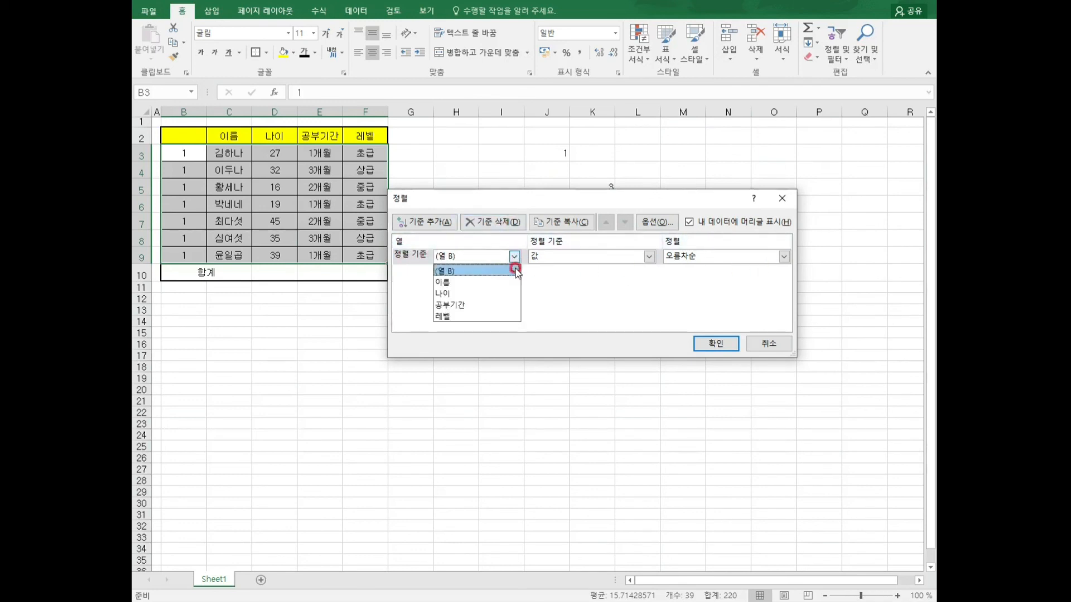
left_click(505, 283)
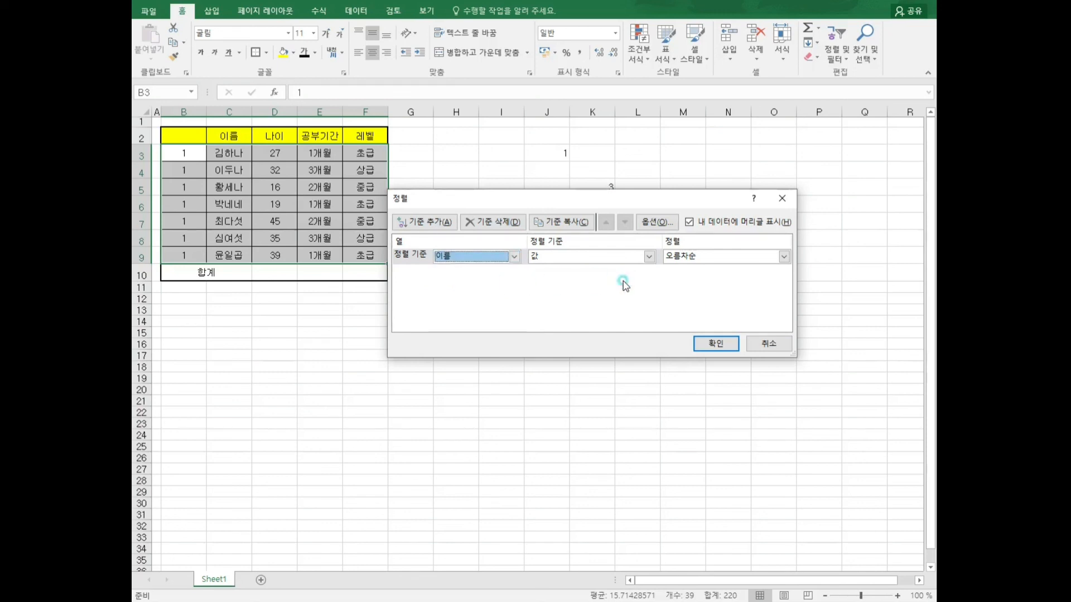
left_click(649, 257)
left_click(650, 257)
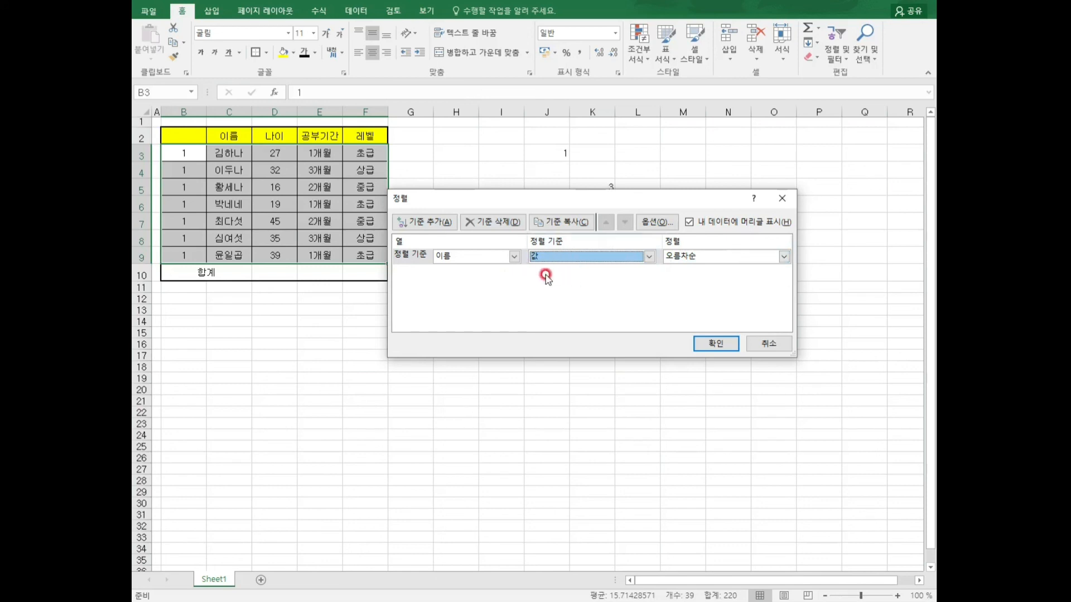
left_click(621, 258)
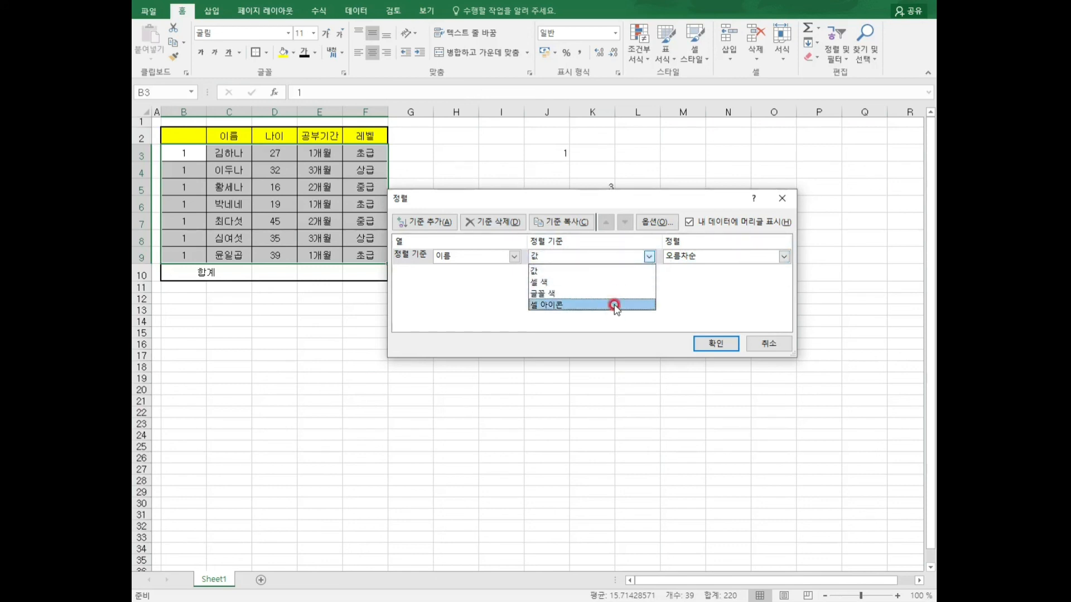
left_click(643, 271)
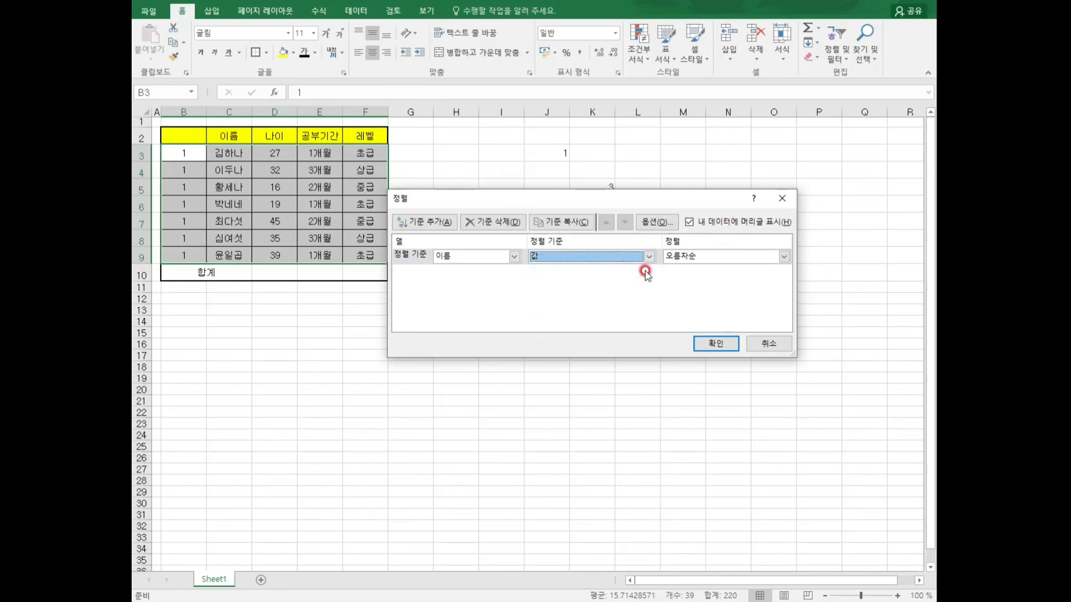
Set the sort order to 오름차순 and apply the custom sort to the table.
left_click(745, 258)
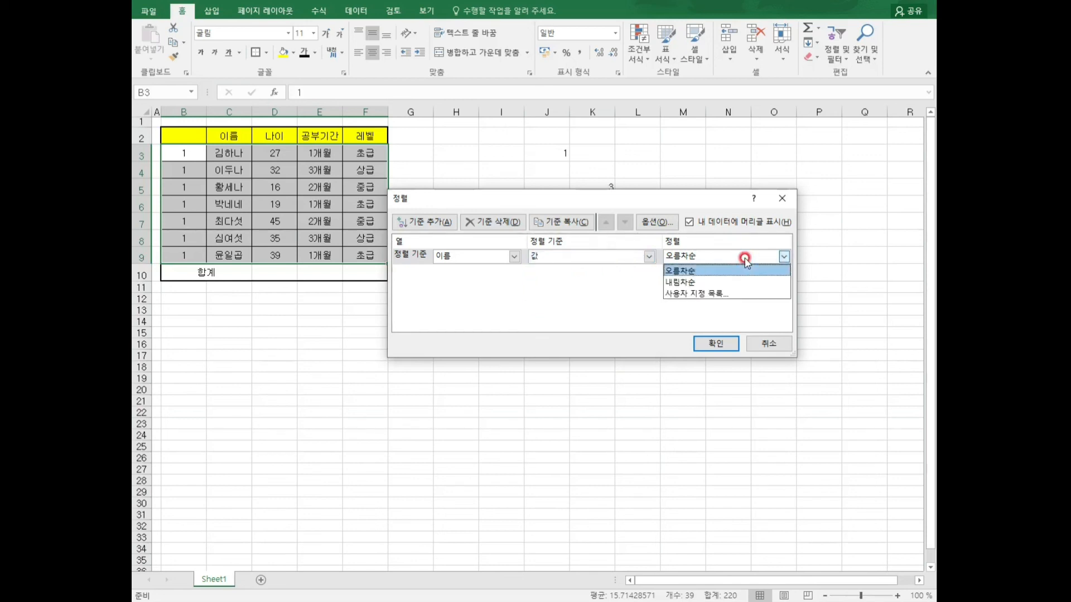
left_click(677, 271)
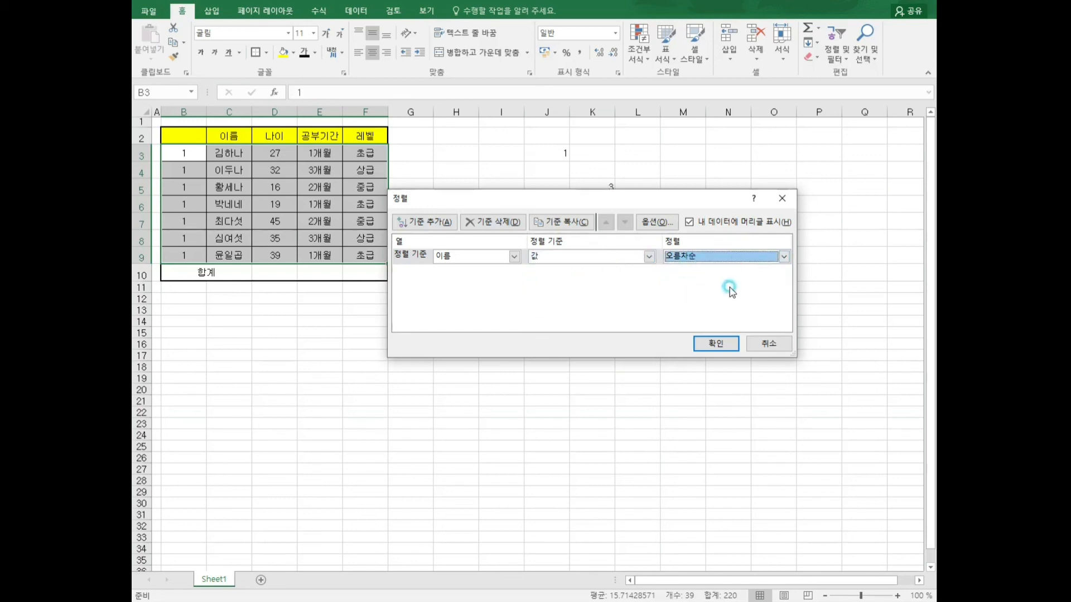
left_click(753, 257)
left_click(742, 283)
left_click(753, 256)
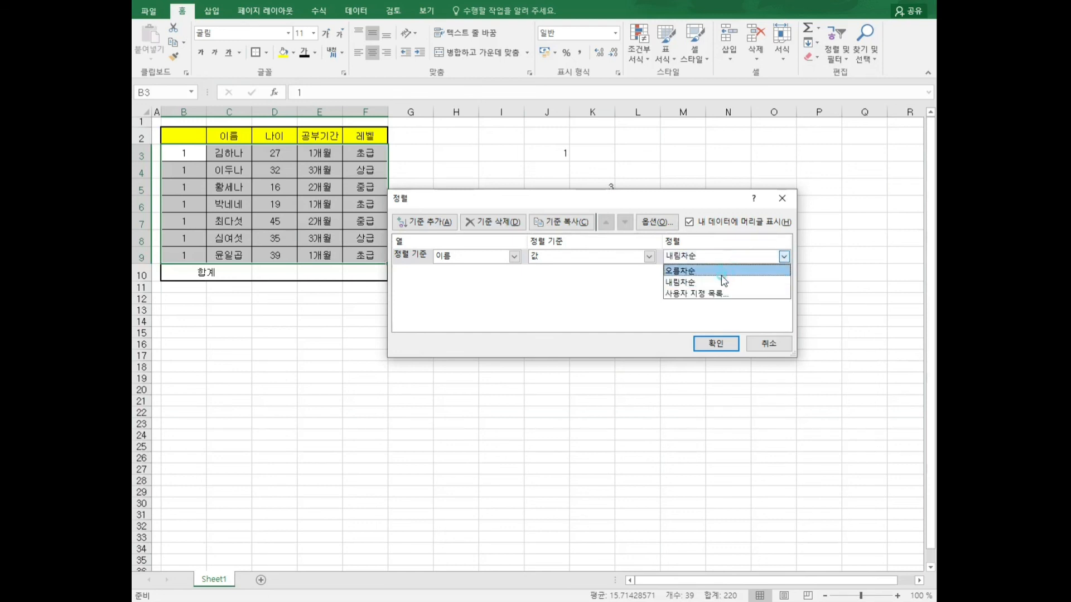
left_click(721, 272)
left_click(716, 342)
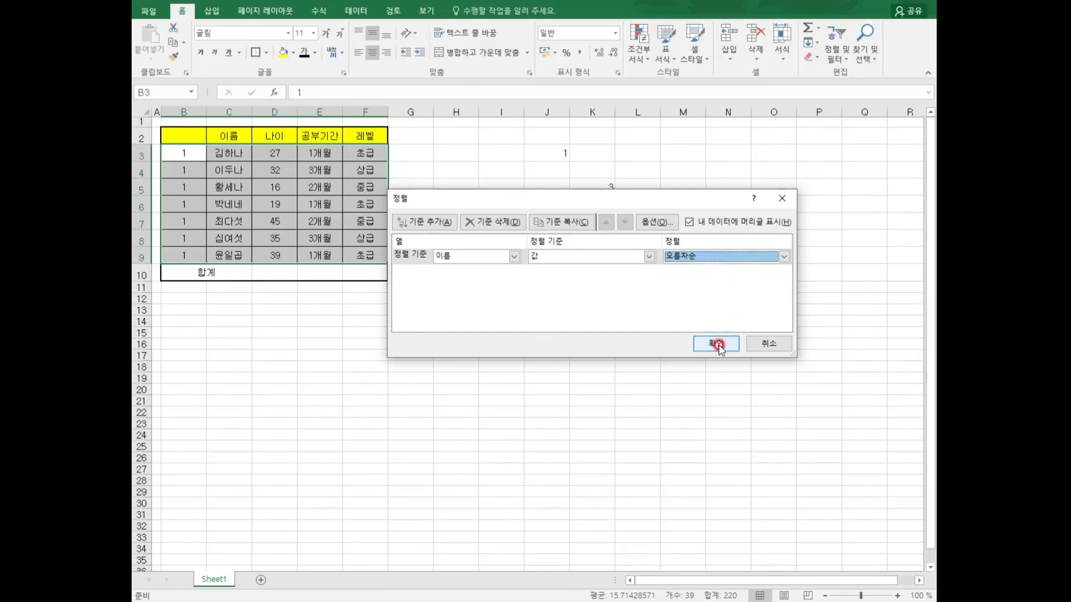
left_click(832, 368)
left_click(317, 286)
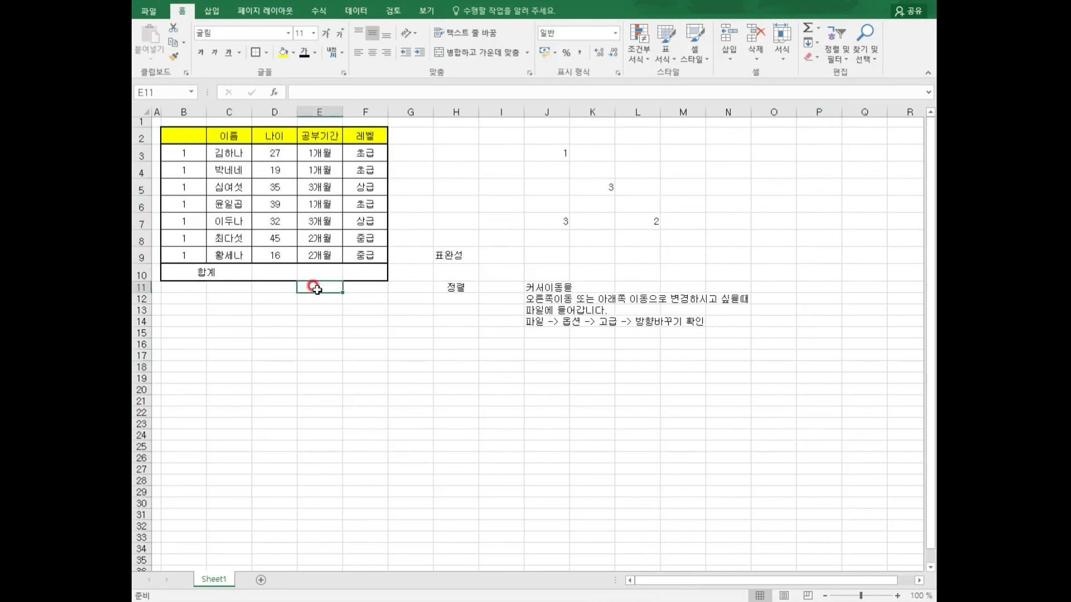
left_click(274, 367)
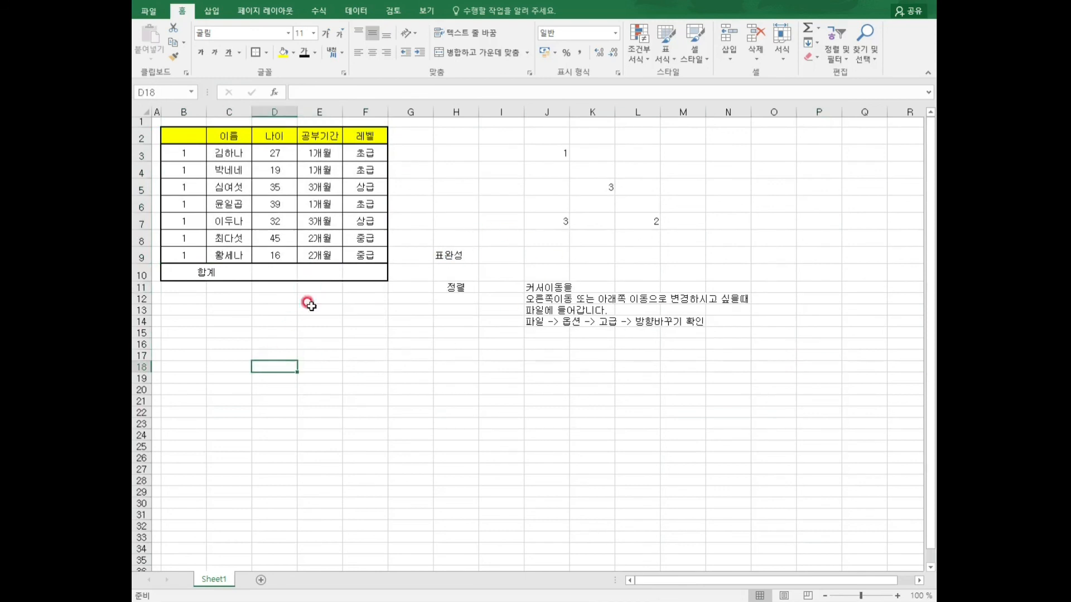
left_click(242, 273)
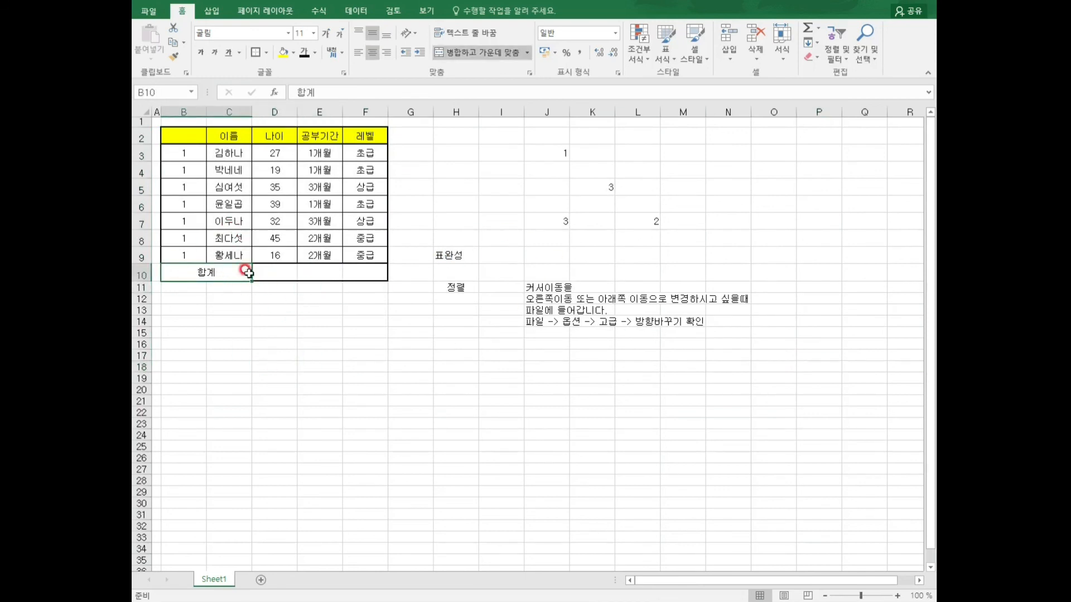
left_click(349, 311)
left_click(311, 310)
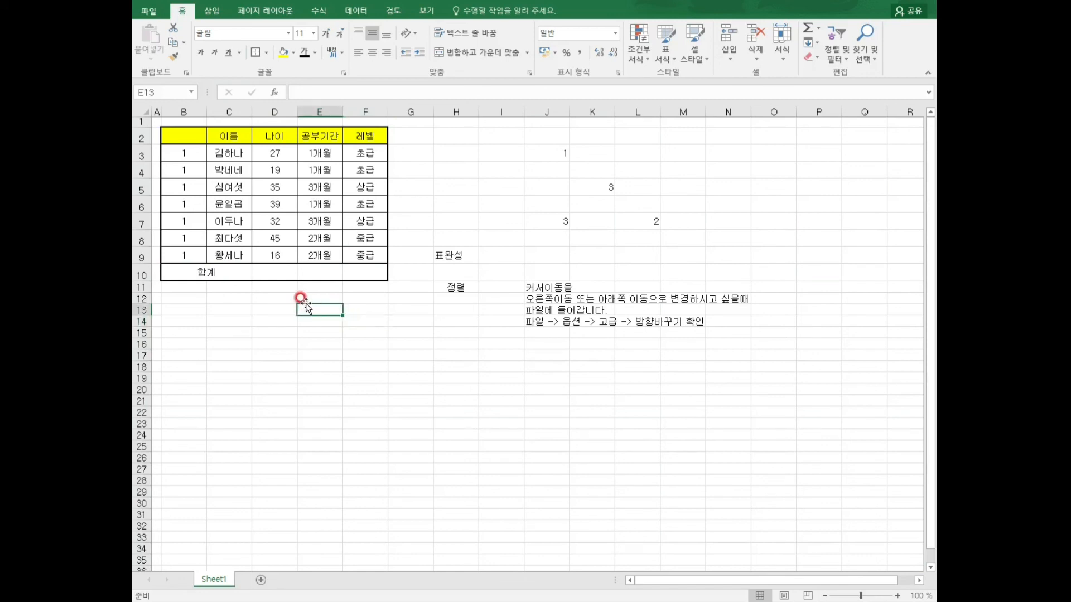
left_click(285, 322)
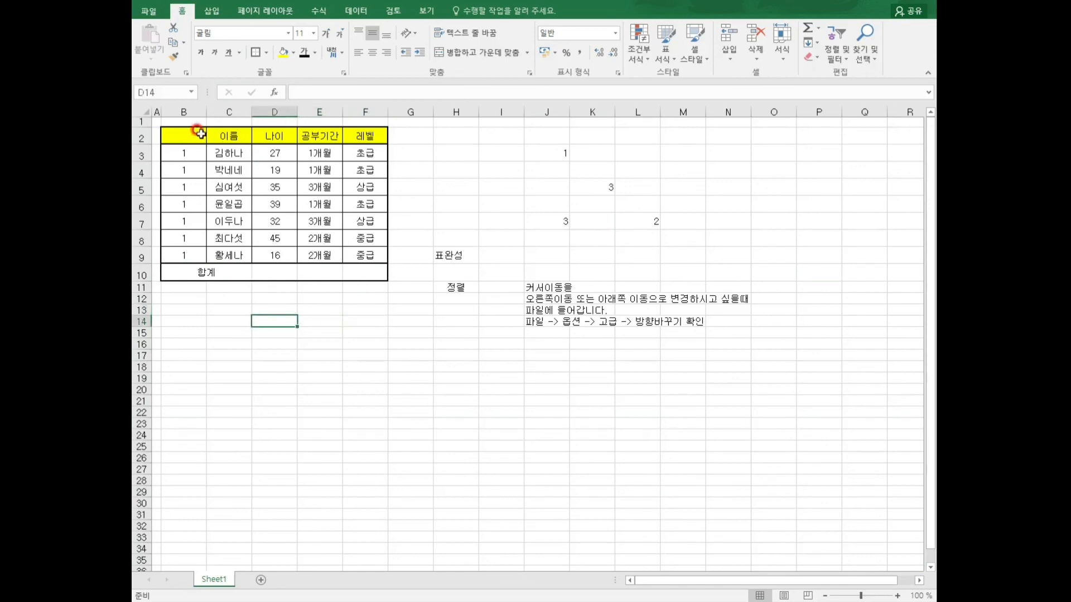
left_click(200, 132)
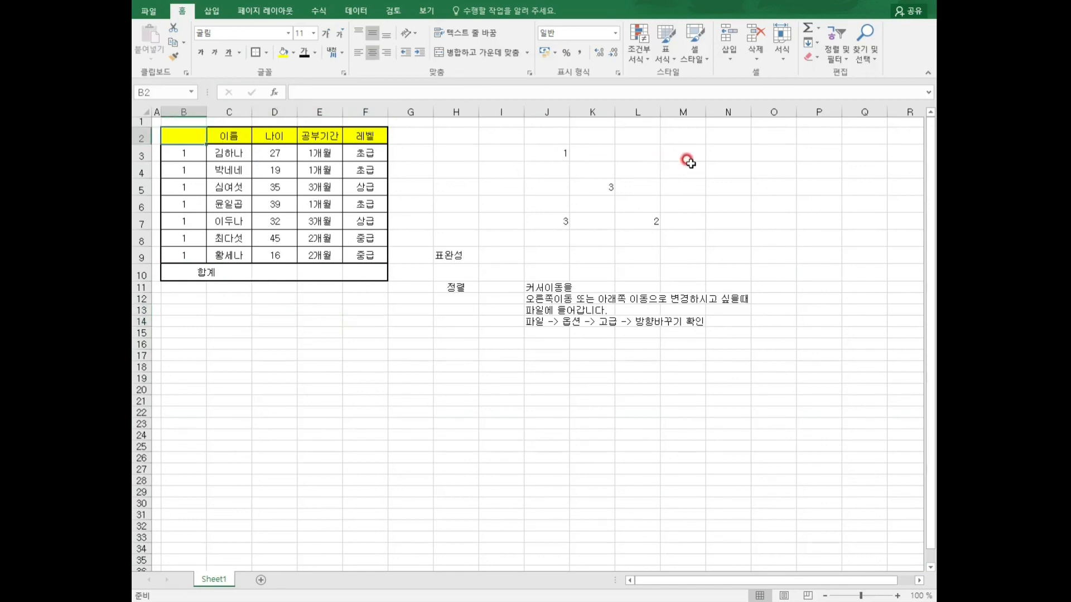